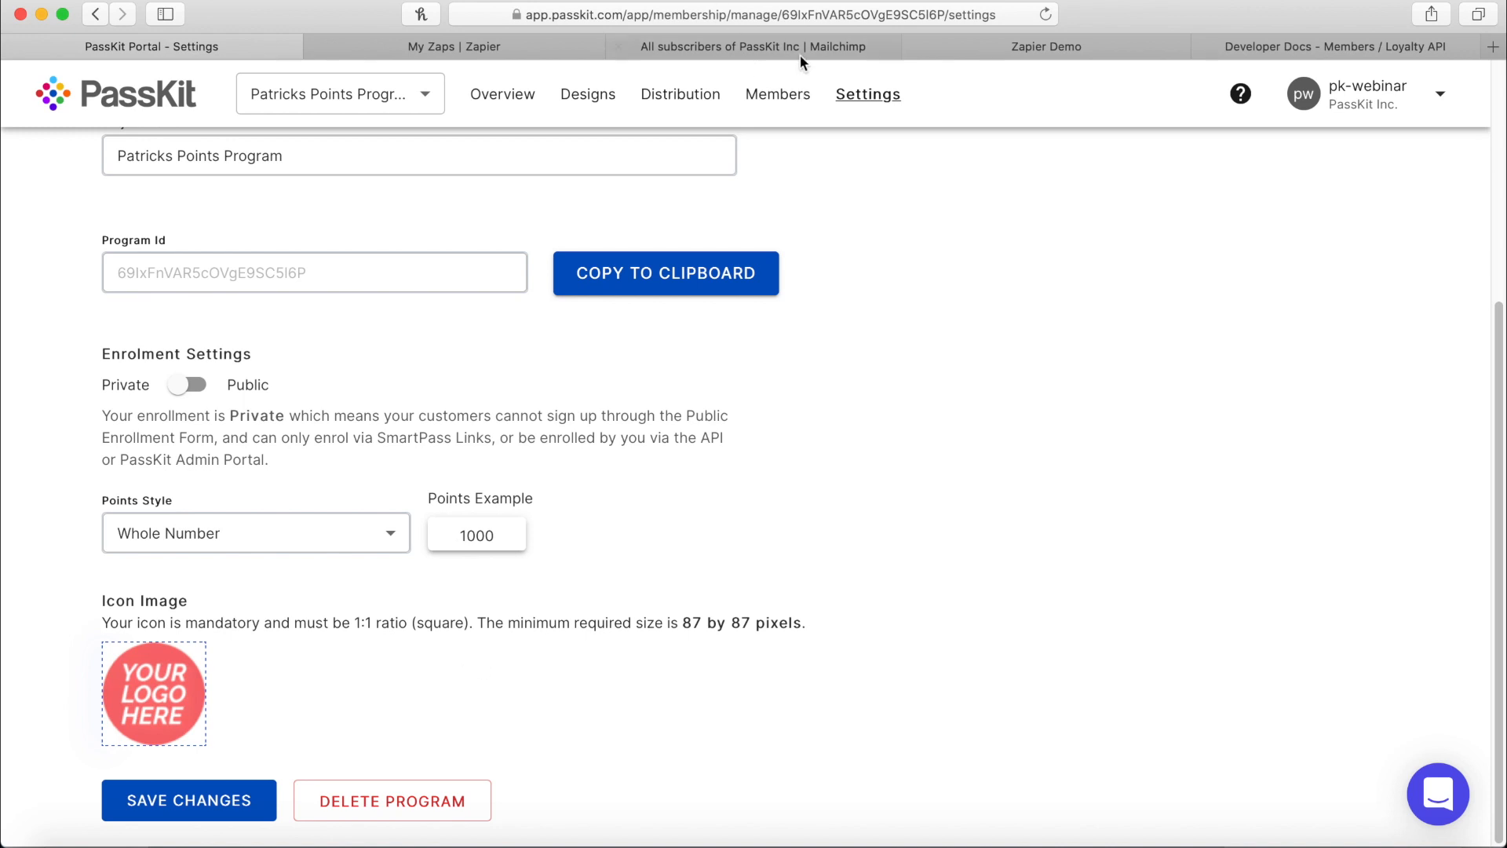
Show Zapier's Home zap list, where the two Mailchimp–PassKit zaps are switched on.
click(481, 52)
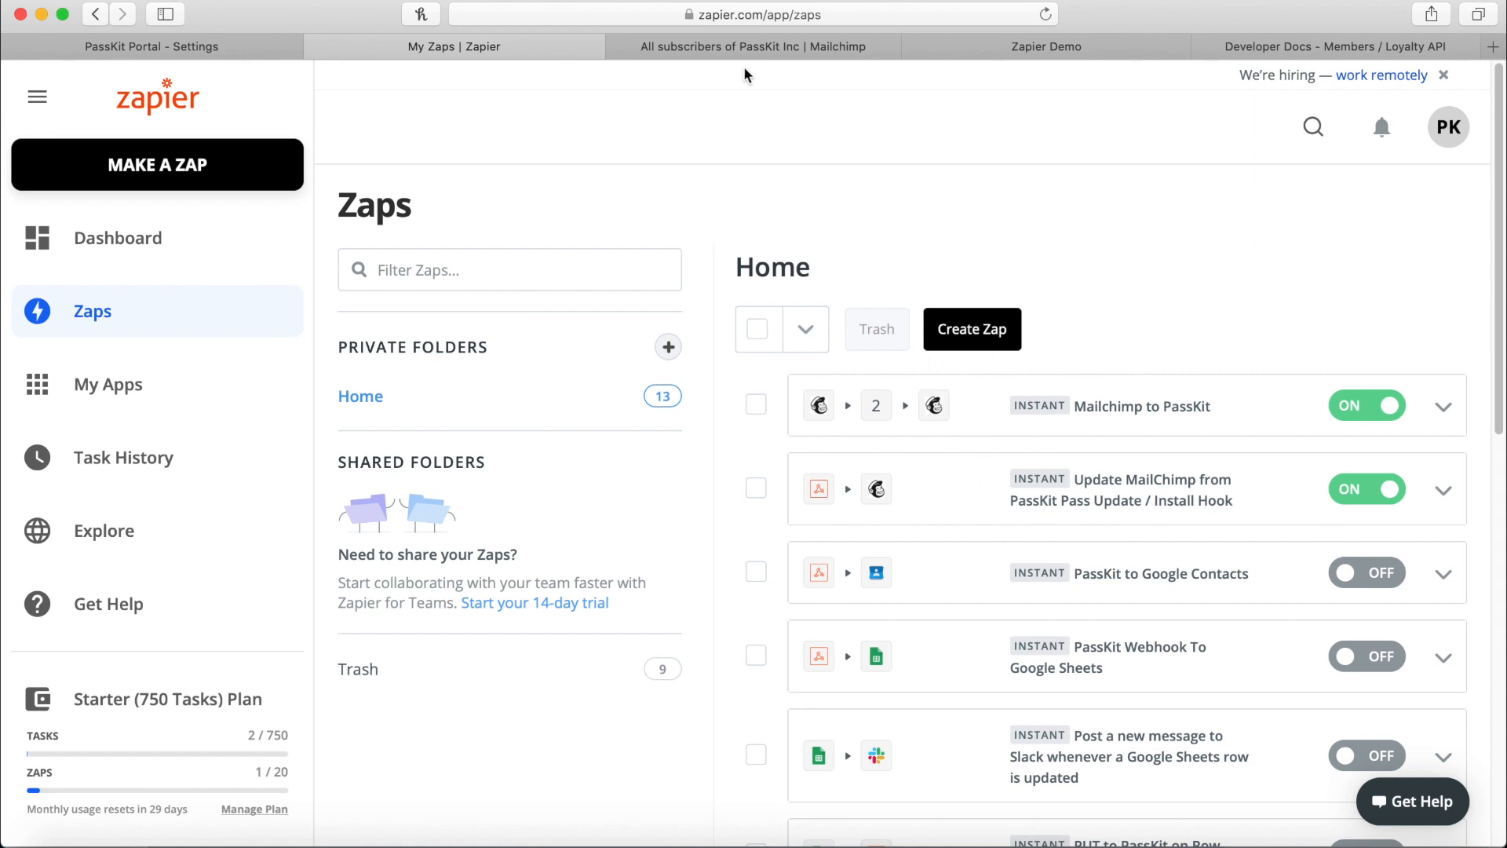
Look over the PassKit Inc audience, the Campaigns list and the Create options in Mailchimp.
click(680, 47)
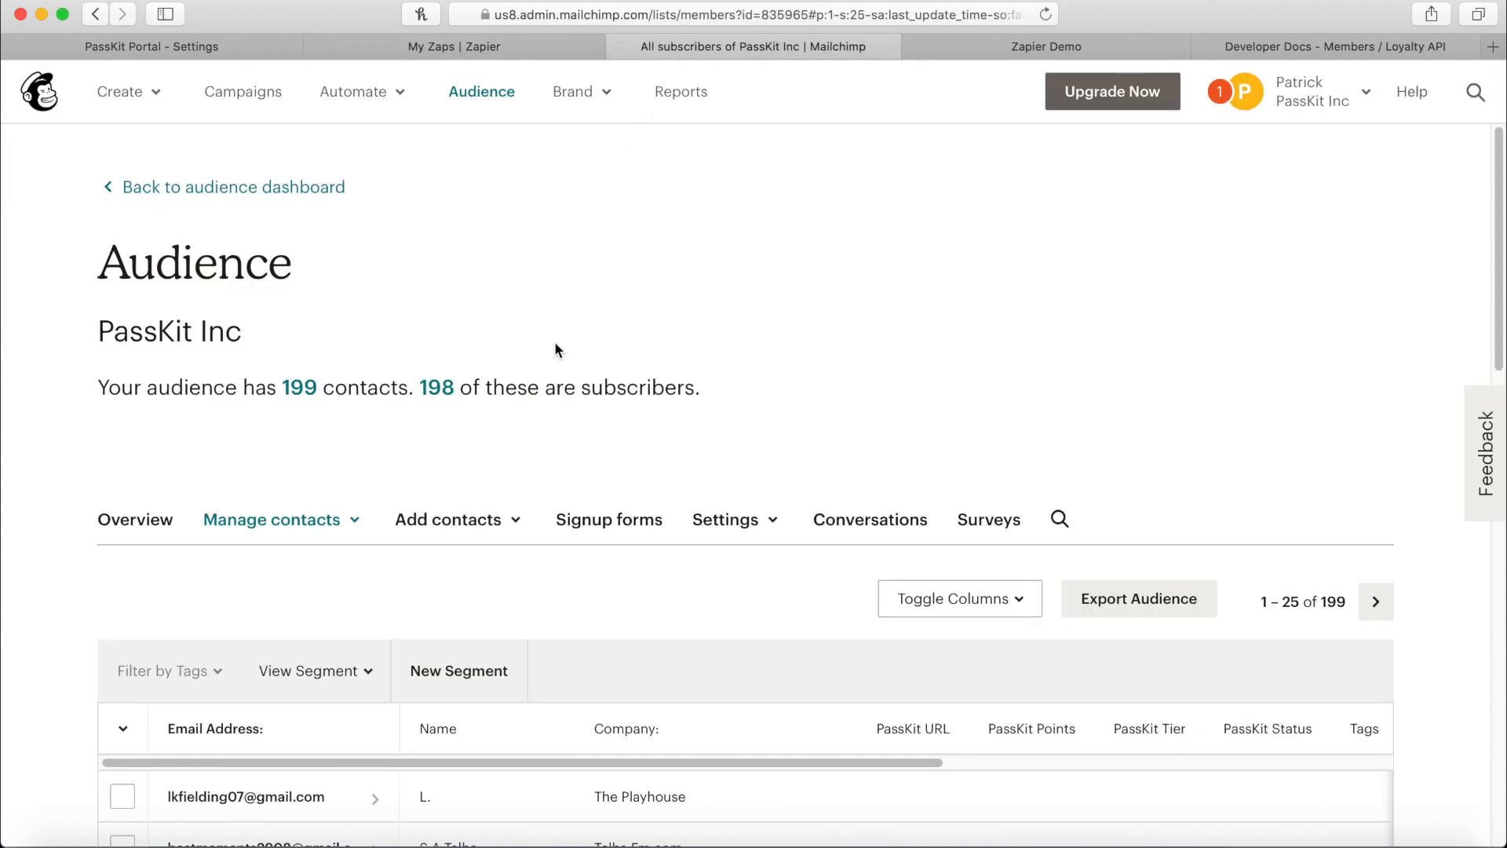
drag(95, 332, 235, 330)
click(286, 329)
click(235, 92)
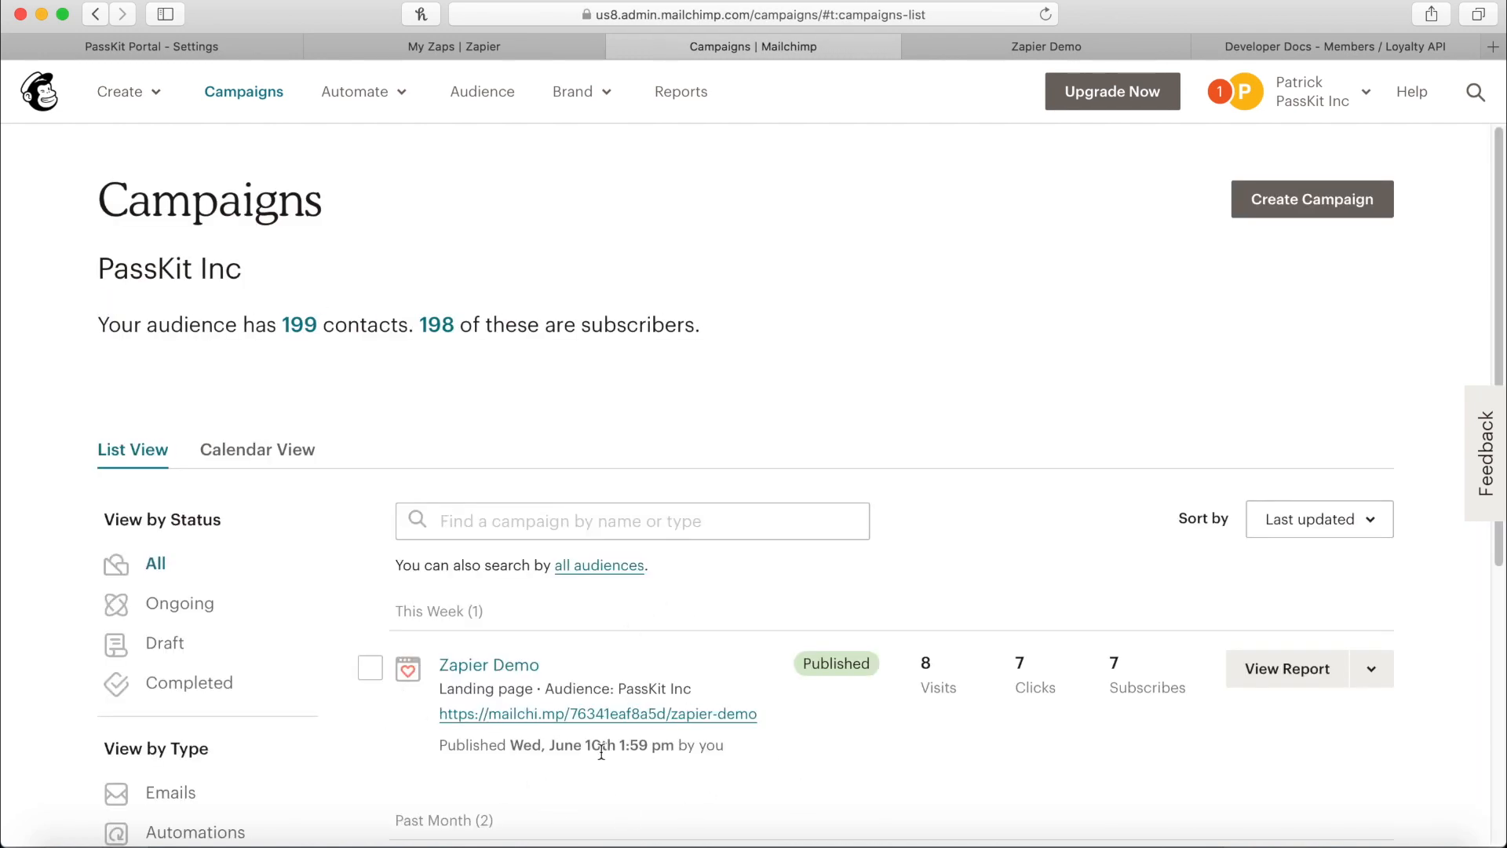
click(118, 93)
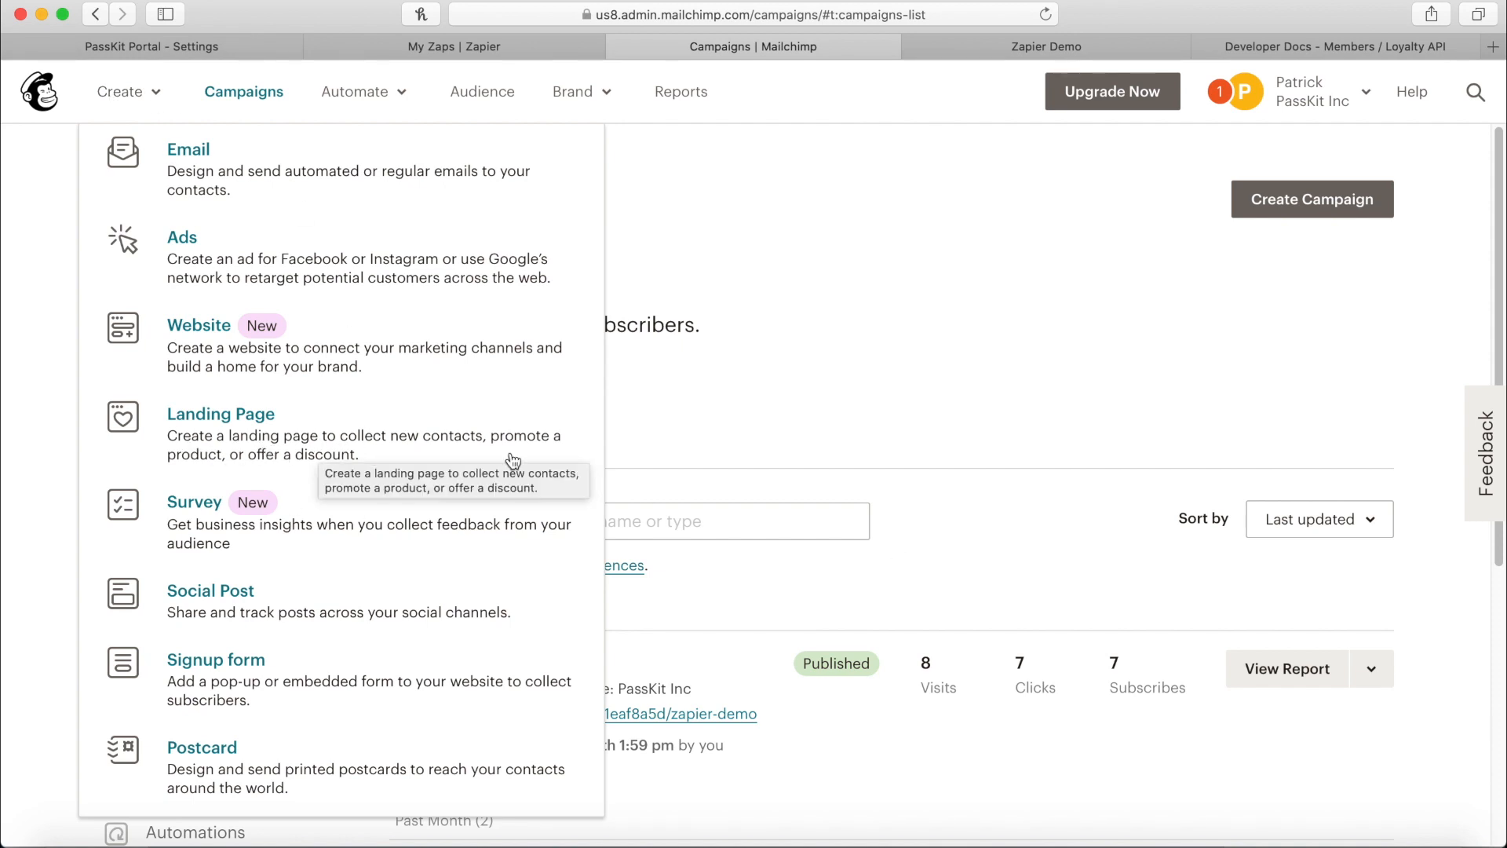
click(930, 501)
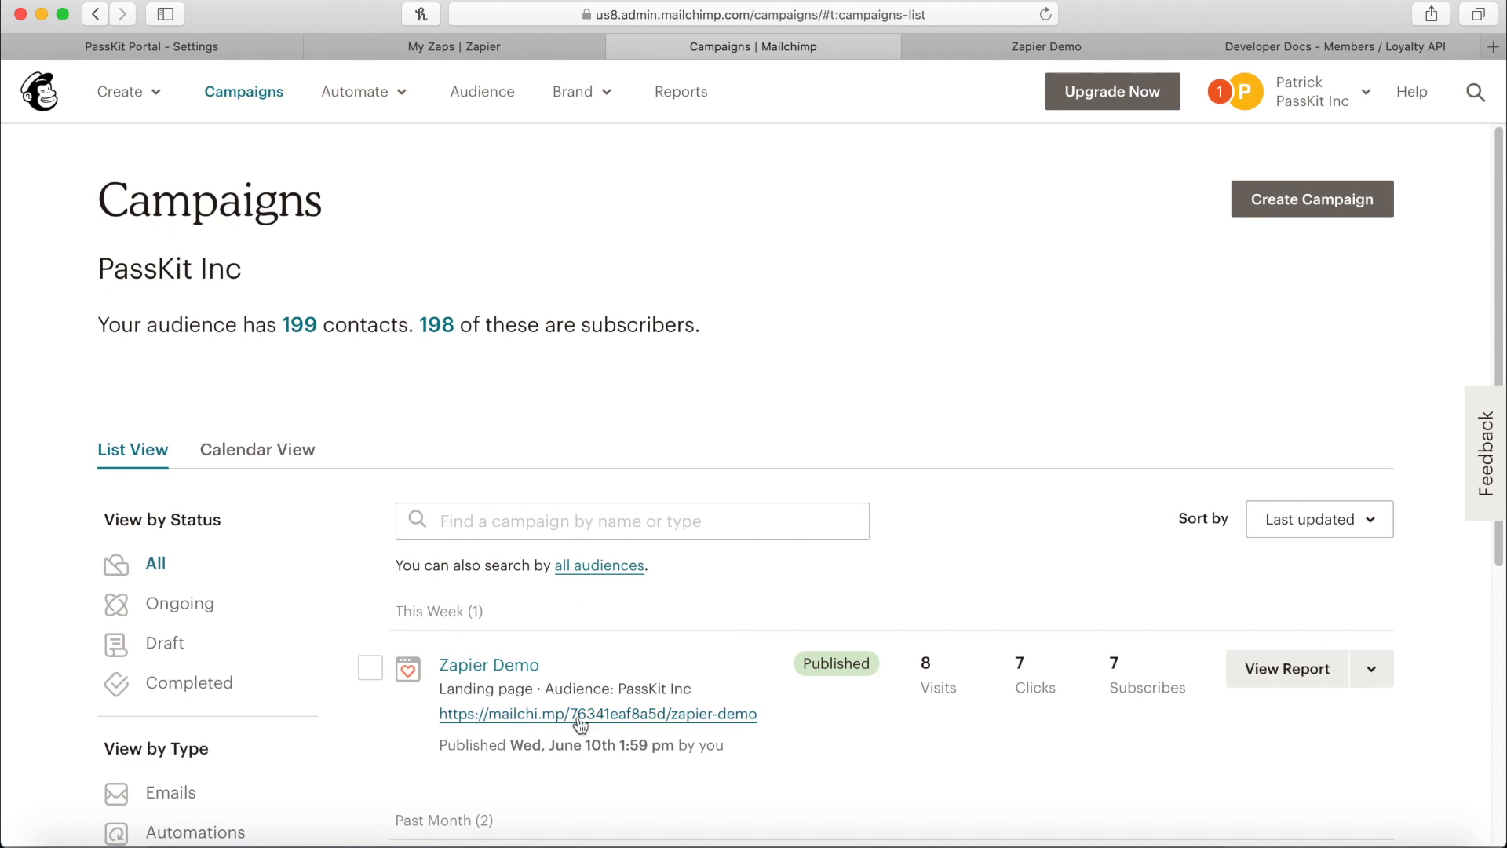
Check the landing page's audience, view its contacts, then bring up the zapier-demo signup page.
drag(555, 691, 747, 697)
click(658, 690)
click(483, 98)
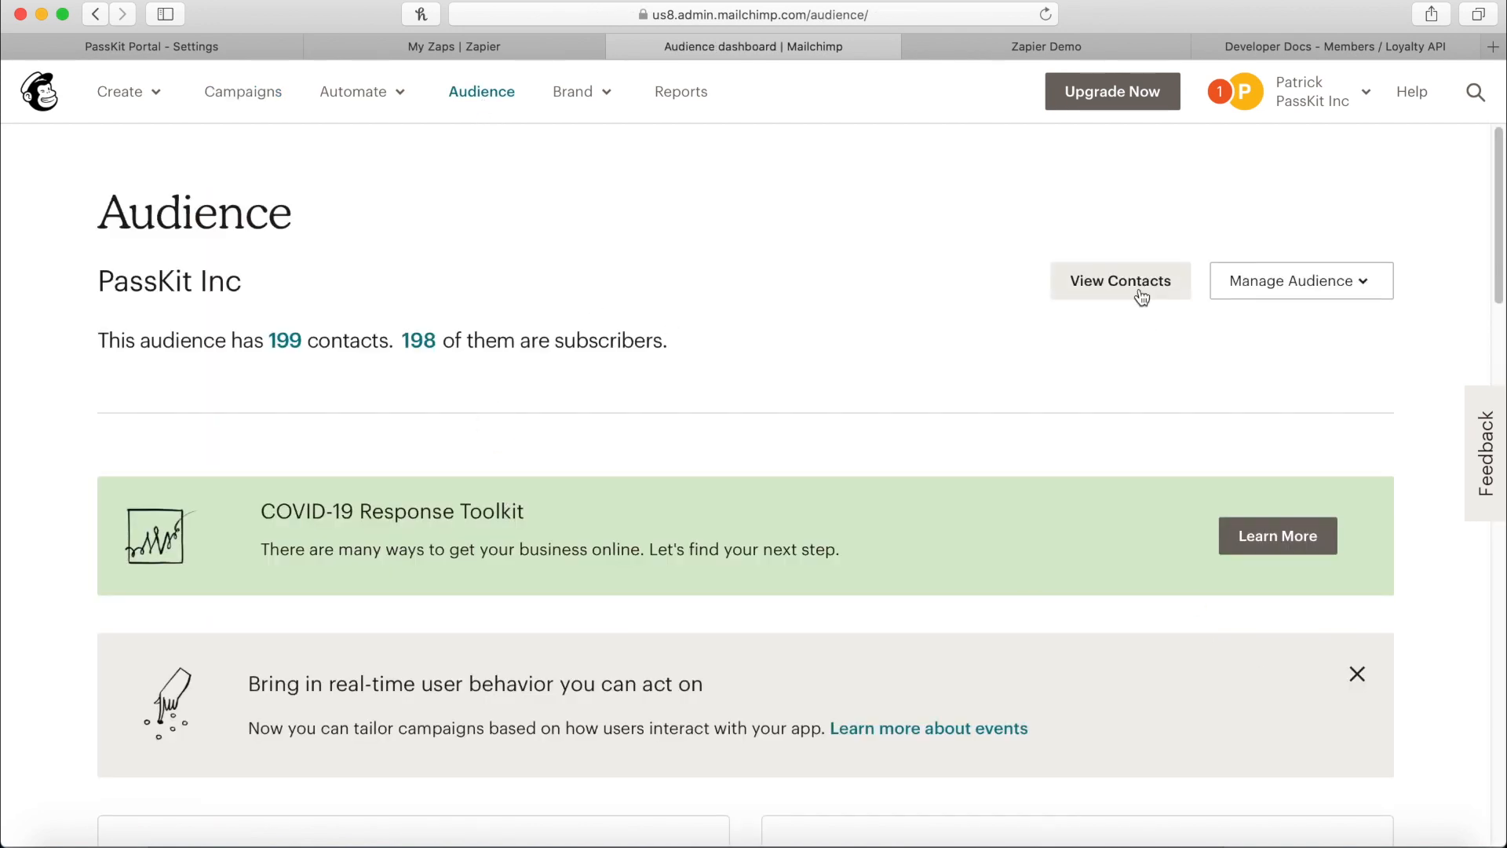
click(1140, 292)
click(1051, 39)
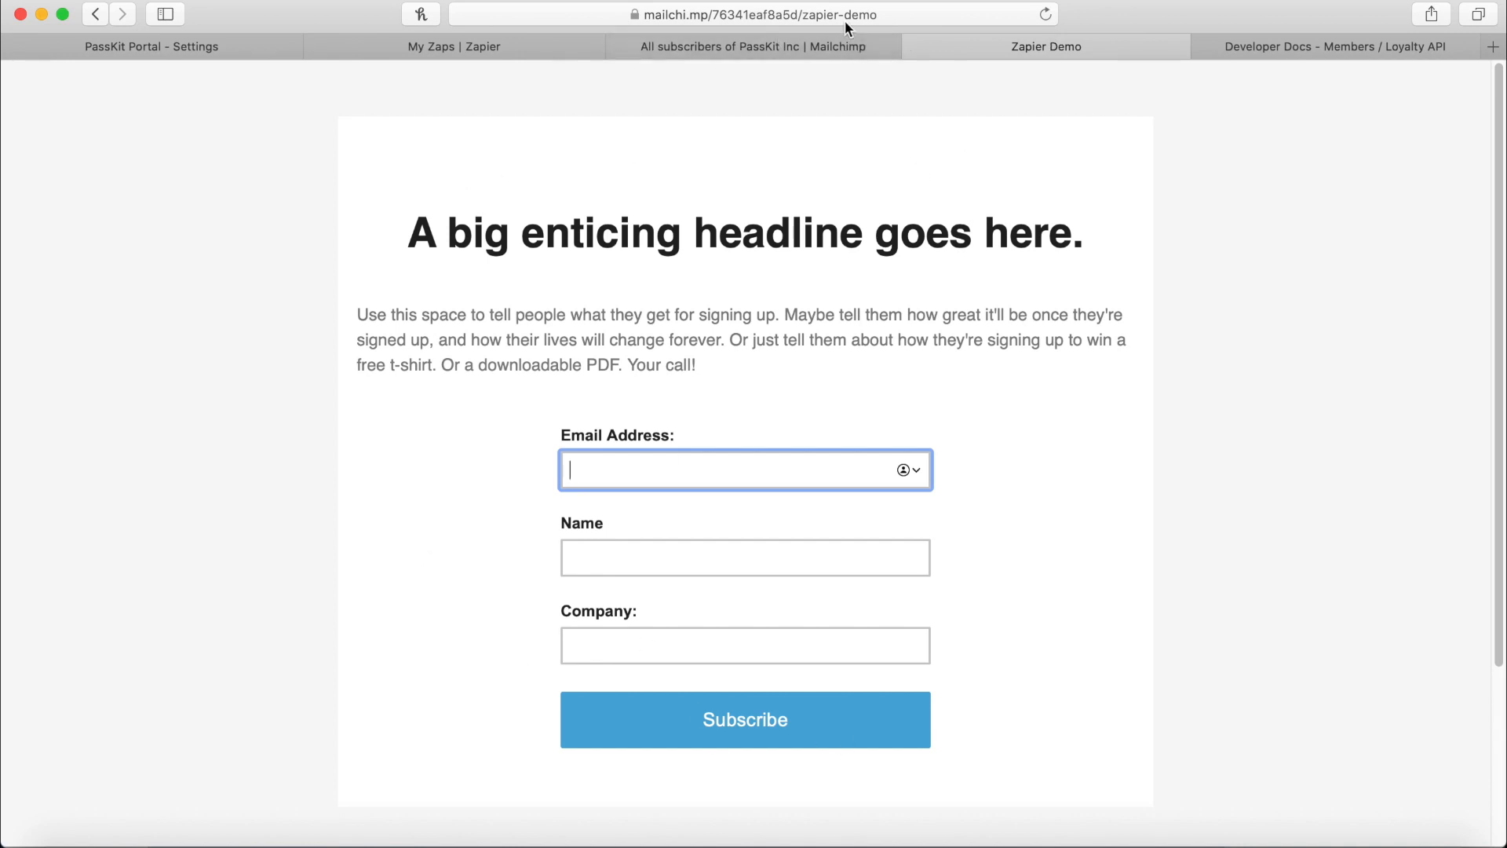
Review the landing page address and intro text, and glance at the PassKit members API docs.
click(695, 17)
click(1167, 319)
drag(727, 380, 282, 330)
click(485, 286)
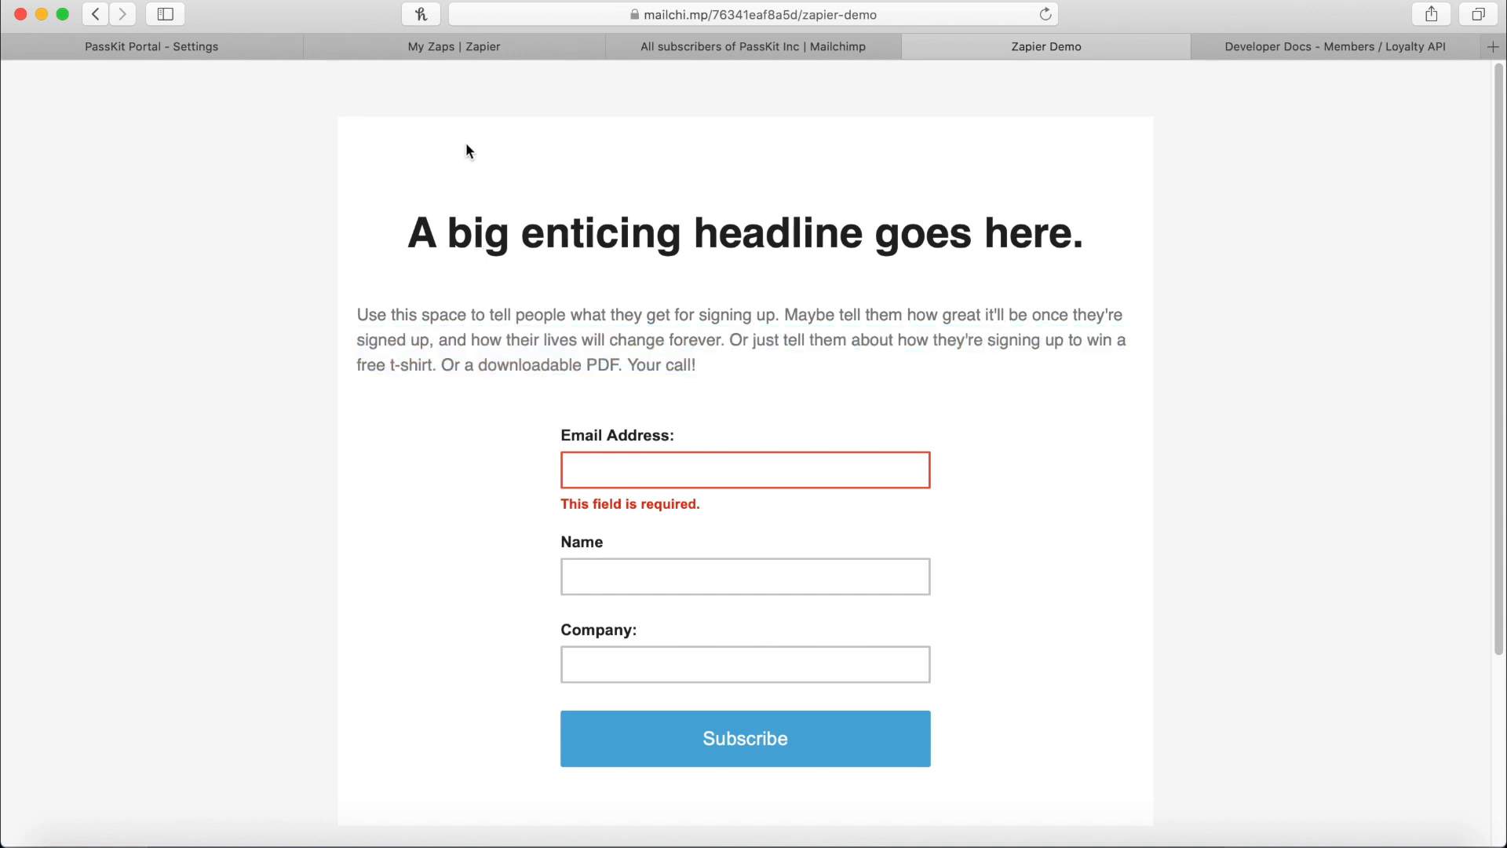
click(686, 473)
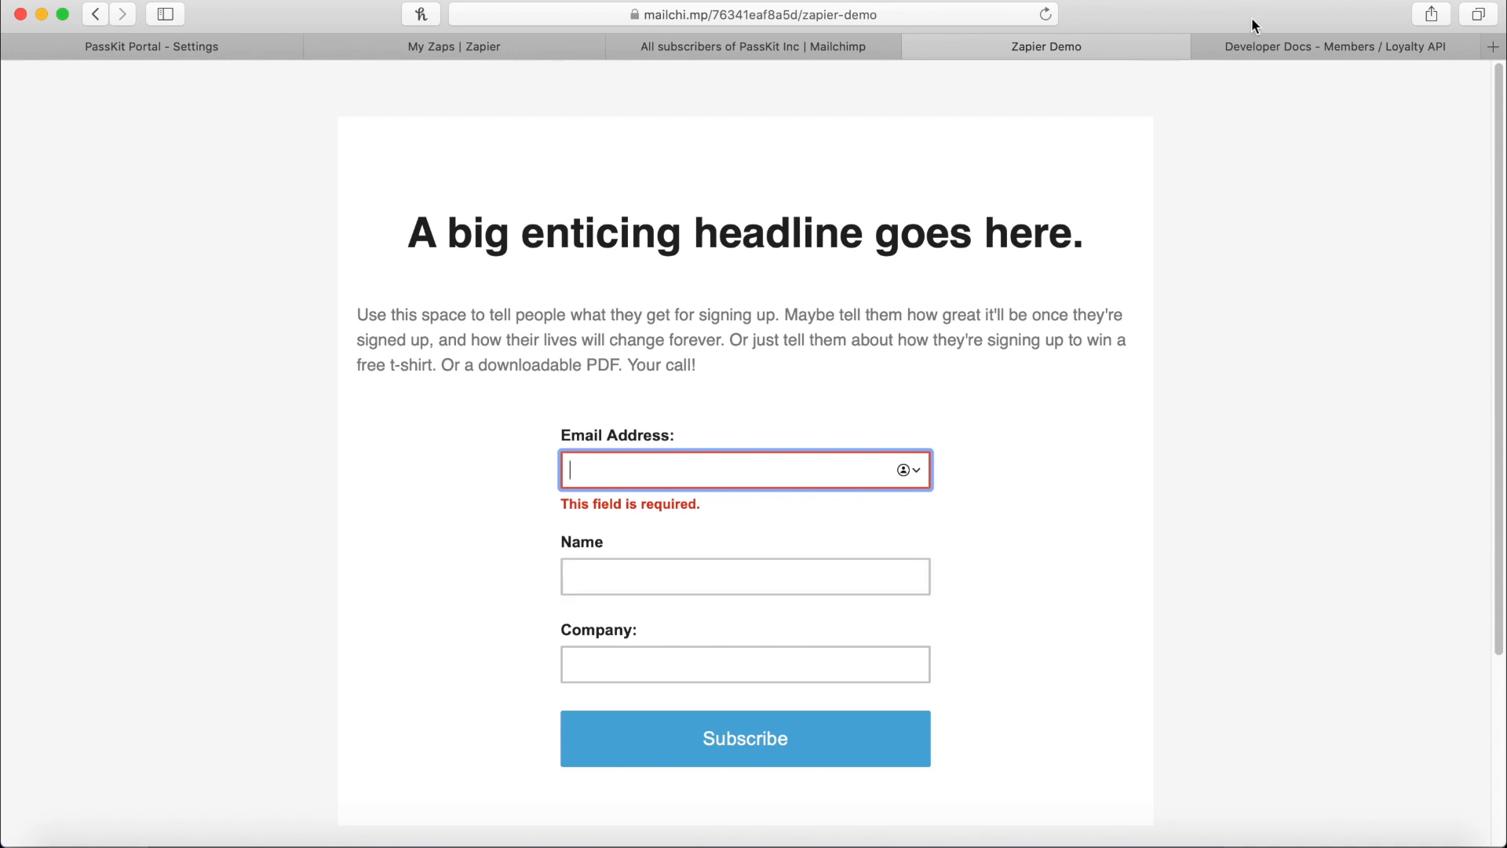
click(1298, 49)
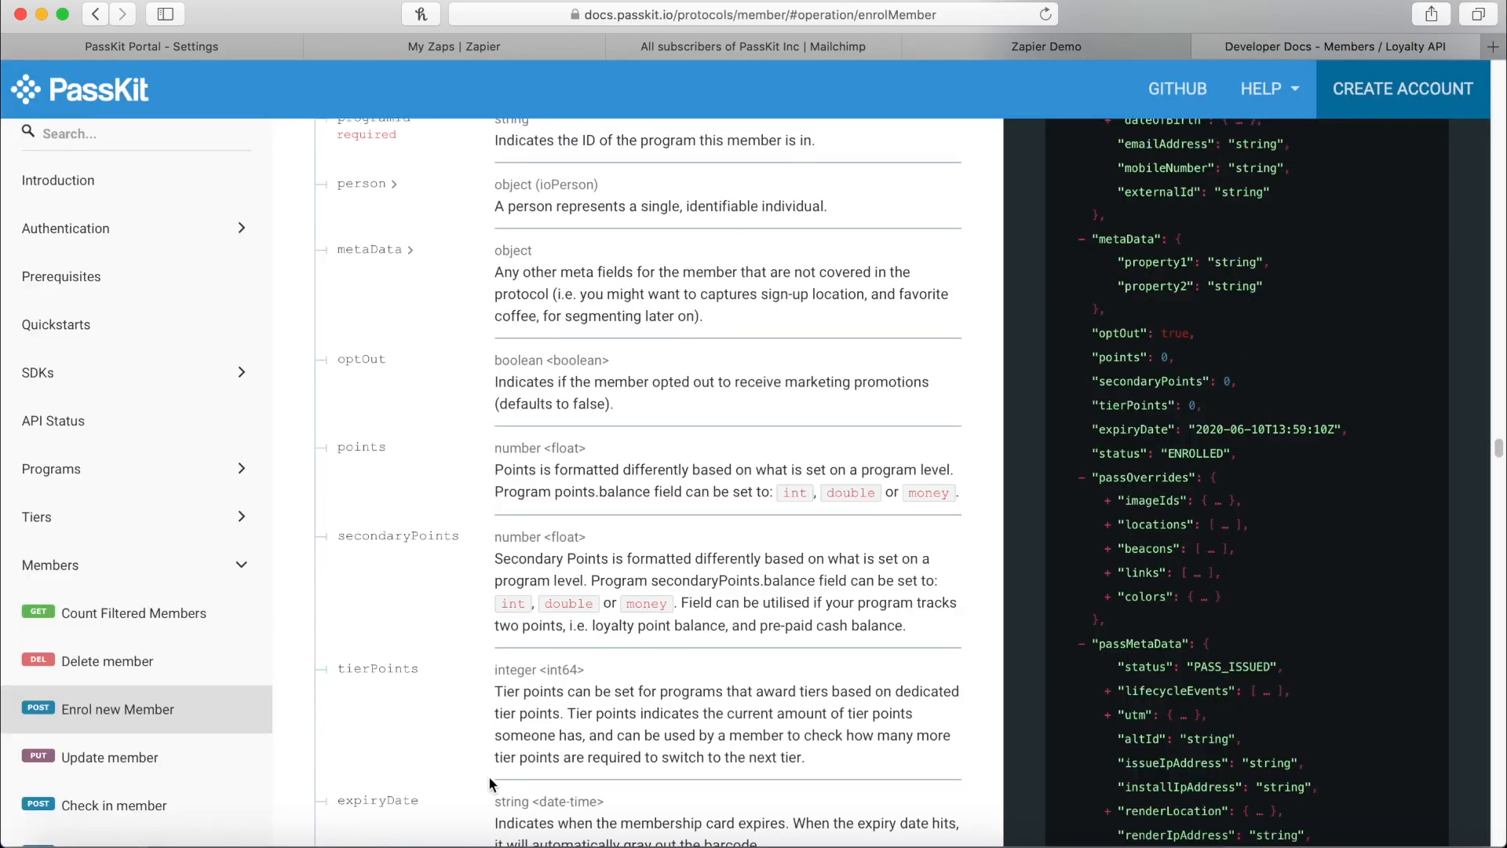
scroll(337, 471, up, 10)
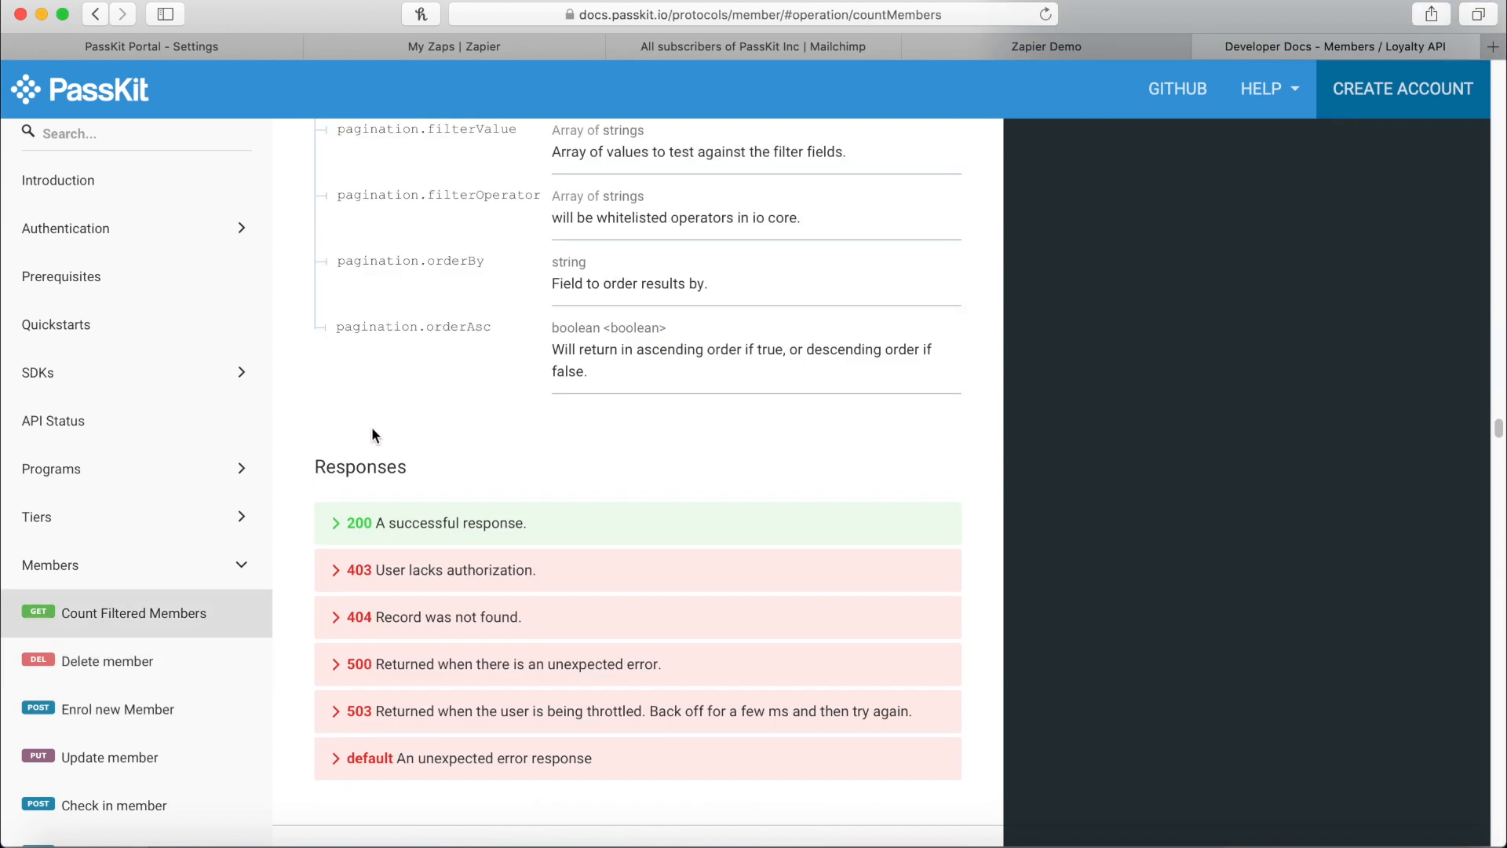
scroll(372, 455, down, 10)
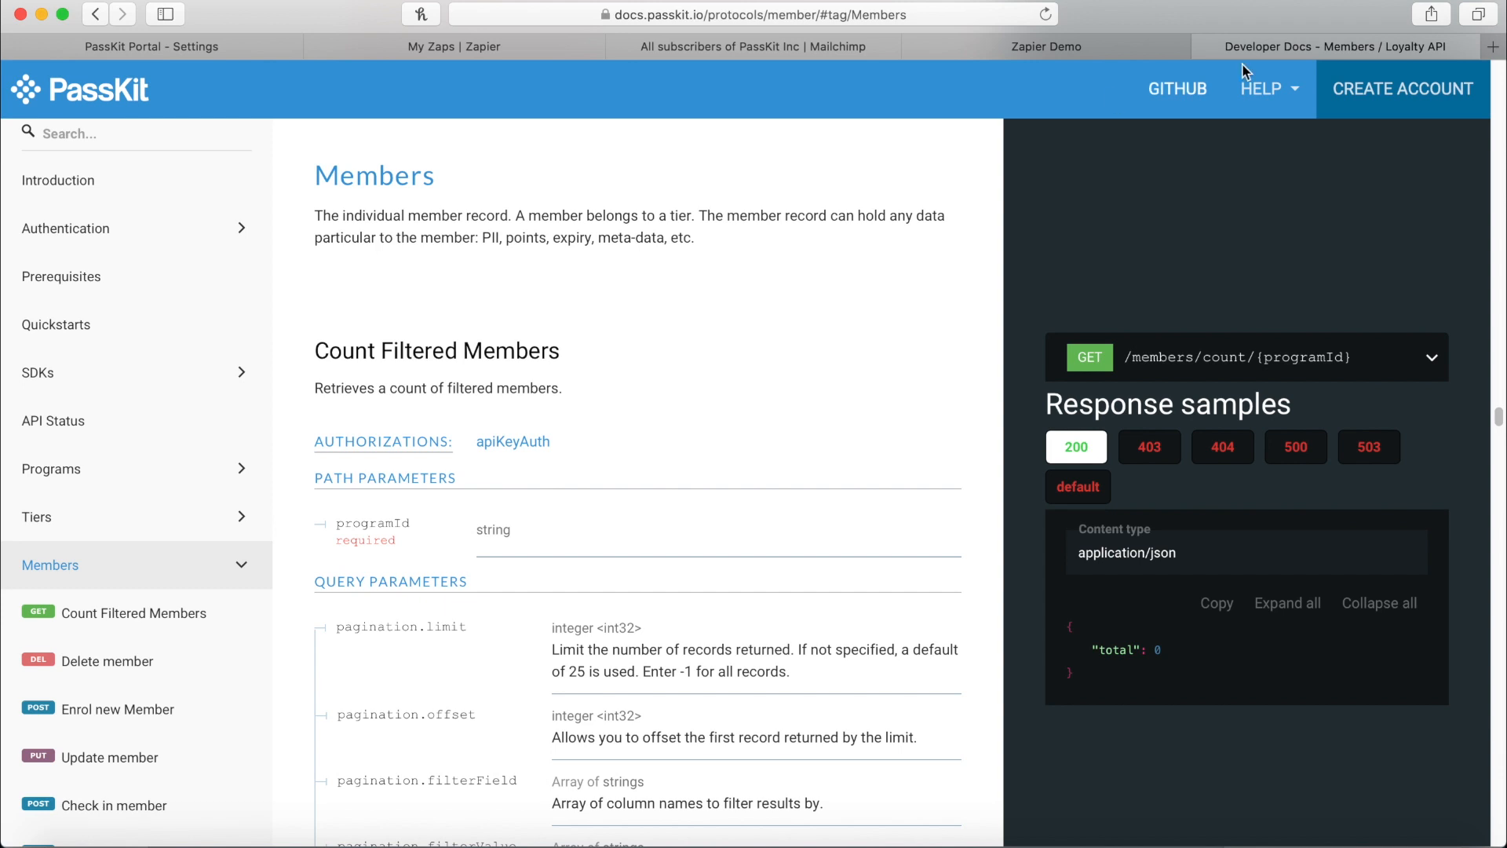
click(1044, 52)
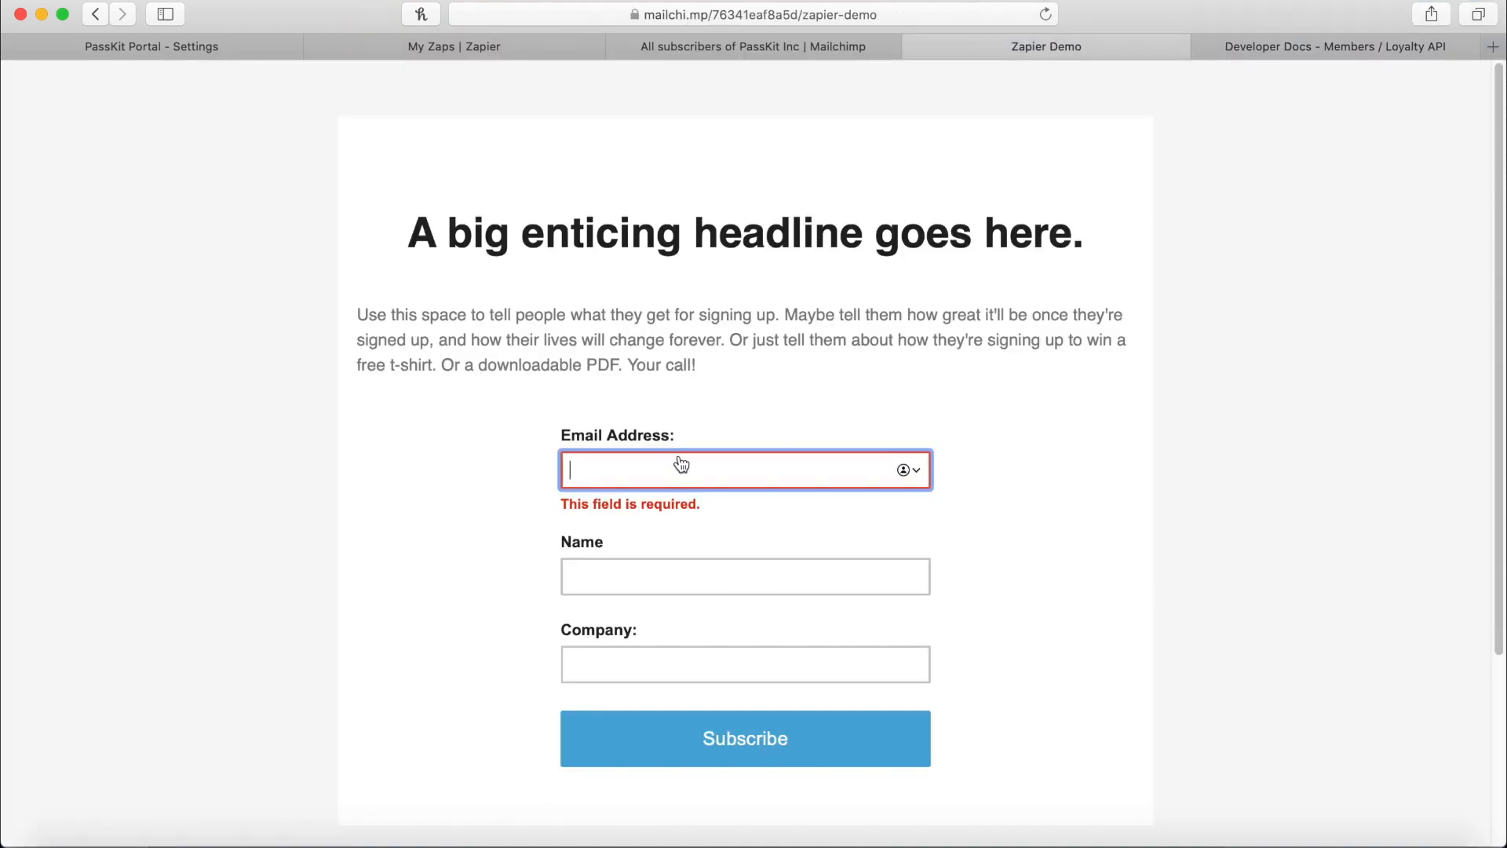
Fill in the test e-mail, the contact's full name and company 'PassKit Inc.', then search Spotlight for Reflector.
key(Tab)
text(Patrick KOsto)
key(BackSpace)
key(BackSpace)
key(BackSpace)
key(BackSpace)
text(oserm)
key(BackSpace)
key(BackSpace)
key(BackSpace)
key(BackSpace)
text(sterman)
key(Tab)
text(PassKit Inc.)
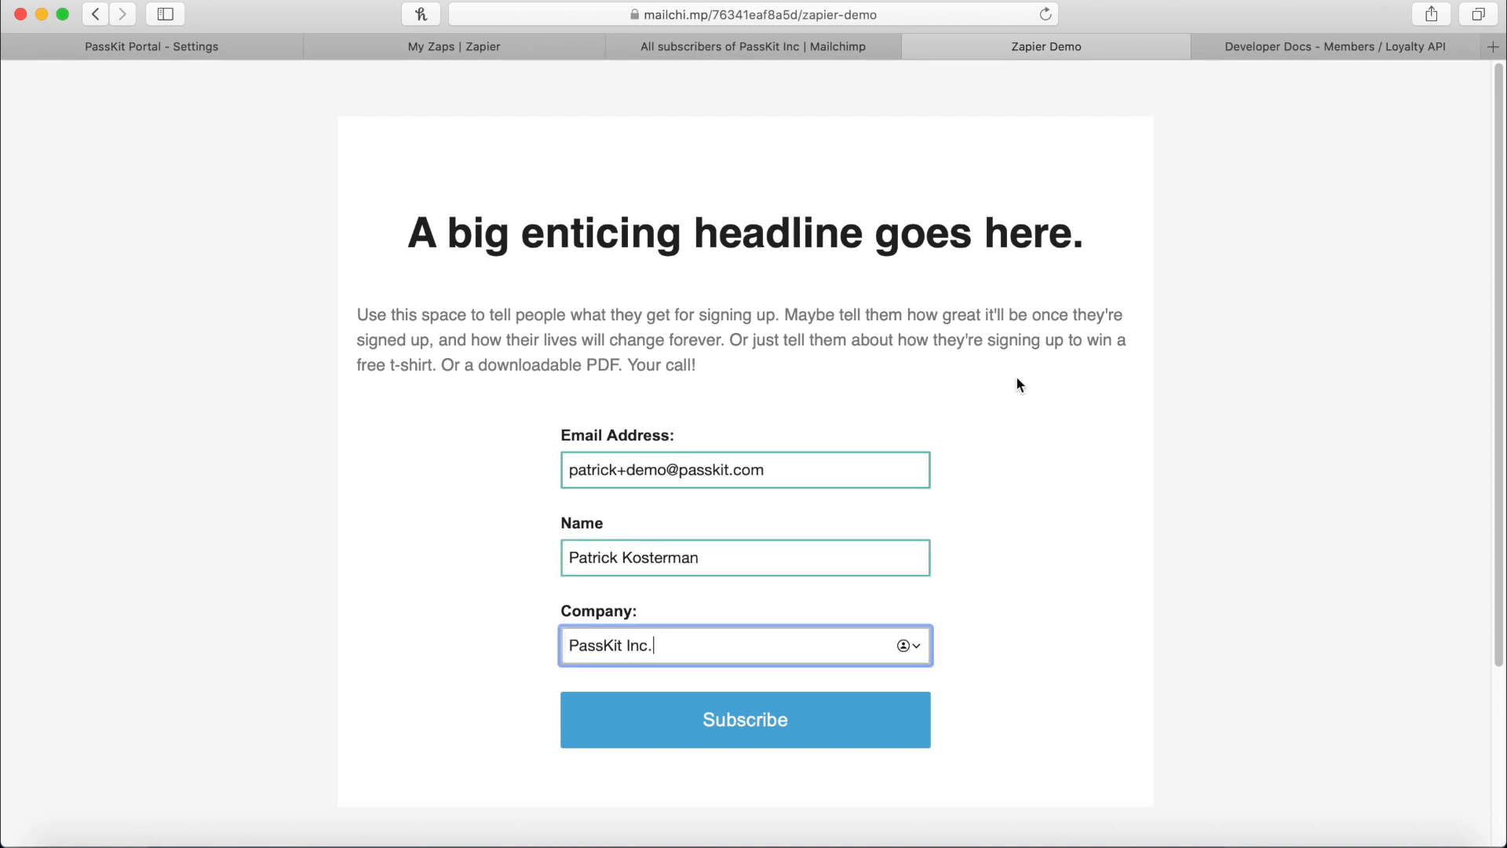
key(super+space)
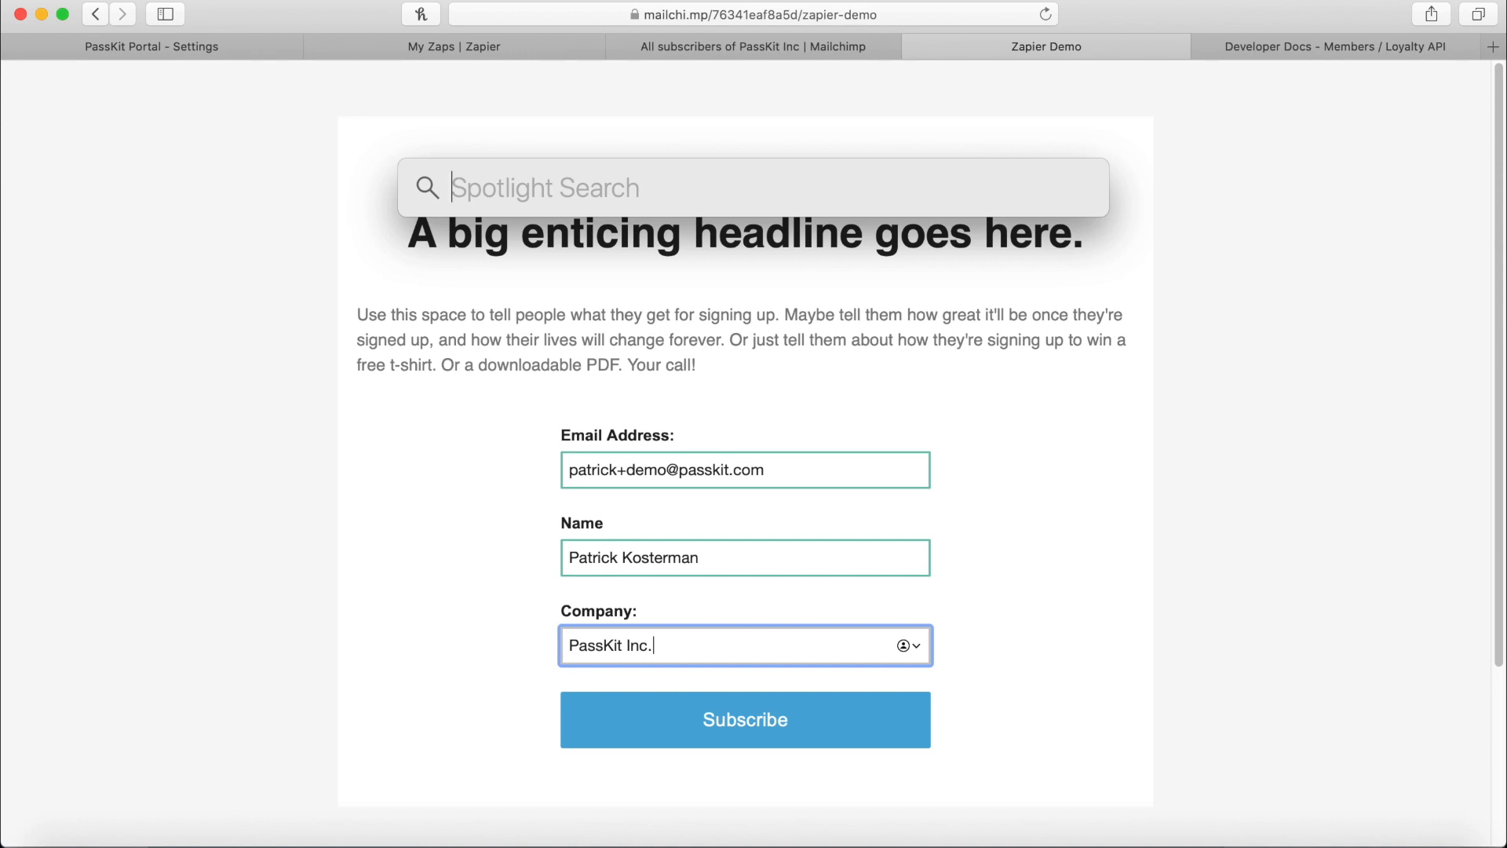
text(refle)
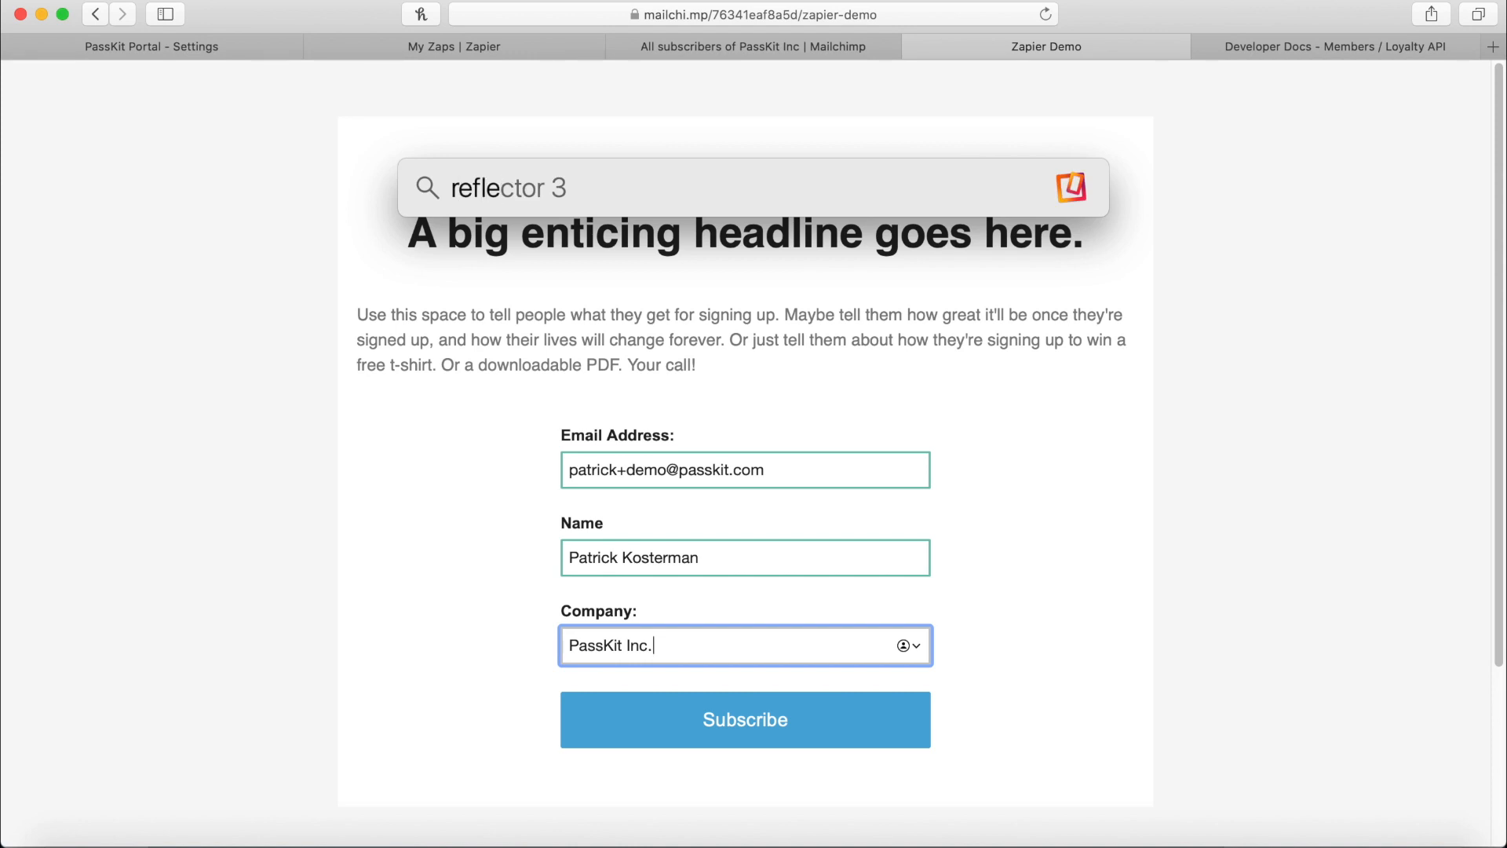
Launch Reflector 3, place the mirrored iPhone on the right, and submit the signup form.
click(512, 243)
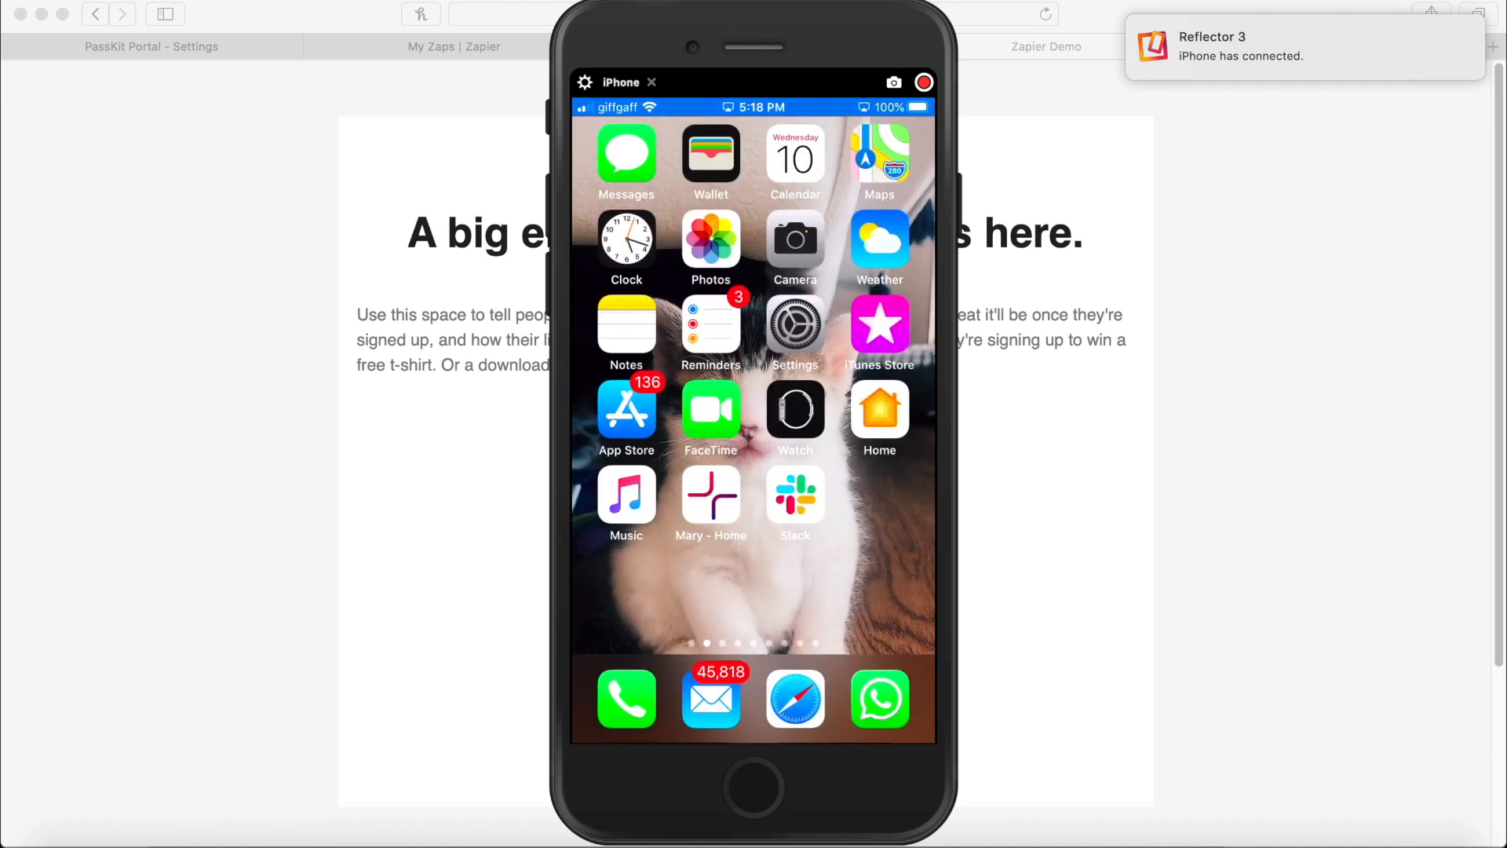
drag(880, 39, 1391, 39)
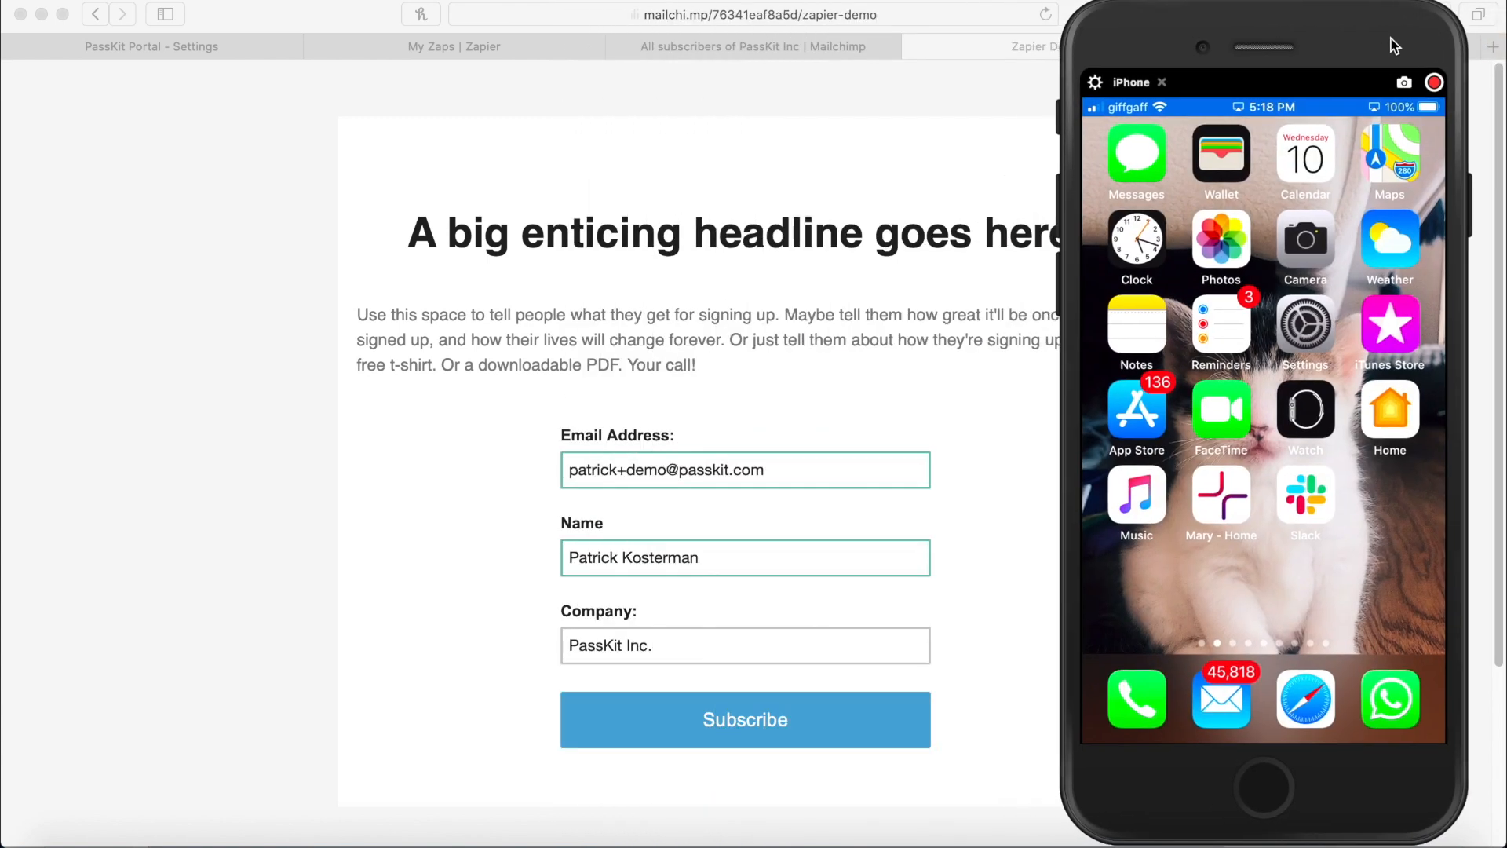
click(752, 729)
click(752, 729)
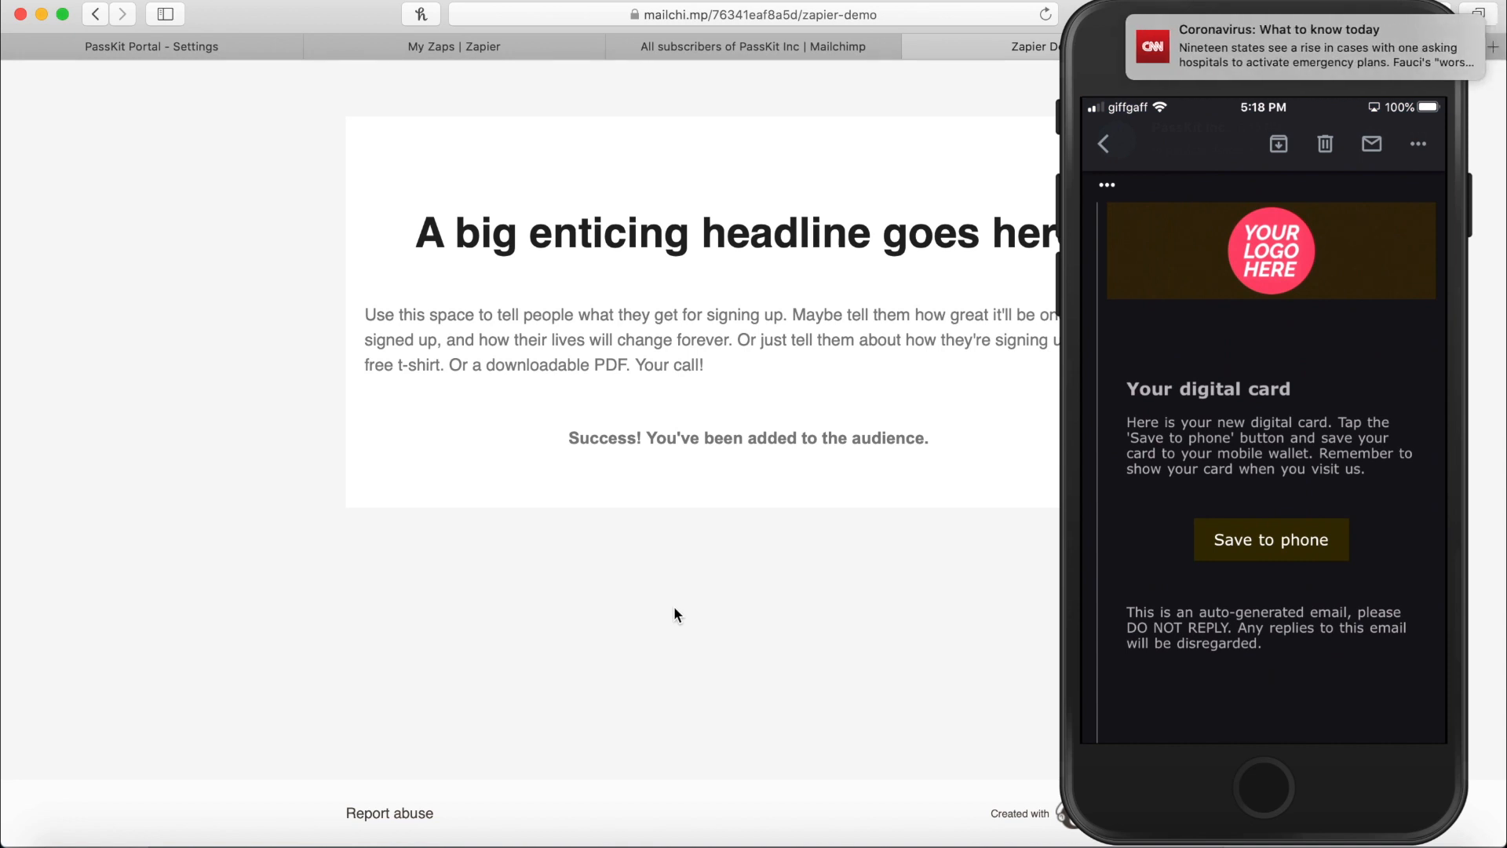
Open the new member from the PassKit Members list and check their name and e-mail in Personal Info.
click(234, 45)
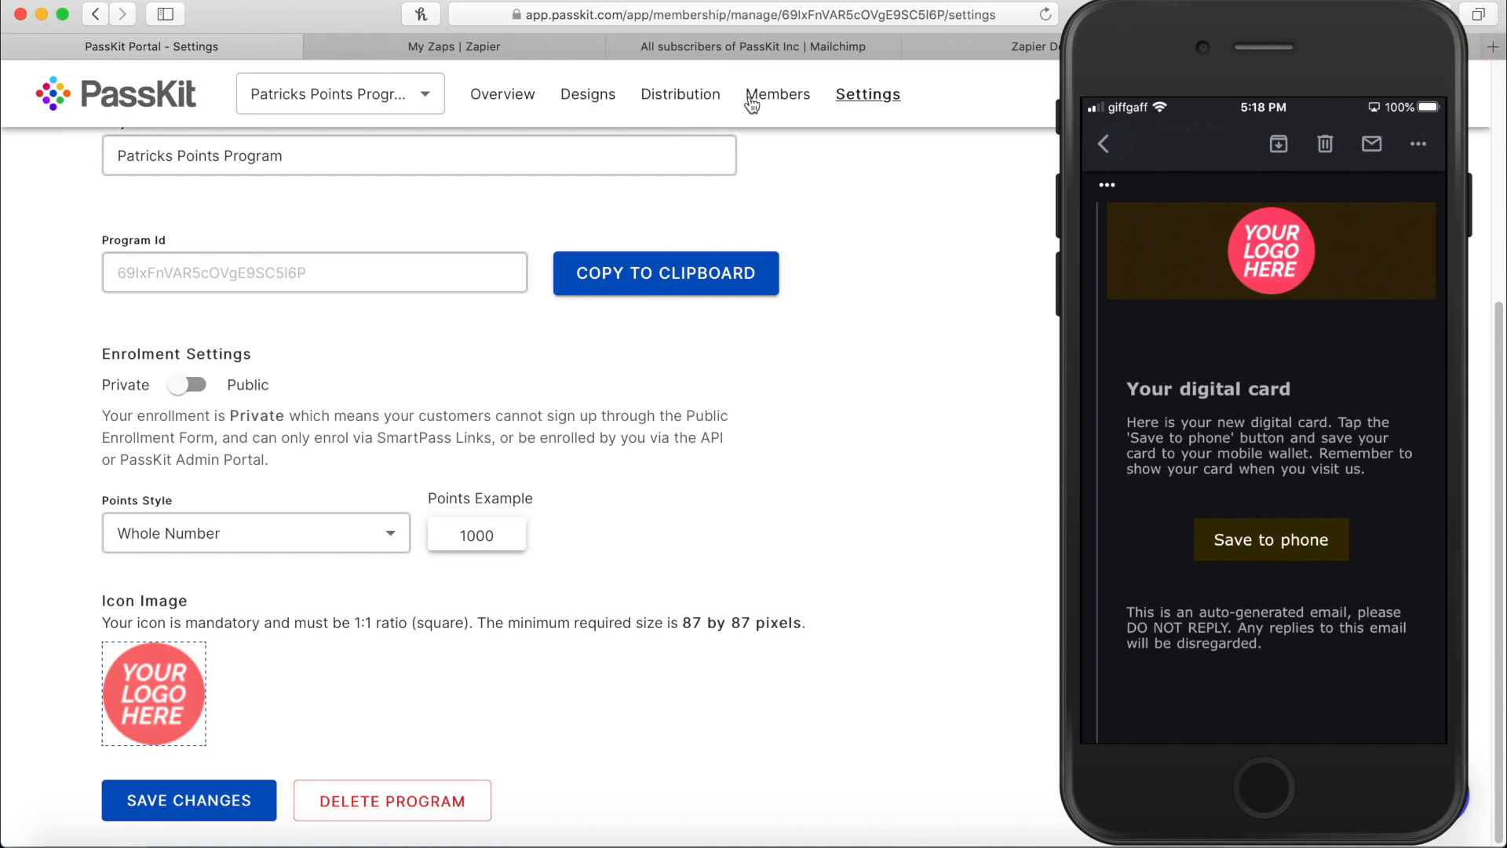
click(775, 95)
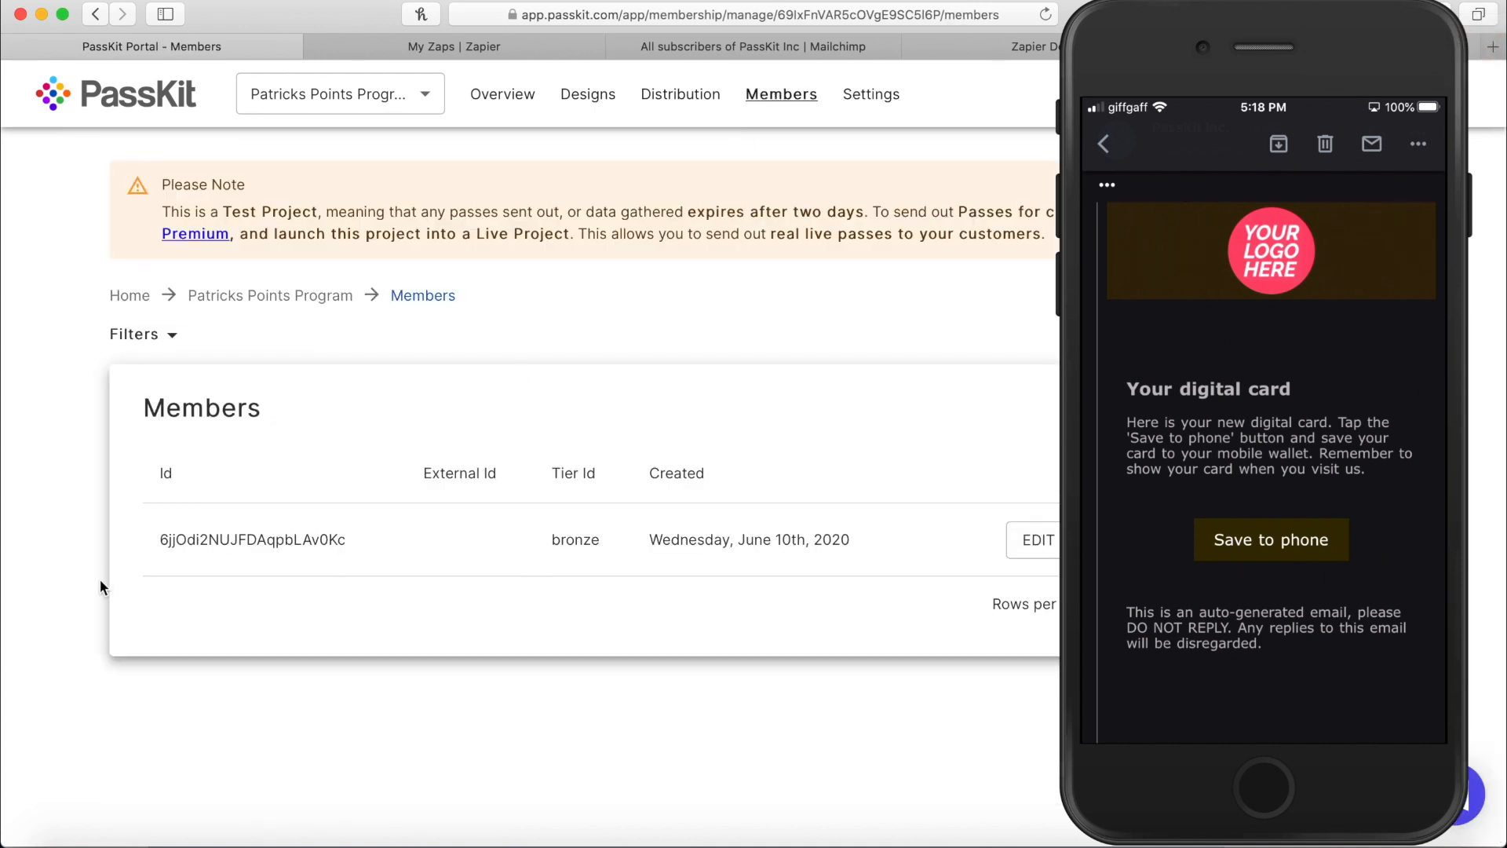
click(1134, 48)
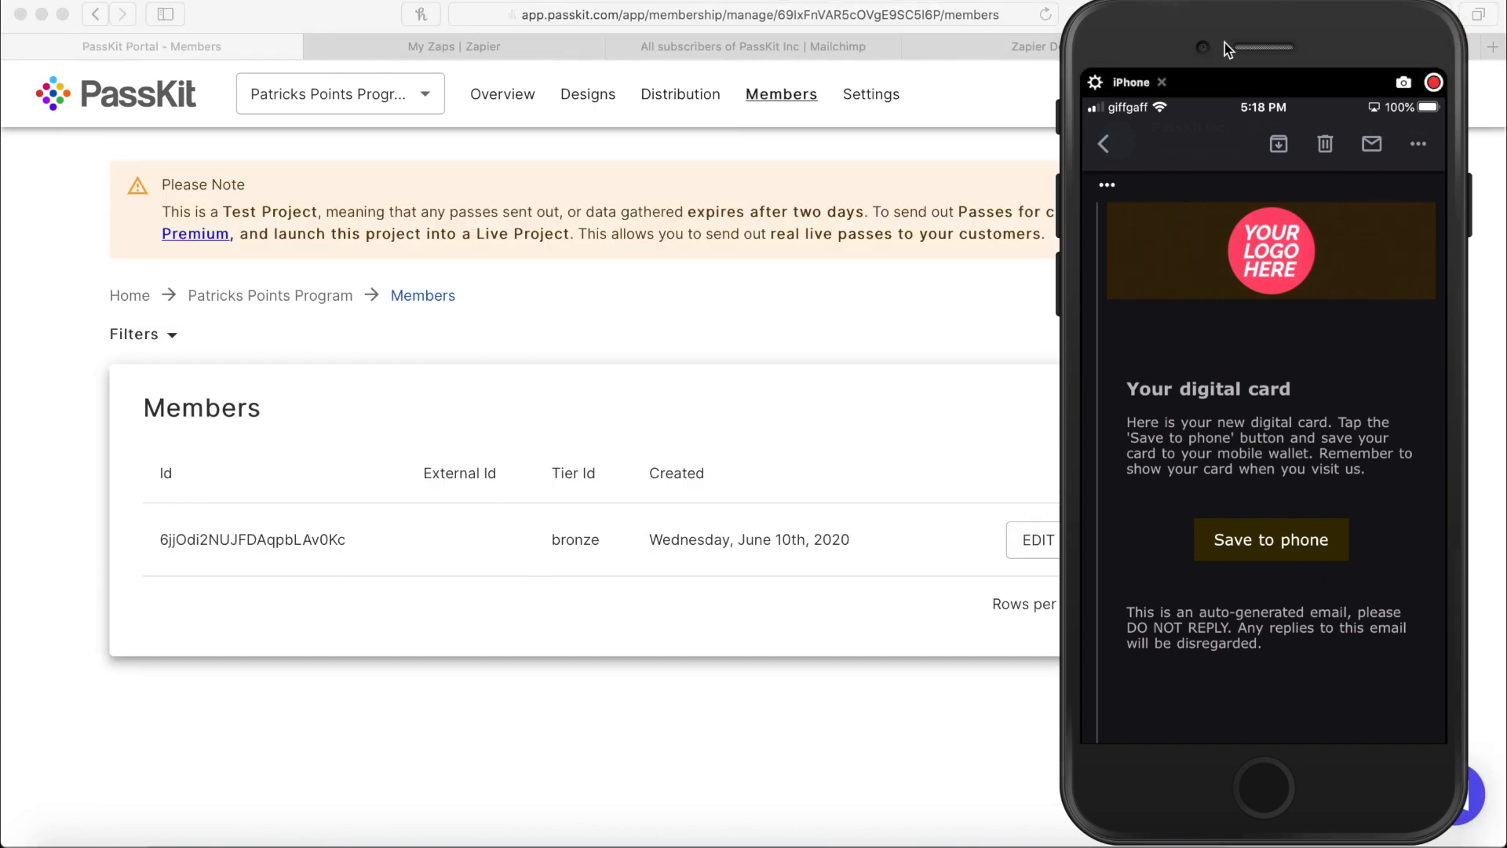
double_click(1132, 48)
click(1072, 540)
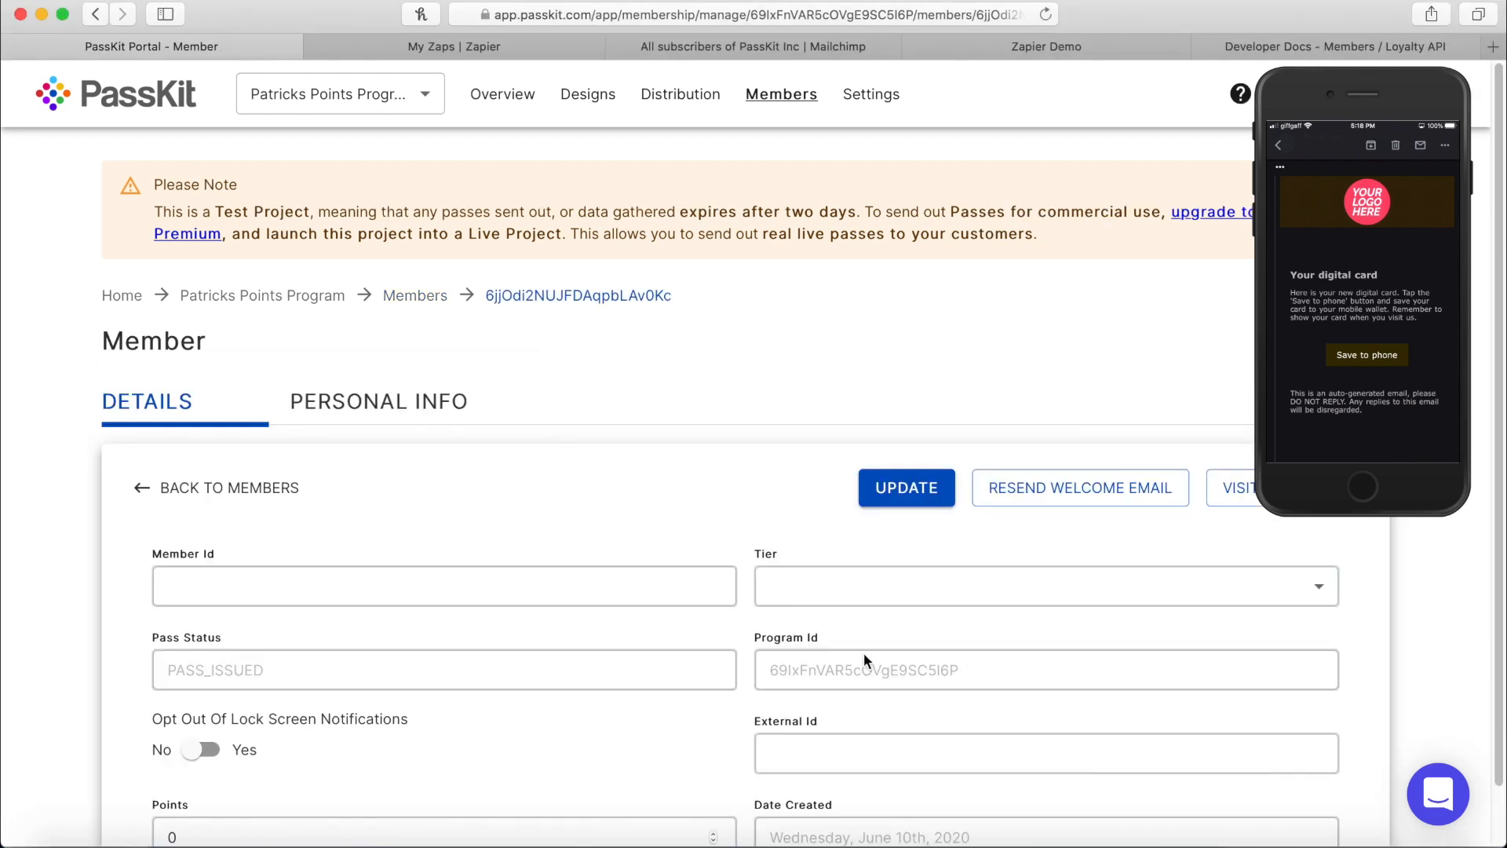
scroll(392, 569, down, 2)
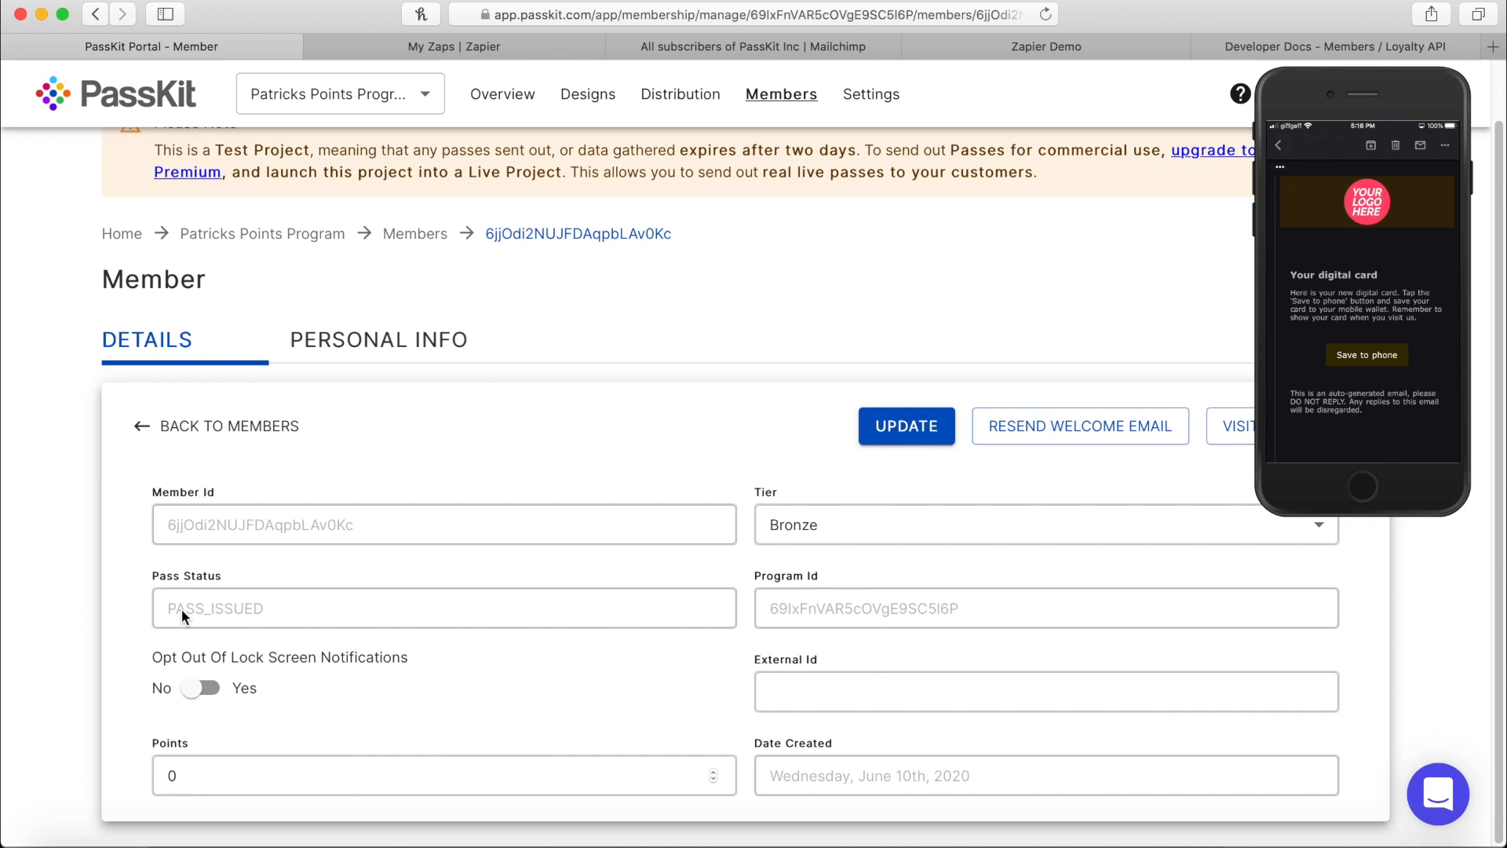
click(351, 345)
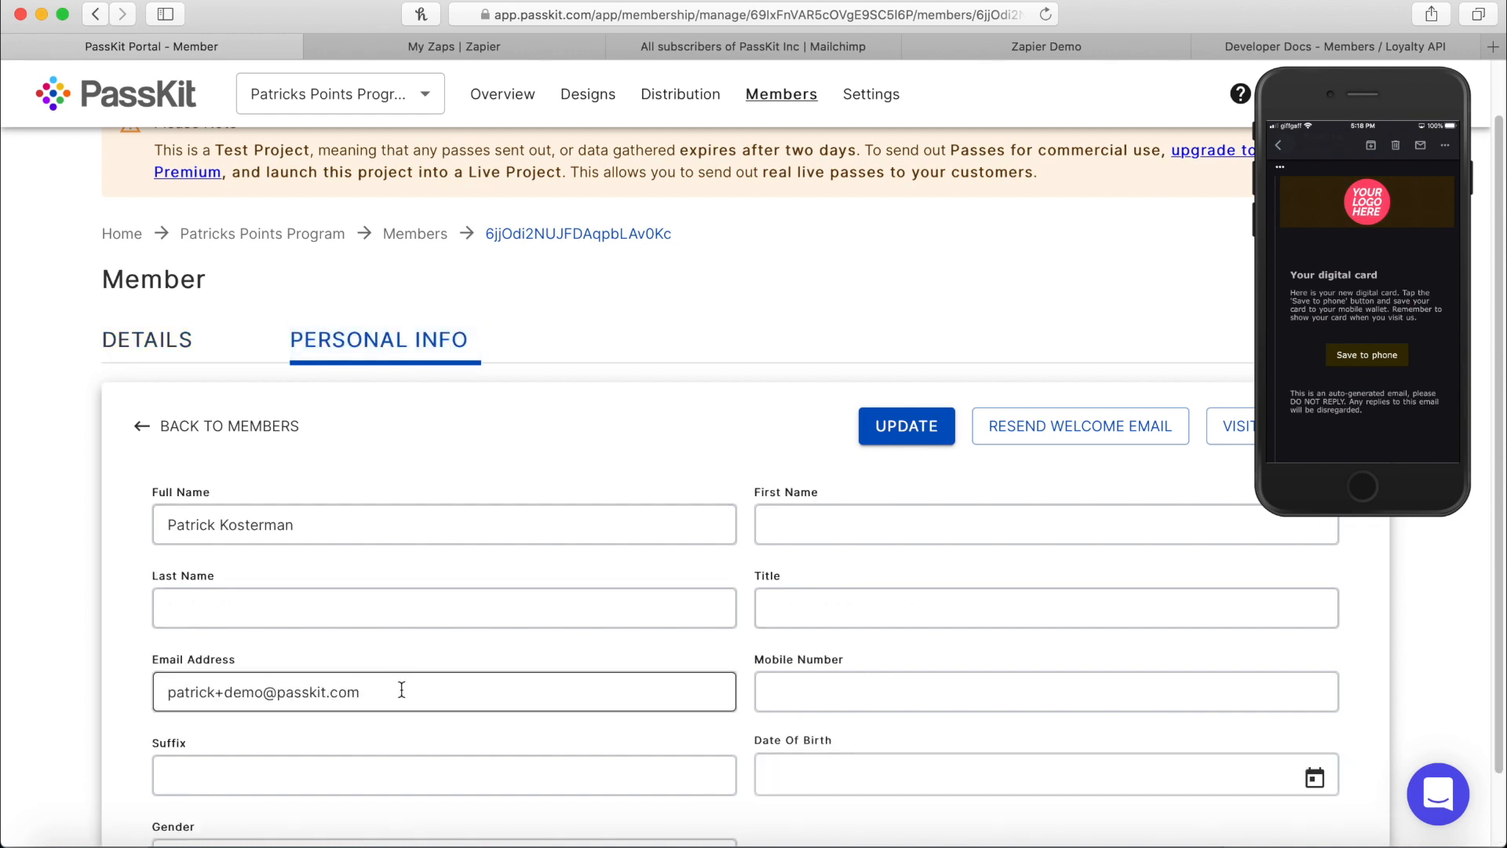
drag(401, 689, 67, 688)
drag(343, 528, 40, 494)
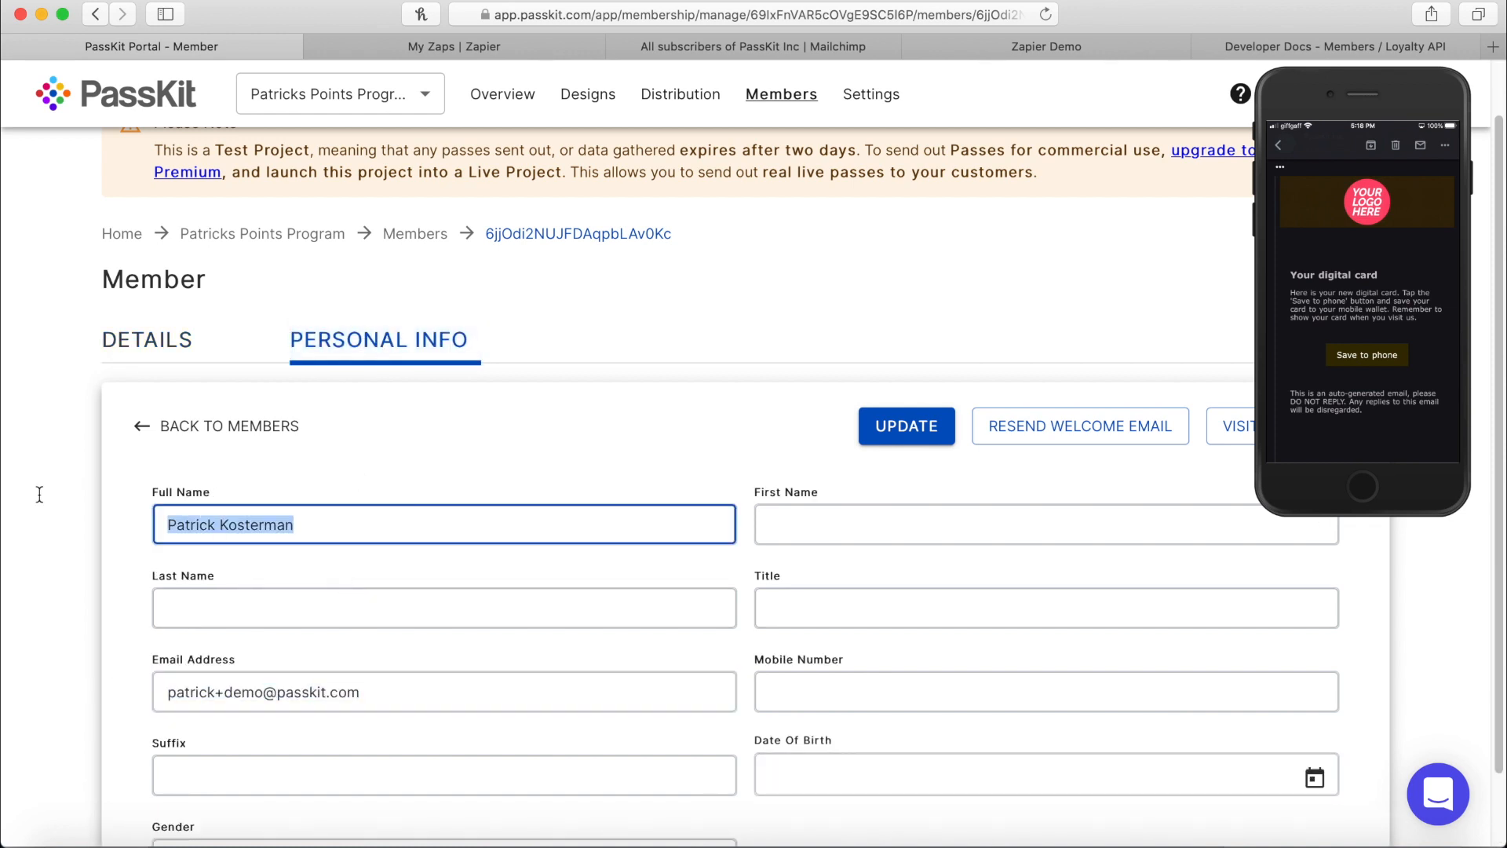
click(608, 322)
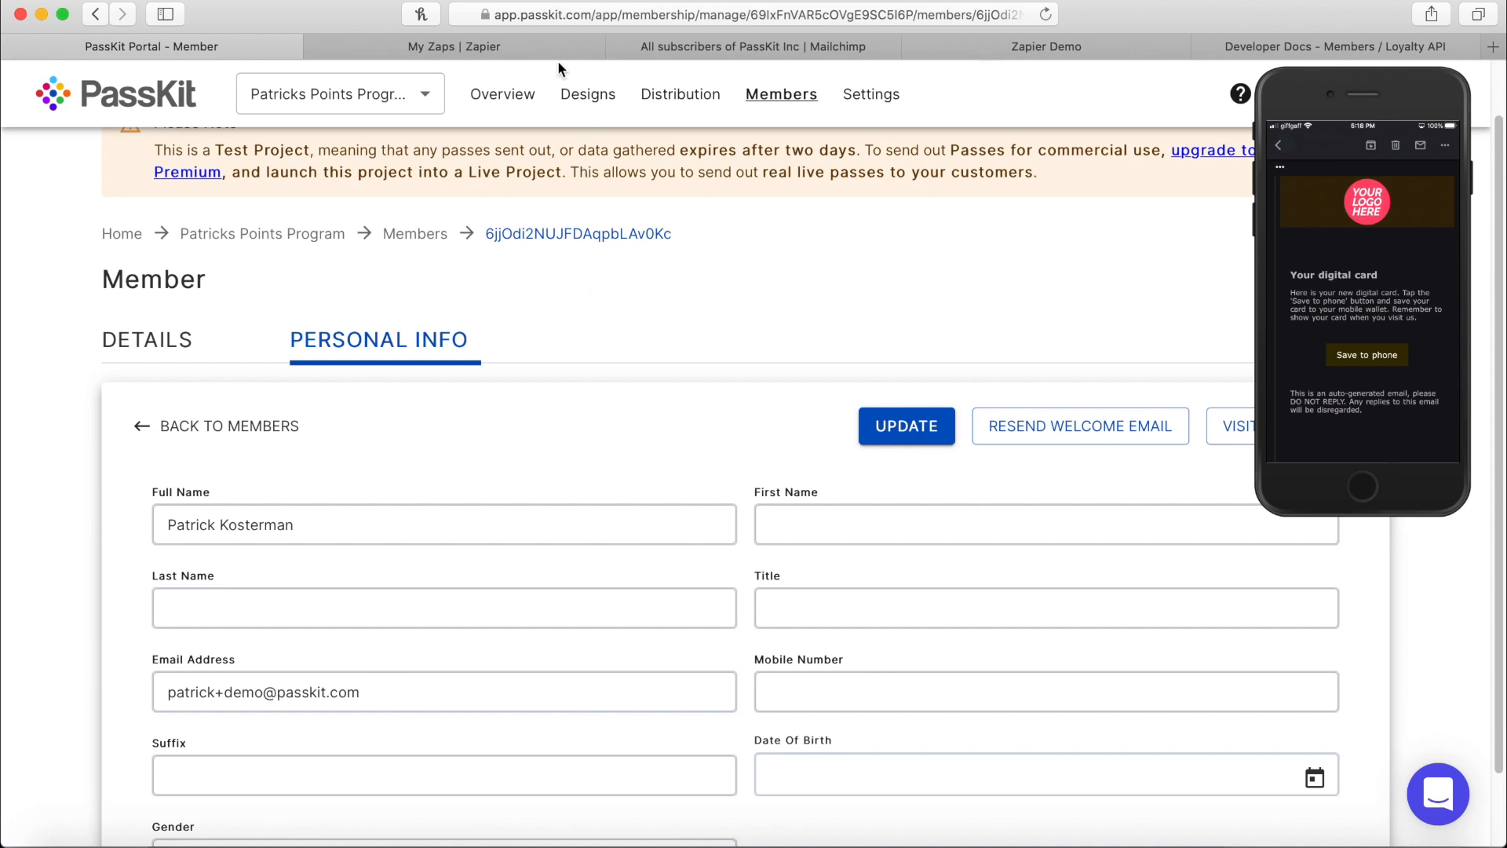
Reload the Mailchimp audience to find the new contact, and enlarge the mirrored phone to view the pass.
click(788, 47)
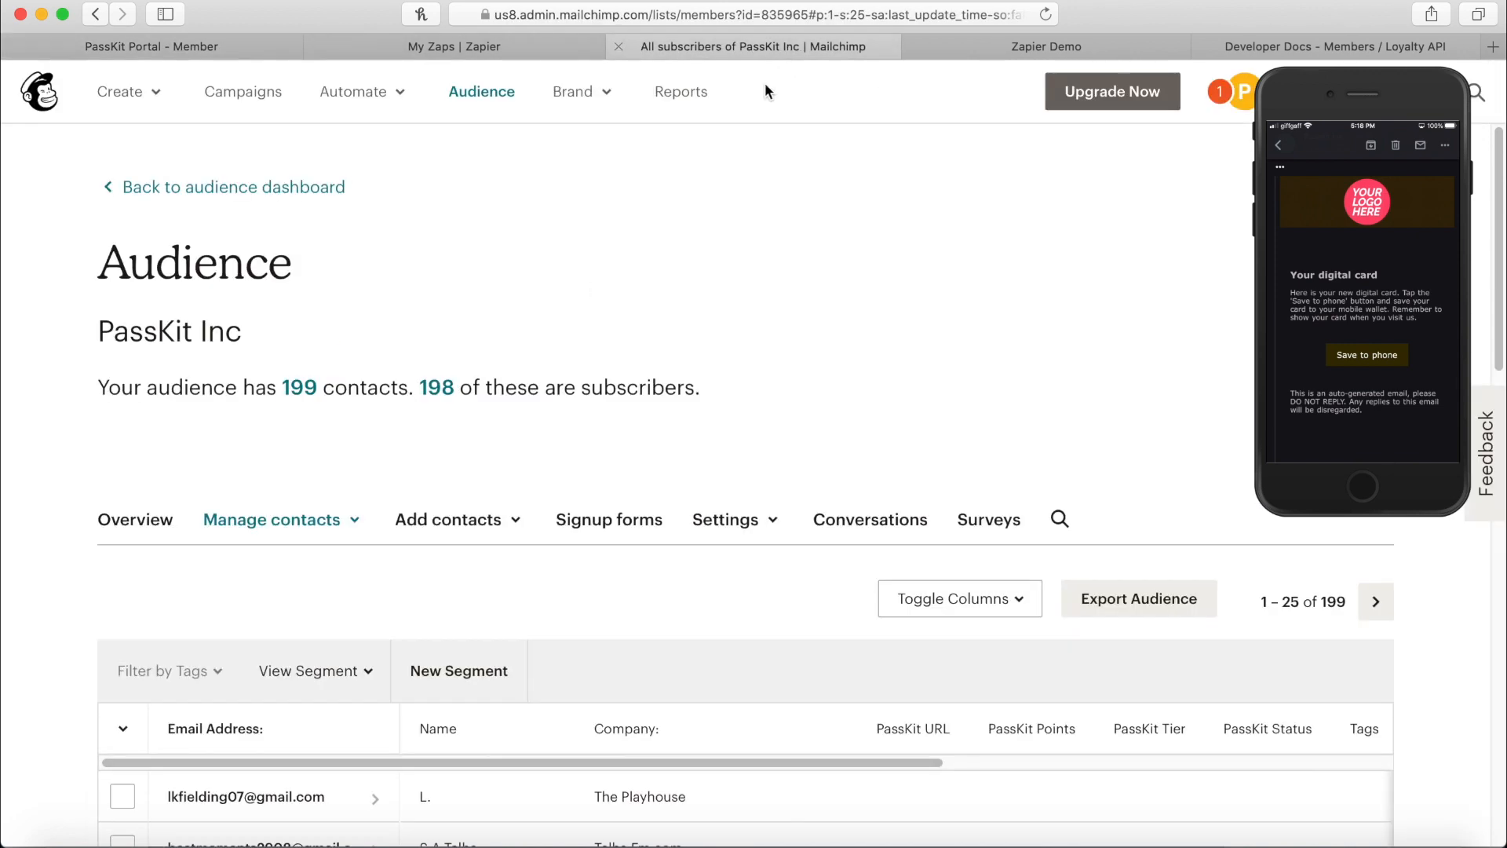
click(1048, 15)
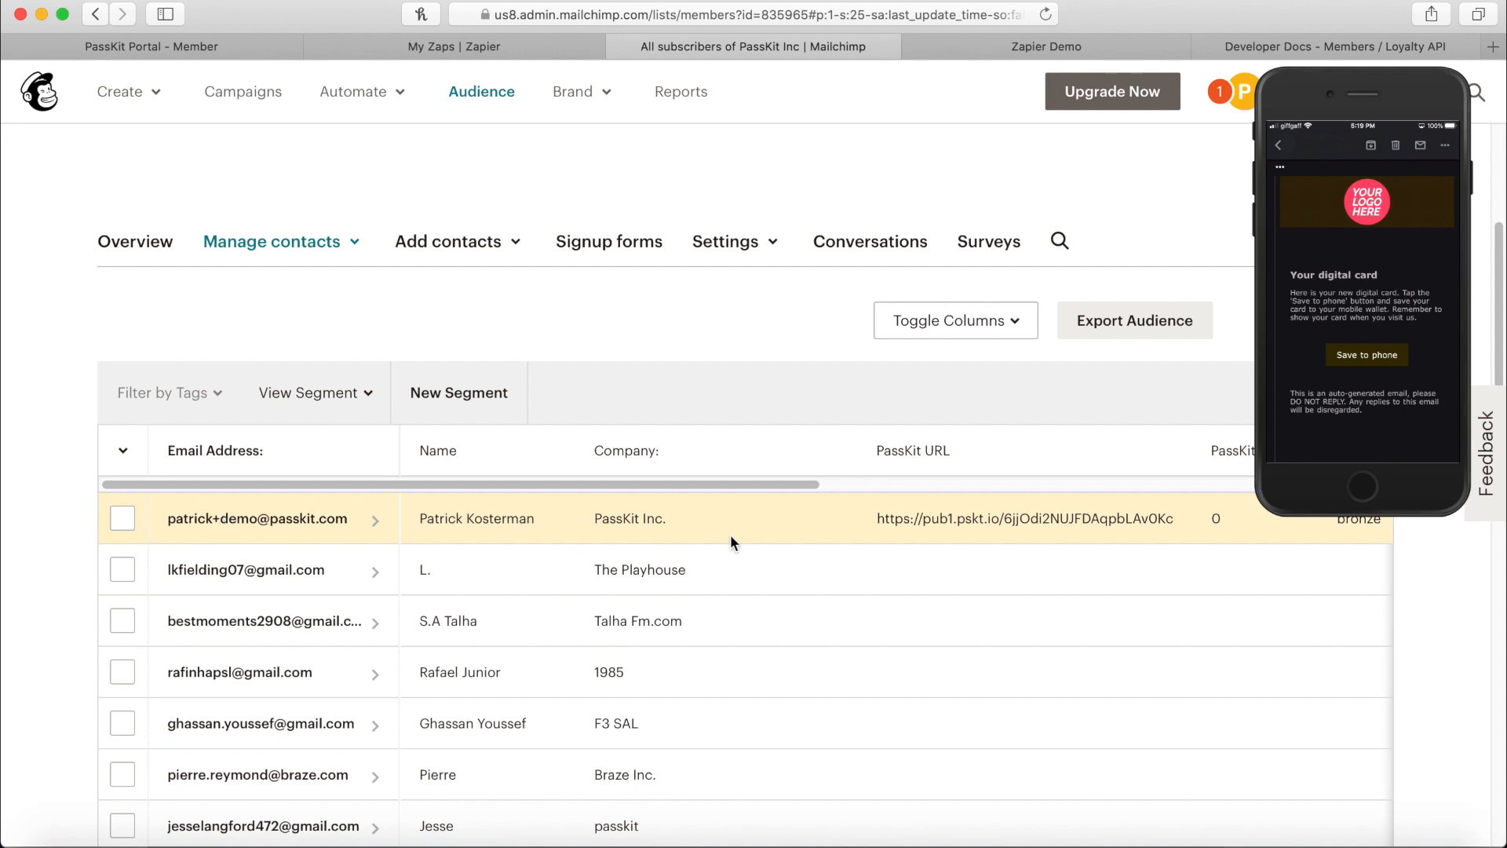
drag(745, 484, 884, 484)
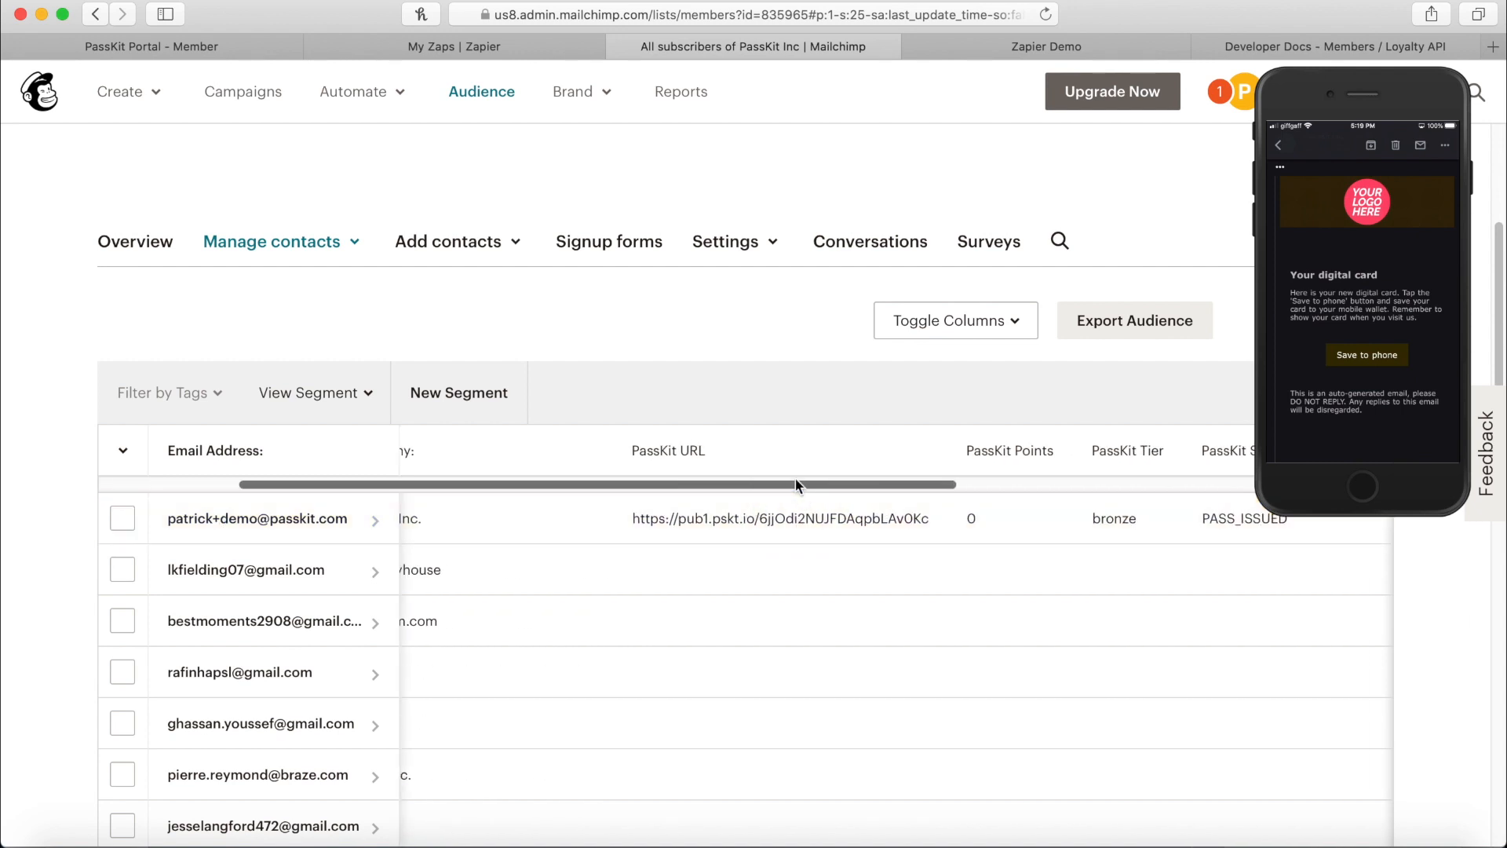
drag(795, 483, 983, 487)
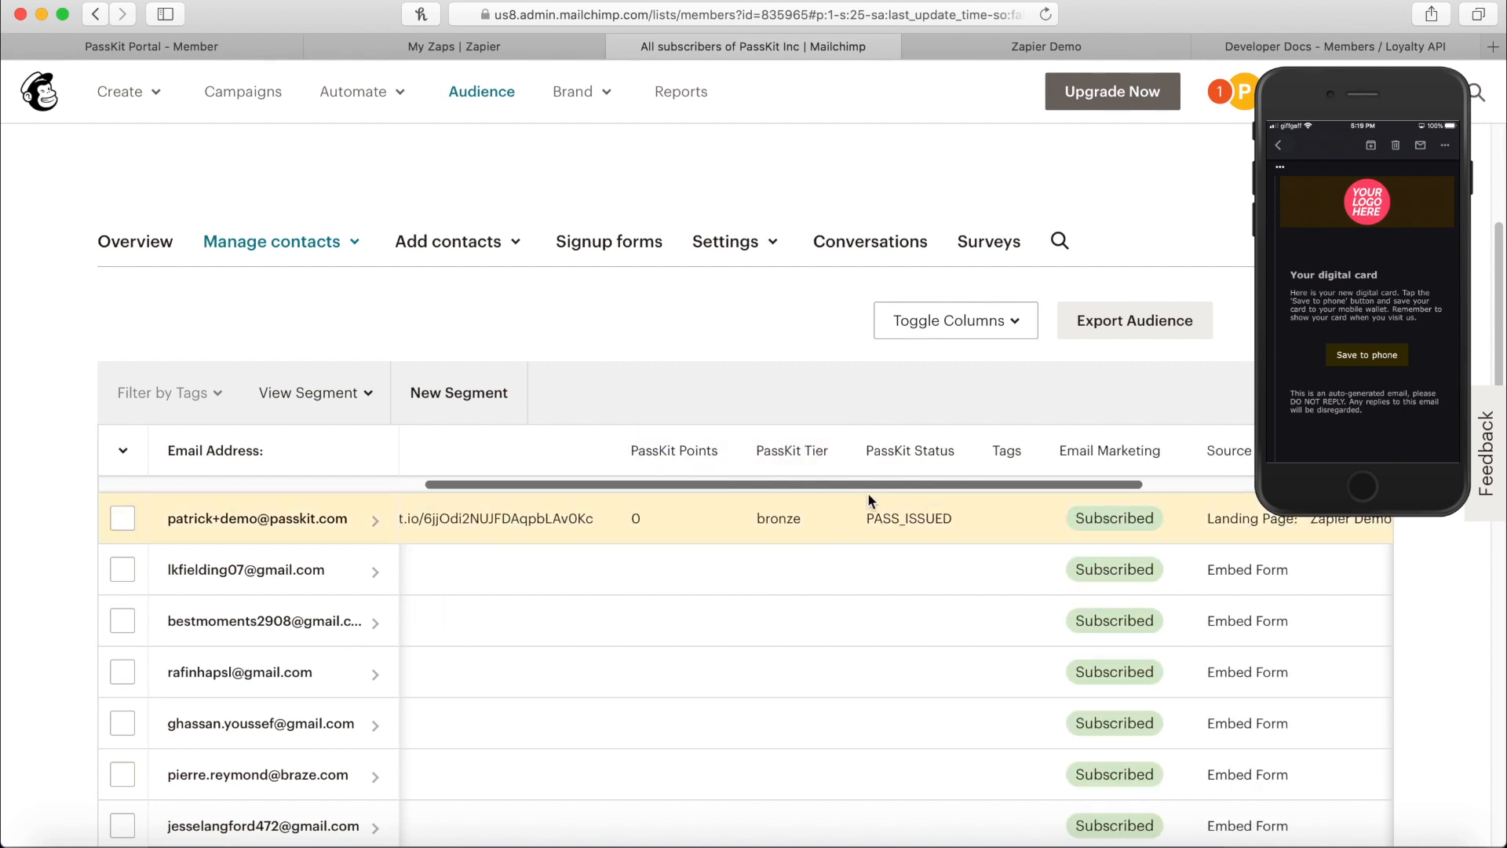
mouse_move(881, 484)
mouse_down()
mouse_move(897, 483)
mouse_move(898, 504)
mouse_up()
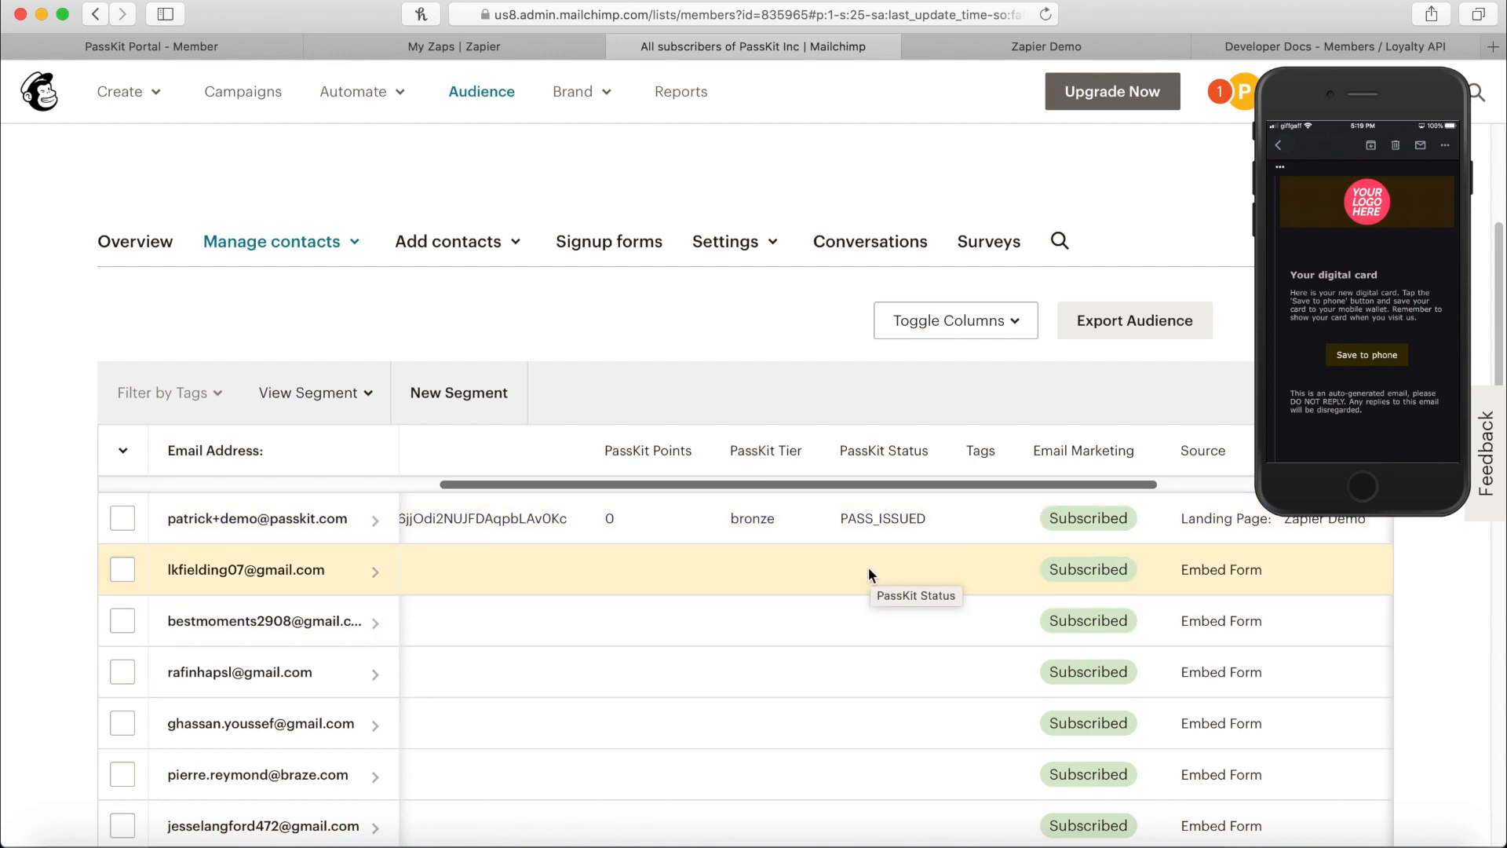
click(1273, 503)
drag(1273, 502, 1103, 580)
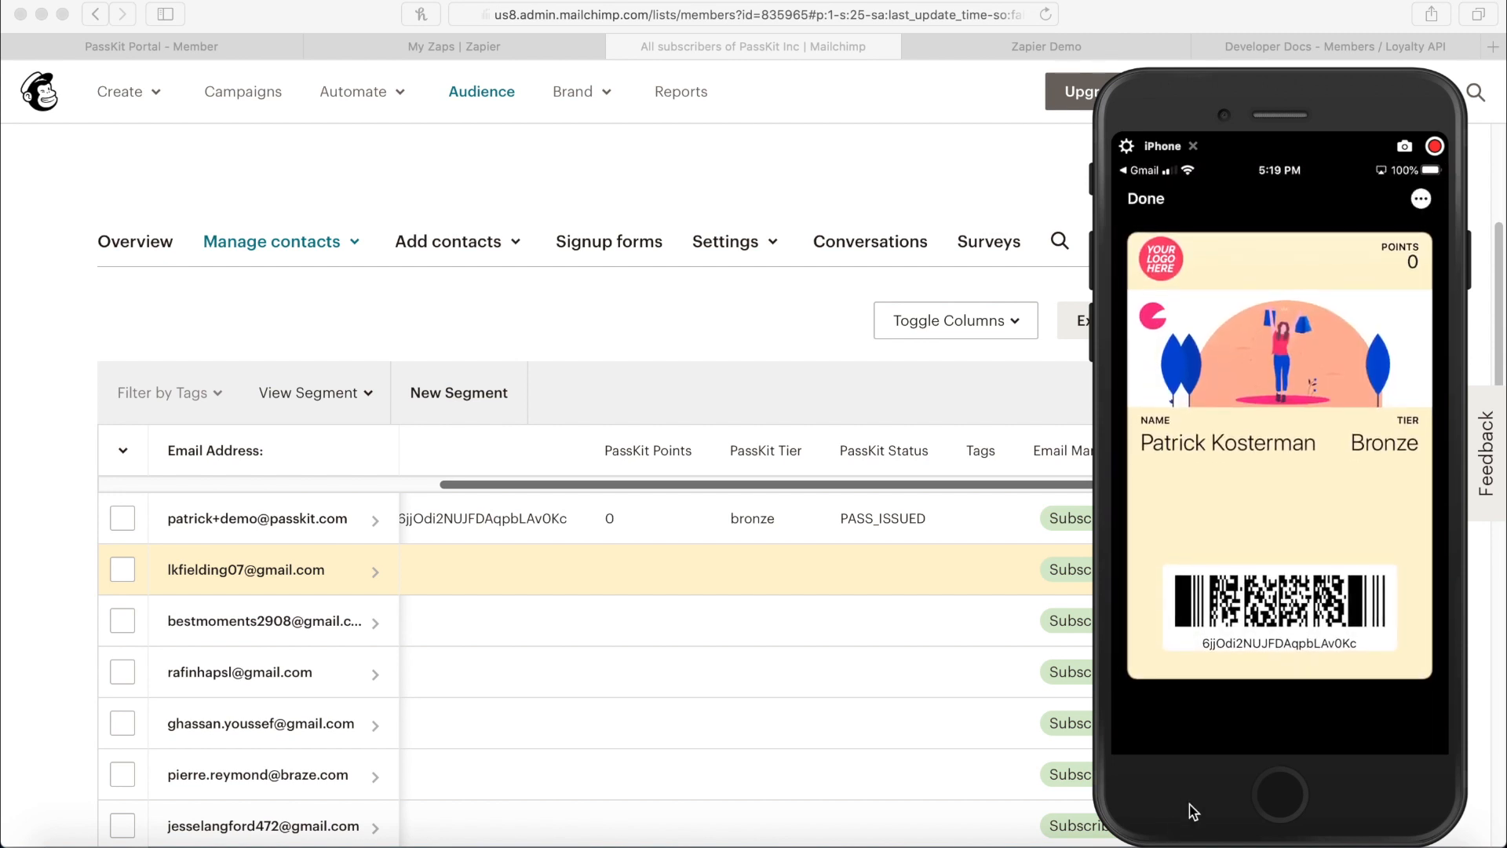
drag(1116, 823, 1195, 767)
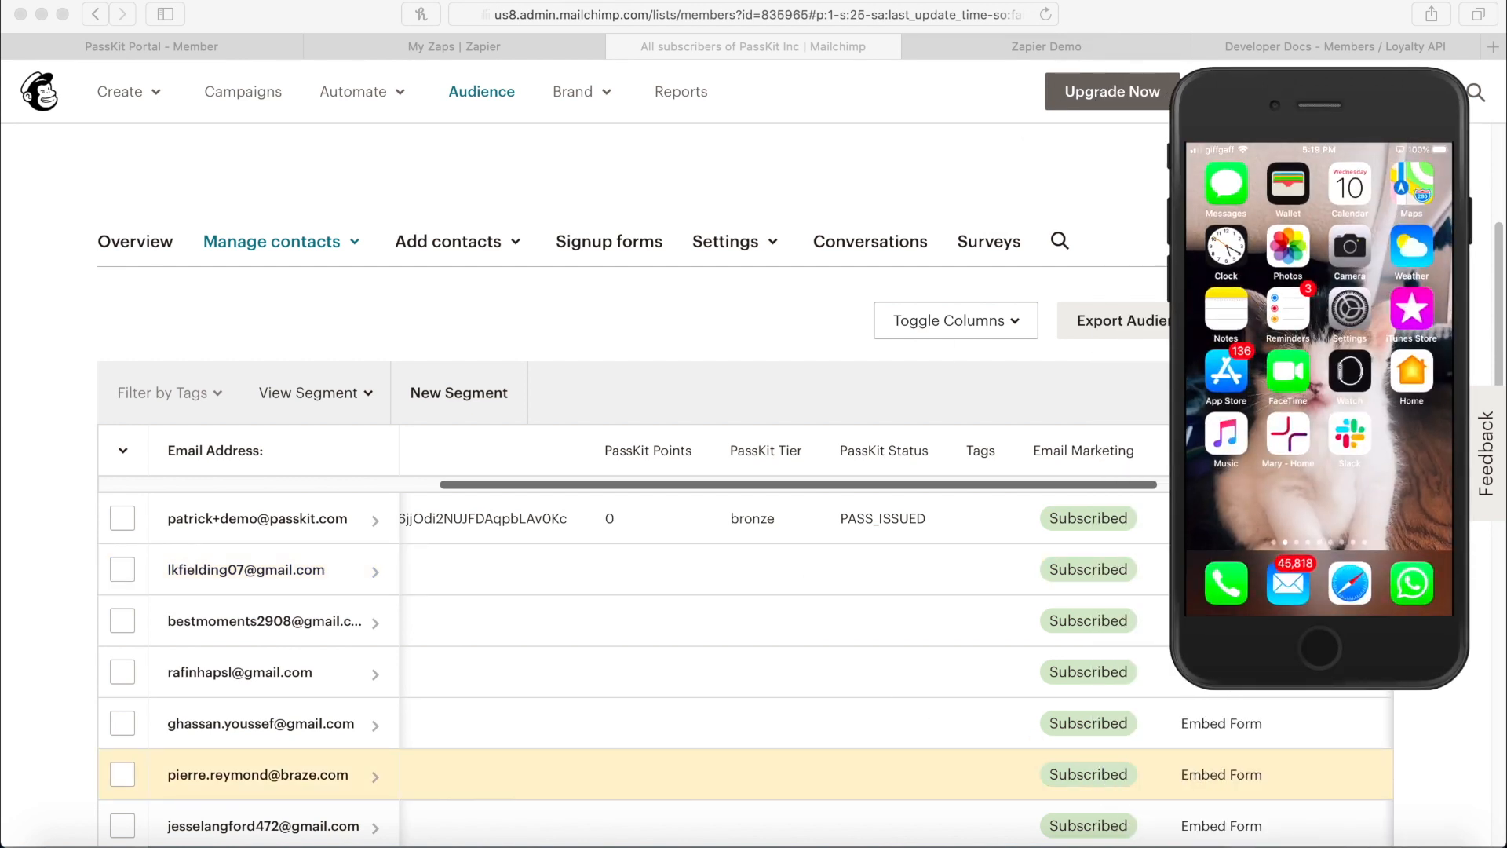
Reload again to confirm bronze tier, 0 points and PASS_INSTALLED status, then return to PassKit.
click(1045, 14)
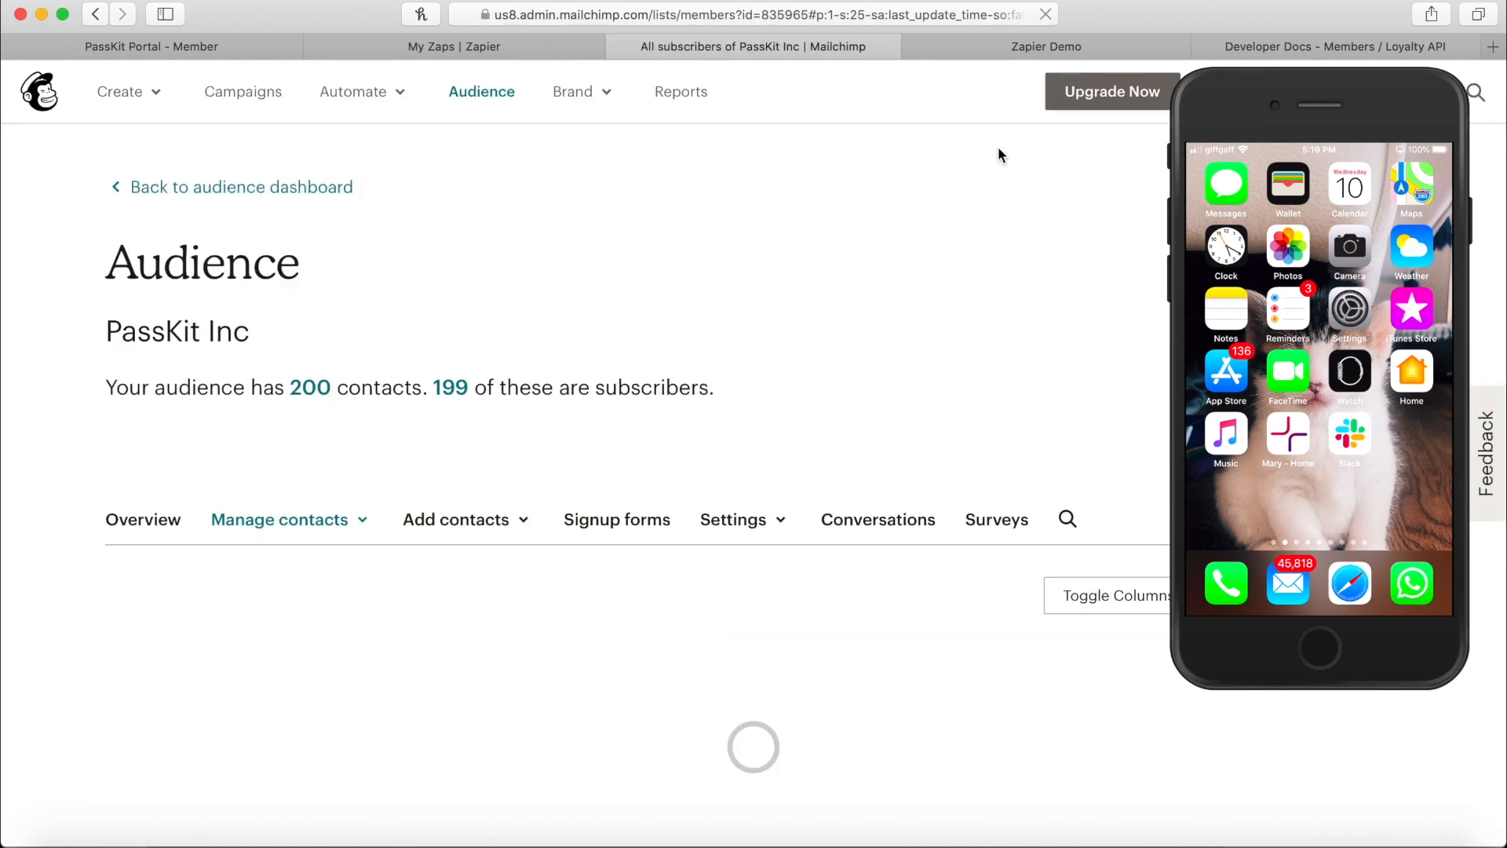
scroll(833, 691, down, 4)
scroll(834, 612, up, 2)
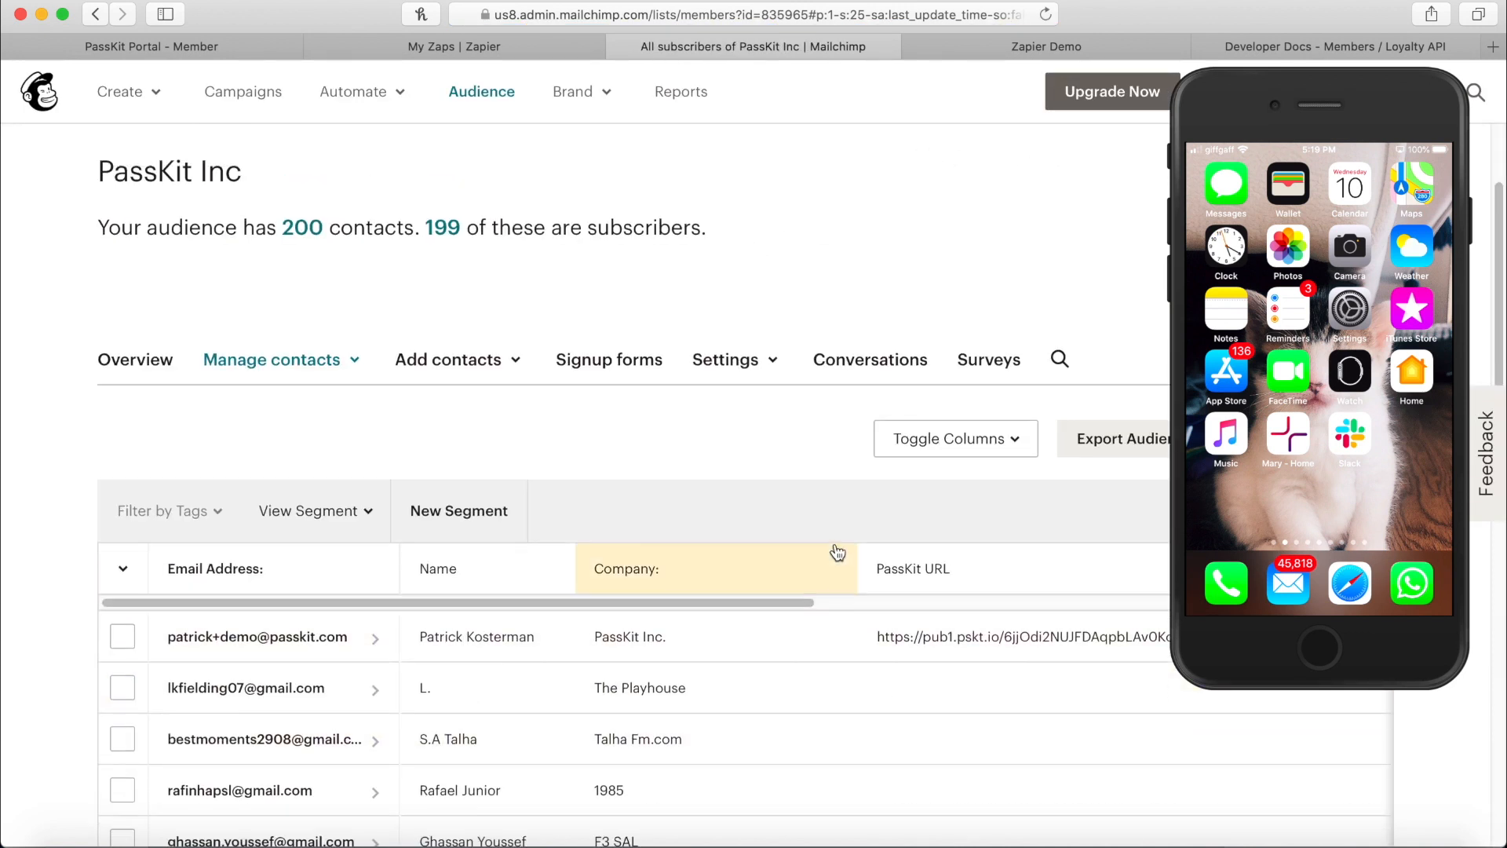
drag(775, 600, 1092, 597)
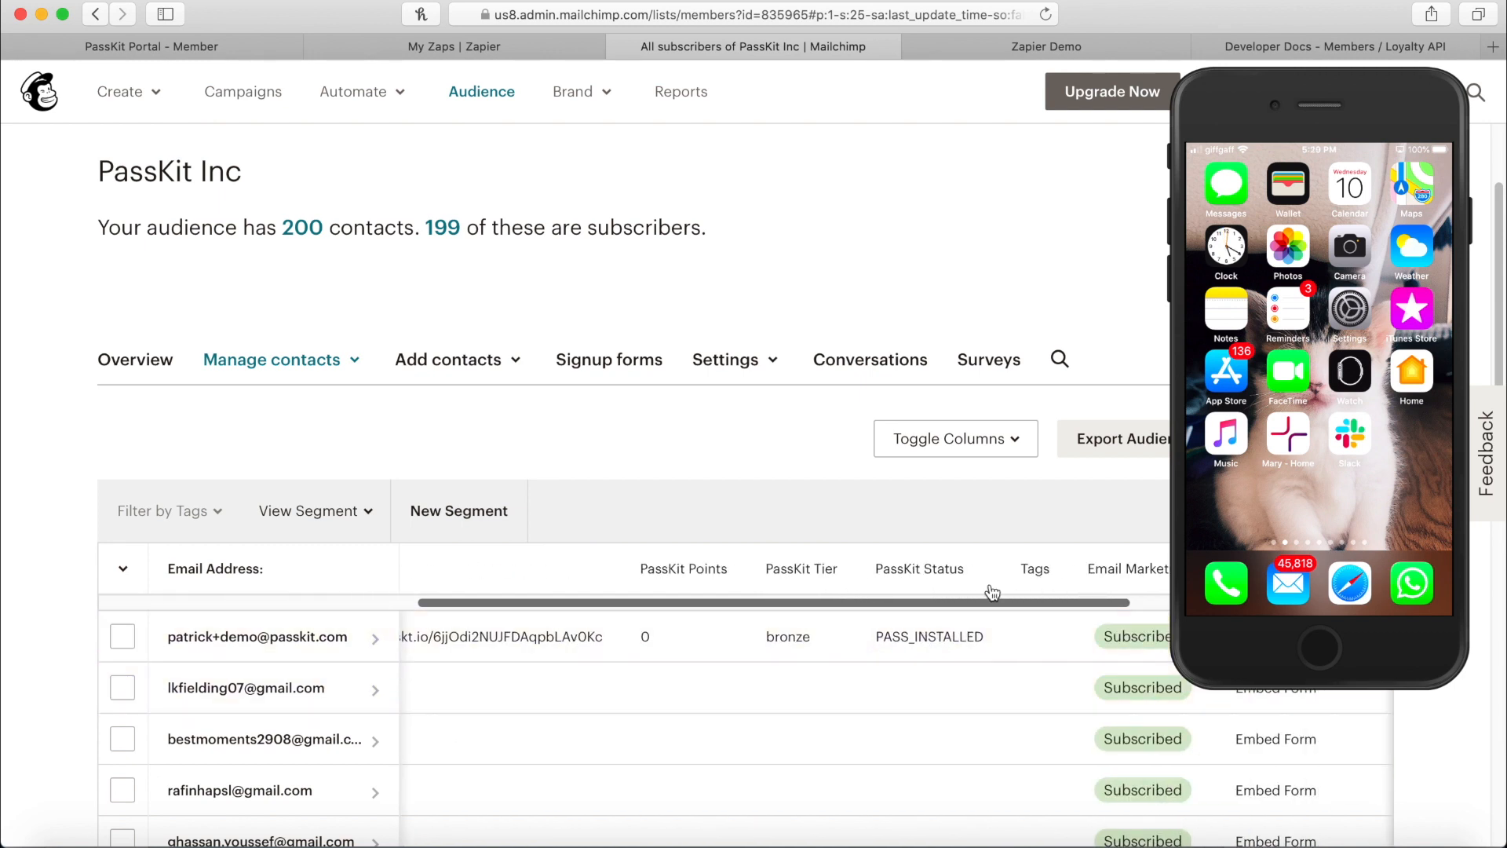
click(219, 53)
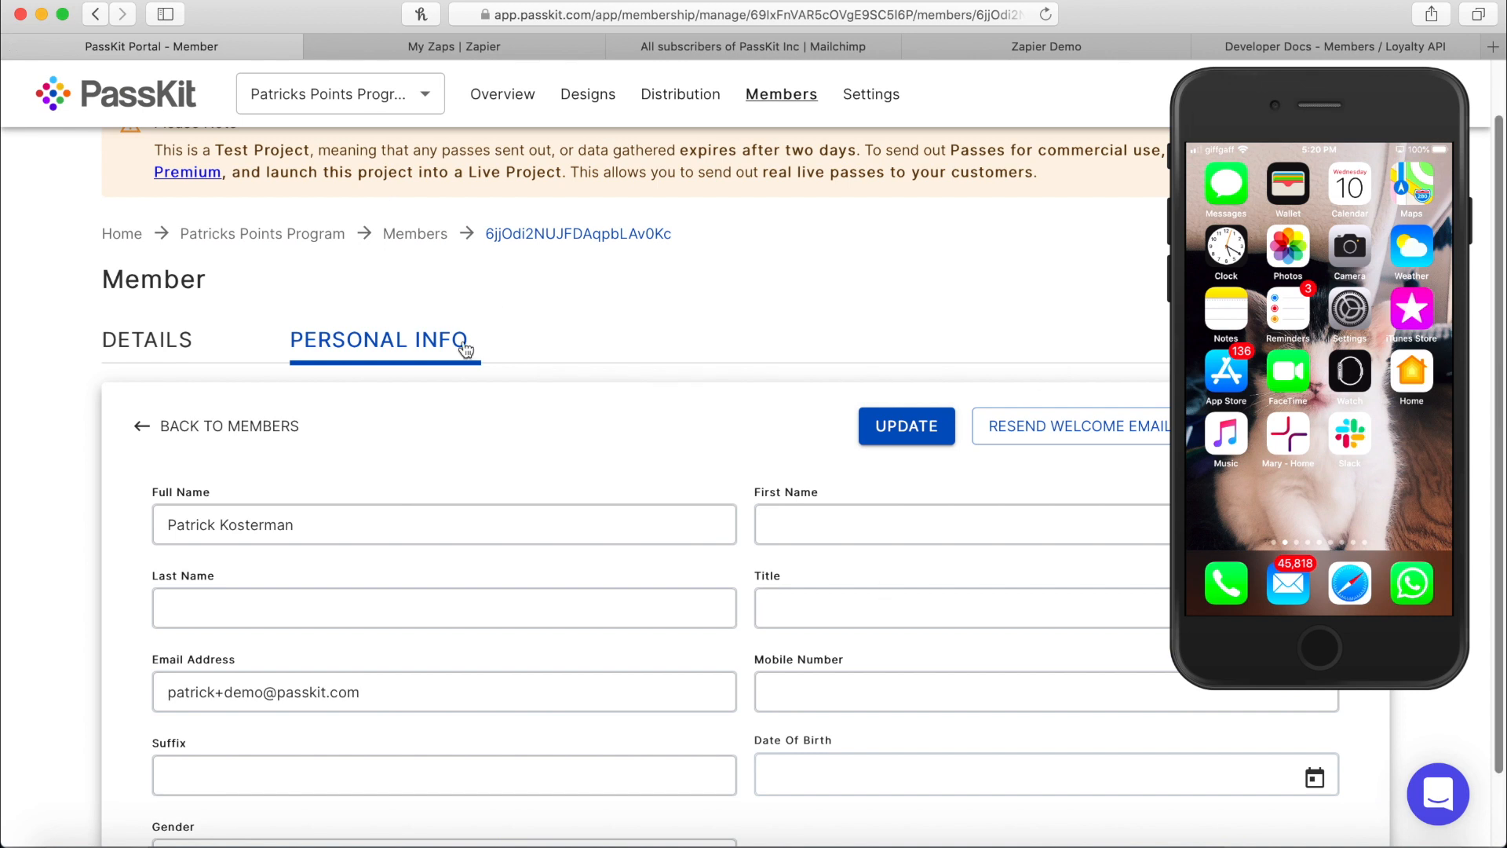
Reload the member record, set Points to 200 and Tier to Silver, and save the update.
click(1047, 22)
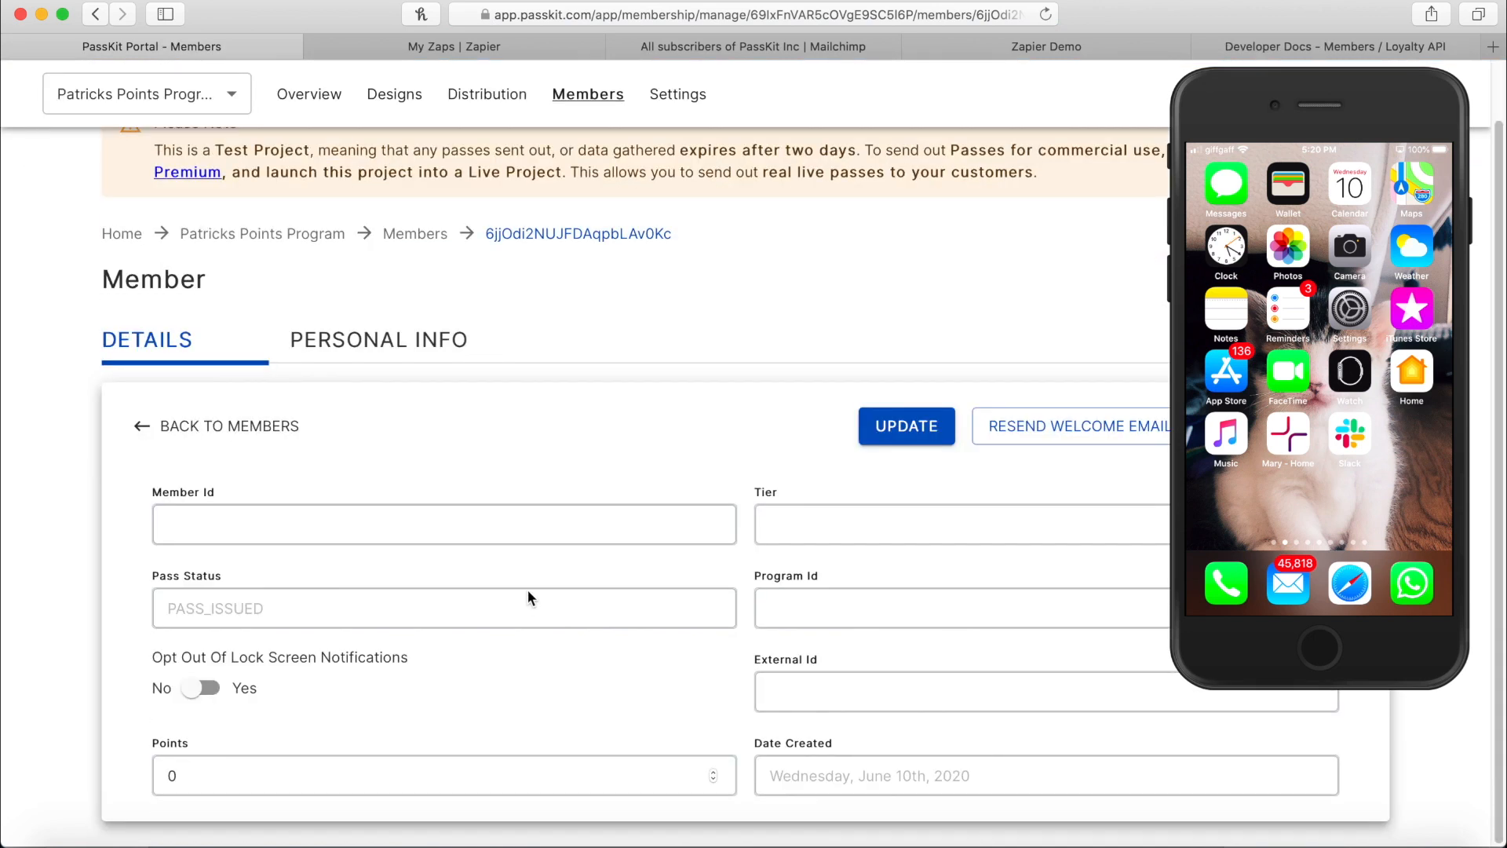
drag(327, 609, 99, 609)
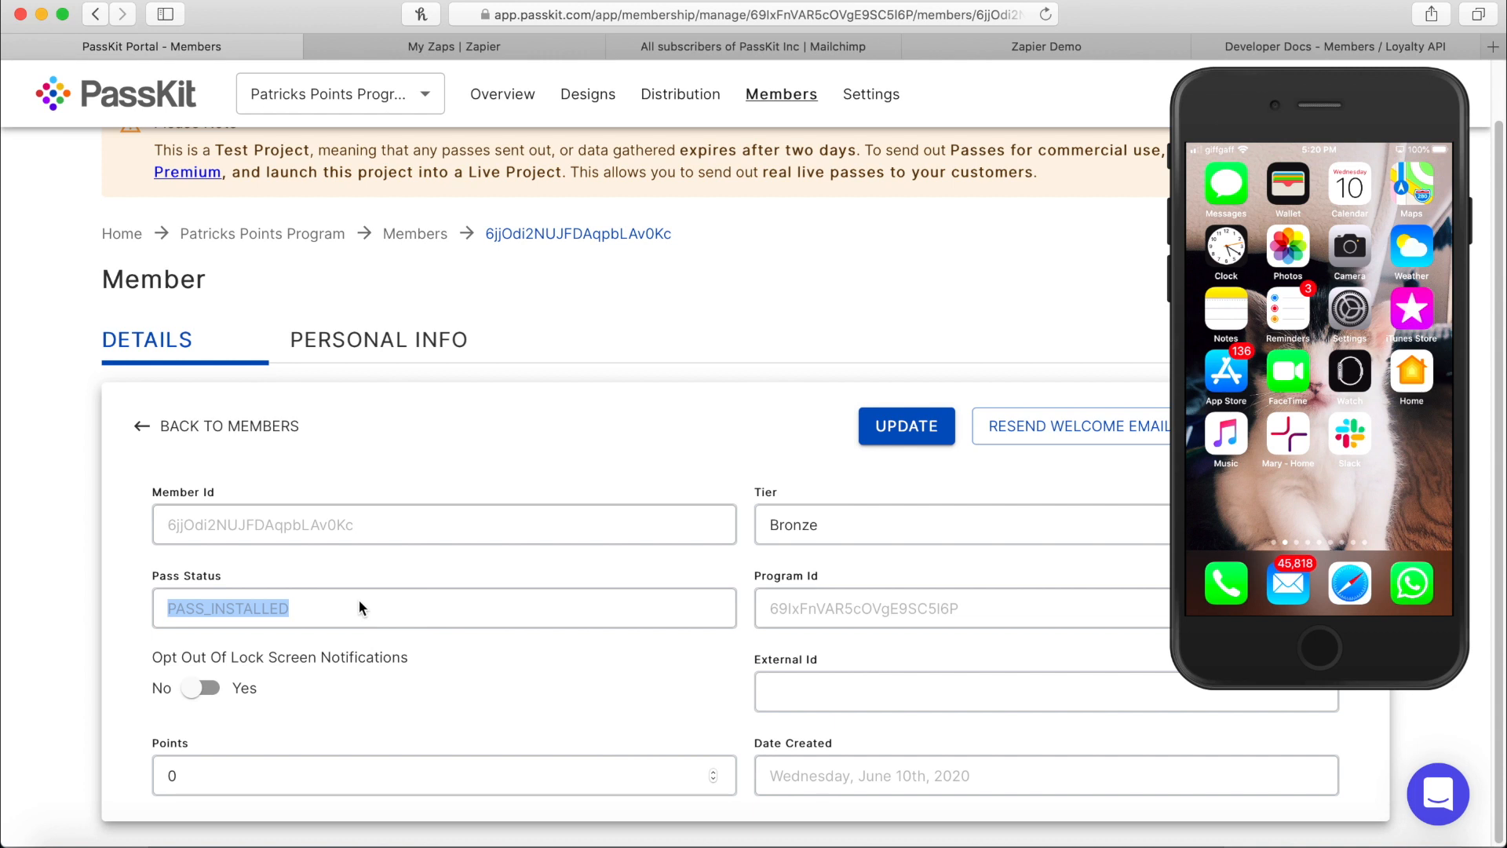
click(306, 764)
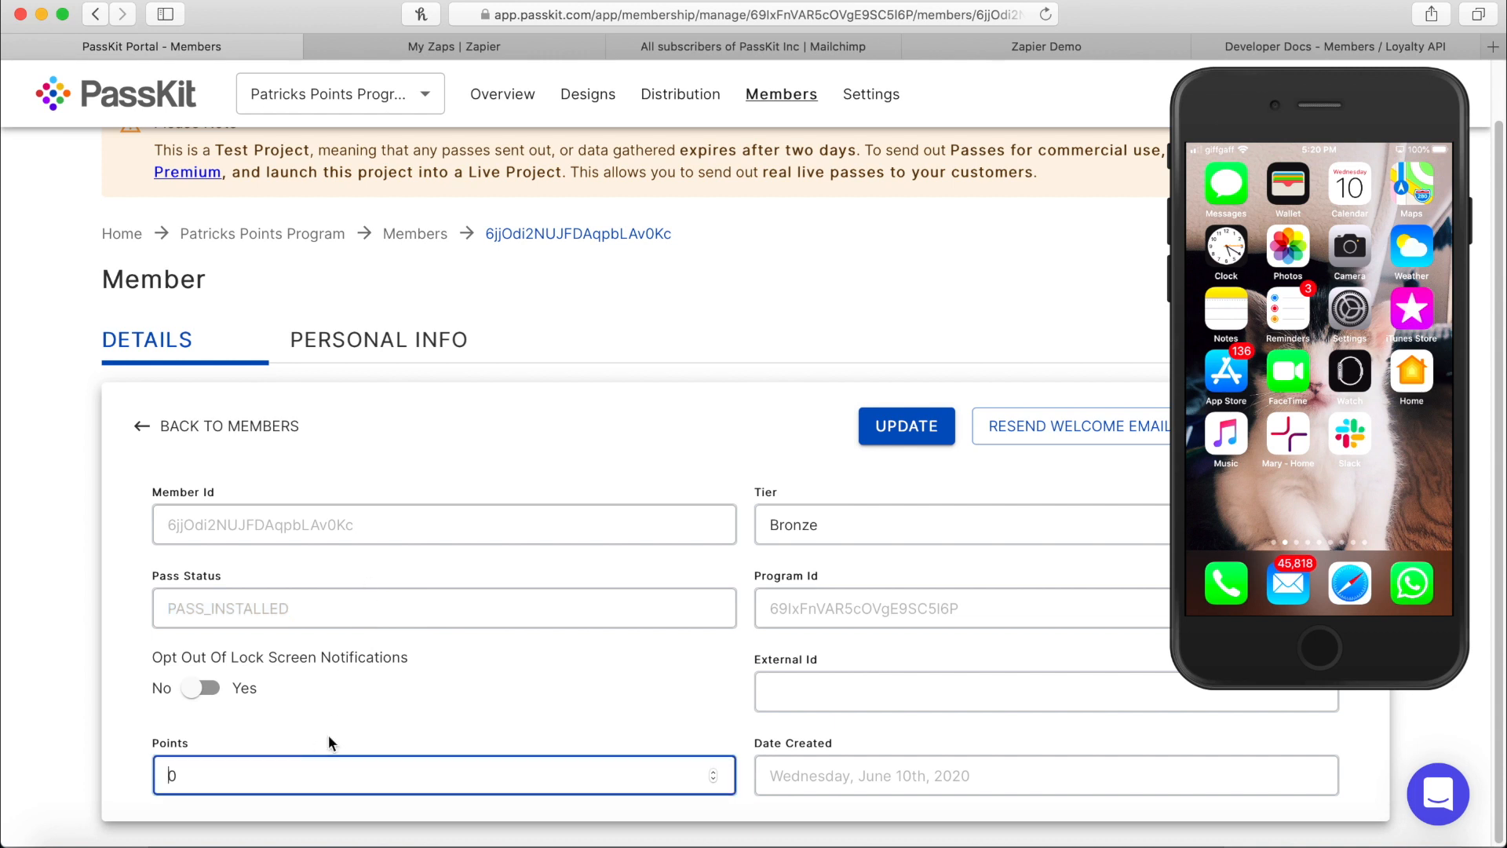
key(BackSpace)
text(200)
click(893, 520)
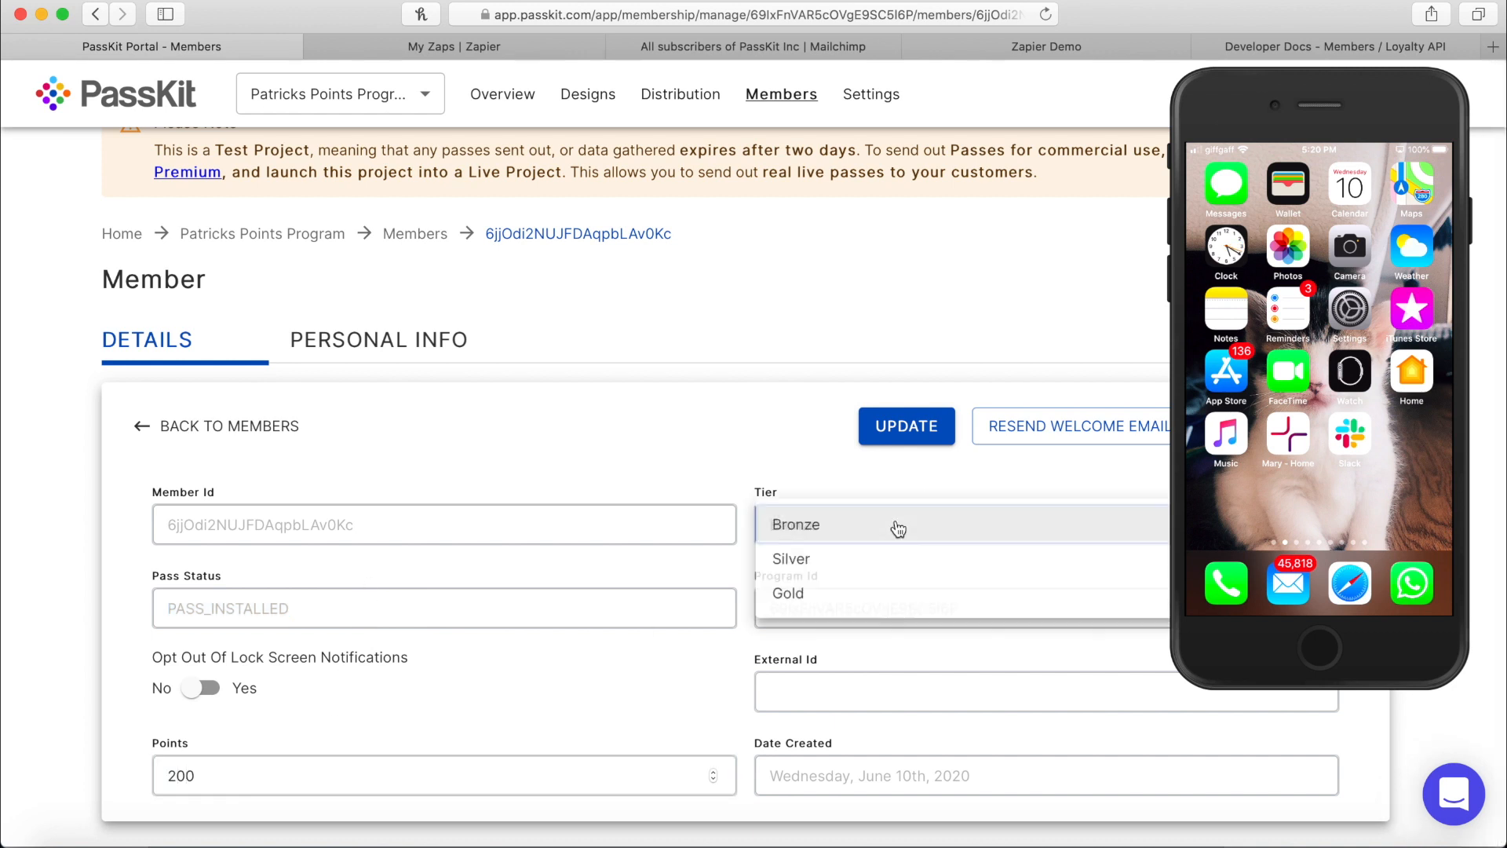
click(838, 569)
click(913, 432)
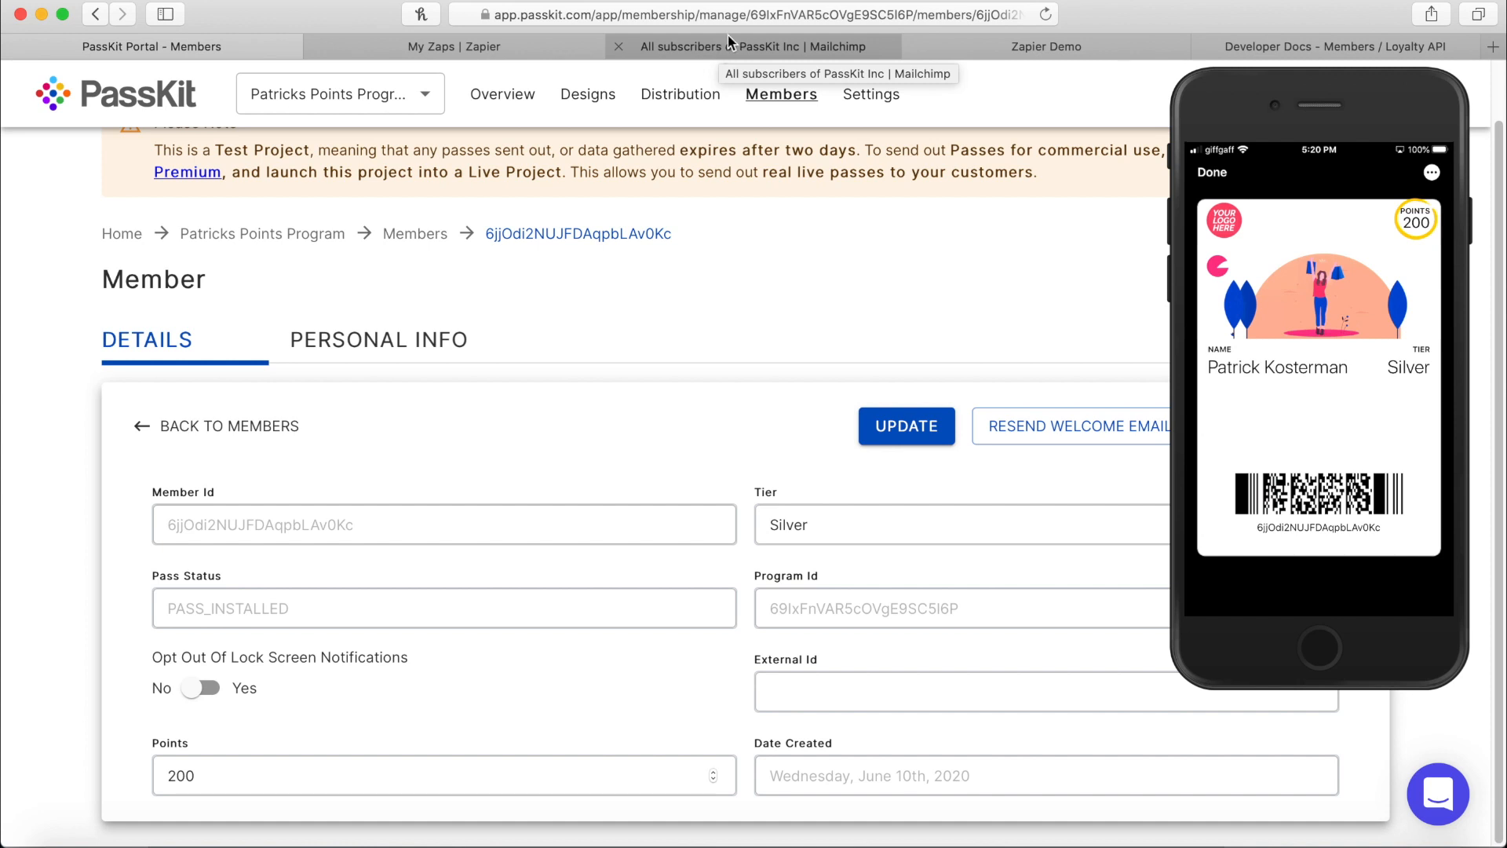
Reload the Mailchimp audience and verify the contact shows 200 PassKit Points and silver tier.
click(657, 40)
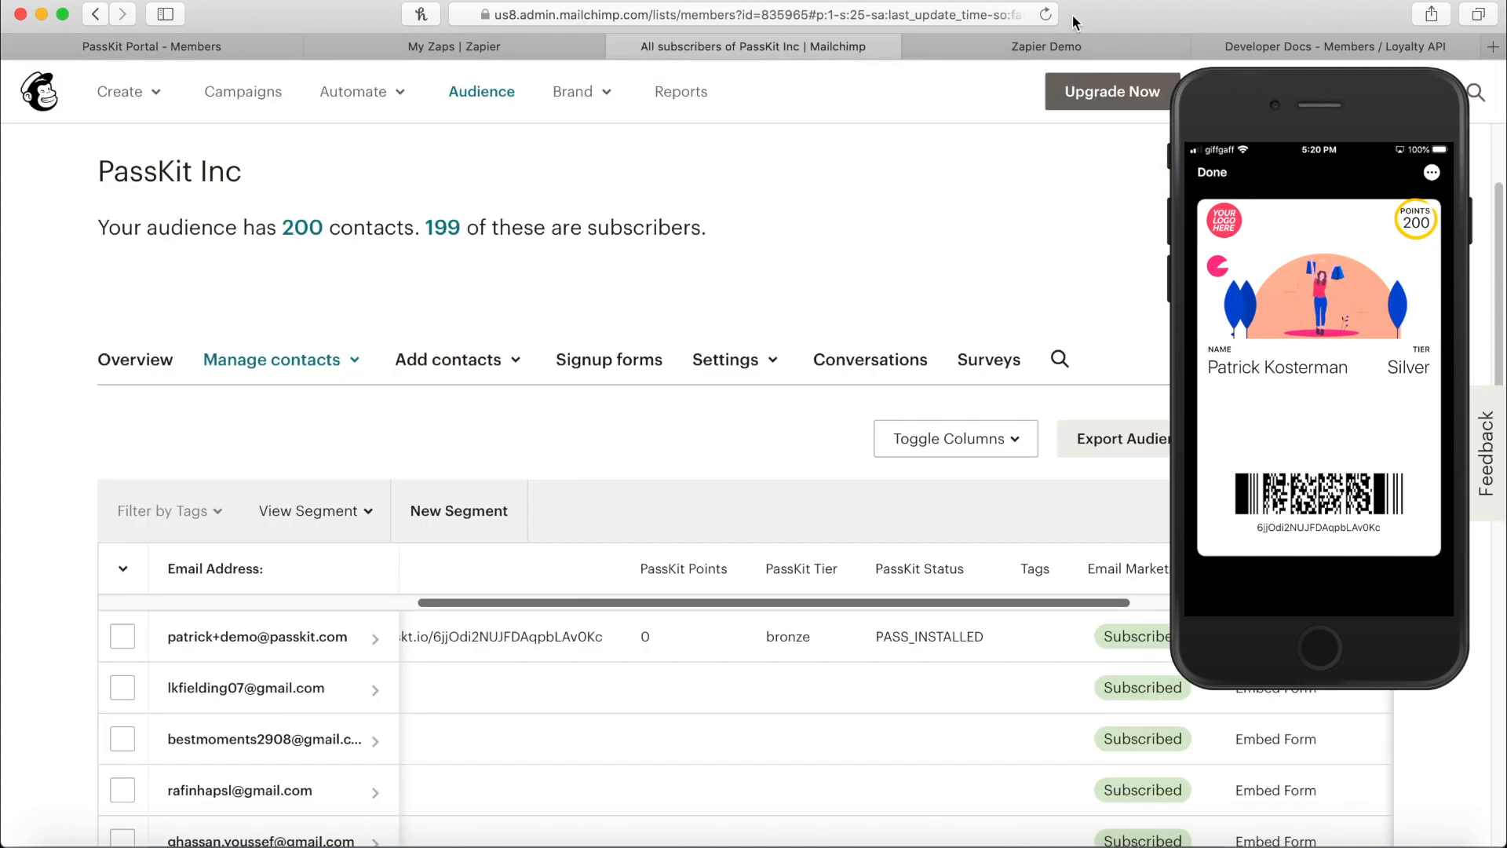
click(1046, 15)
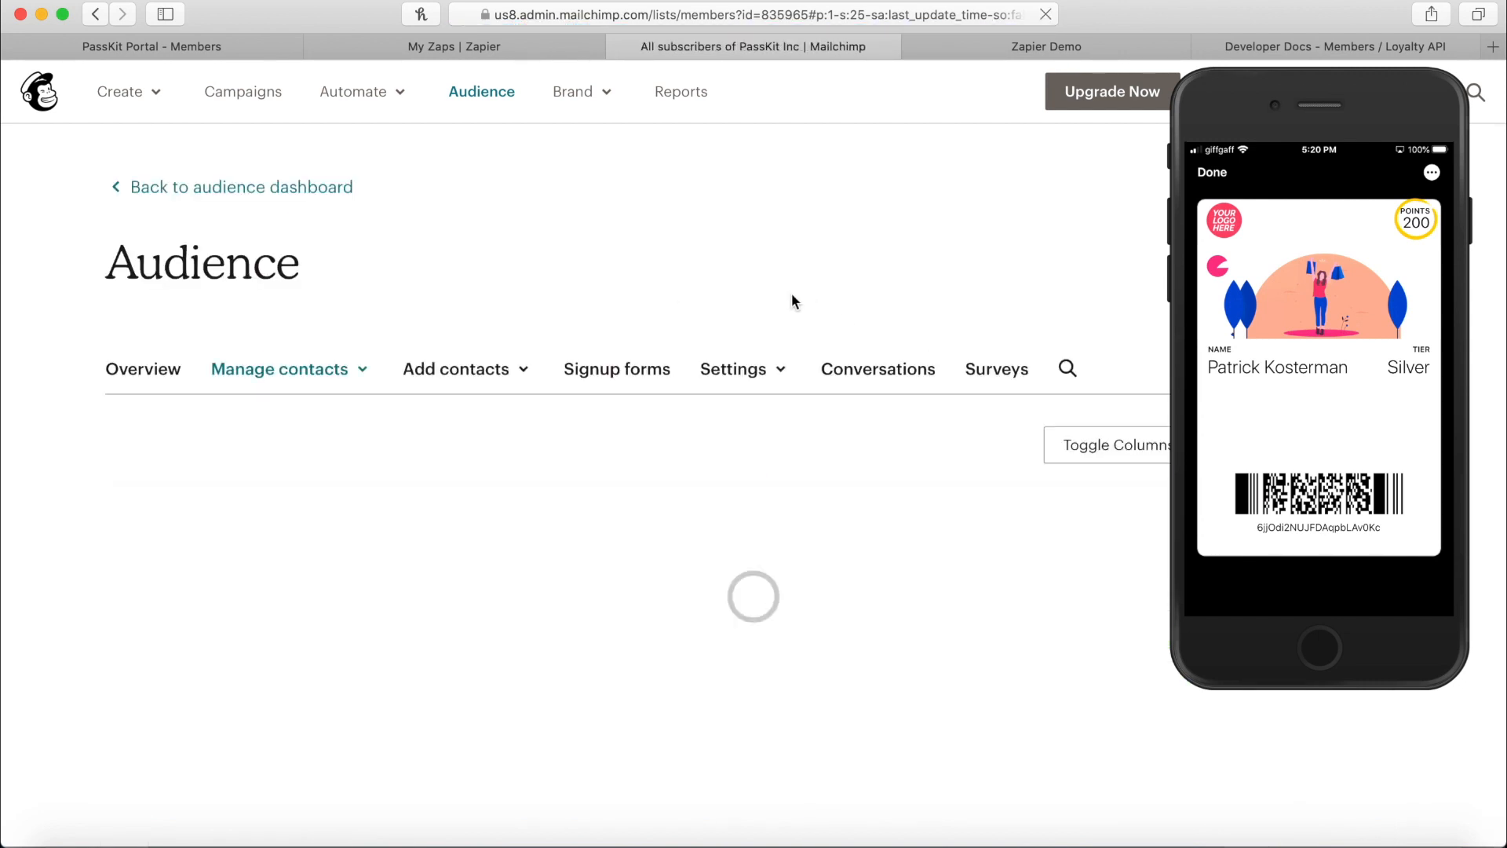
scroll(974, 471, down, 1)
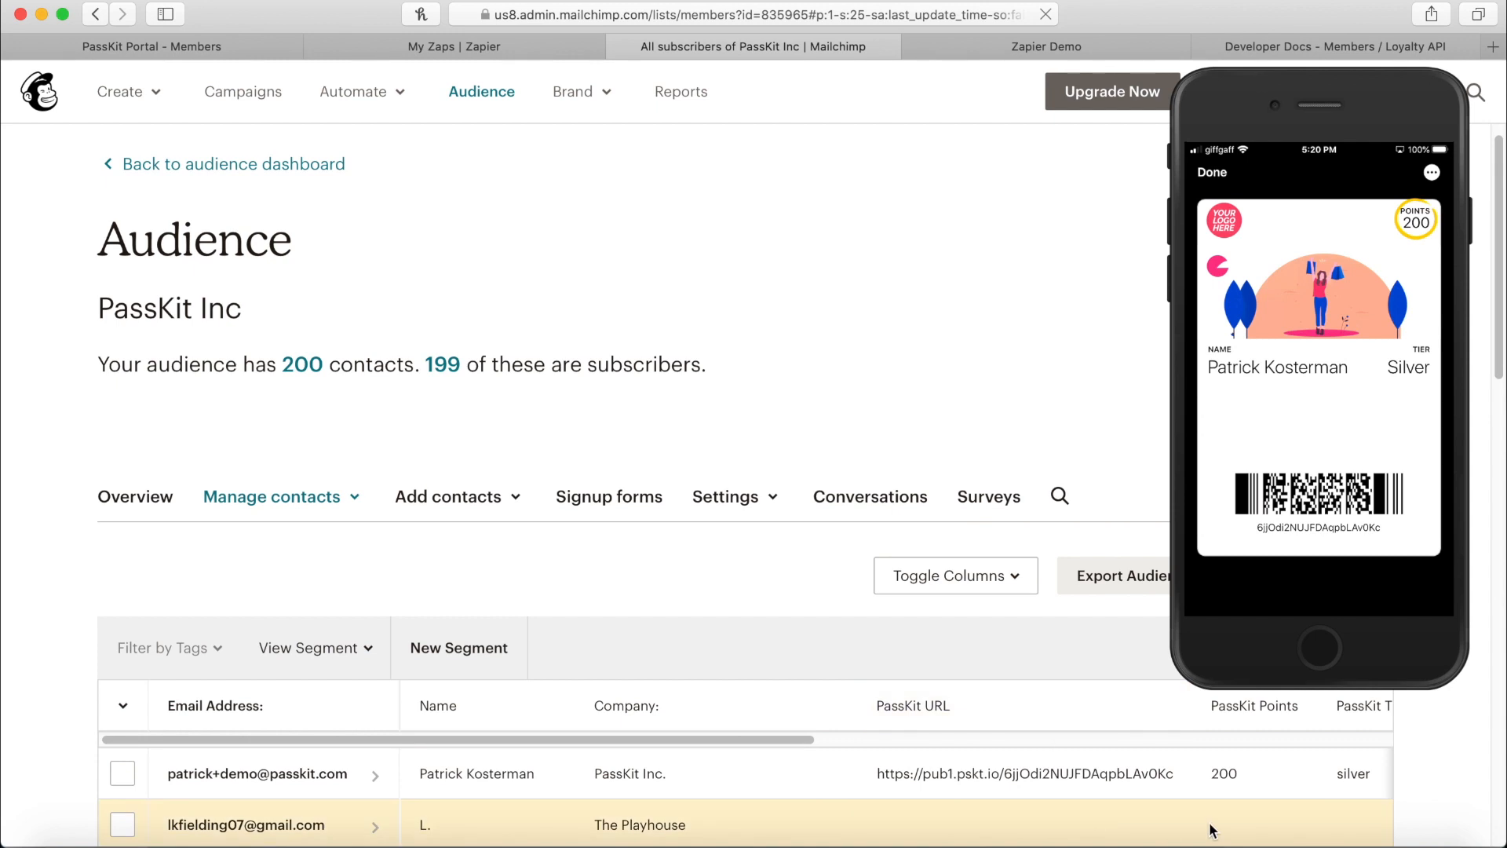
double_click(1224, 771)
drag(771, 738, 901, 729)
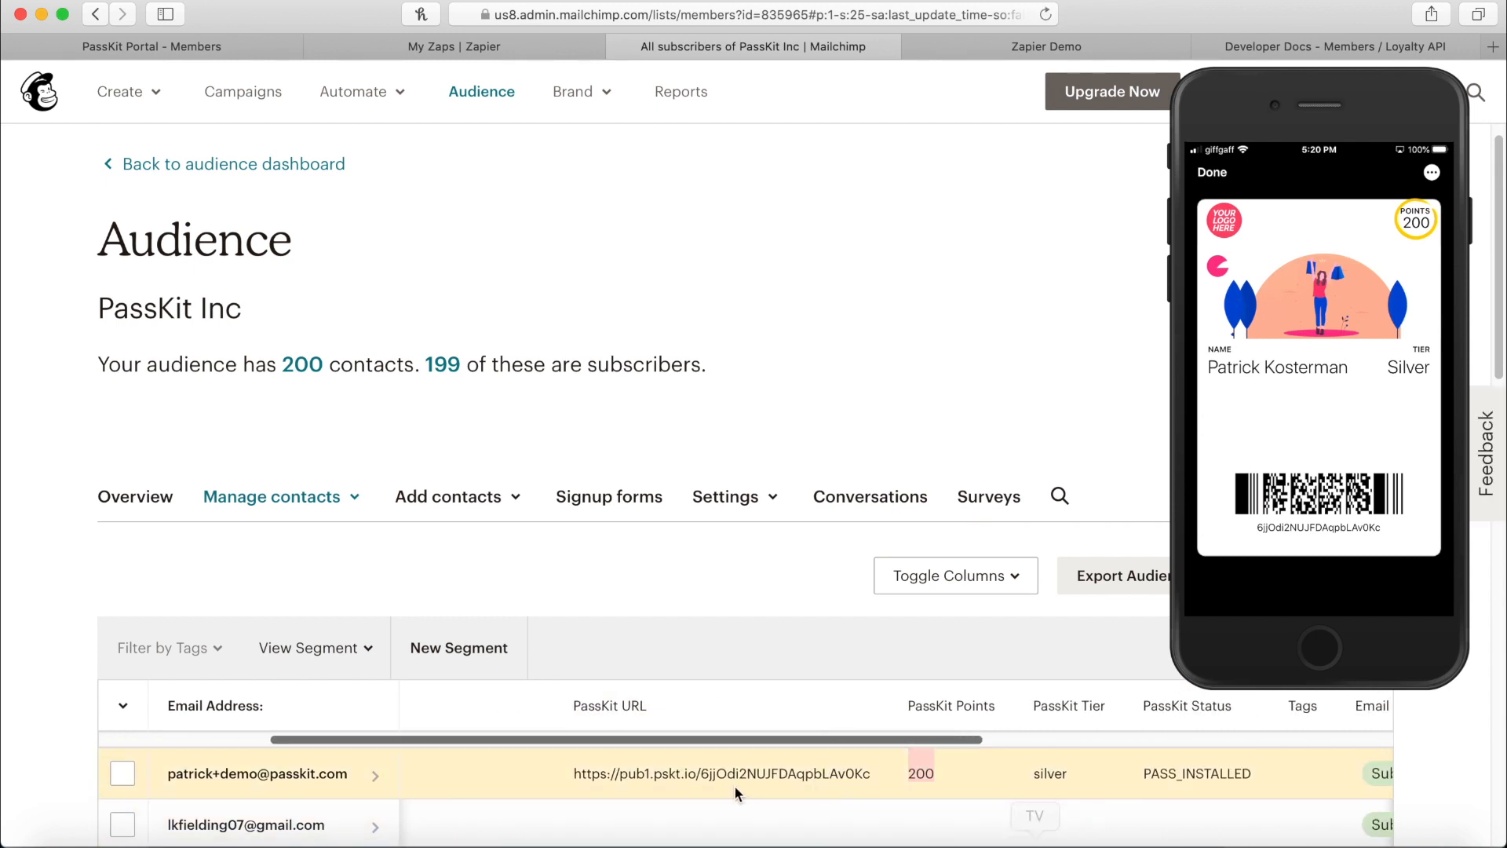
drag(657, 735, 317, 730)
scroll(441, 564, down, 1)
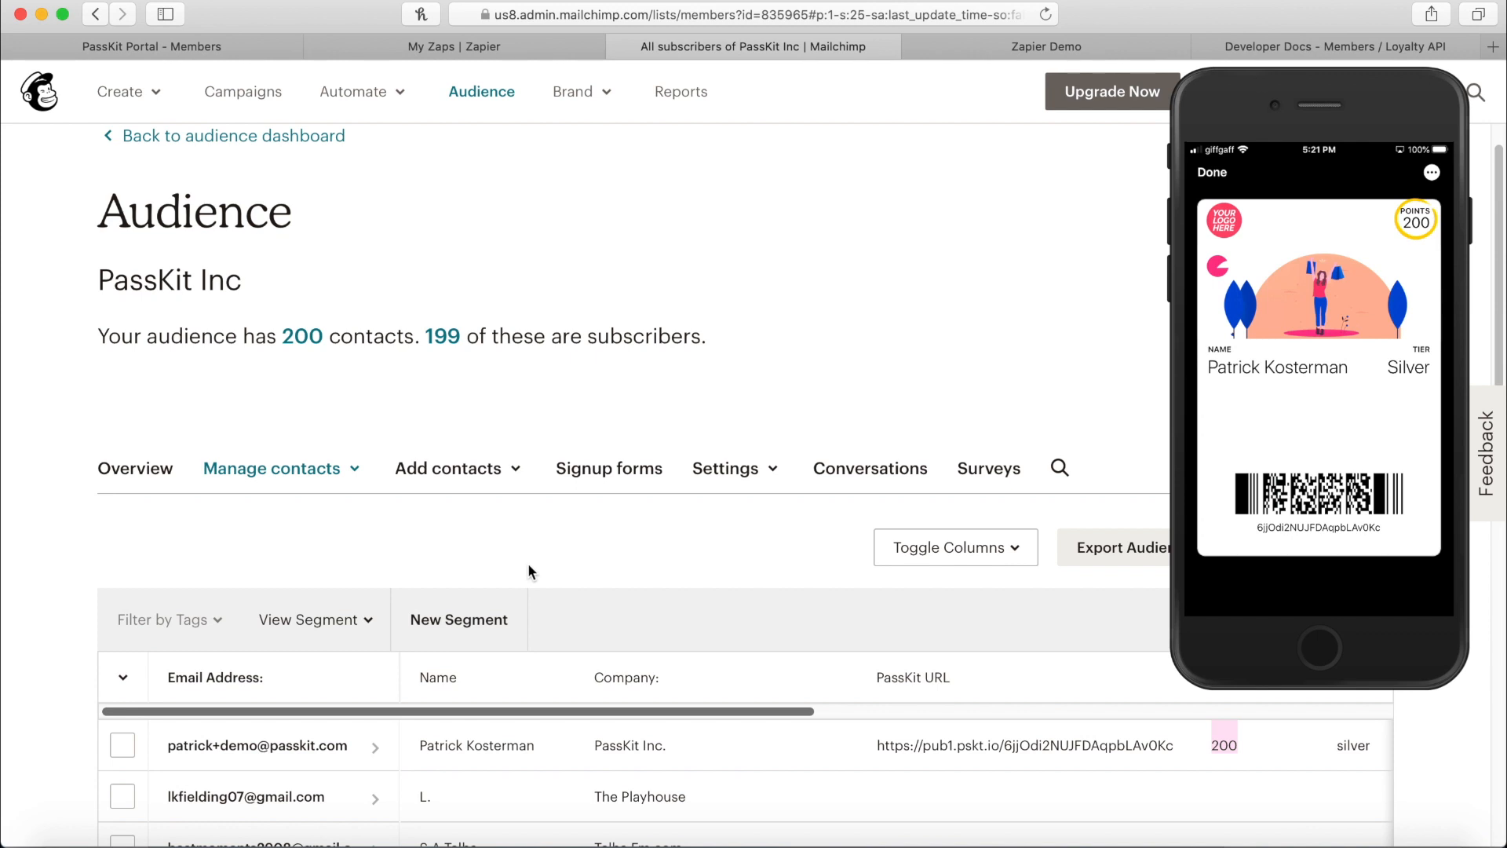
click(218, 46)
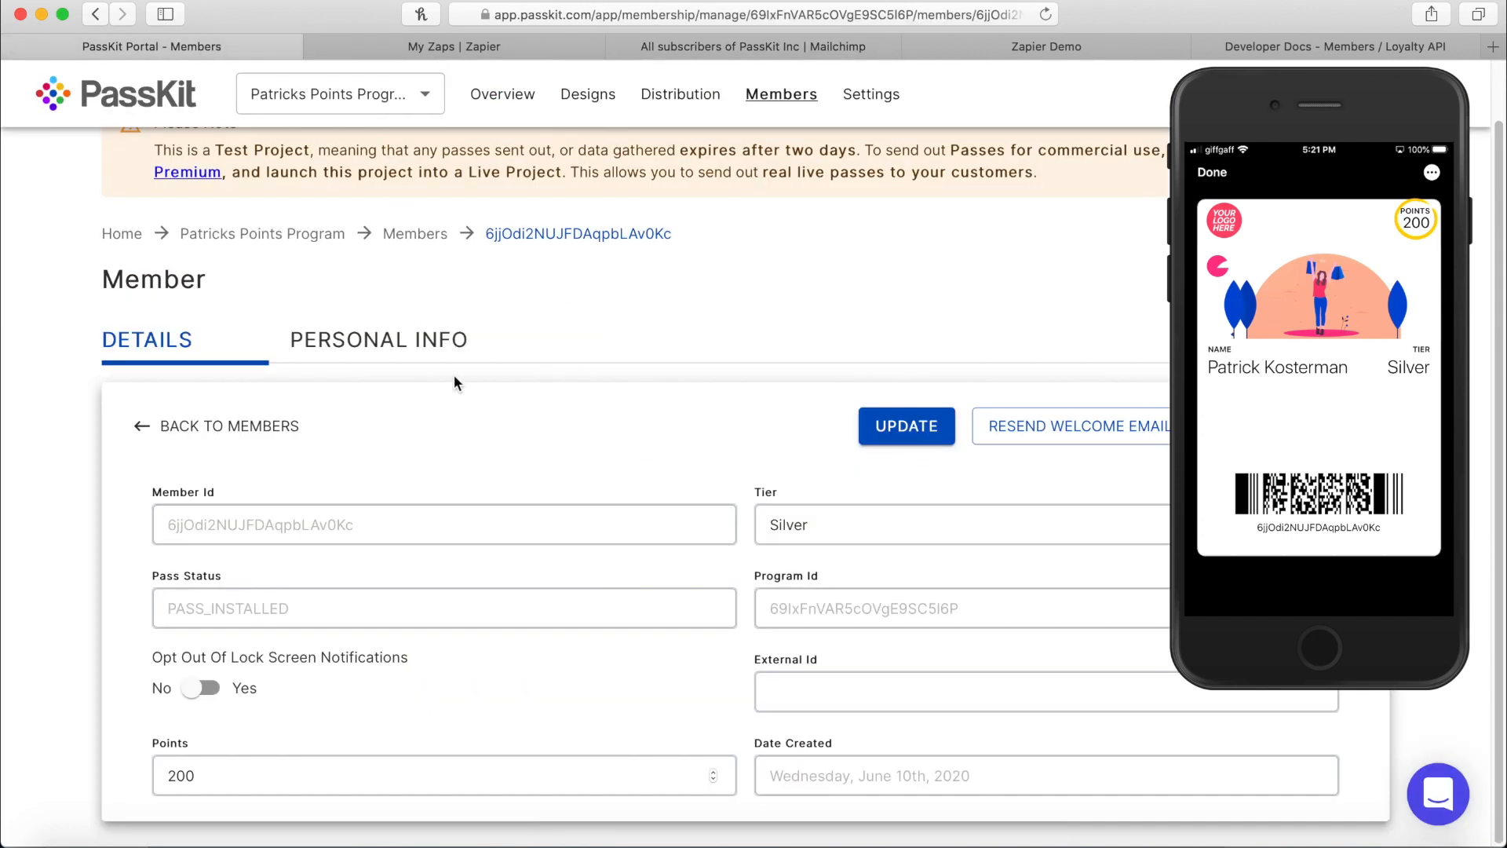
Scroll back up the PassKit member page and return to the PassKit Inc audience in Mailchimp.
scroll(455, 383, up, 2)
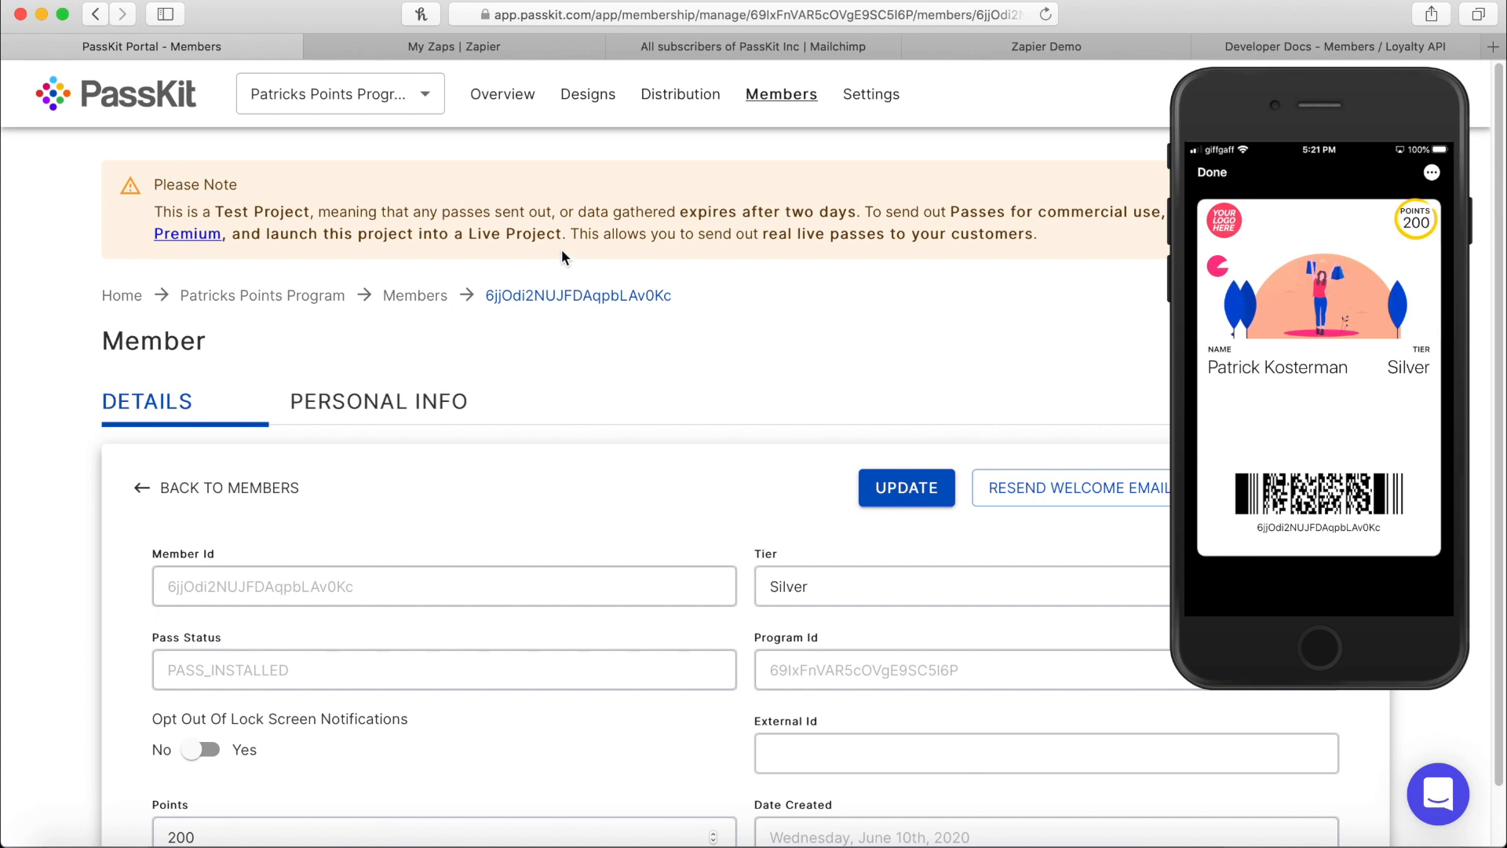
click(727, 49)
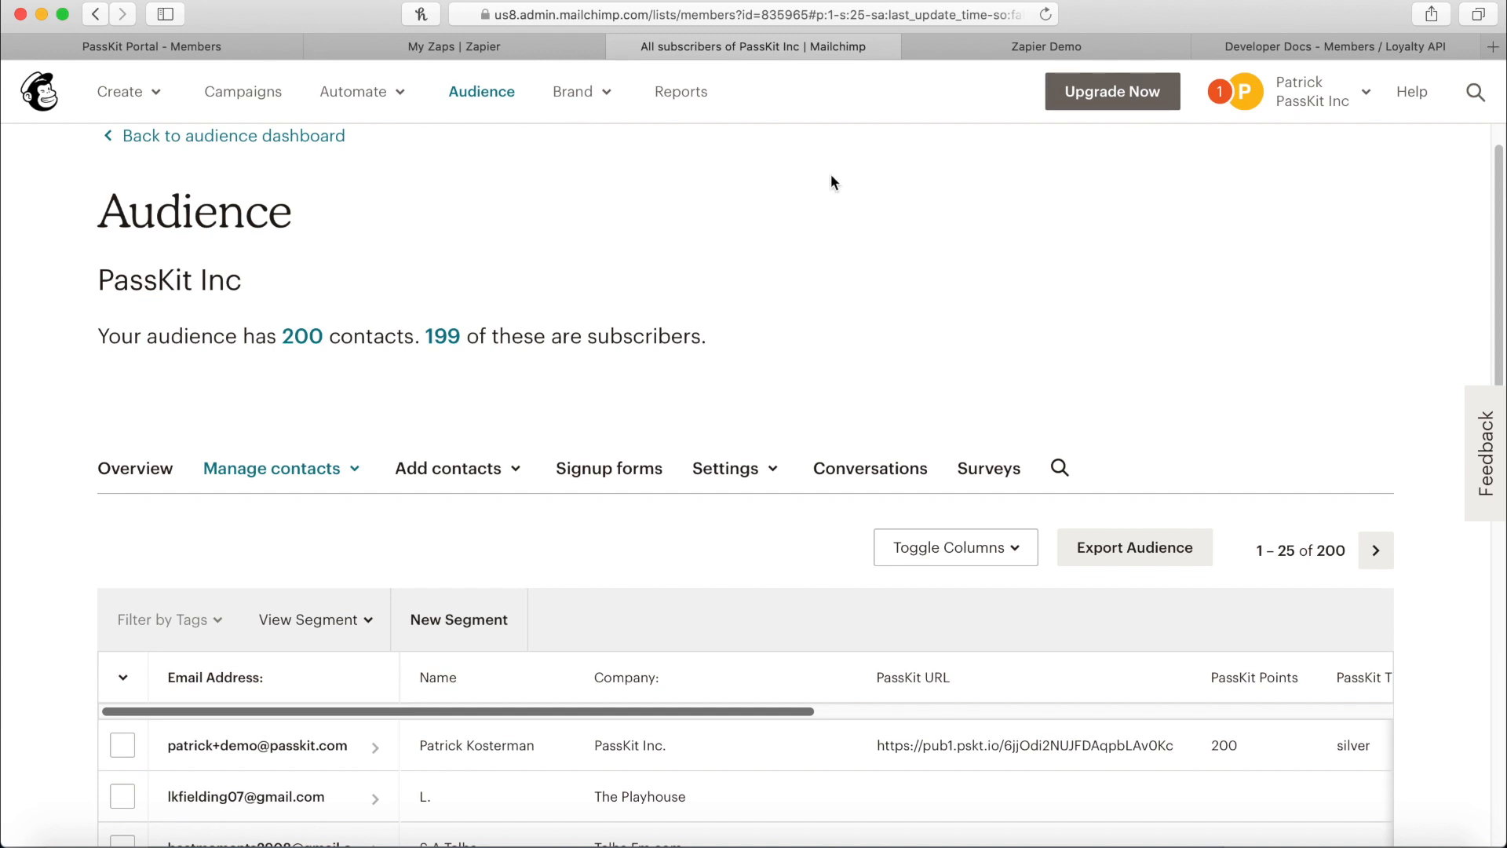
Open the 'Mailchimp to PassKit' zap from Zapier's Home list in the editor.
click(486, 50)
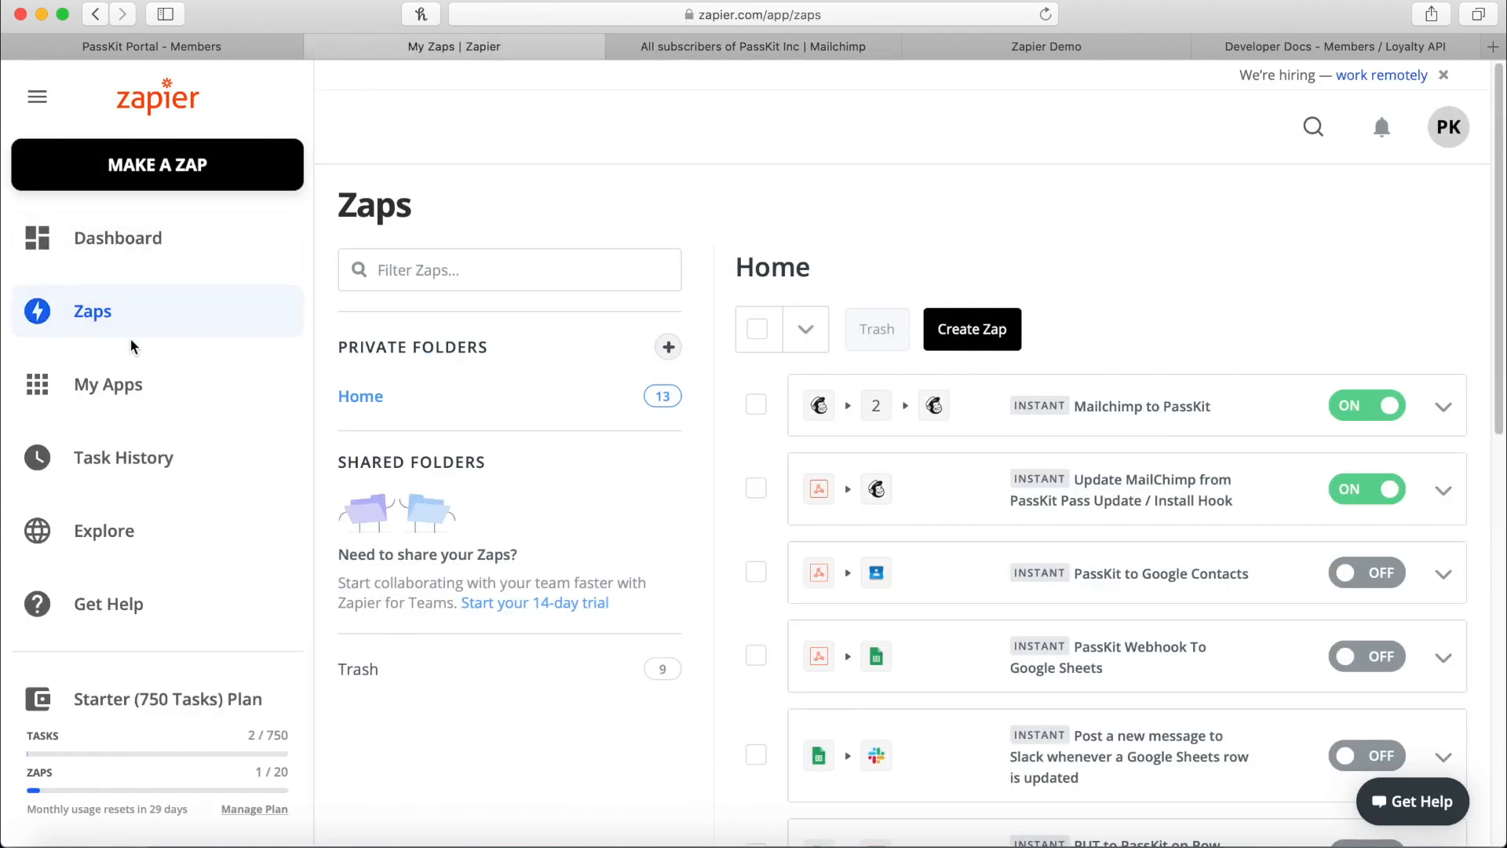
drag(100, 697, 264, 698)
click(681, 723)
click(1148, 407)
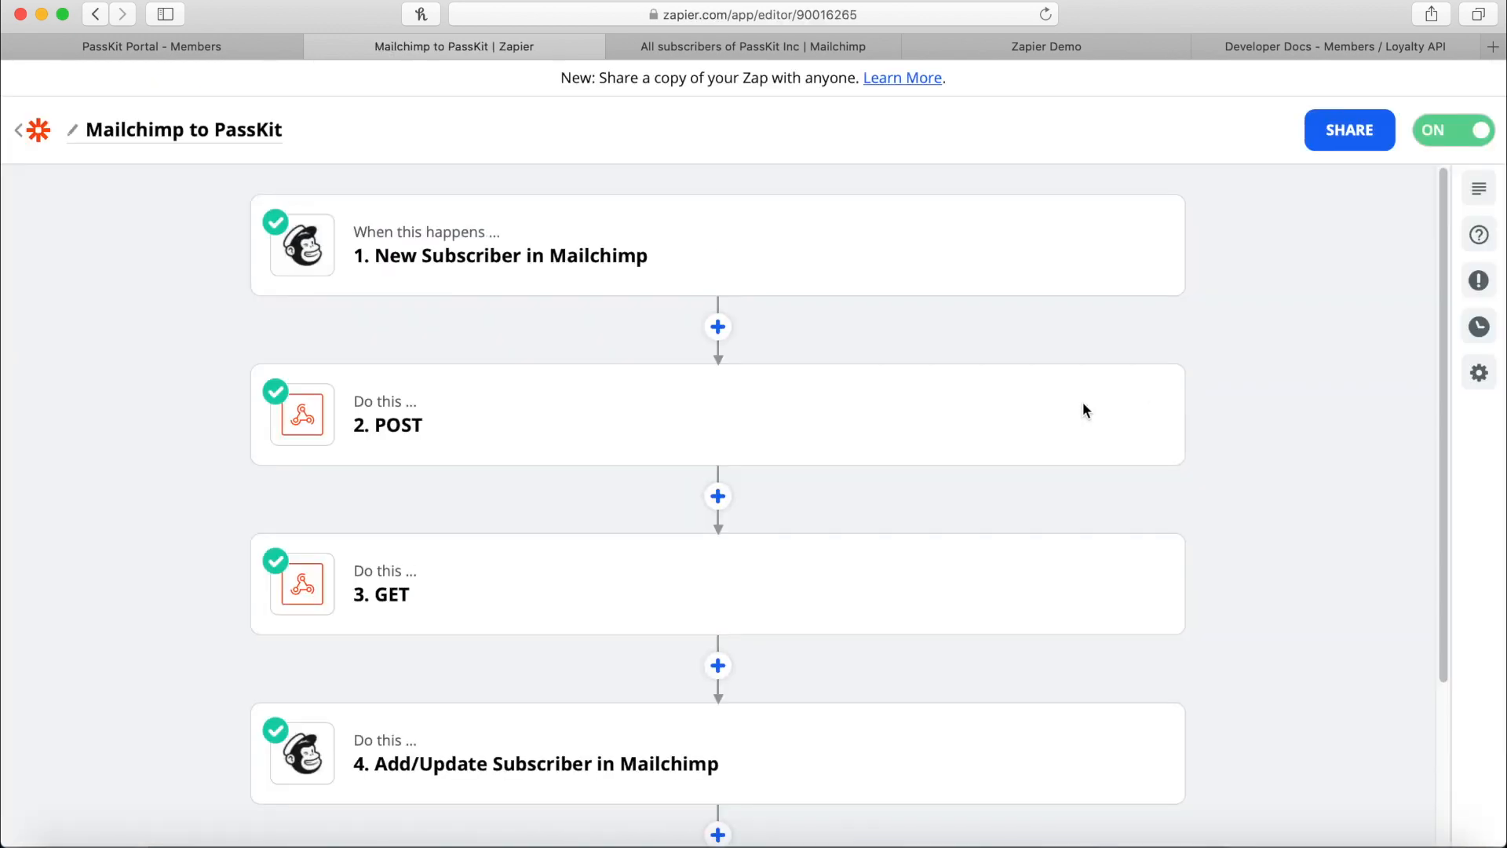
Open the New Subscriber trigger's app and event settings and compare them with the Mailchimp audience.
click(525, 259)
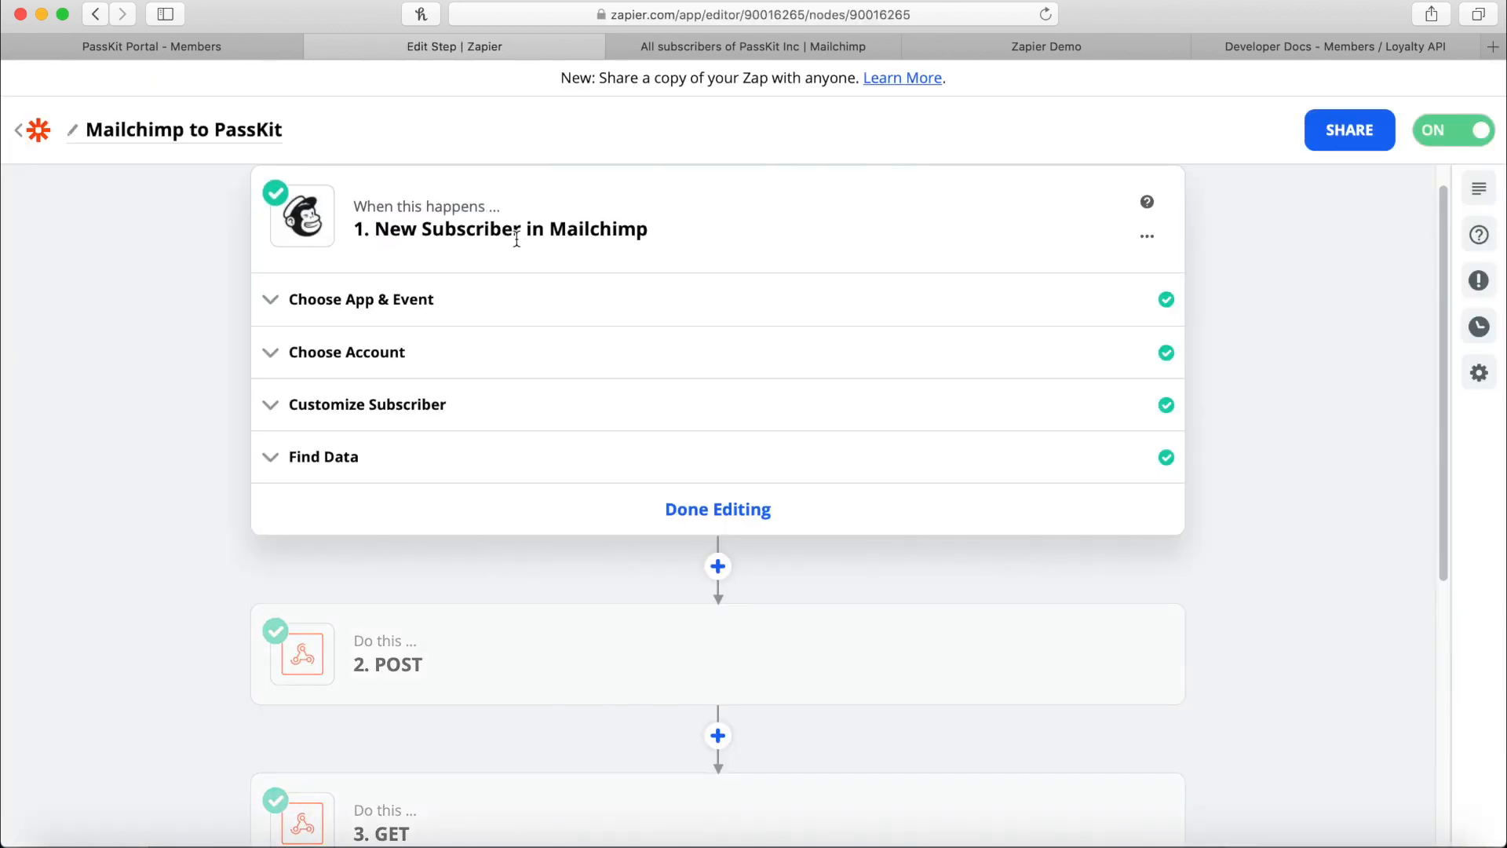
click(417, 301)
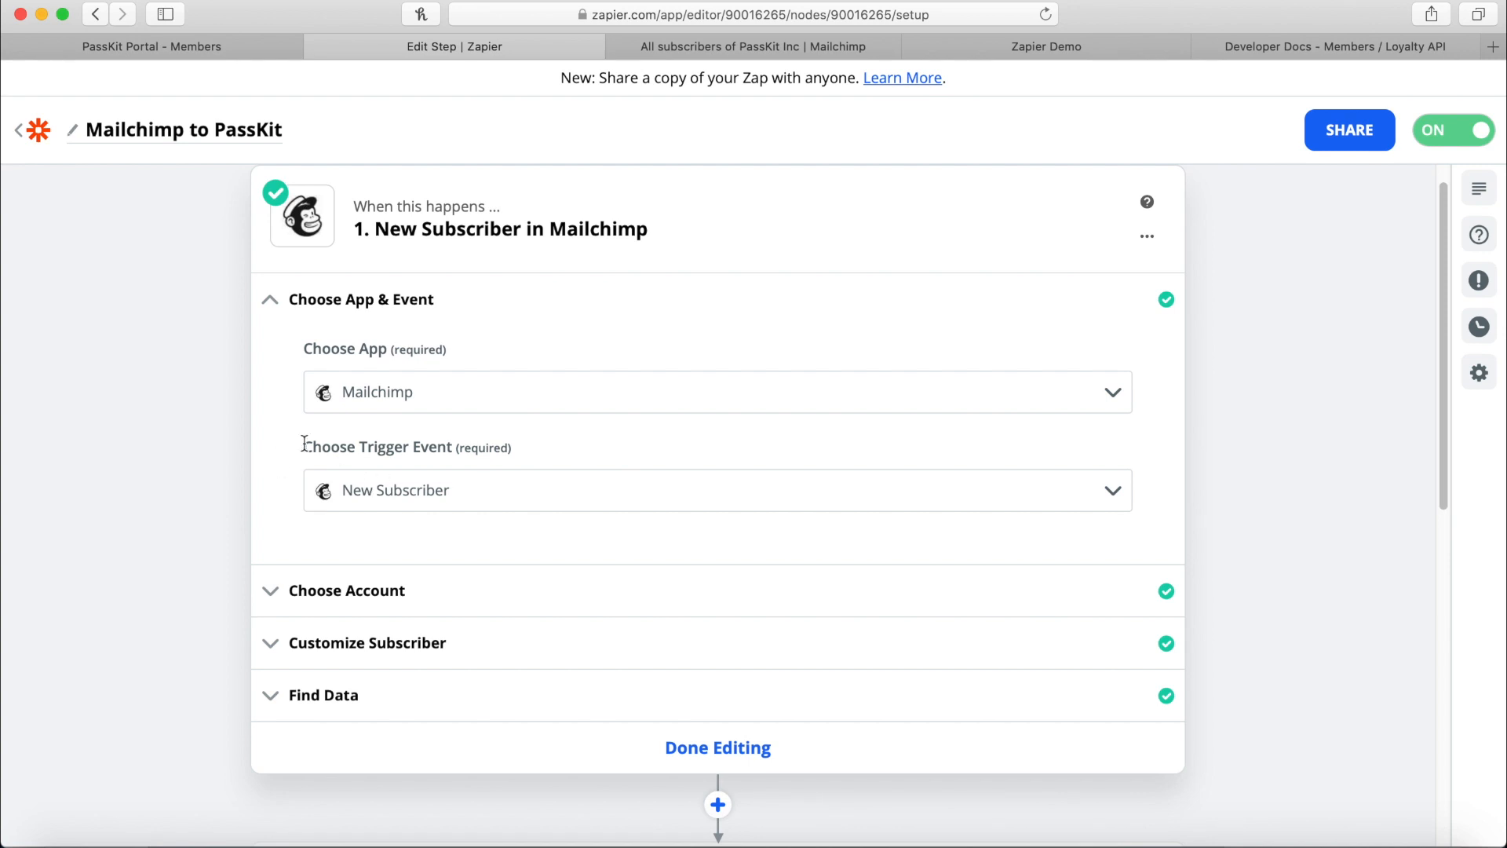
drag(304, 444, 530, 446)
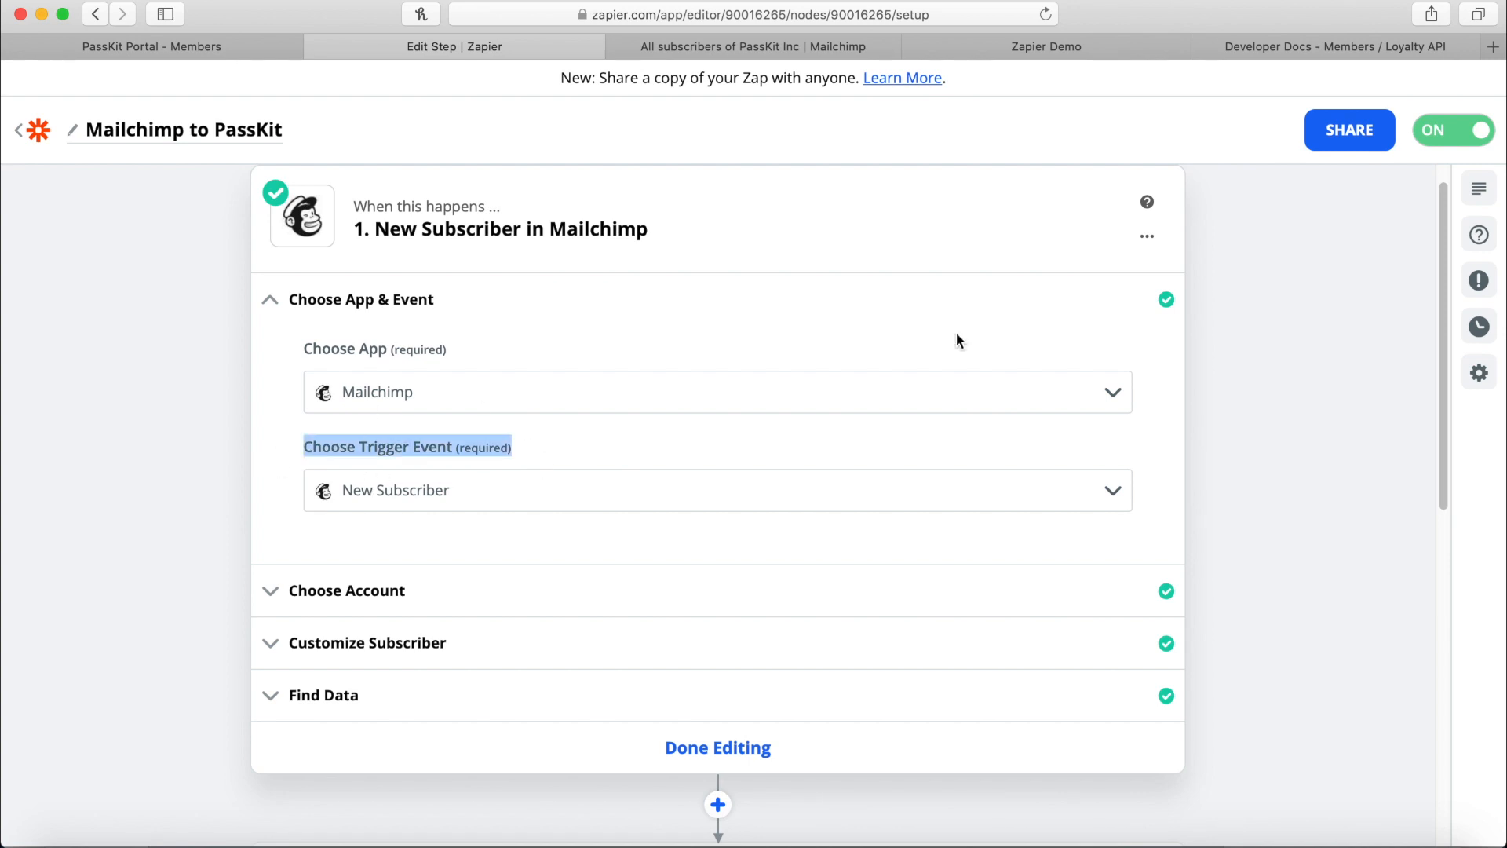
click(809, 40)
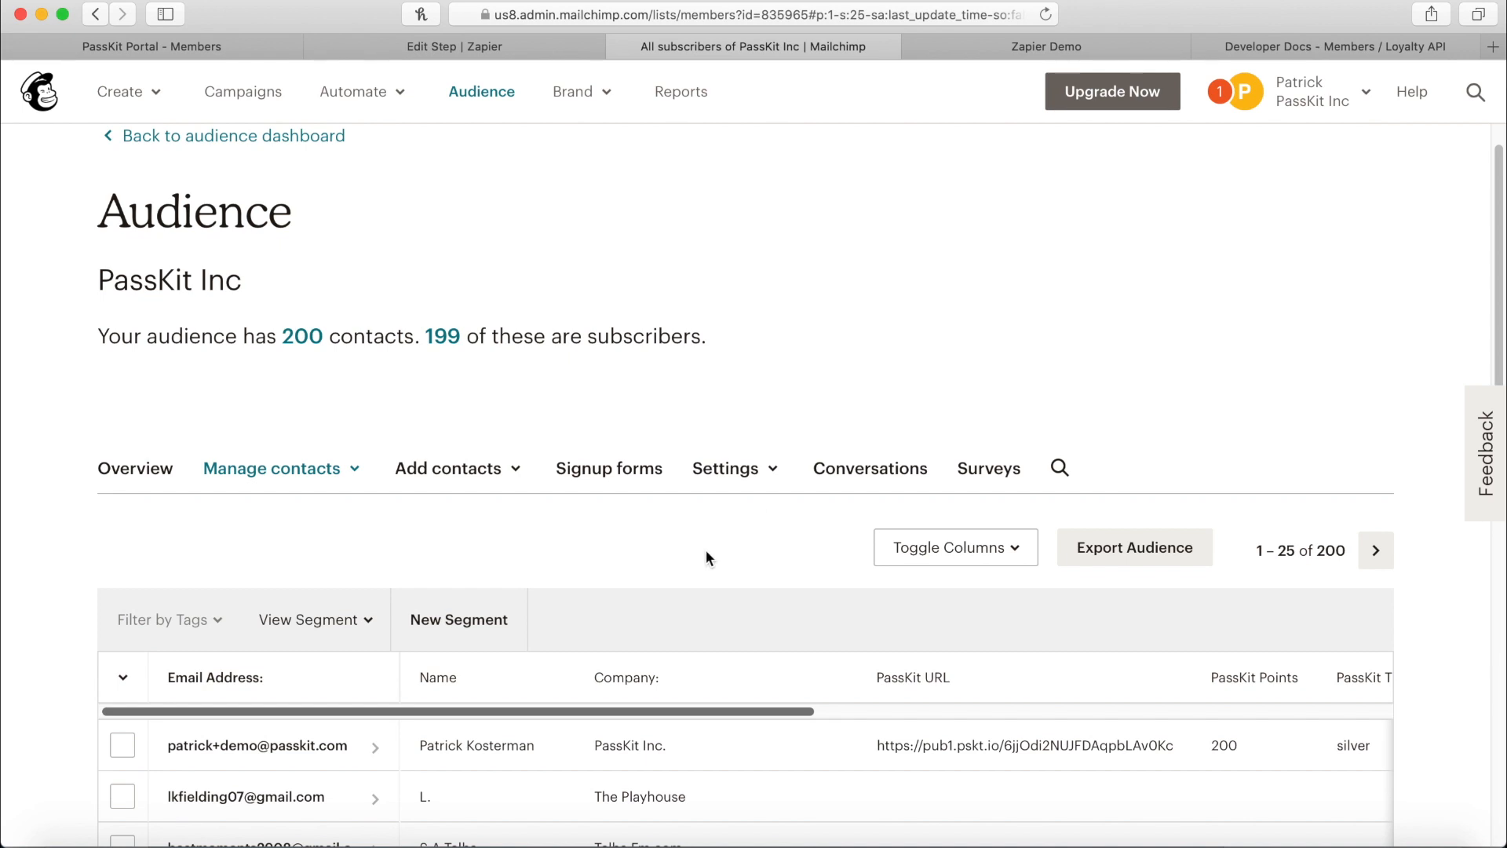
scroll(599, 611, down, 1)
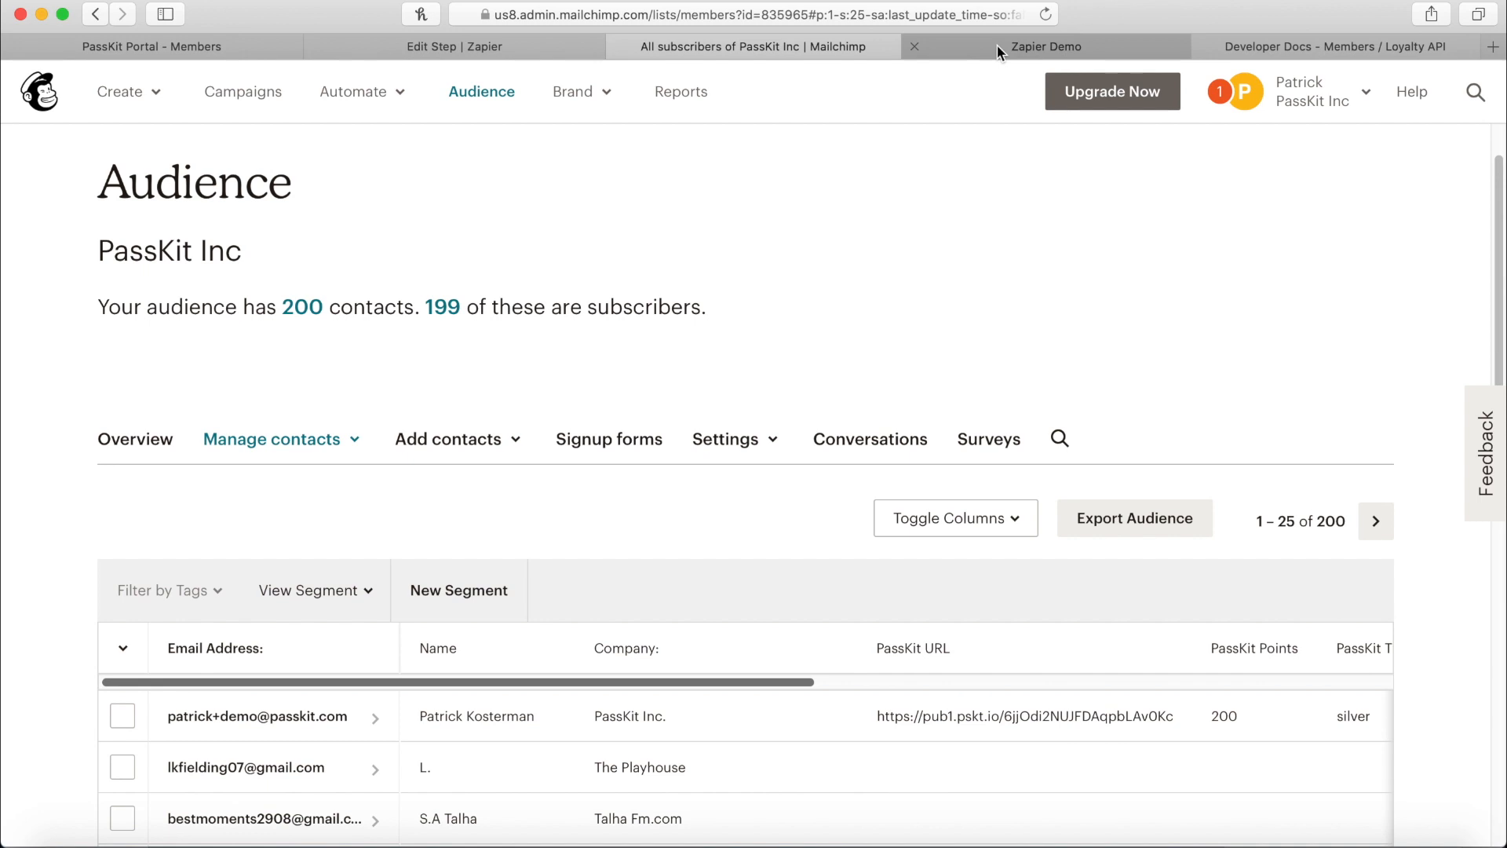
Check the trigger's connected Mailchimp account and its PassKit Inc audience.
click(487, 44)
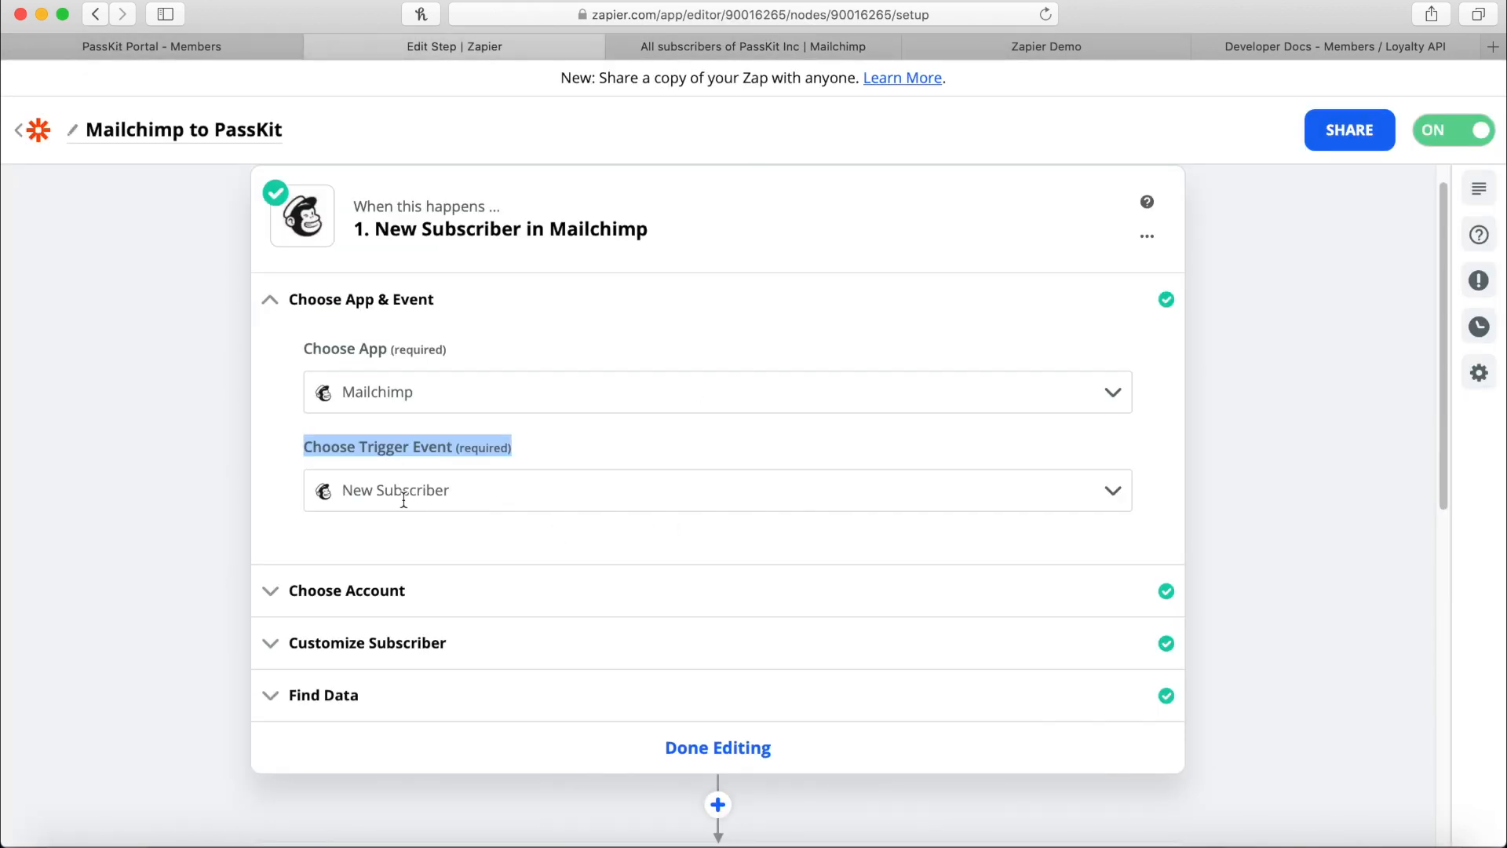
click(379, 593)
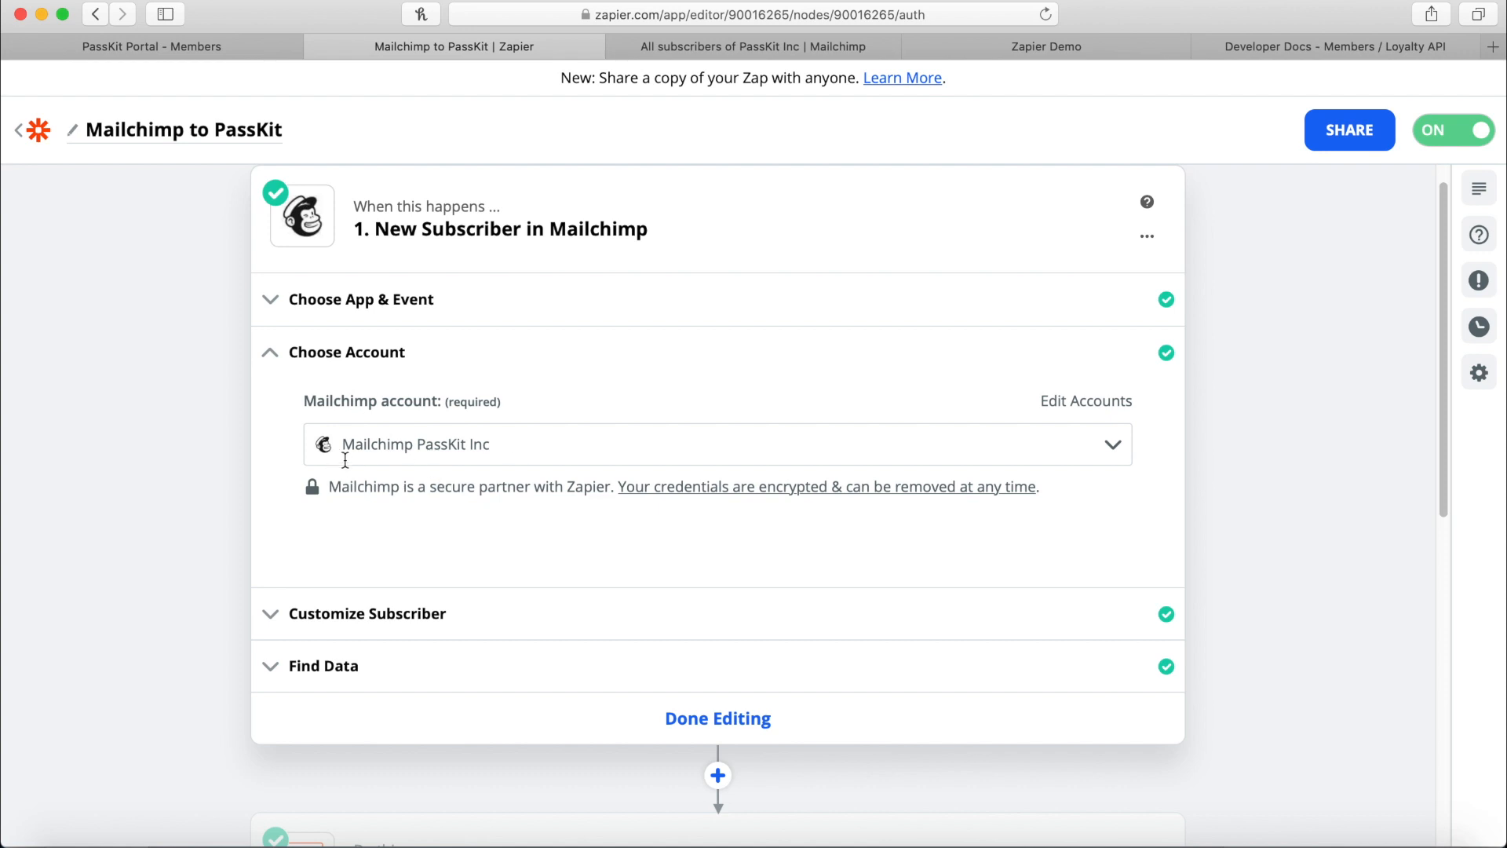
click(365, 620)
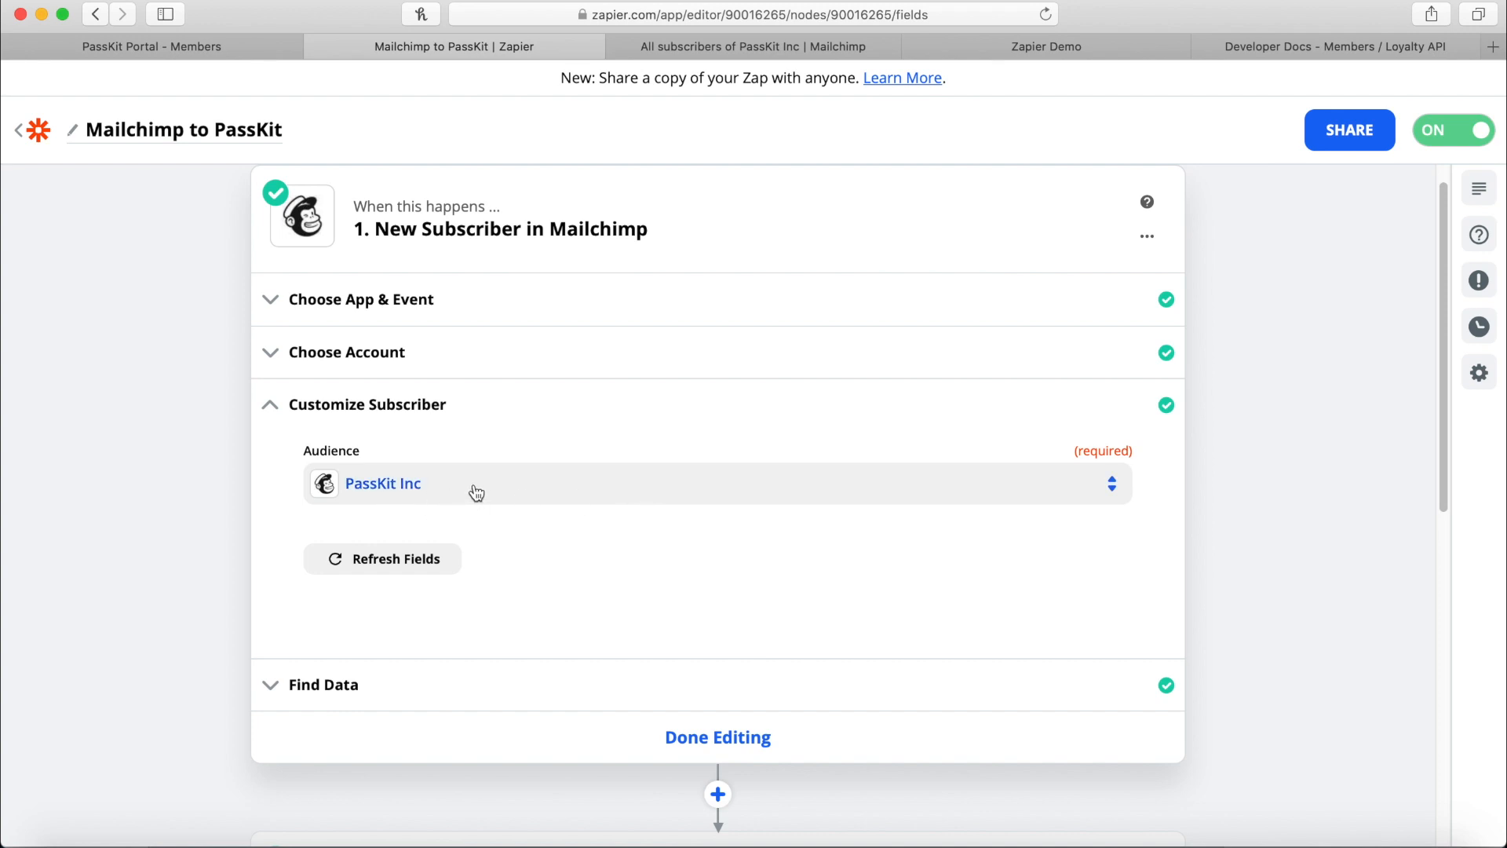
Load more sample subscribers and choose Subscriber F as the trigger's test data.
click(355, 685)
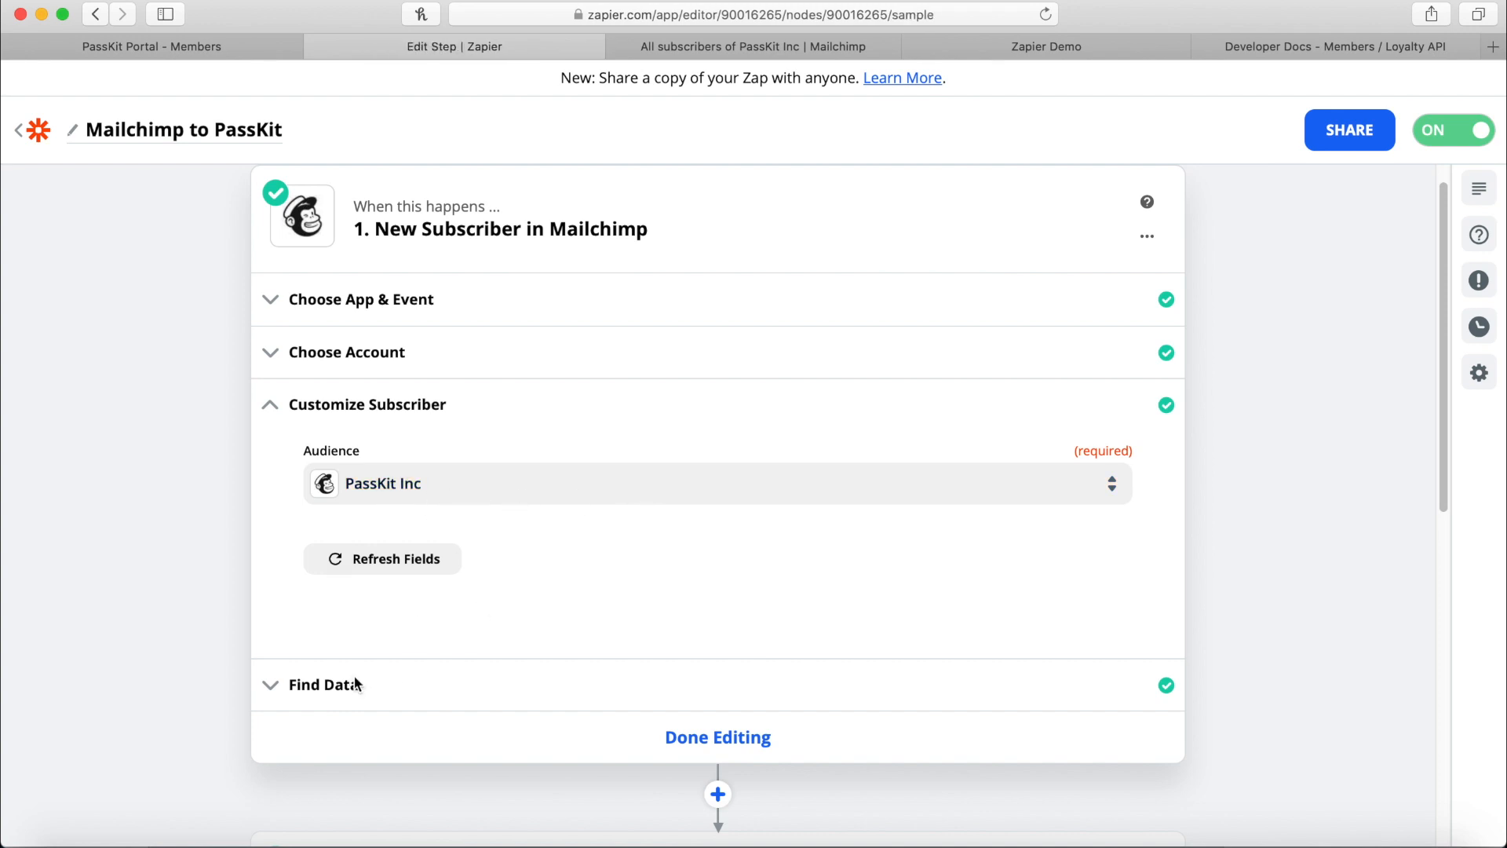
scroll(622, 576, down, 3)
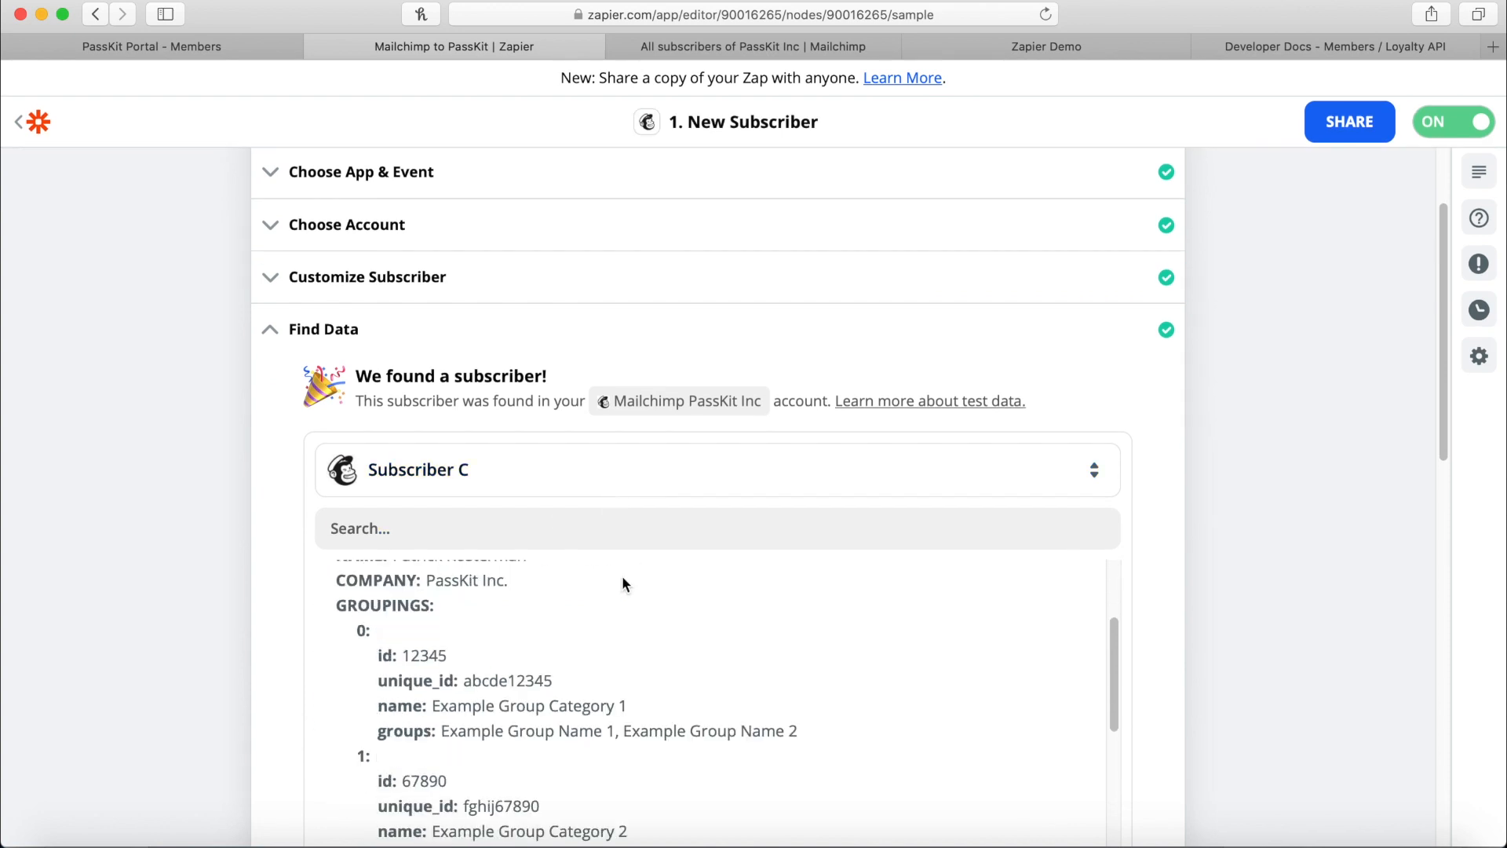
scroll(705, 582, up, 5)
scroll(1244, 603, down, 2)
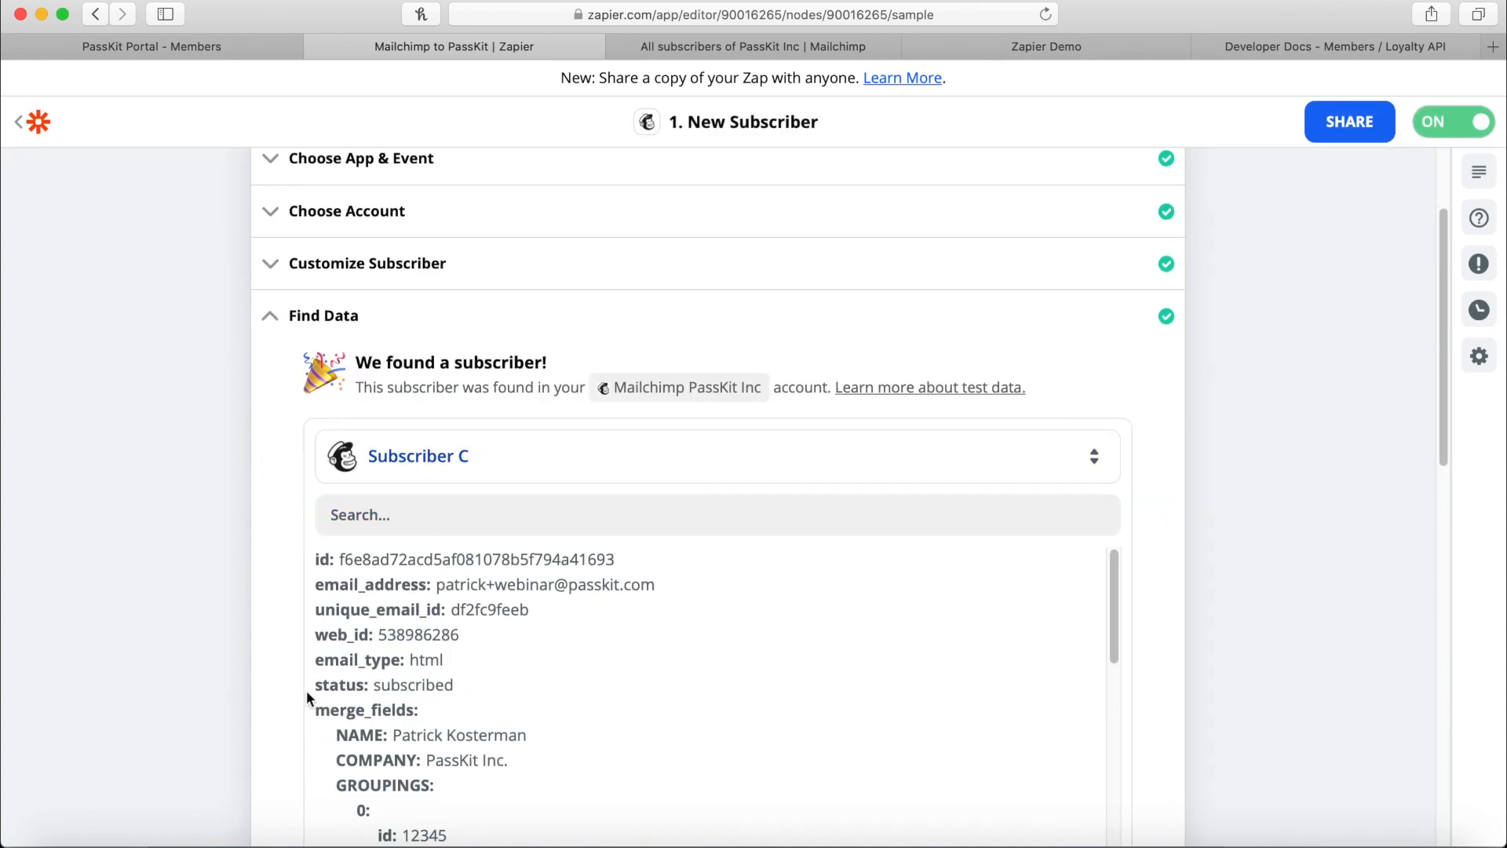
scroll(492, 670, down, 3)
scroll(494, 565, up, 5)
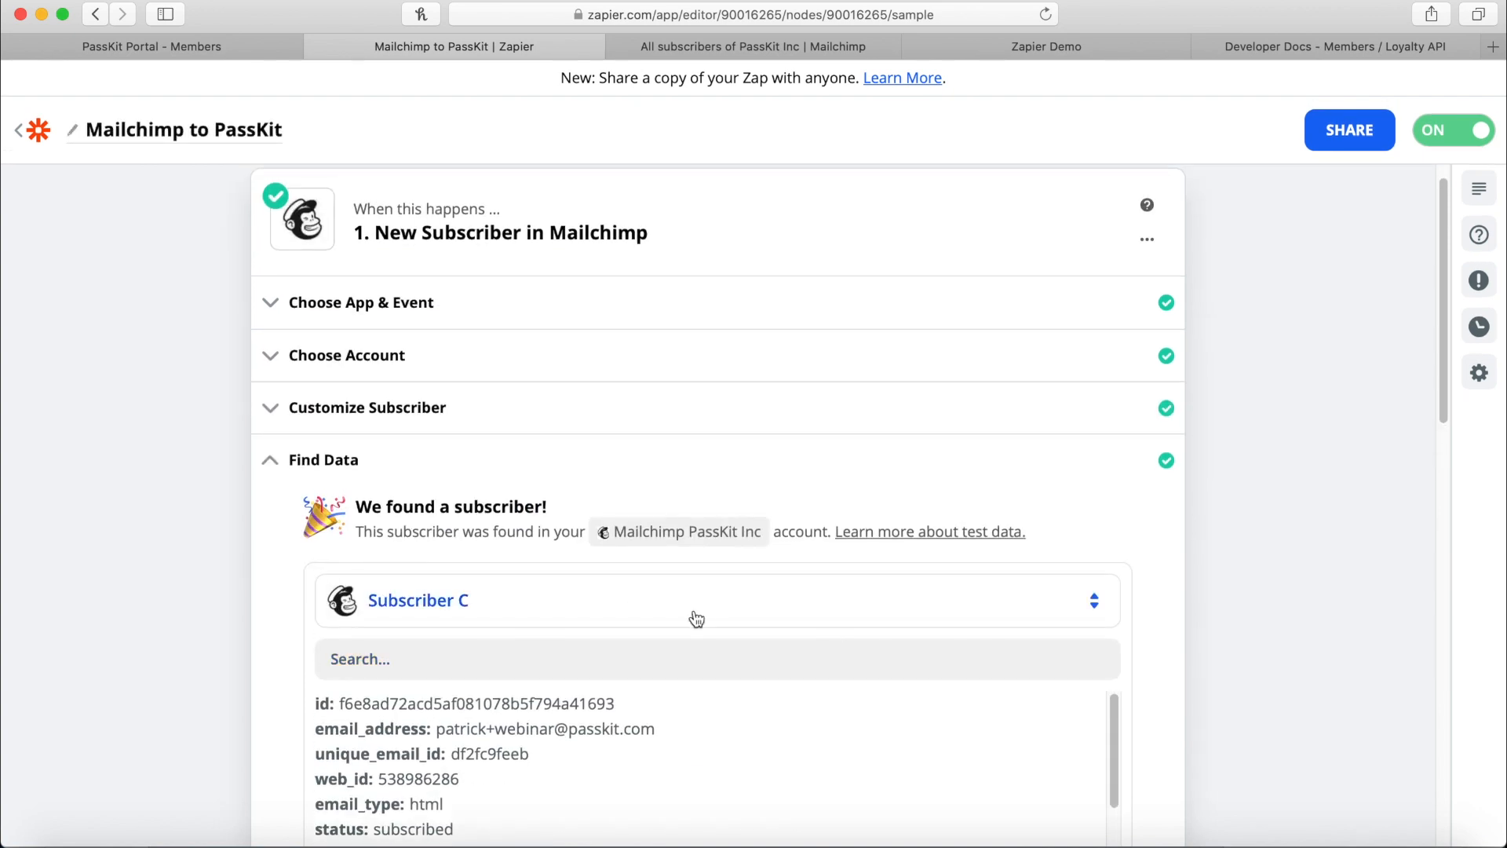
click(696, 619)
scroll(548, 667, down, 3)
click(560, 701)
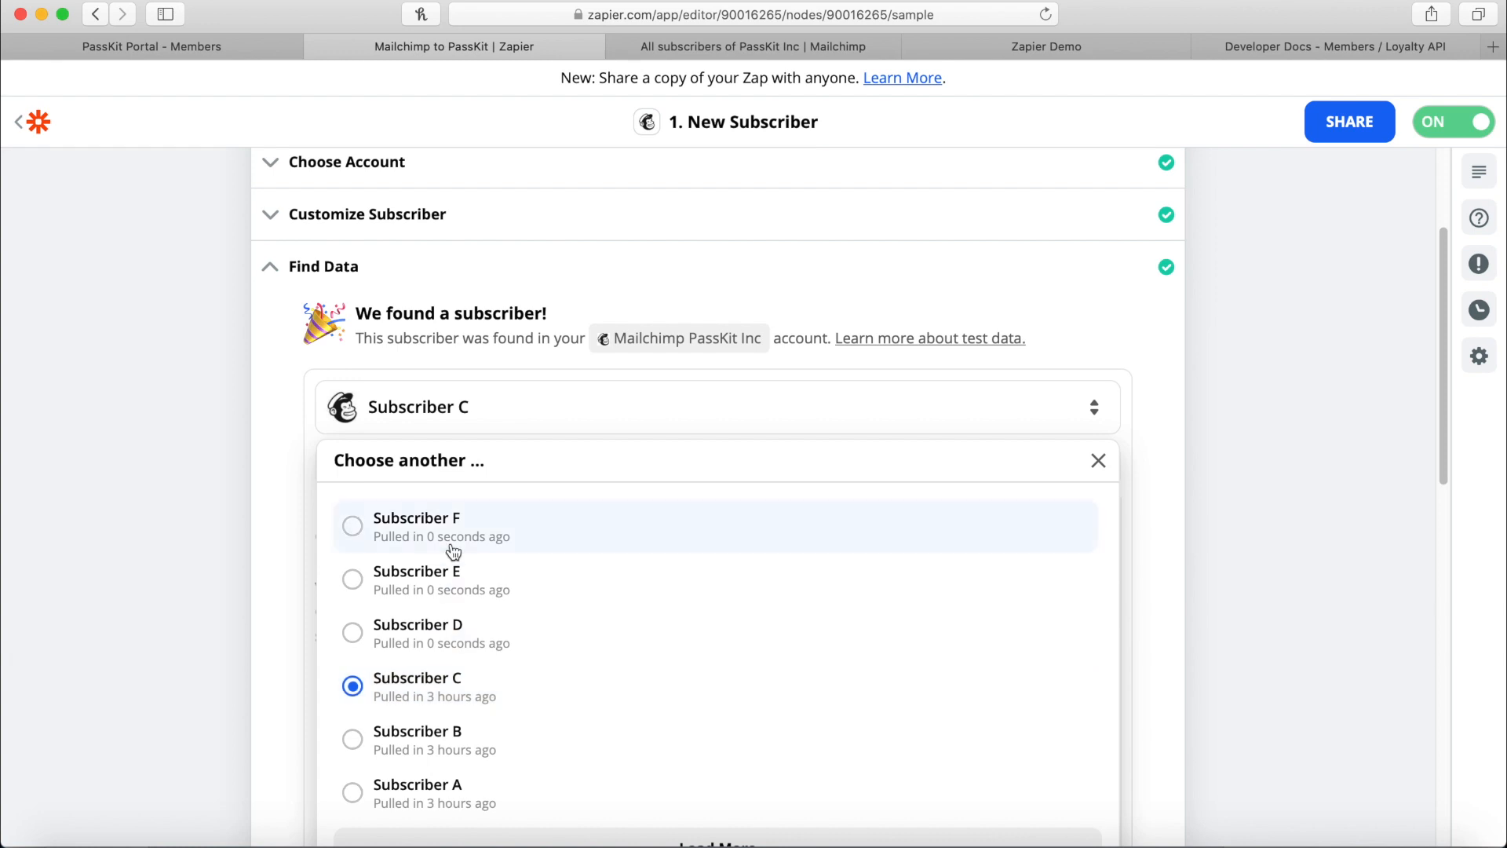
click(452, 541)
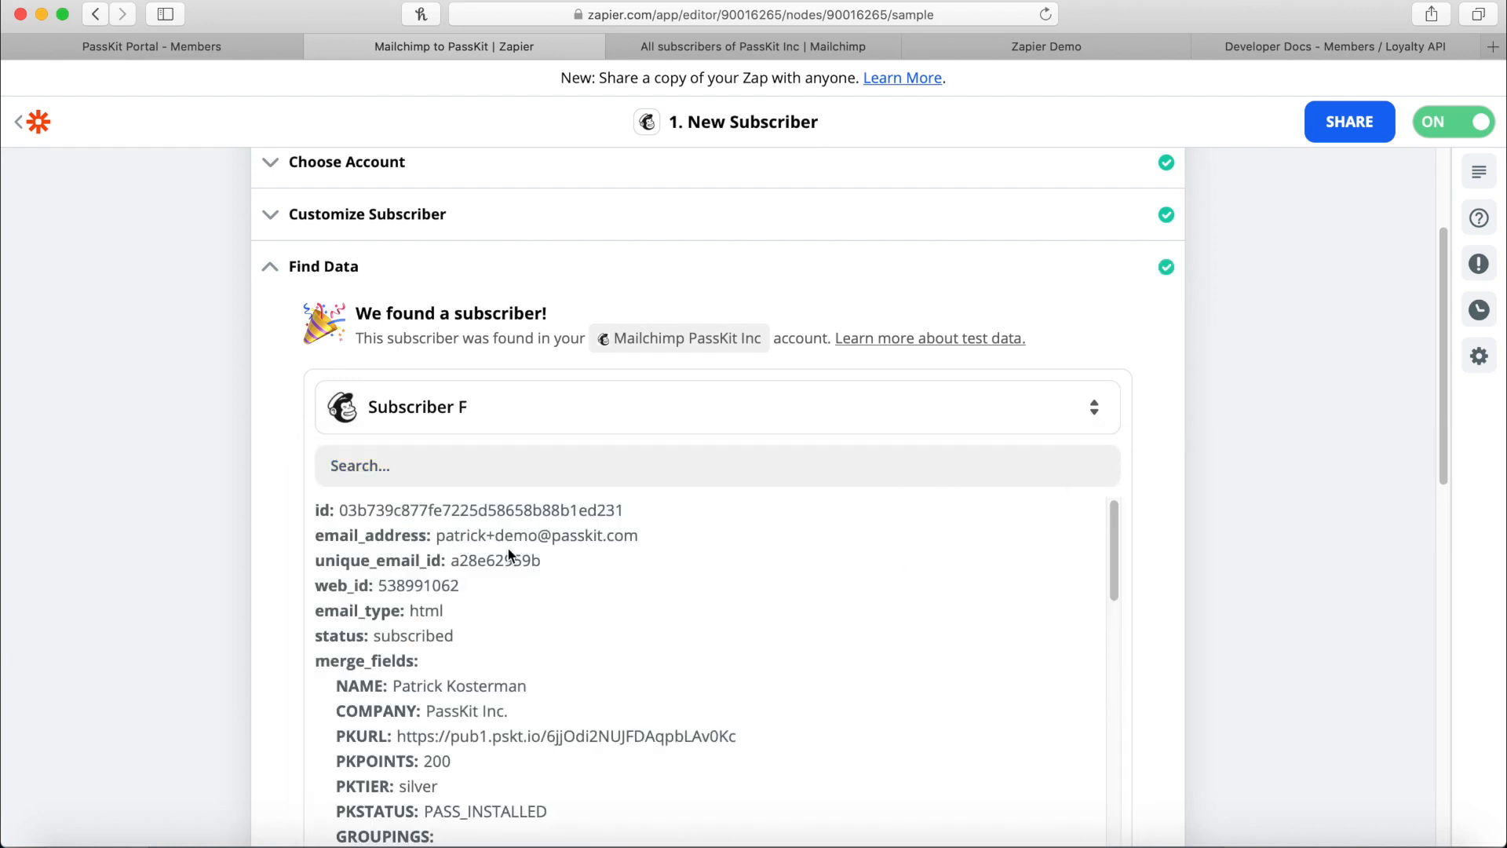
Review Subscriber F's PassKit points, tier and pass status fields, then return to the step list.
drag(436, 537, 668, 542)
scroll(618, 591, down, 1)
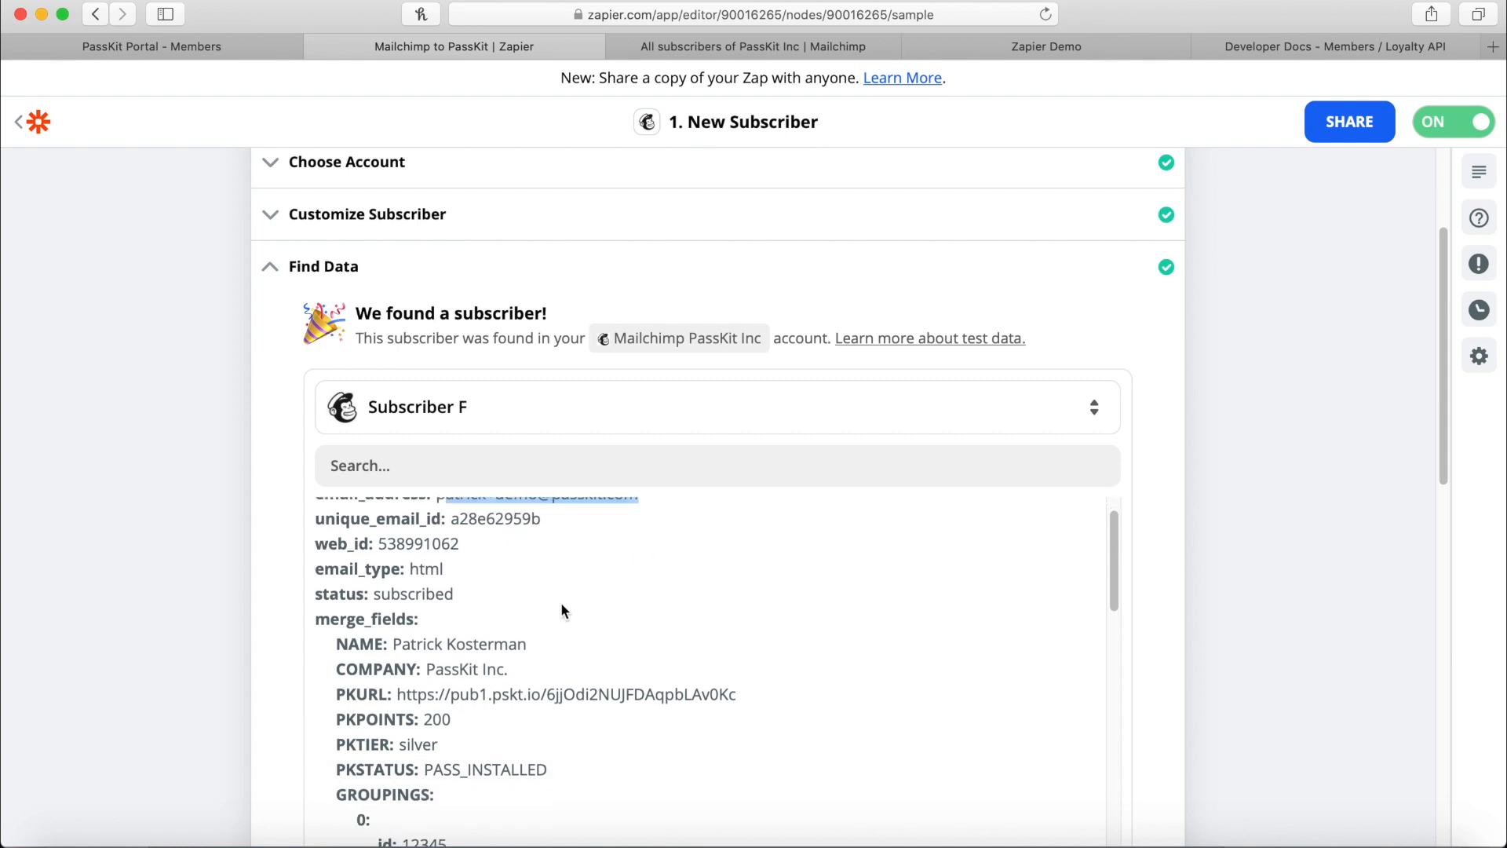
drag(343, 638, 1171, 620)
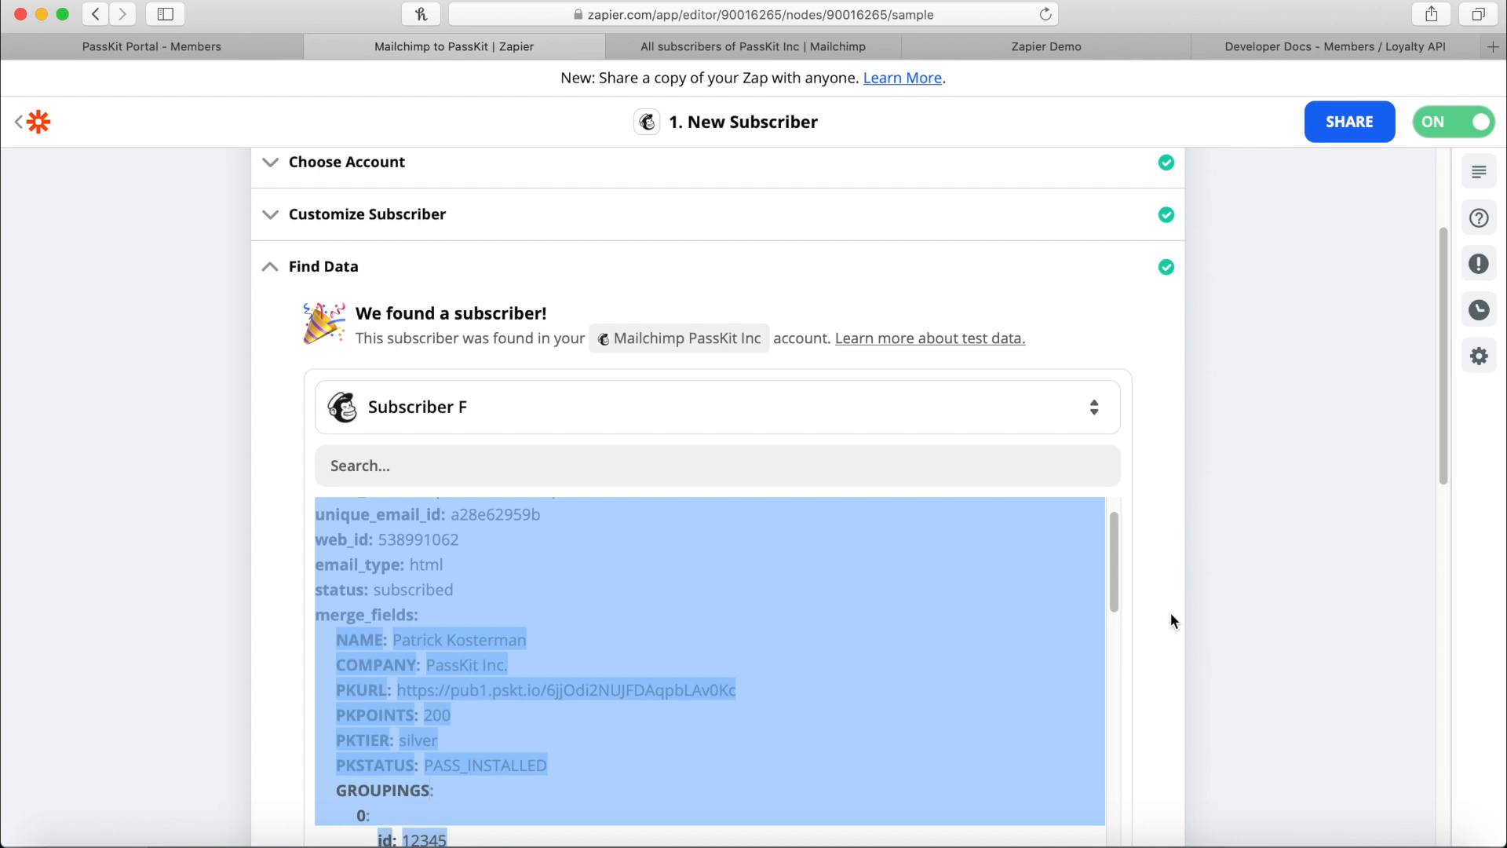
scroll(1170, 609, down, 1)
scroll(657, 587, down, 1)
click(528, 636)
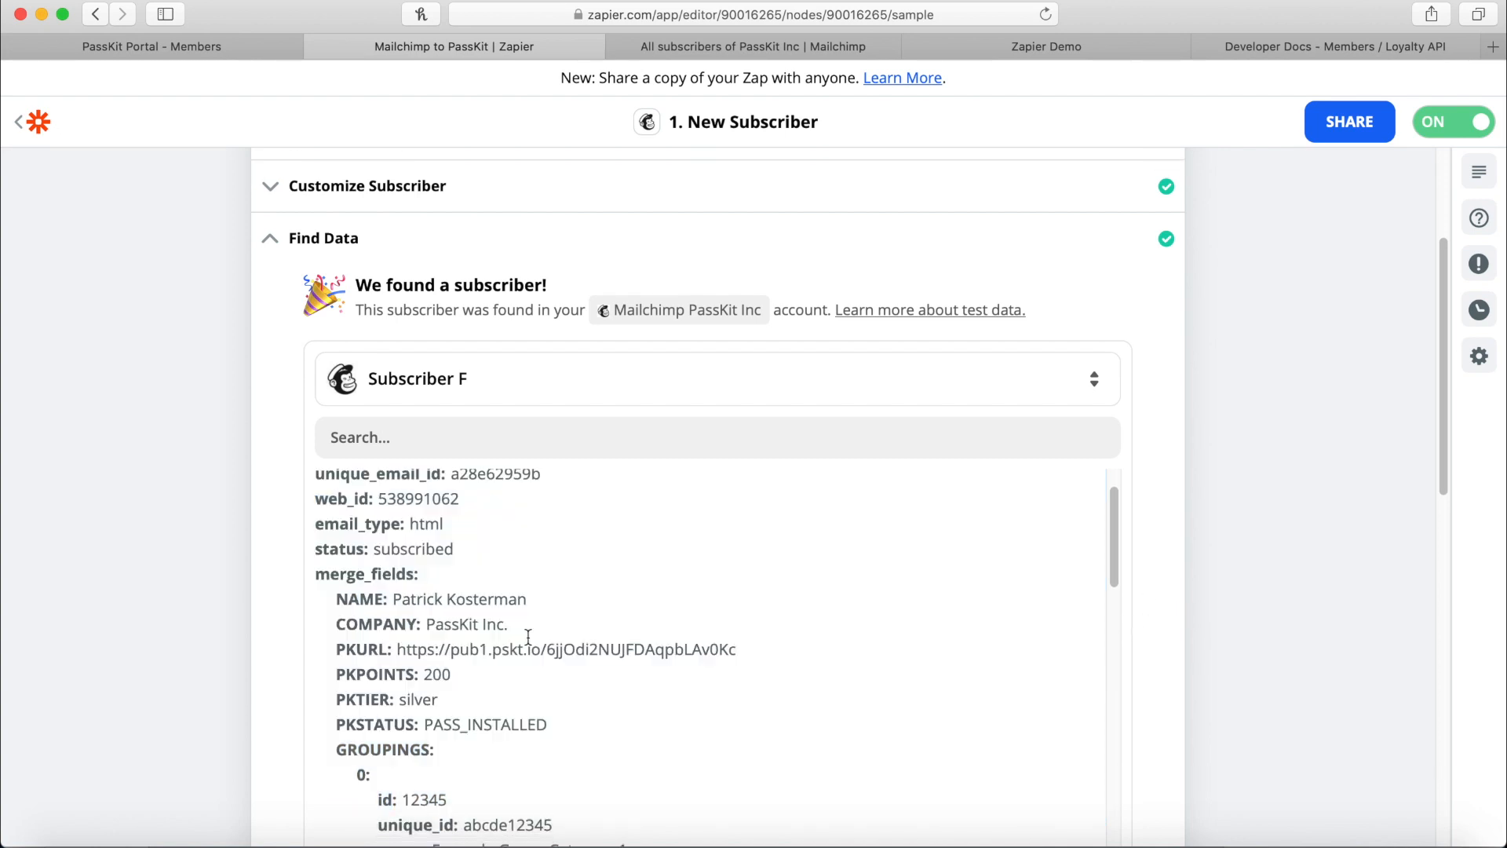
scroll(946, 619, down, 10)
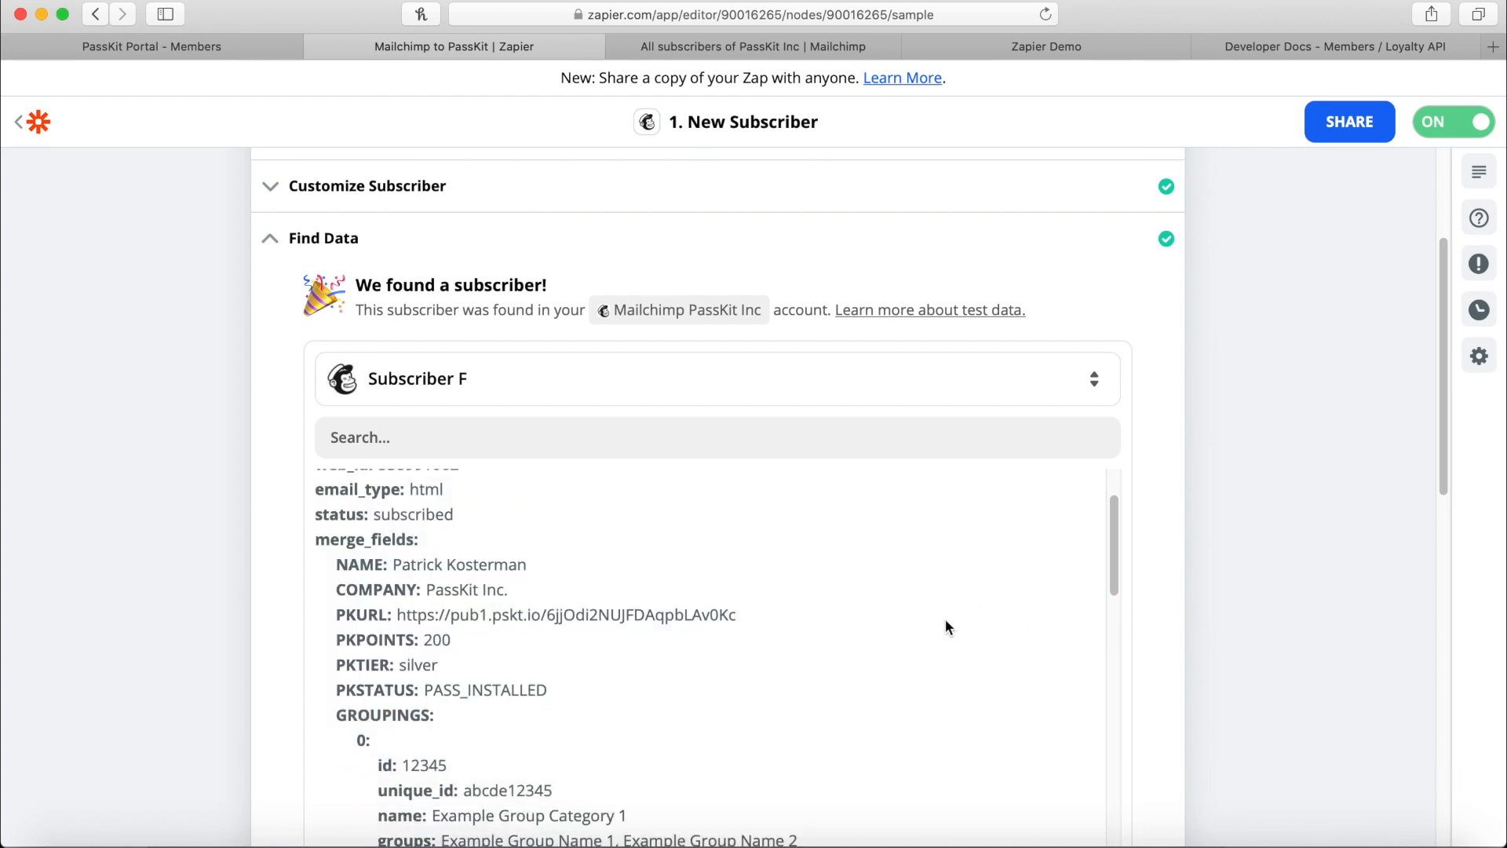
scroll(1008, 596, down, 3)
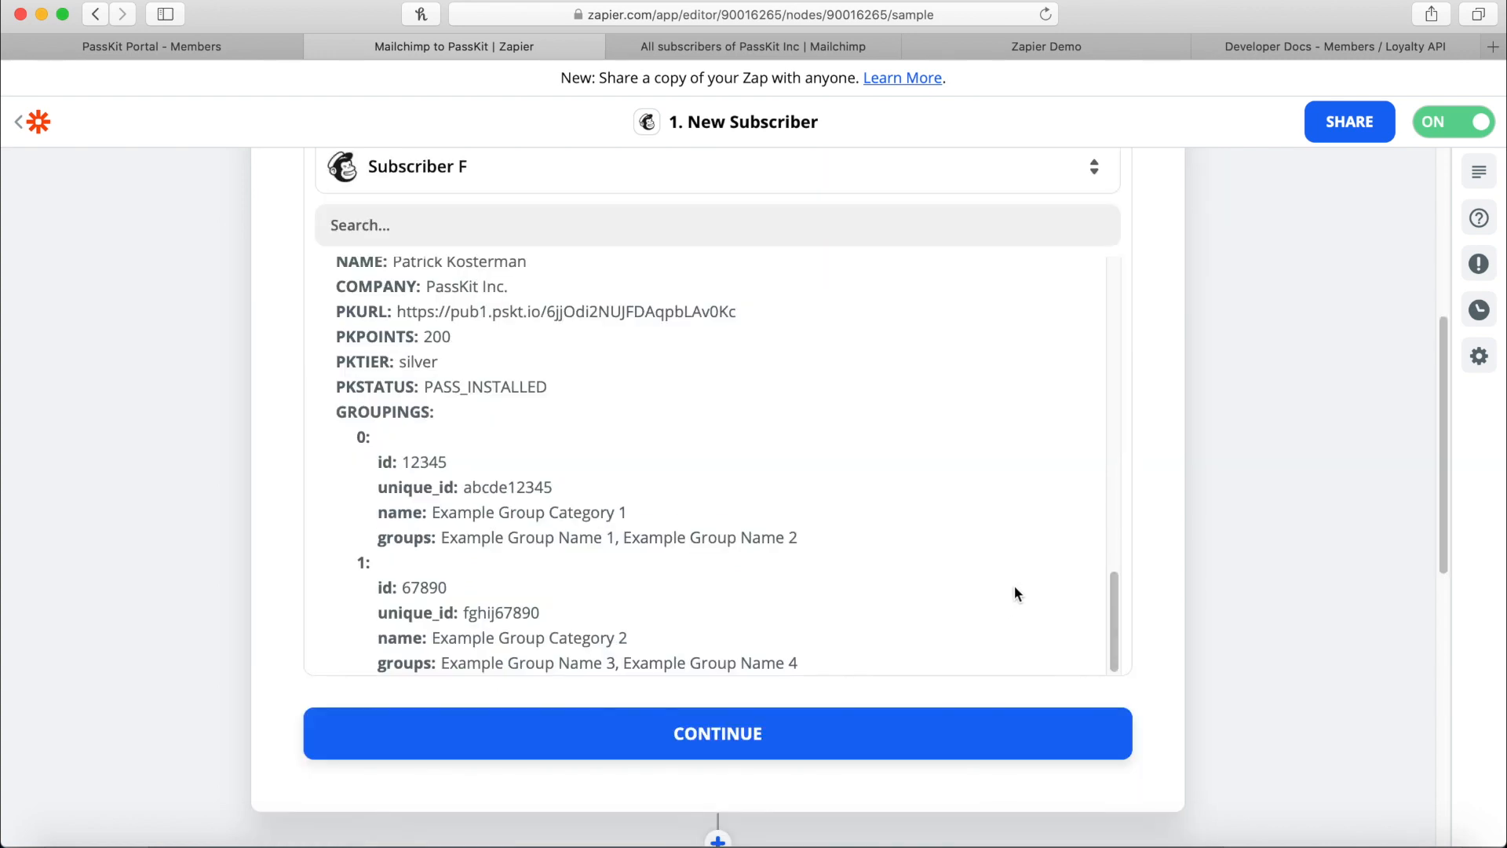
click(697, 742)
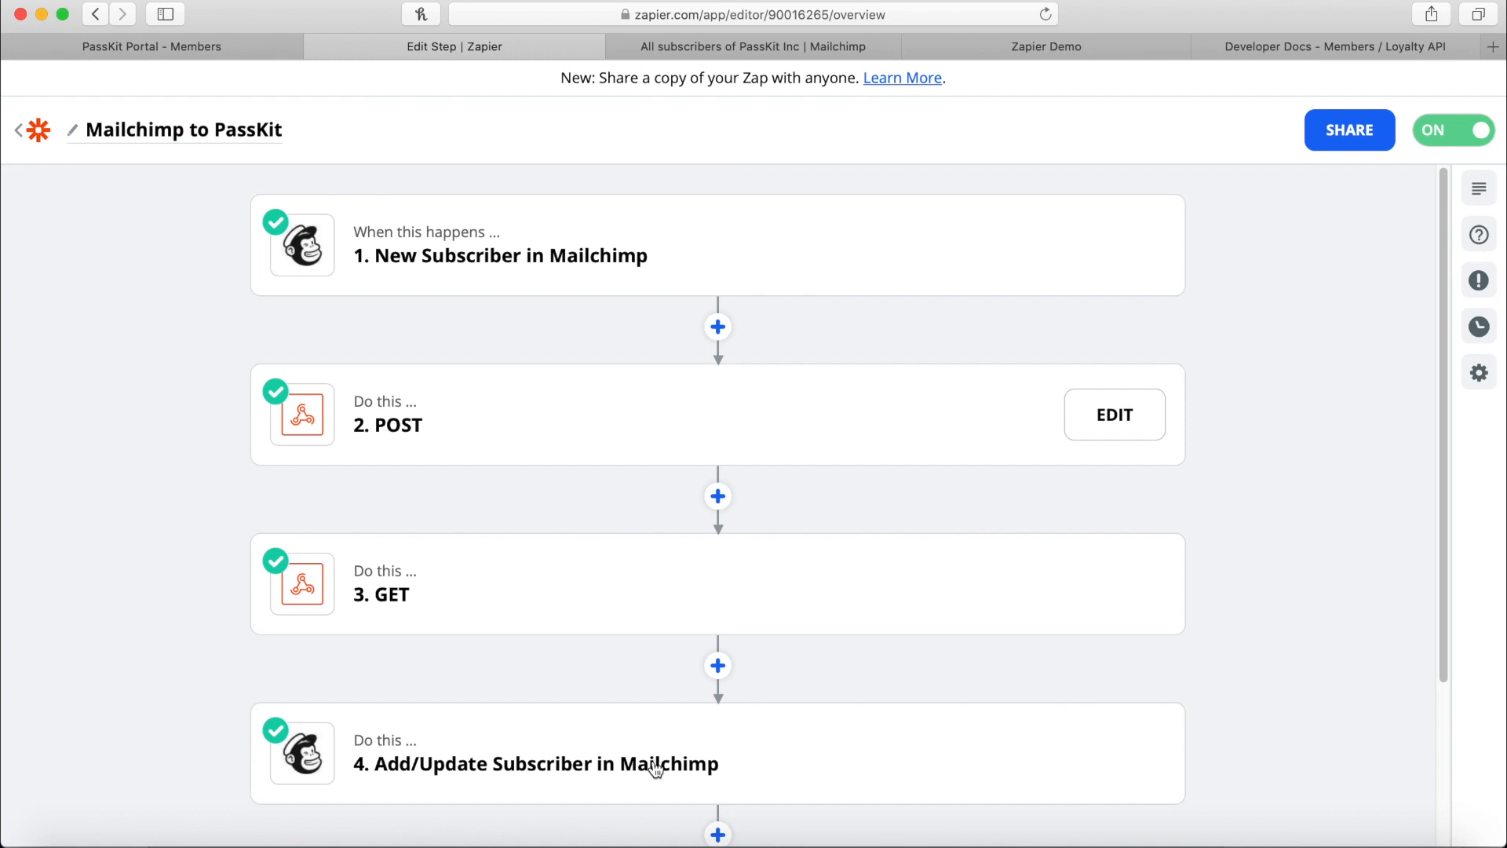
Confirm step 2 uses Webhooks POST, then switch to the PassKit developer docs.
scroll(655, 770, down, 3)
scroll(482, 333, up, 3)
click(416, 418)
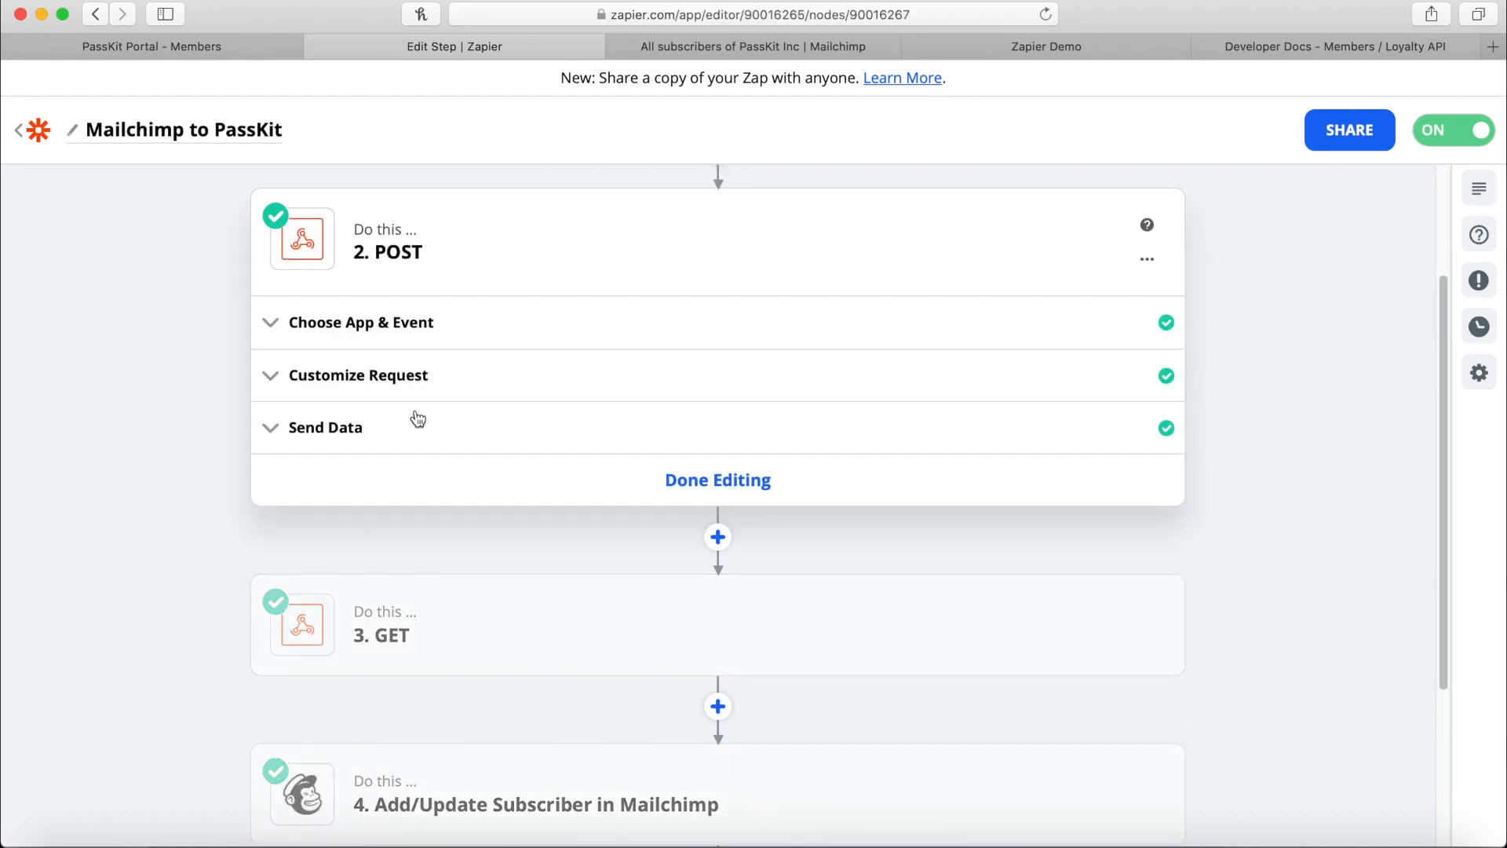
click(306, 324)
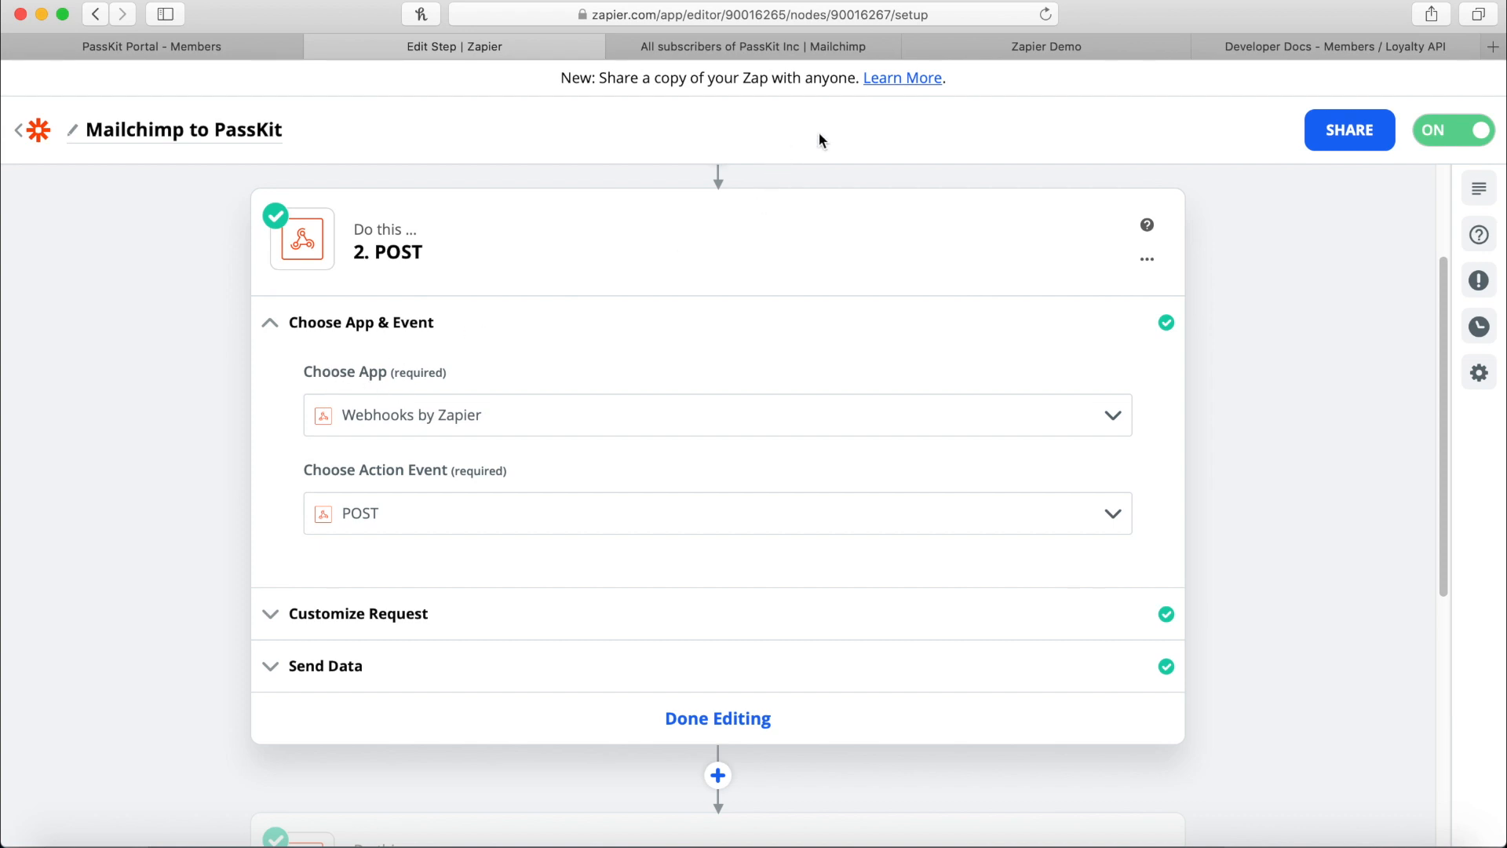
click(1257, 46)
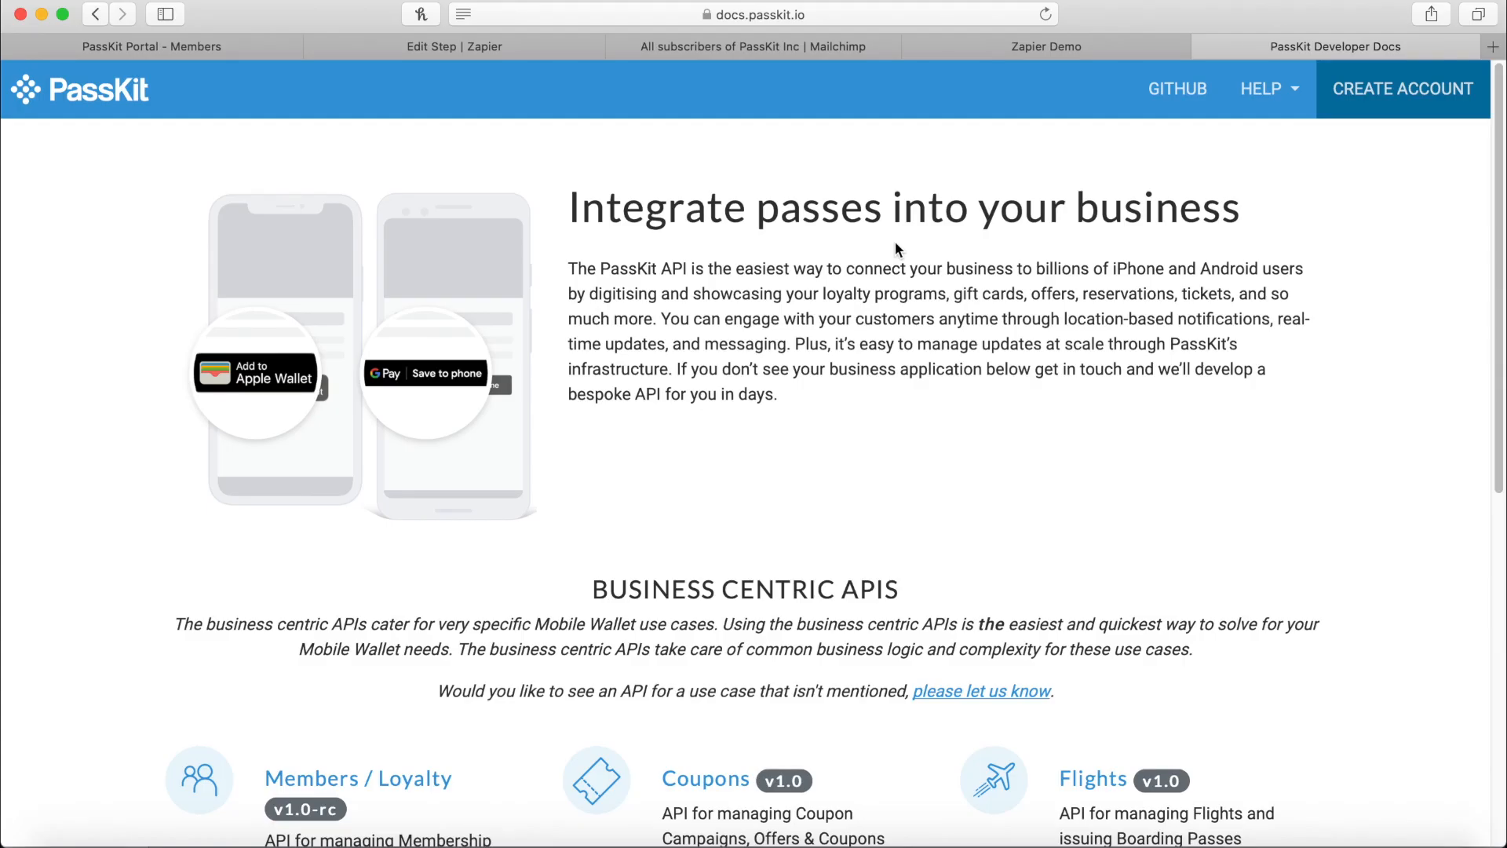
Navigate through Members / Loyalty and Members to the Enrol new Member endpoint reference.
scroll(1225, 592, down, 3)
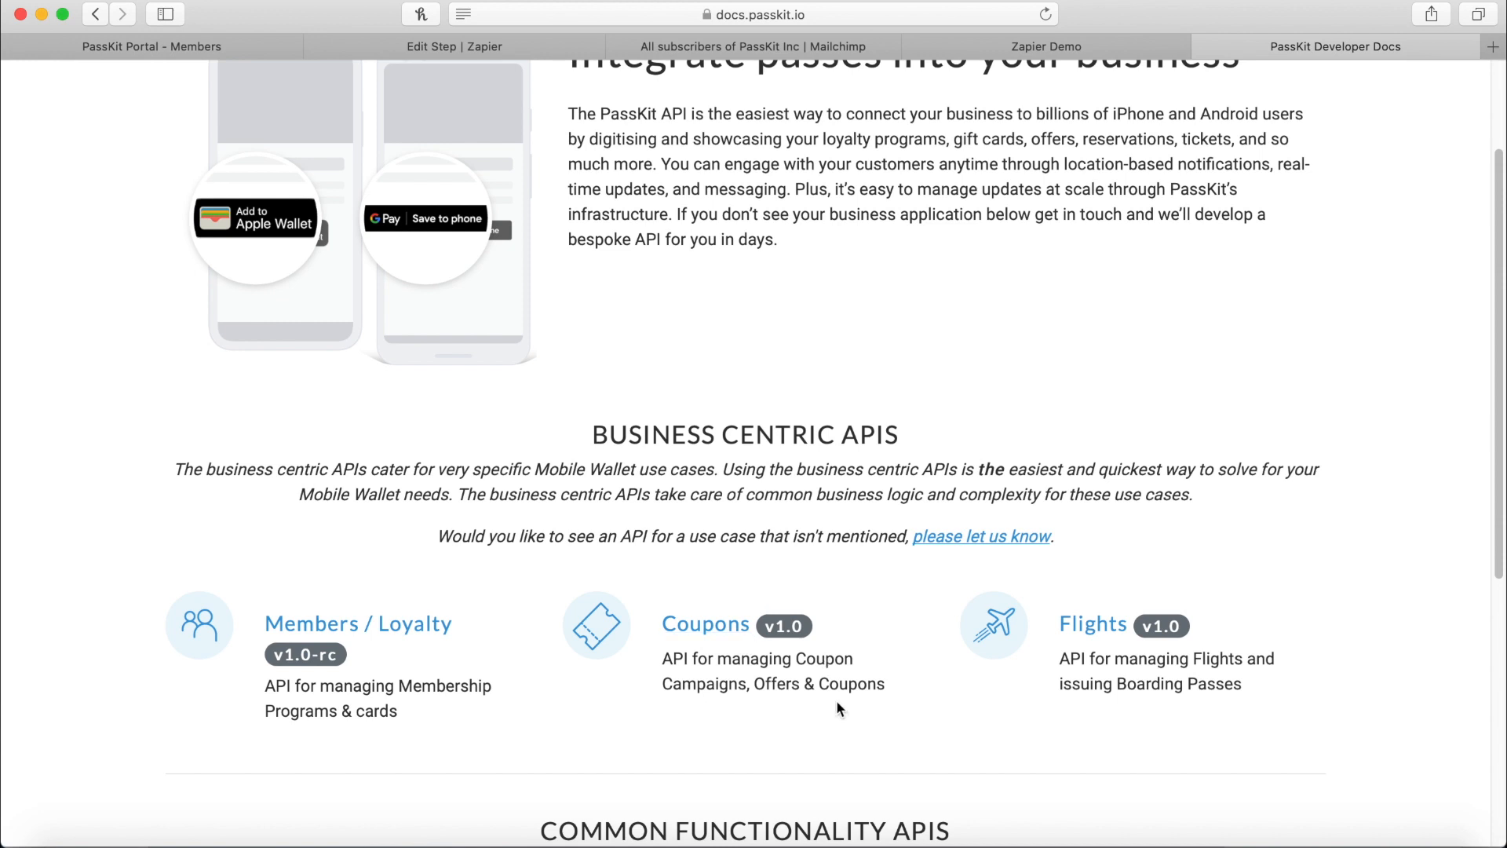
click(361, 632)
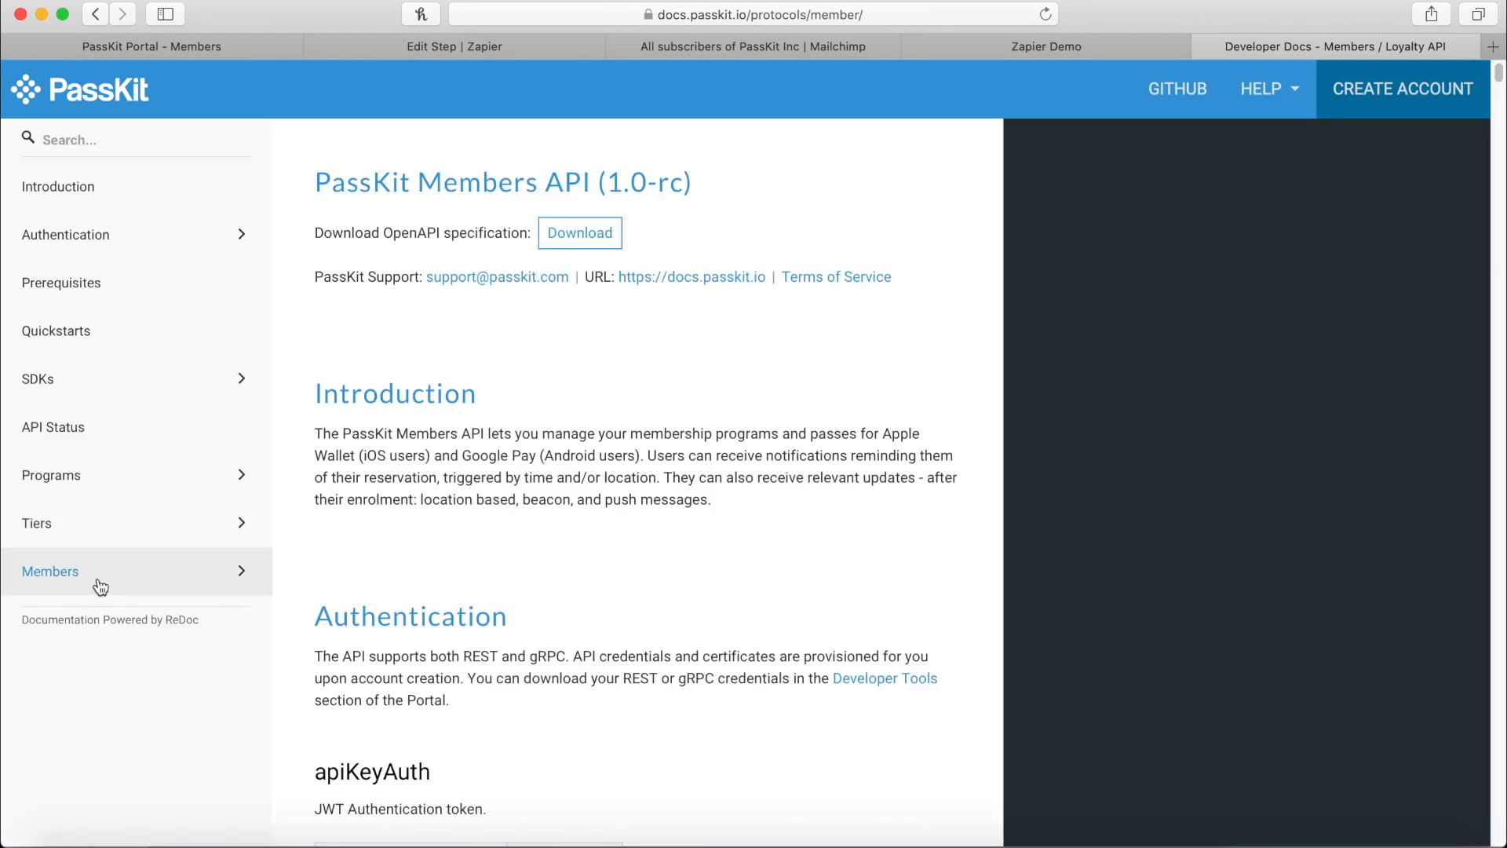
click(100, 588)
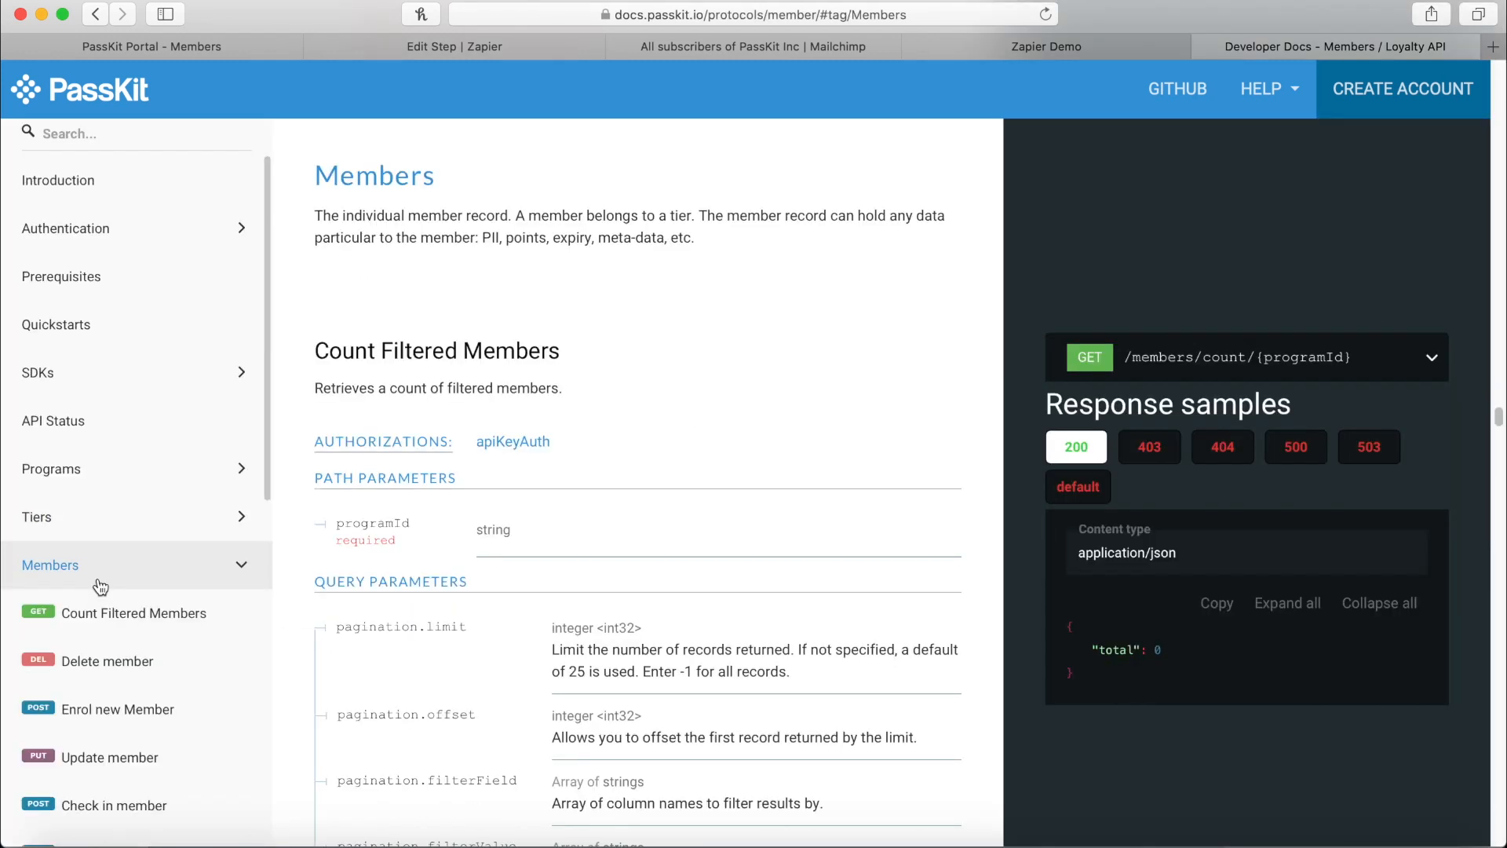
scroll(150, 576, down, 1)
click(139, 673)
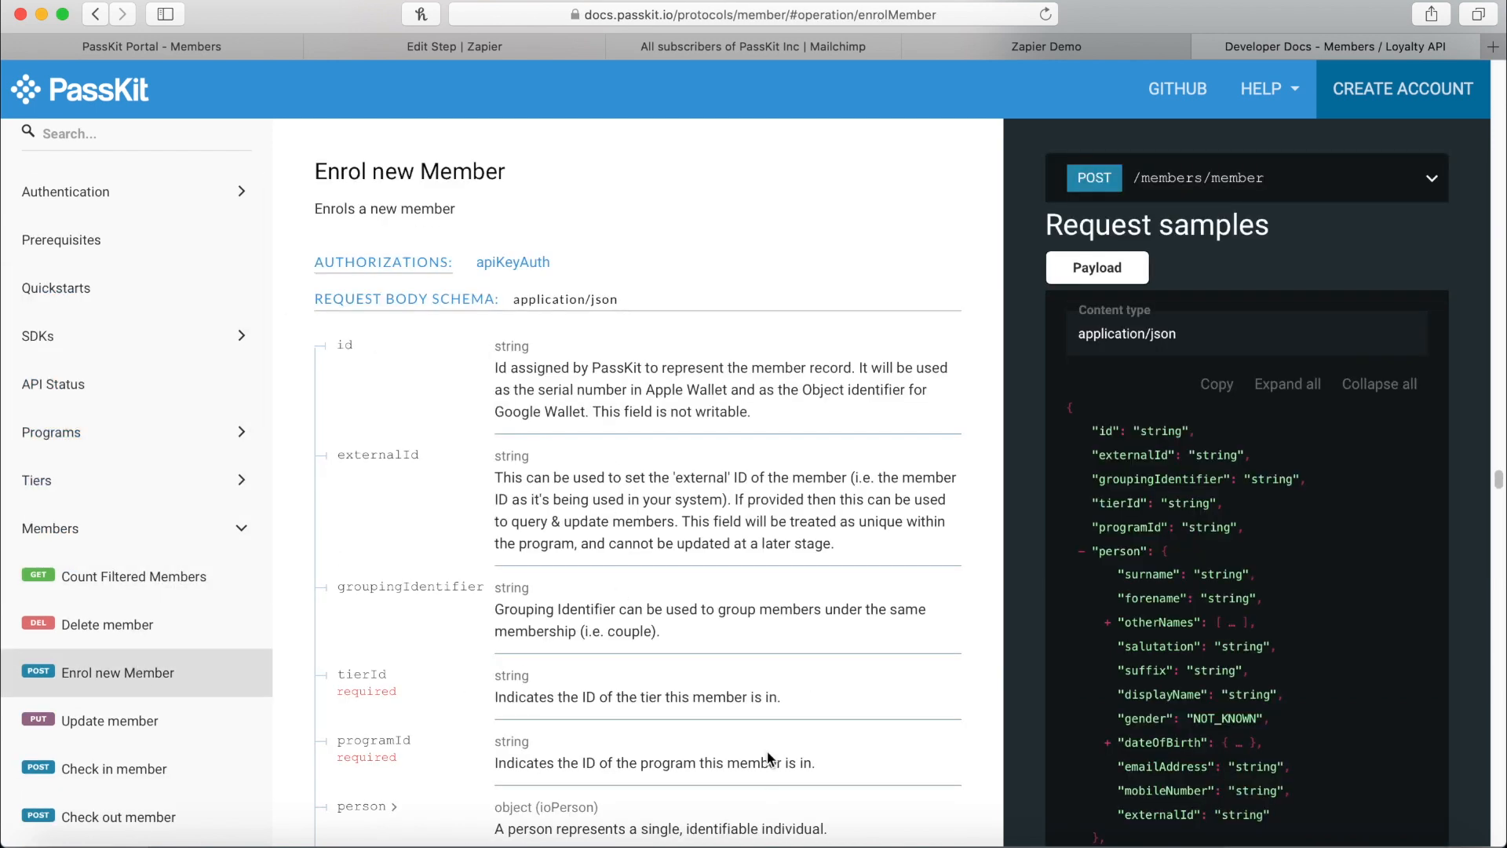
Highlight the required tierId and programId fields and the person block in the request sample.
scroll(421, 770, down, 3)
double_click(359, 498)
double_click(390, 562)
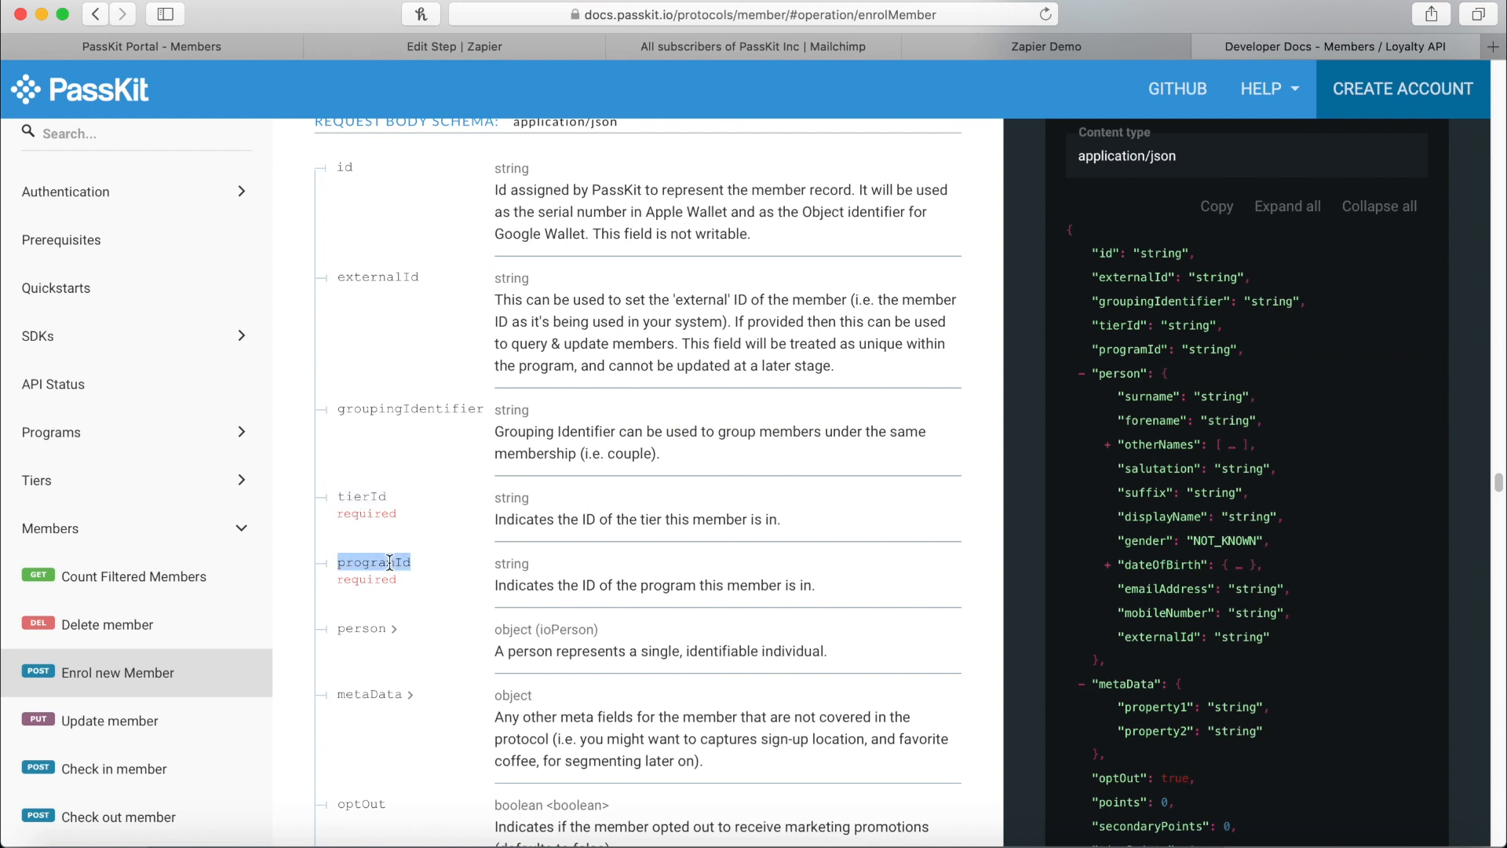
drag(1116, 373, 1164, 730)
scroll(1176, 639, down, 1)
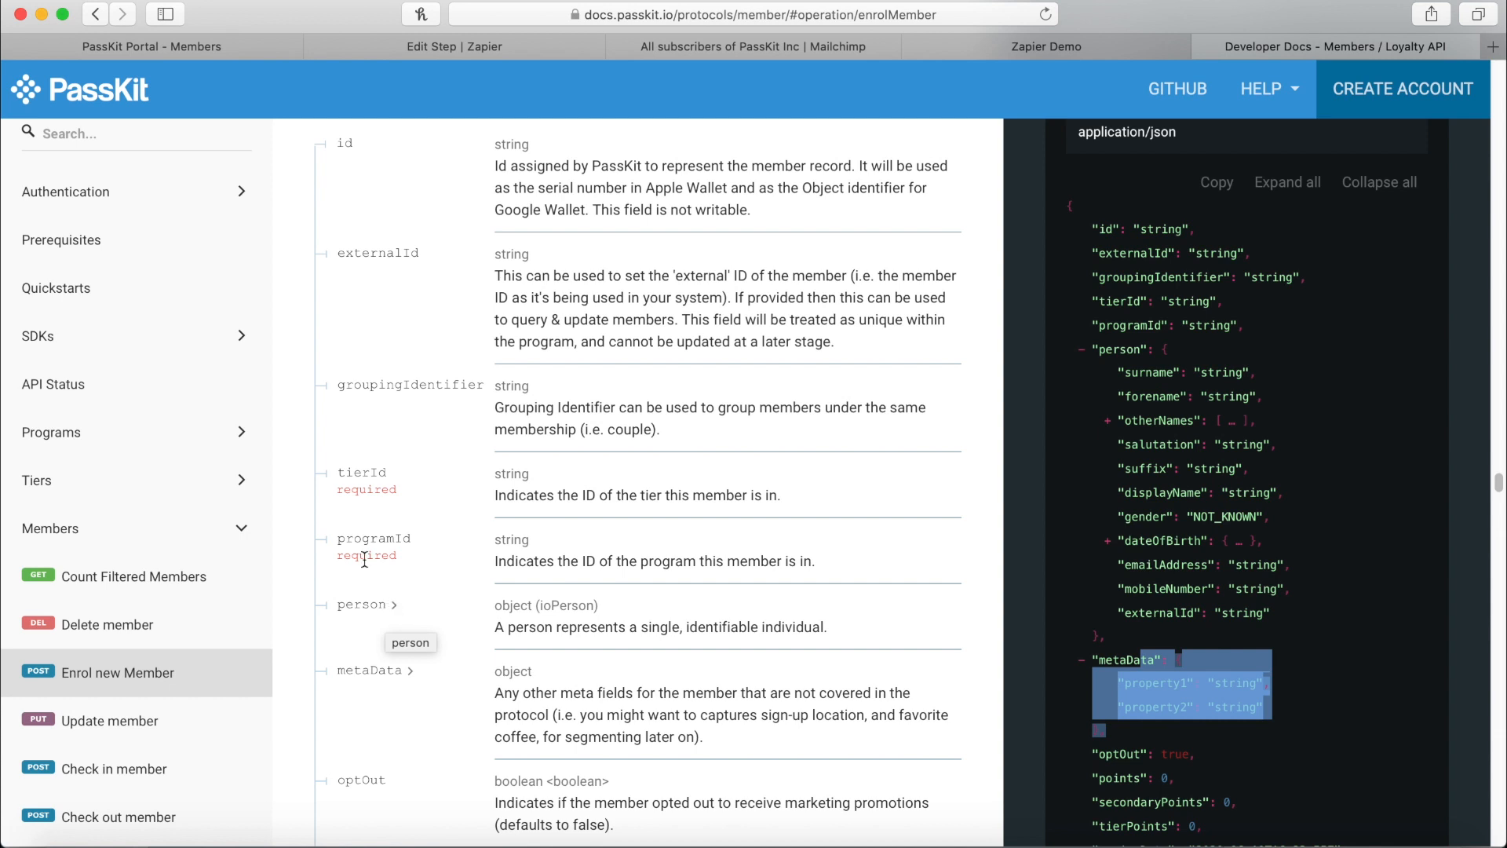
Copy the program's Program Id from the PassKit Settings page.
click(187, 45)
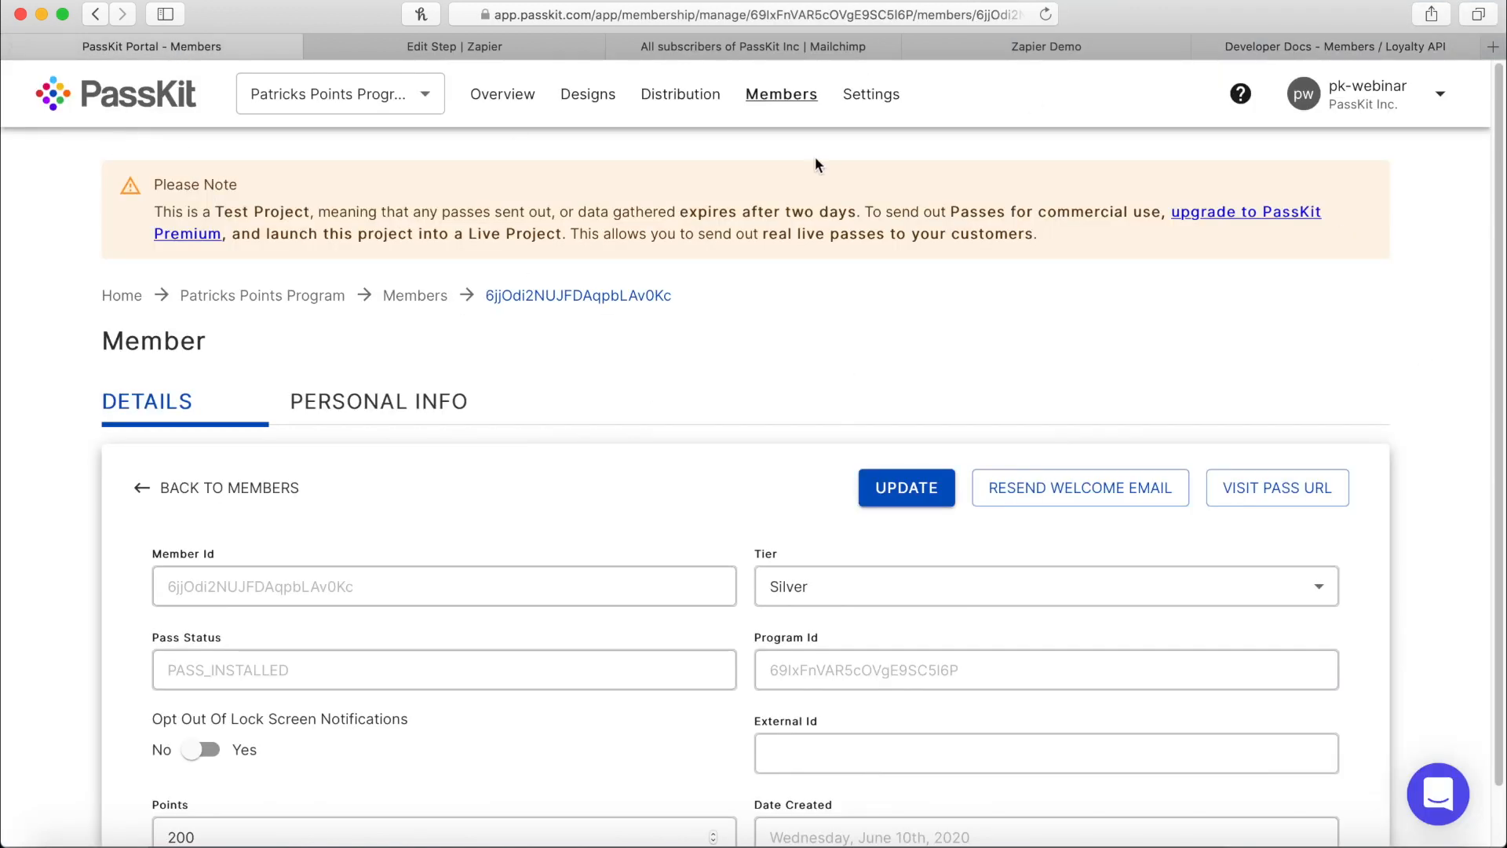
click(857, 90)
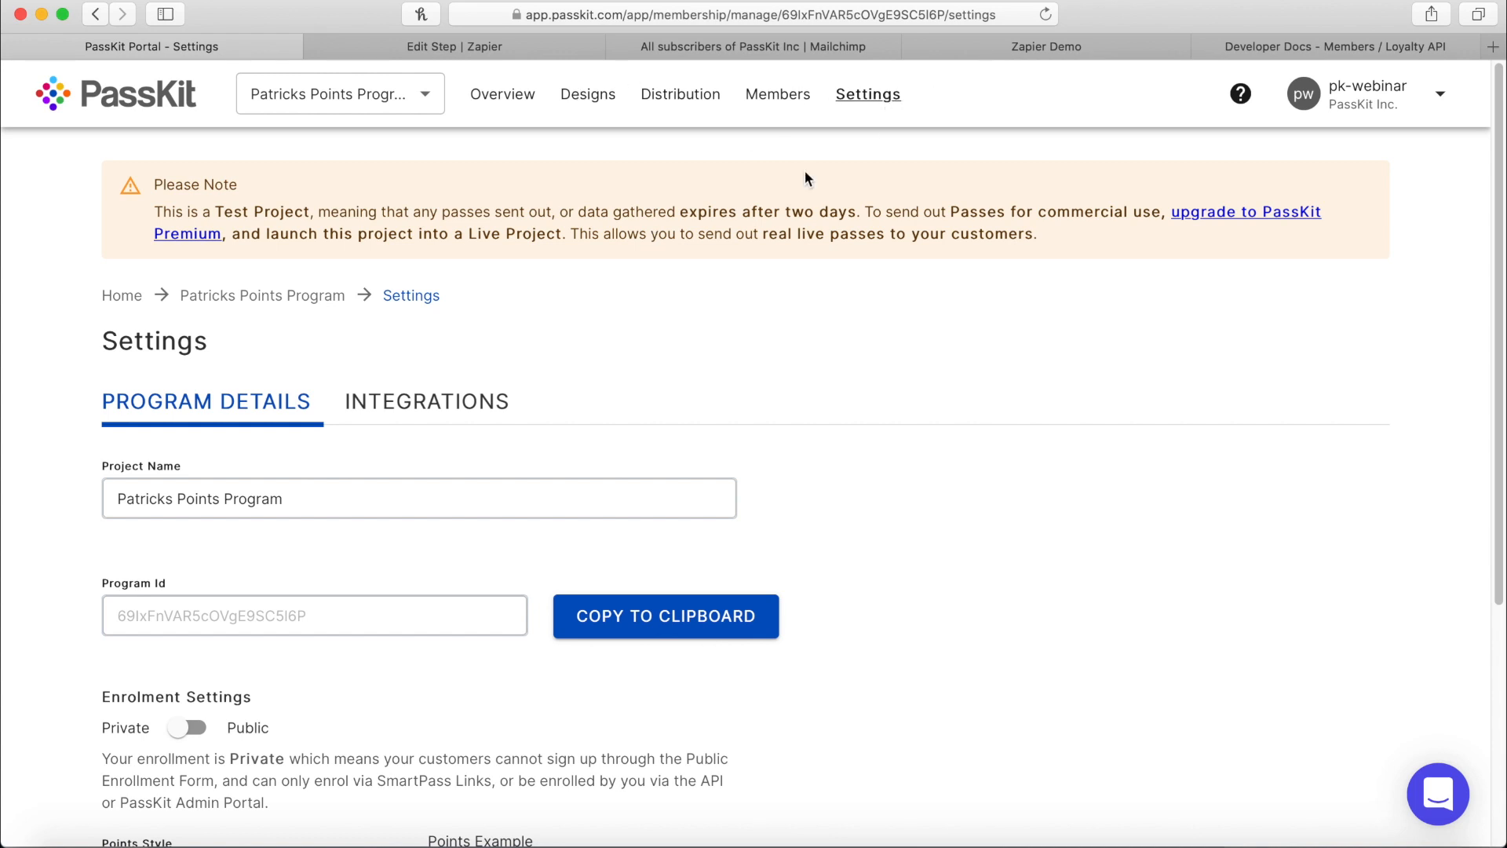
drag(310, 620, 122, 605)
click(418, 616)
click(746, 624)
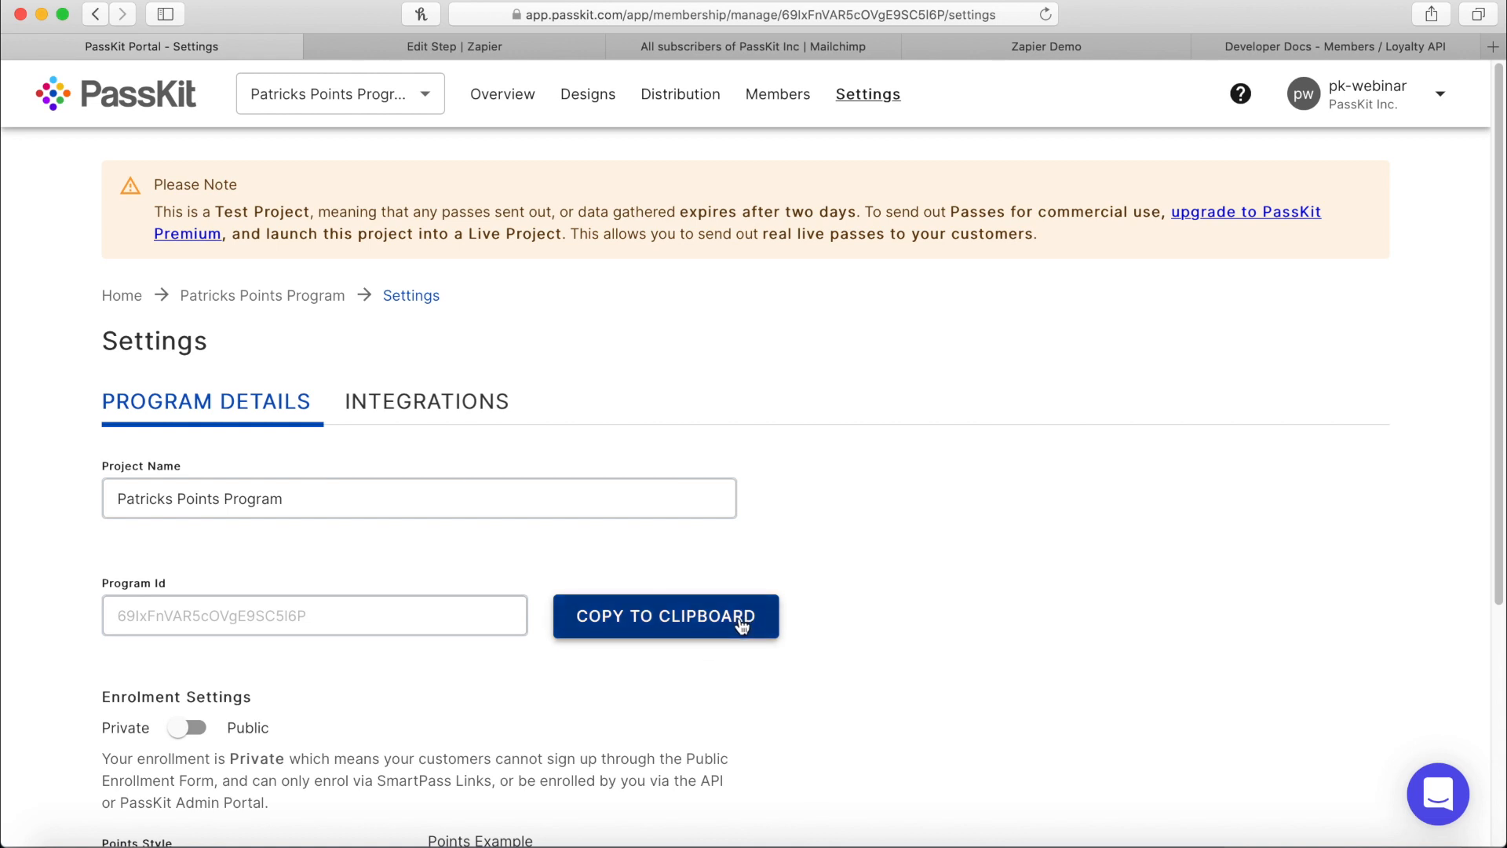
Find the bronze tier Id on the Designs page and return to Zapier.
click(599, 100)
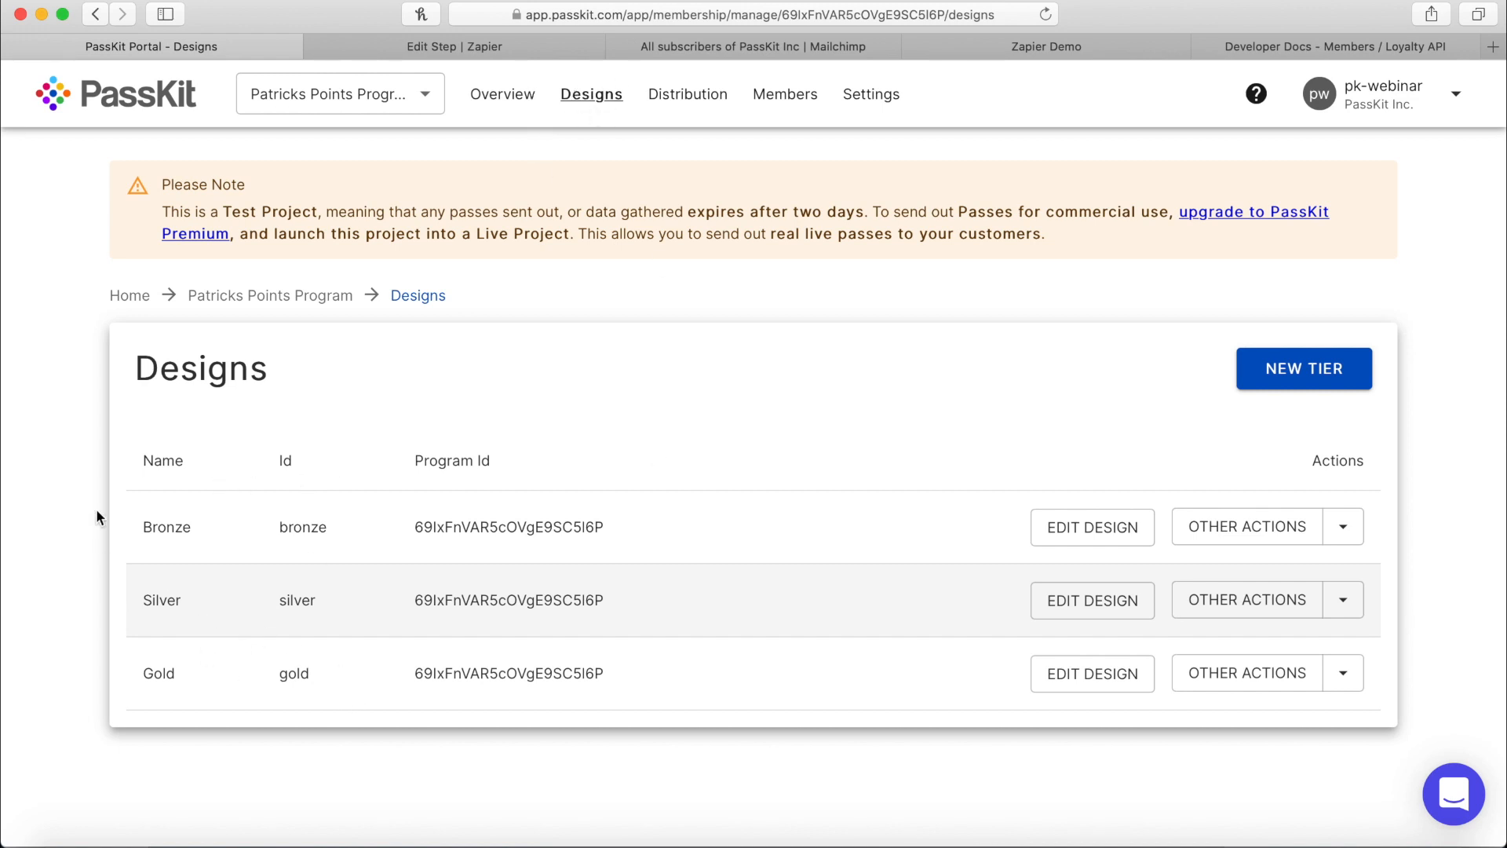
double_click(313, 529)
click(491, 44)
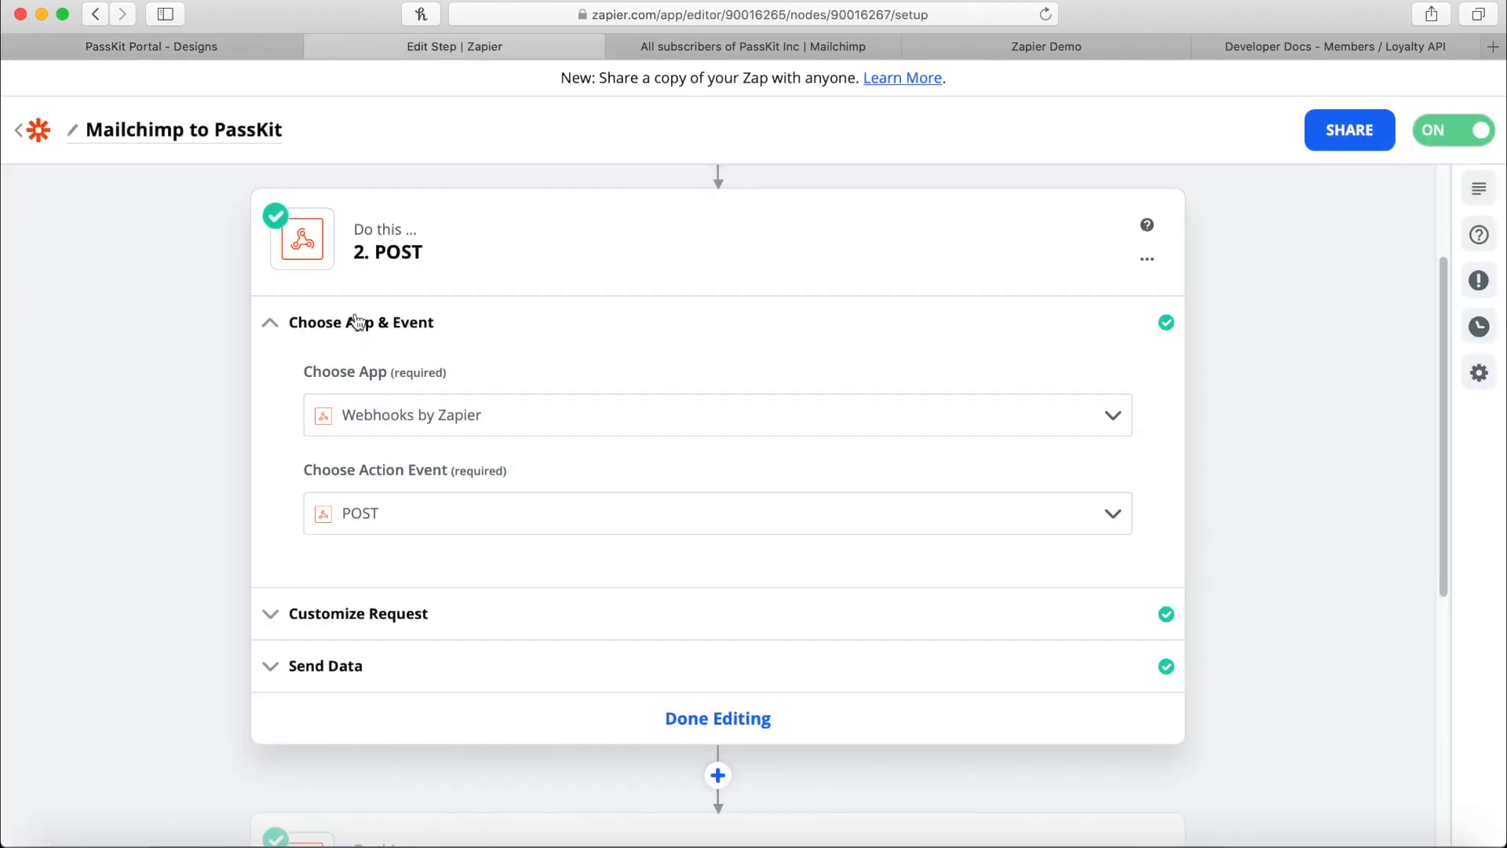
Show the POST request's members/member URL, programId and bronze tierId, then return to the docs.
scroll(359, 317, up, 3)
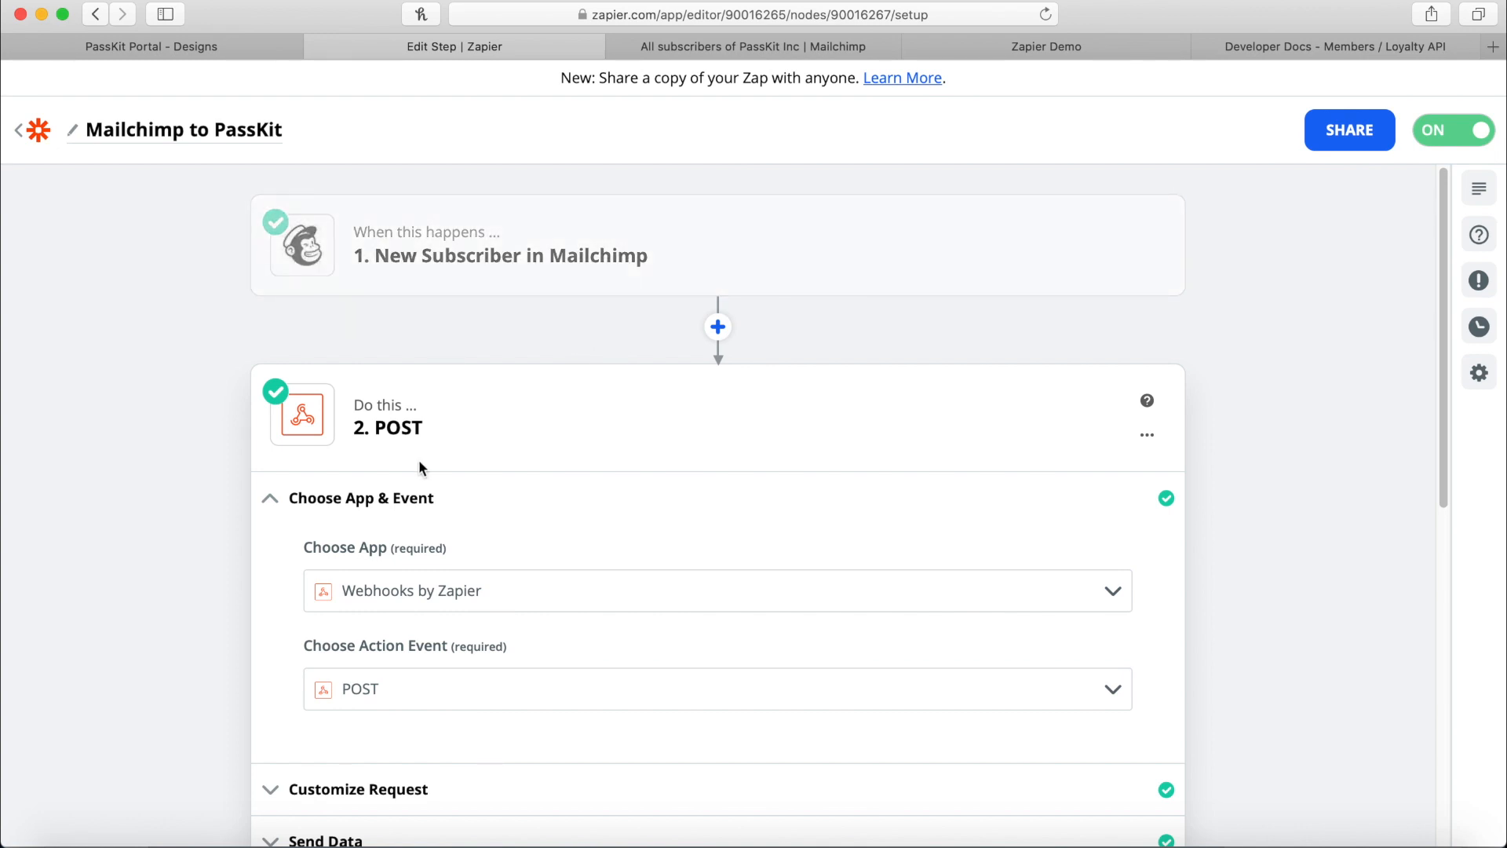
scroll(417, 458, down, 3)
click(370, 680)
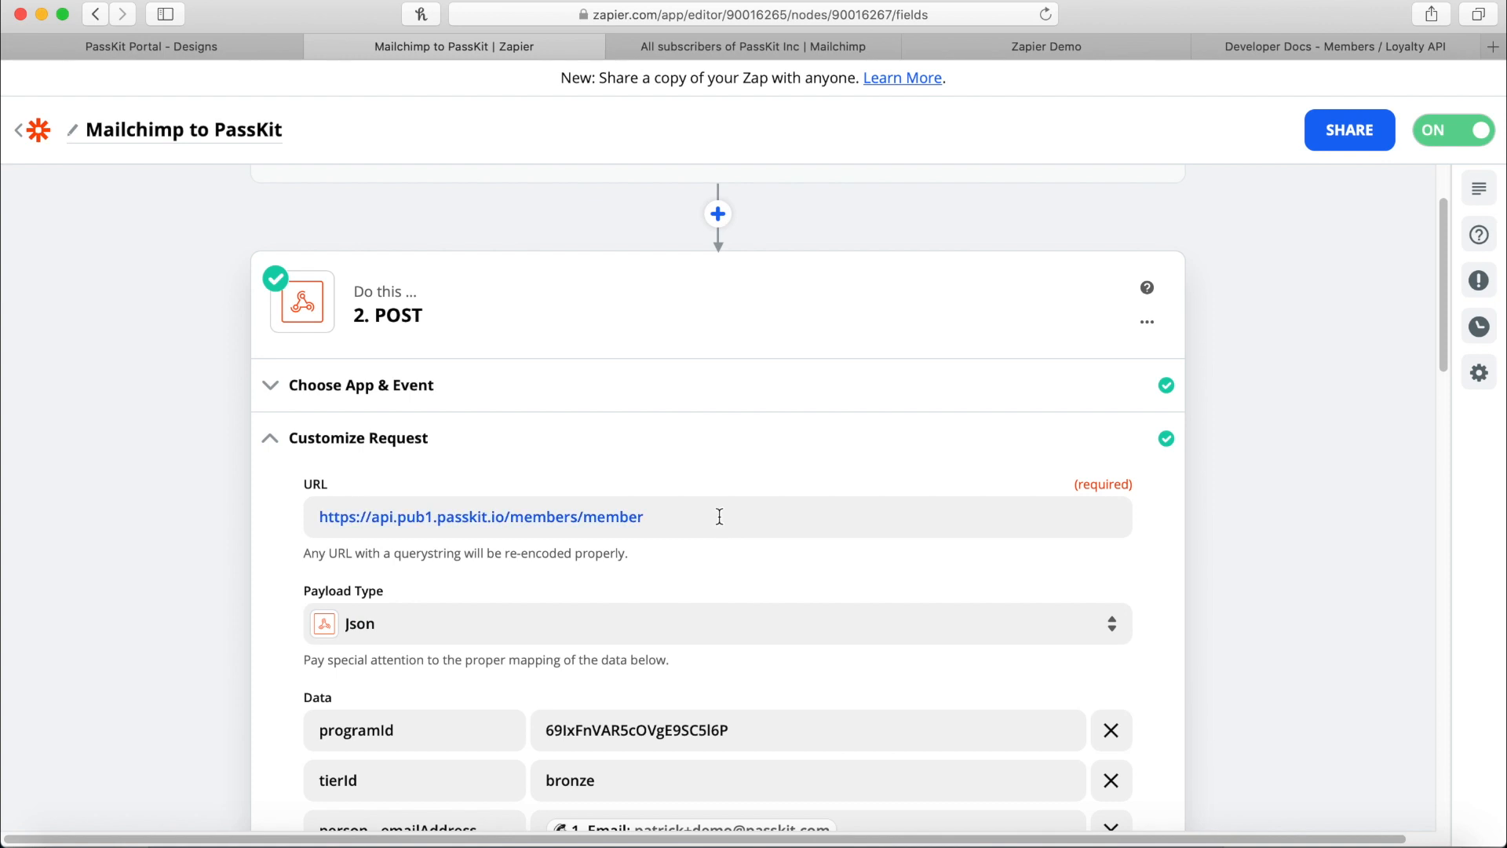
drag(717, 515, 320, 516)
click(504, 474)
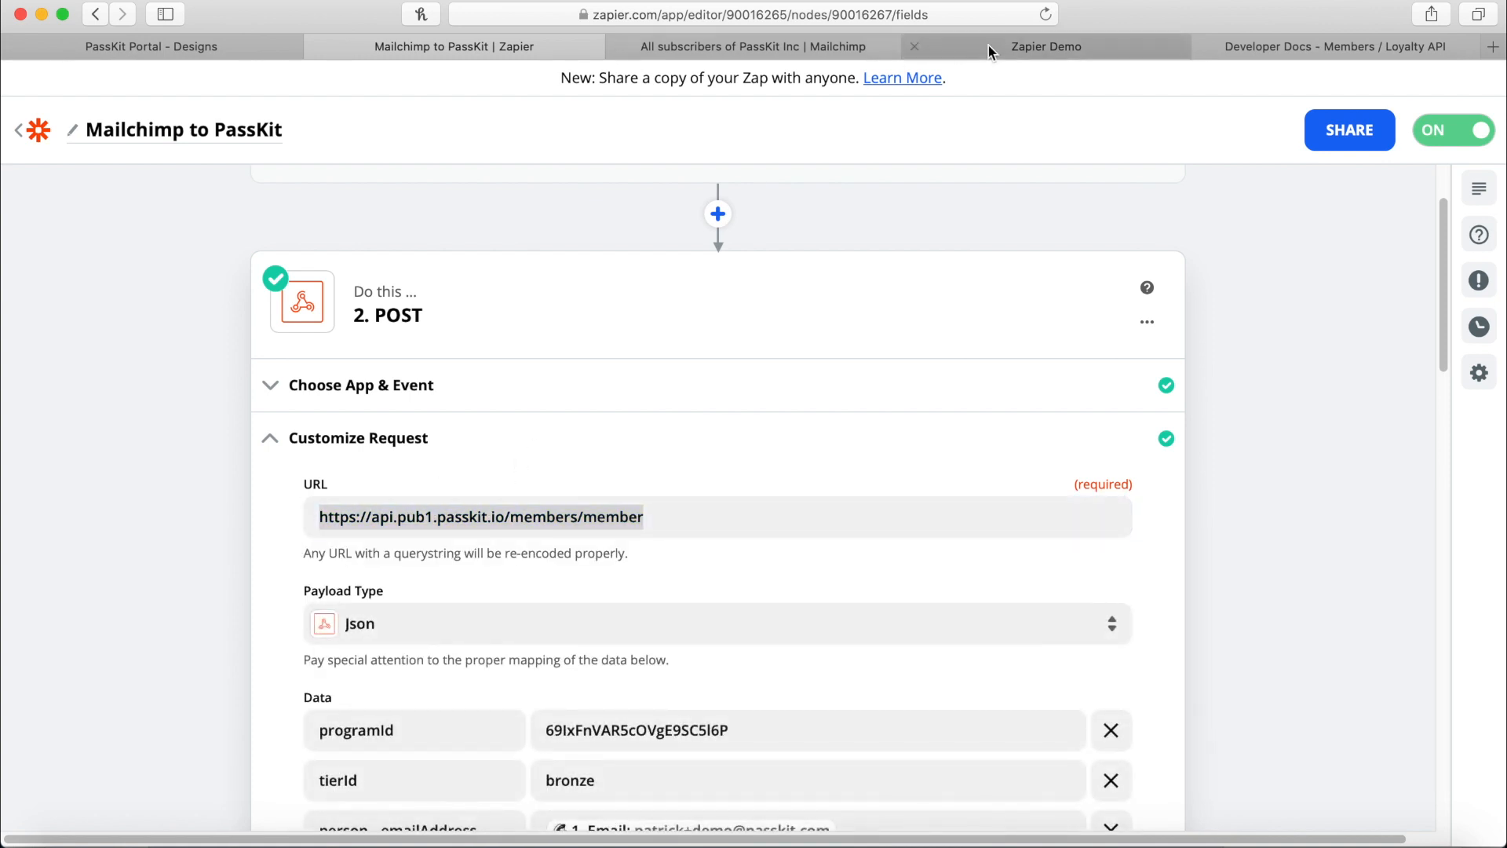
click(1259, 47)
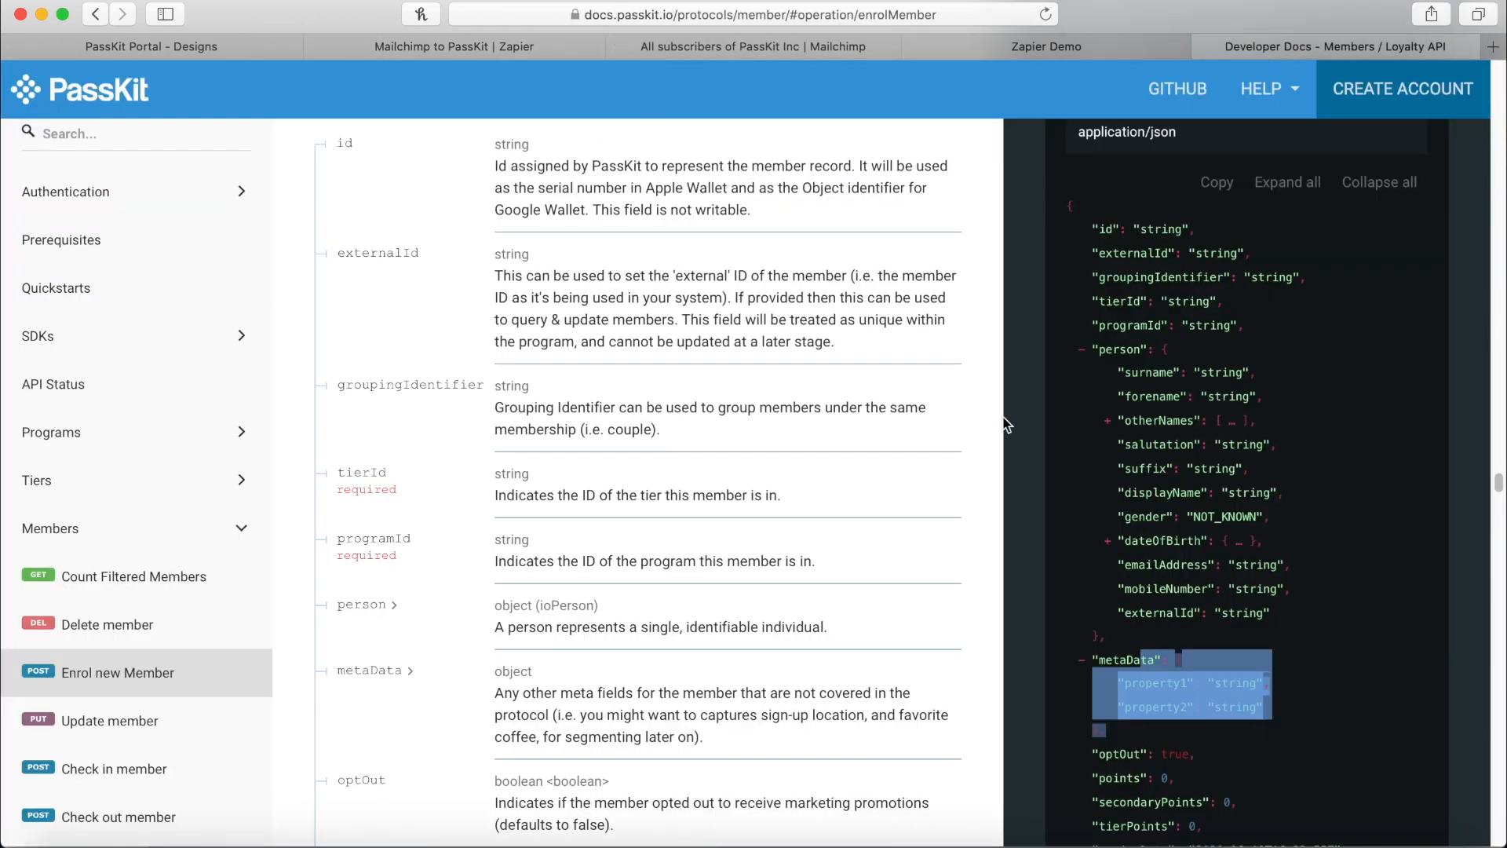
scroll(1133, 328, up, 1)
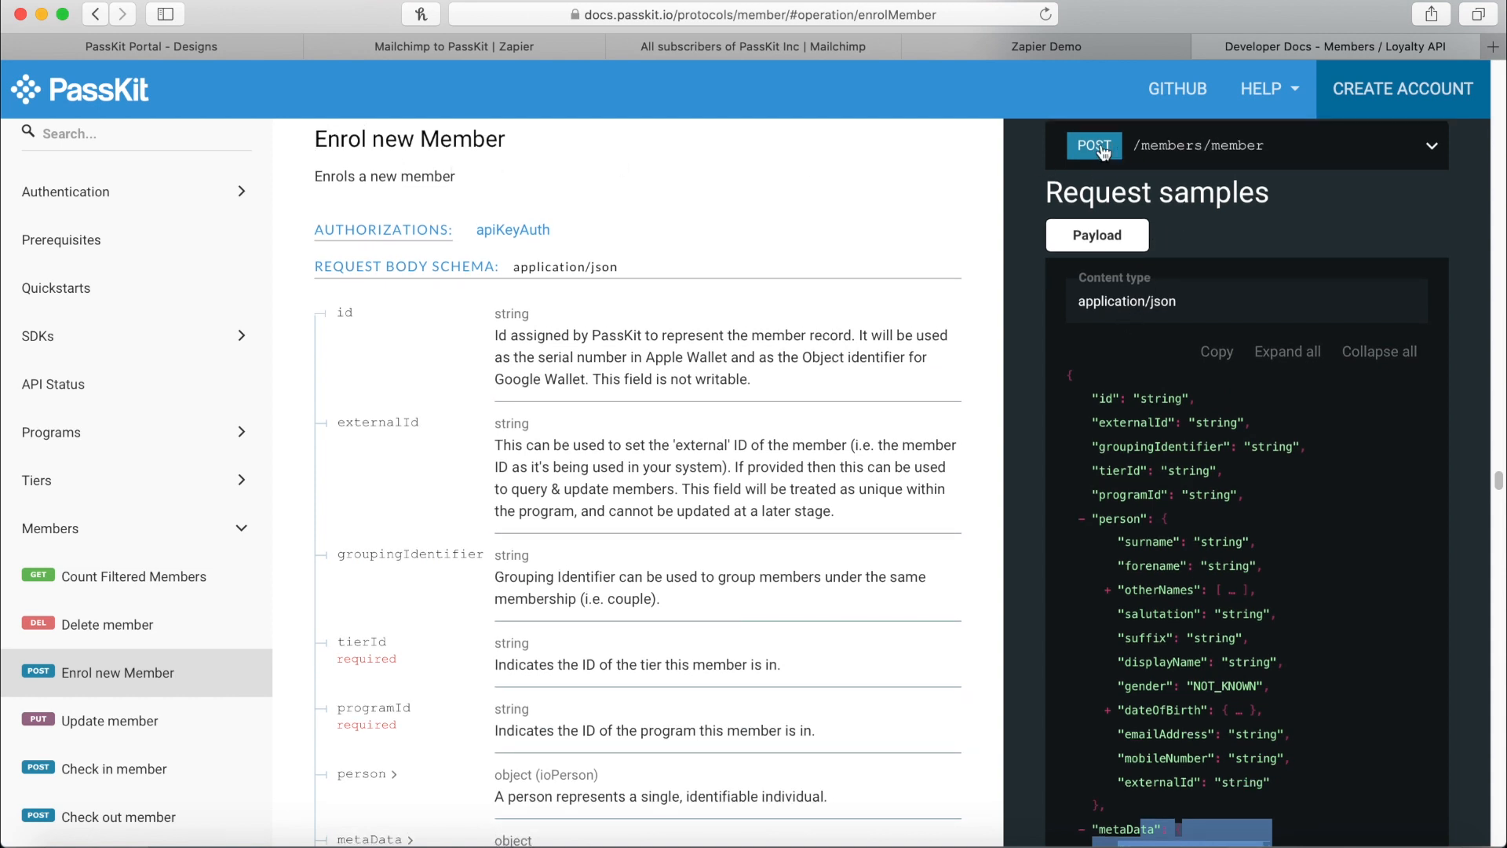
click(1207, 148)
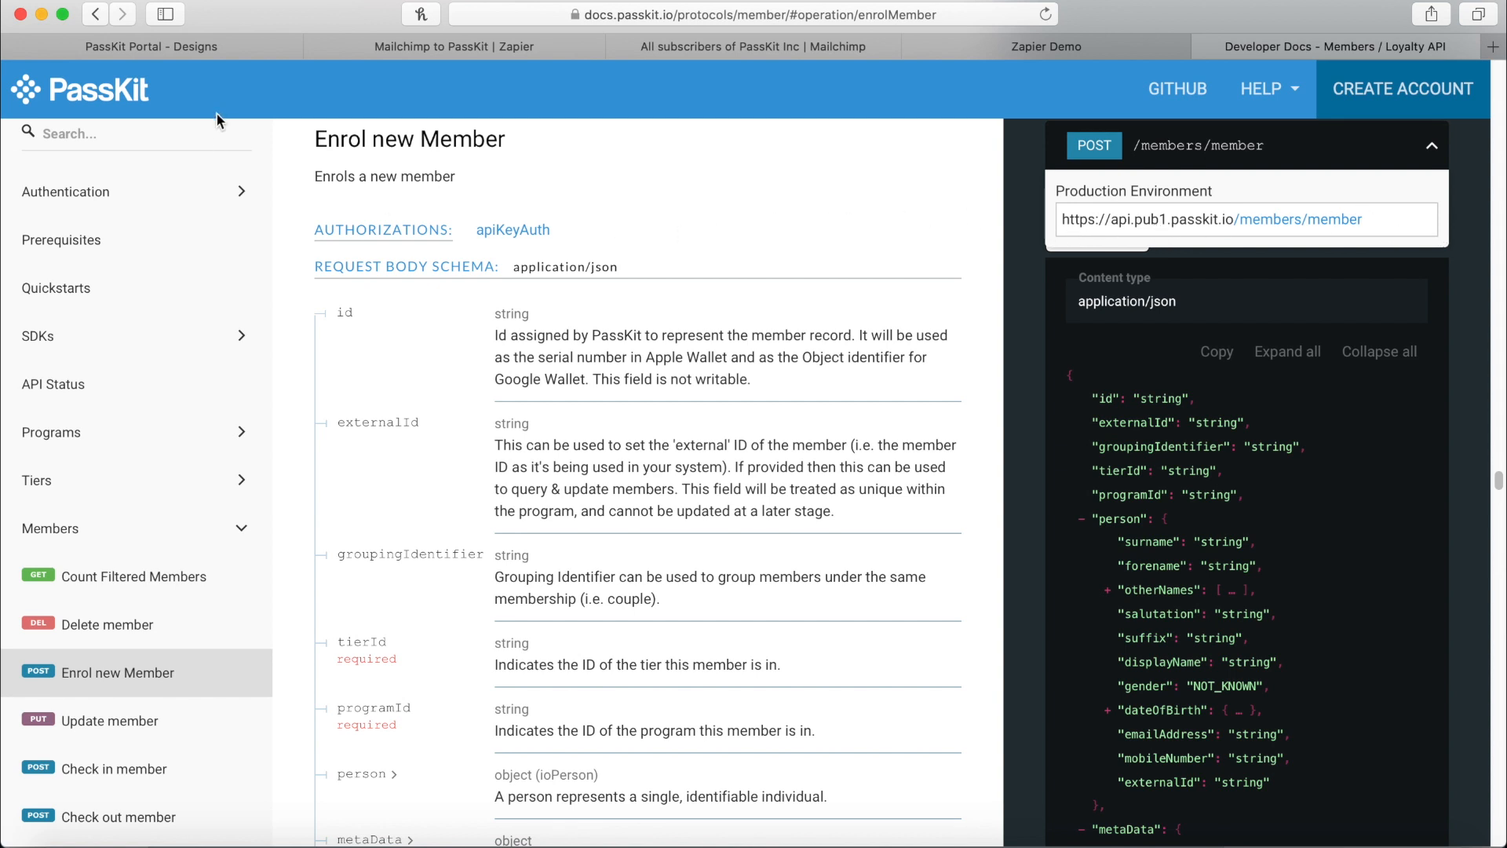
click(463, 49)
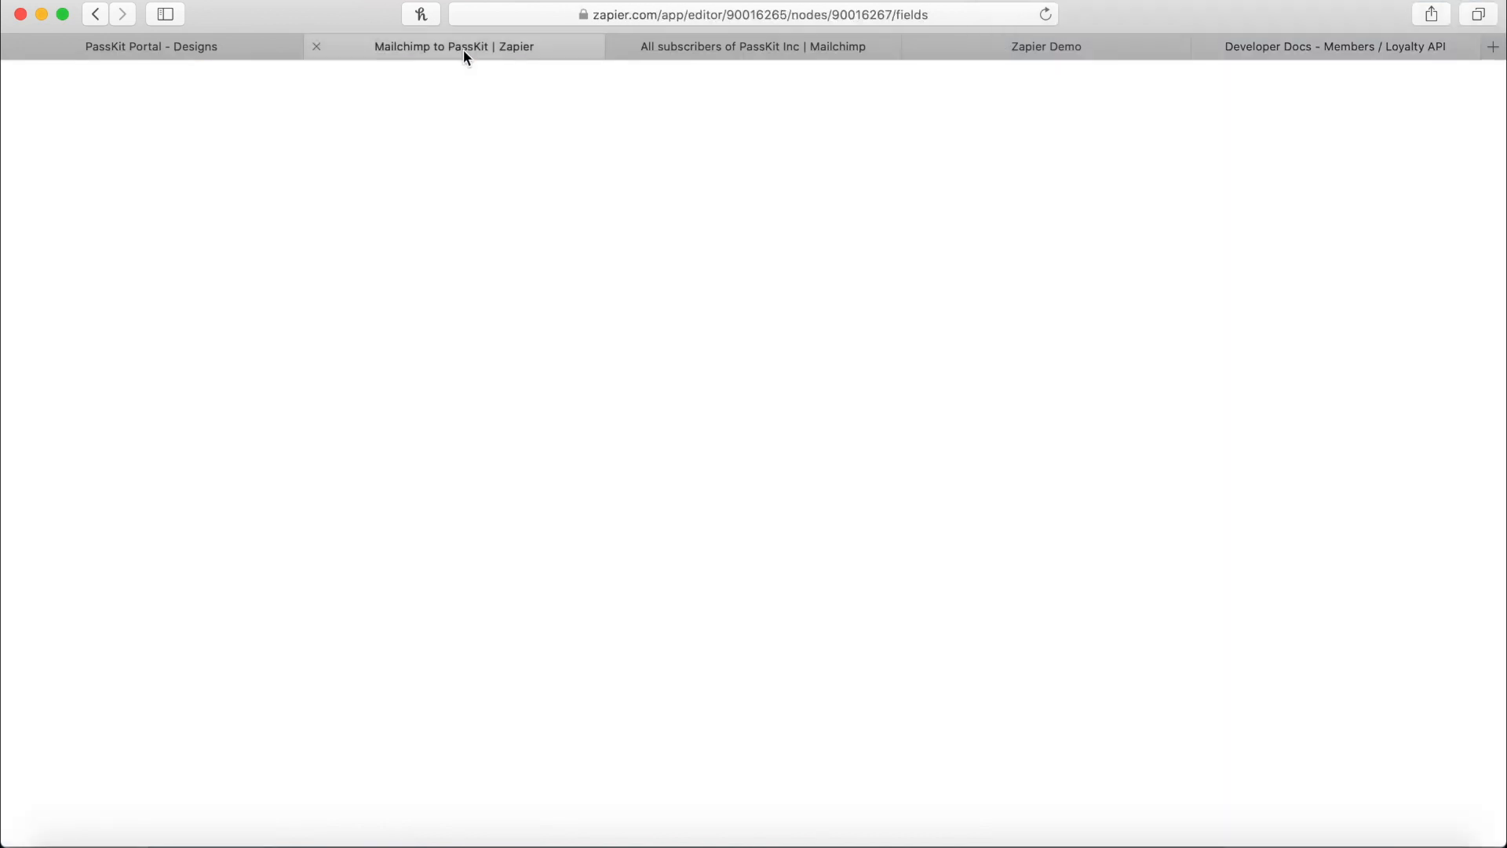
scroll(660, 416, down, 1)
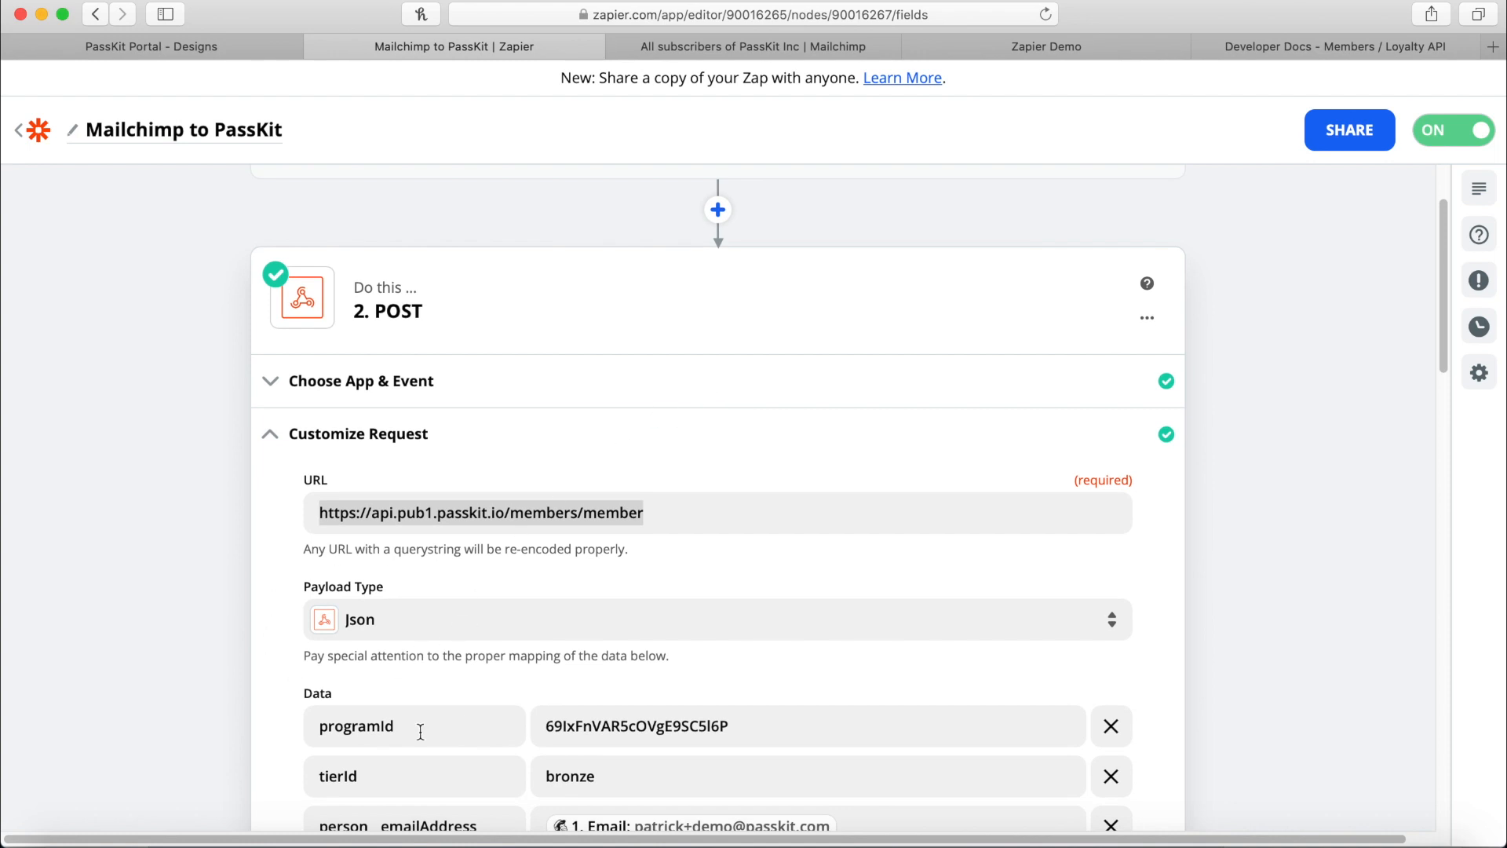
scroll(465, 600, down, 1)
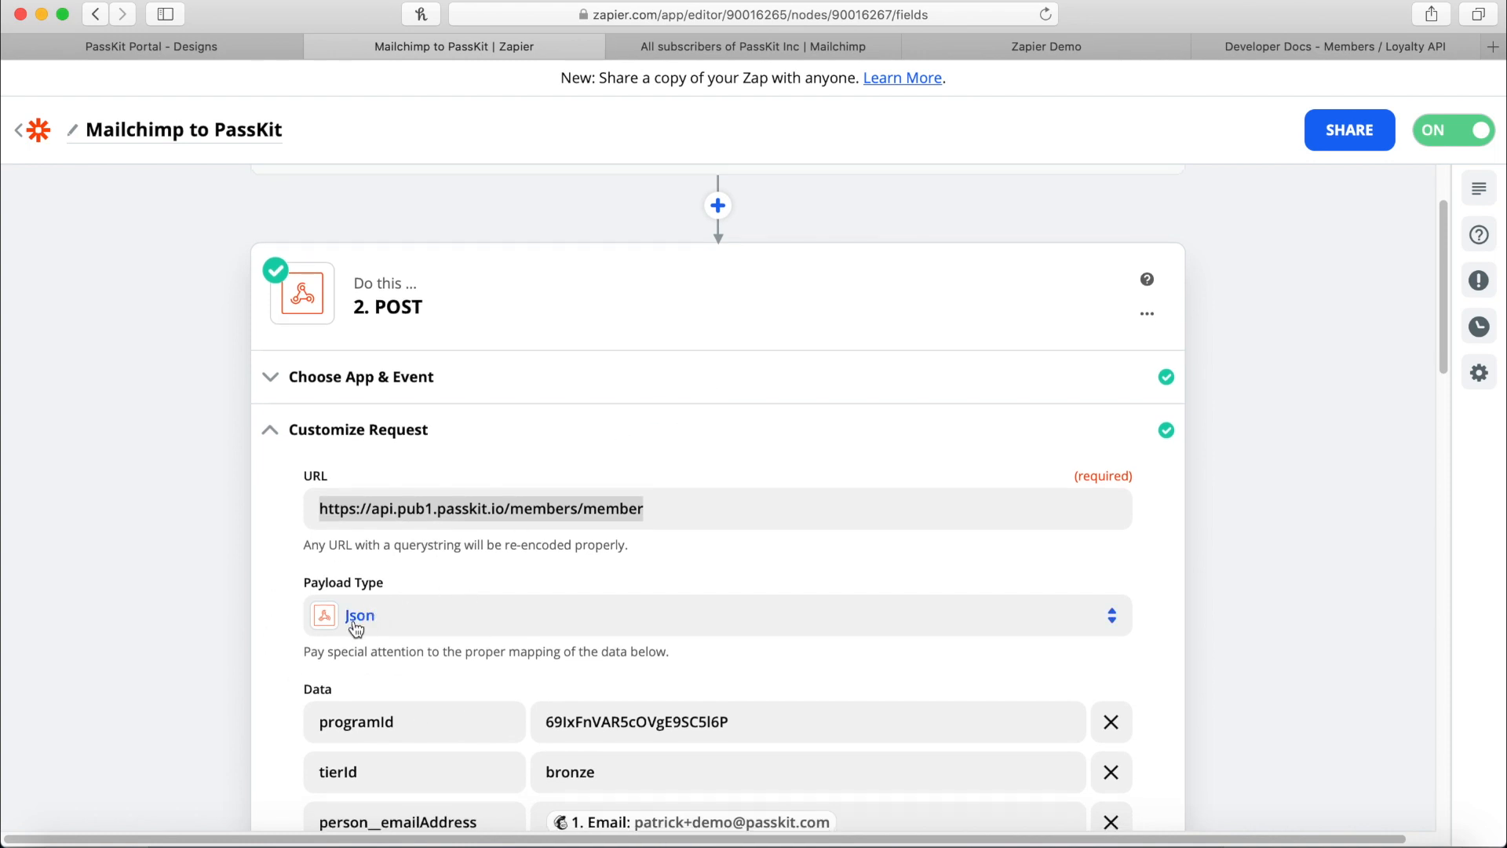
click(1388, 47)
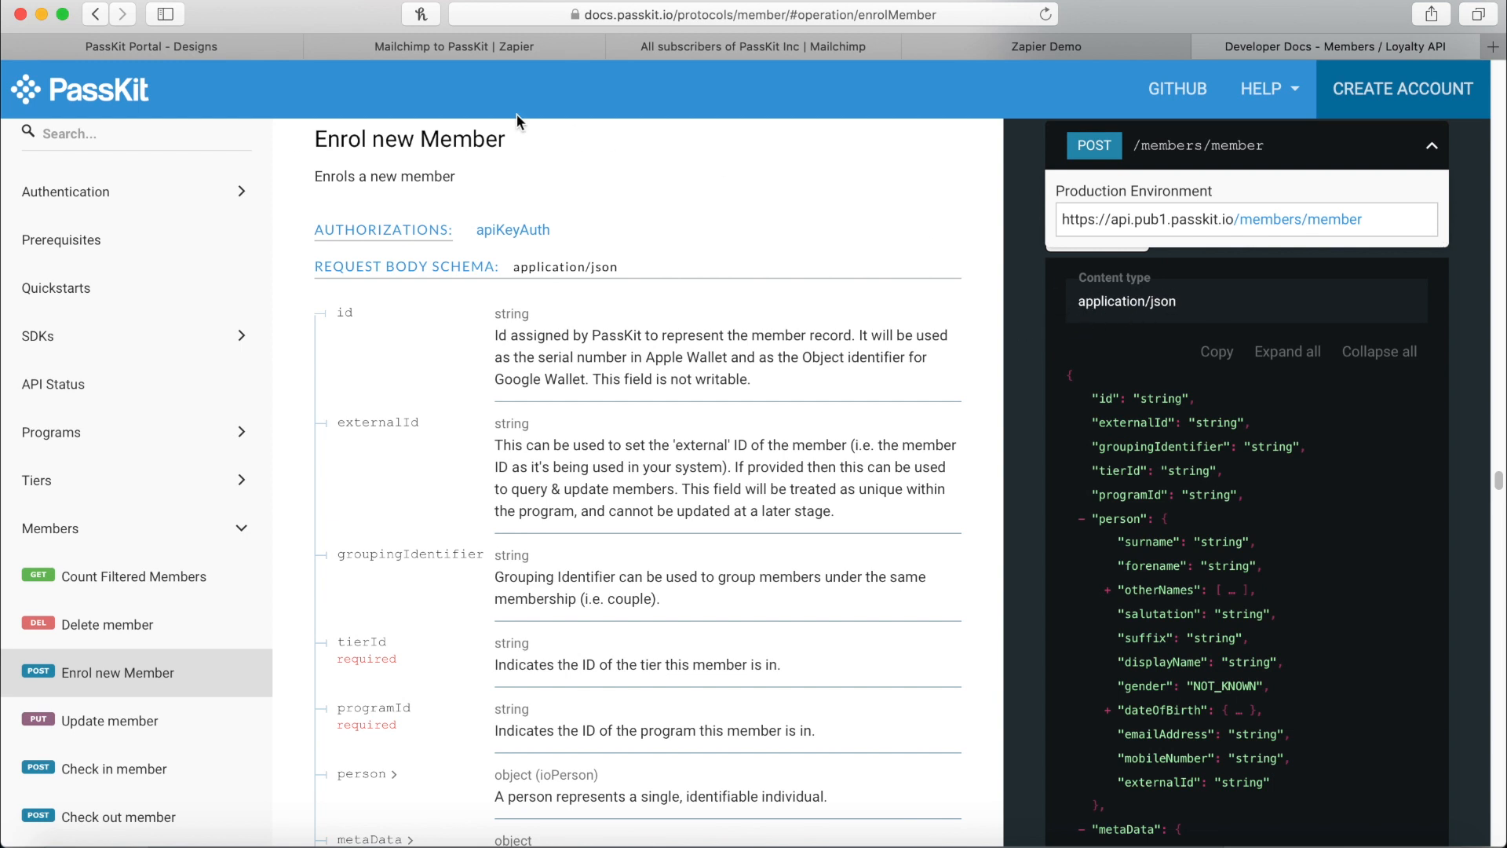
click(409, 45)
drag(319, 505, 638, 492)
scroll(735, 471, down, 3)
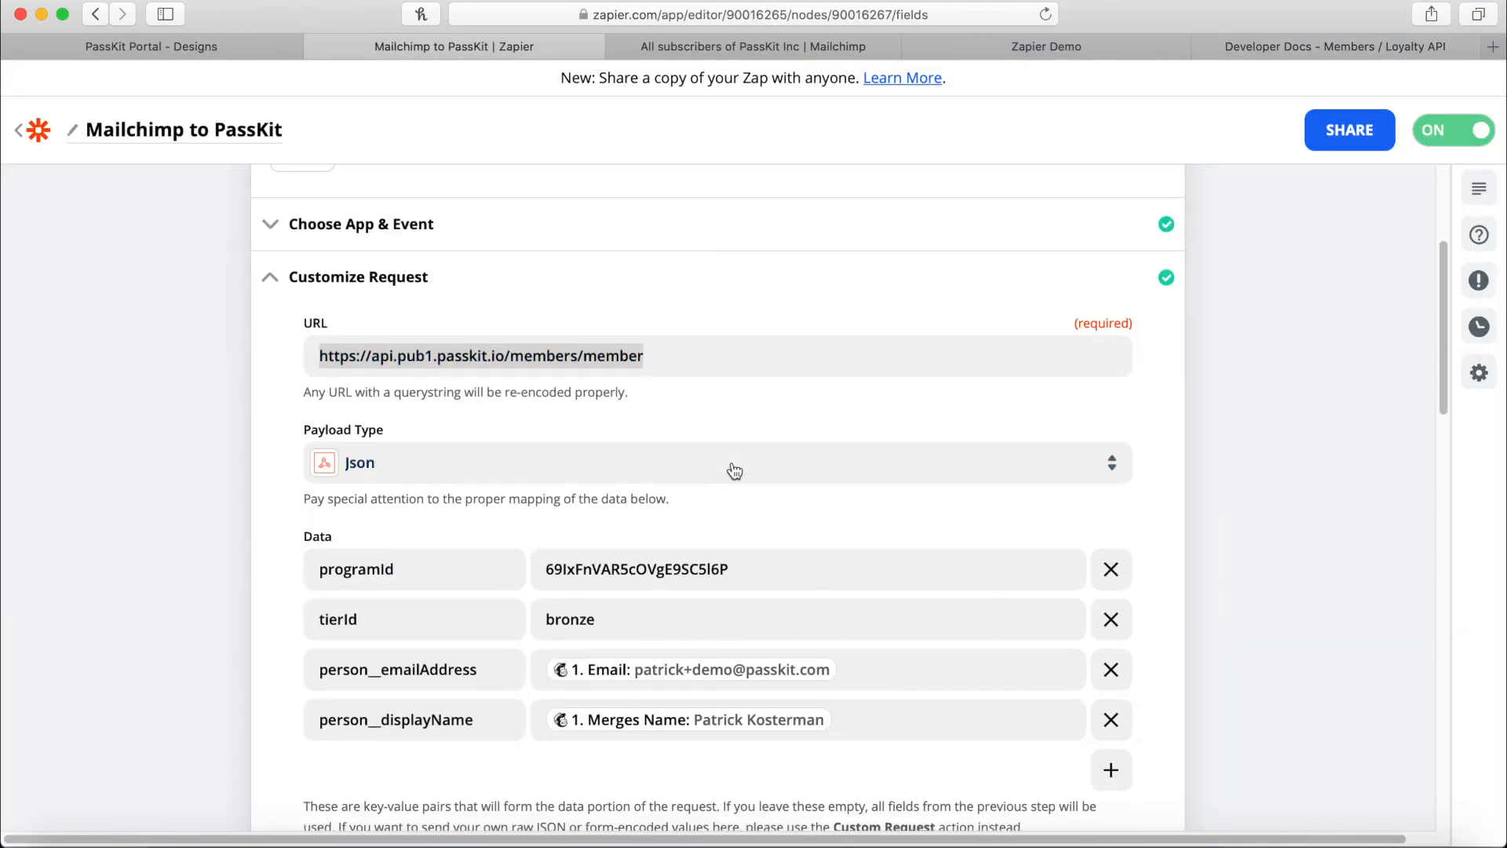
scroll(735, 471, down, 2)
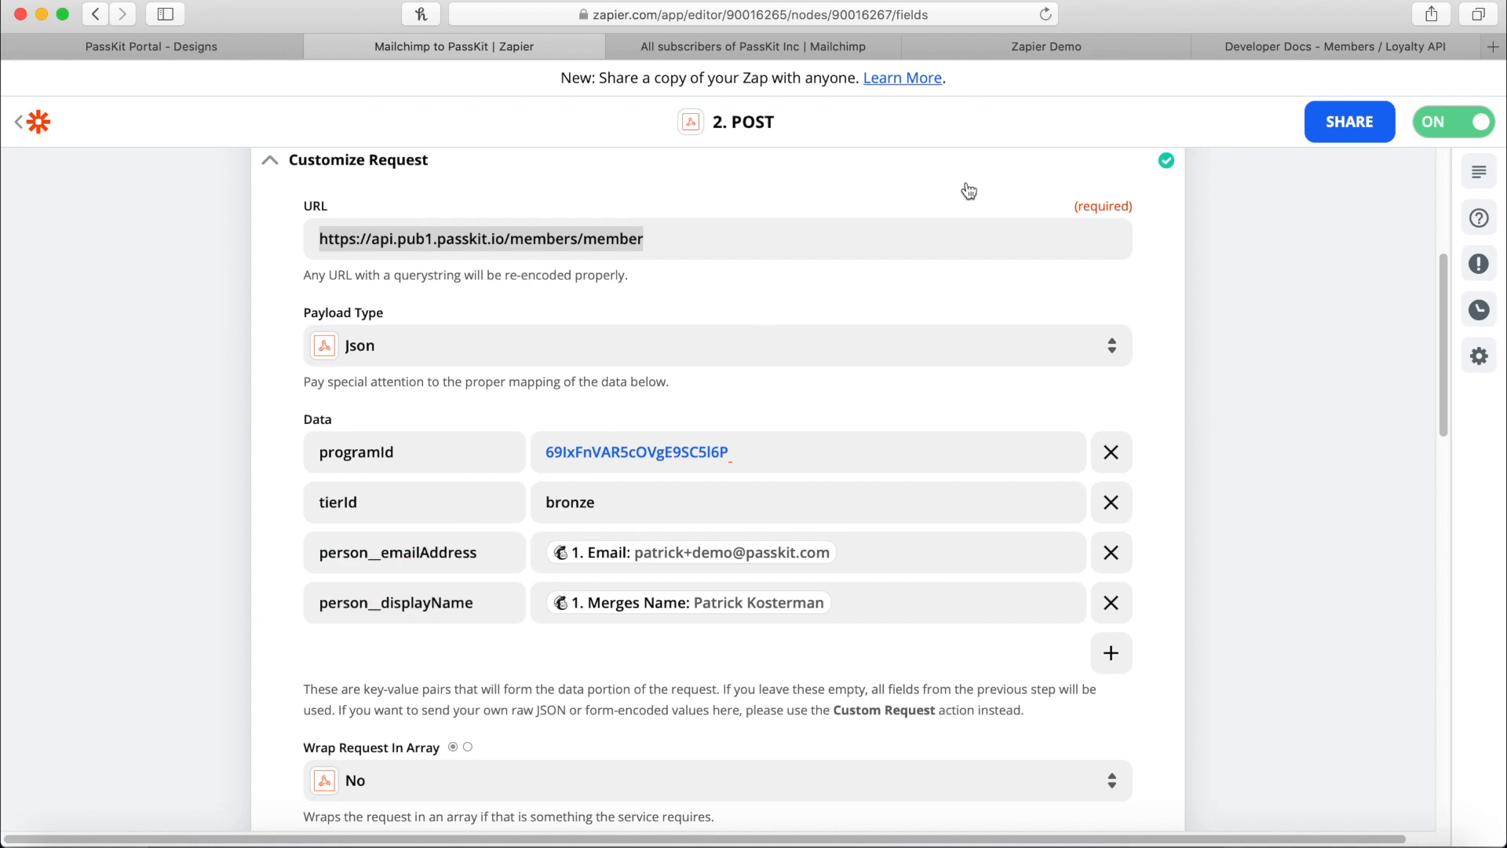
click(1304, 46)
double_click(374, 641)
double_click(391, 704)
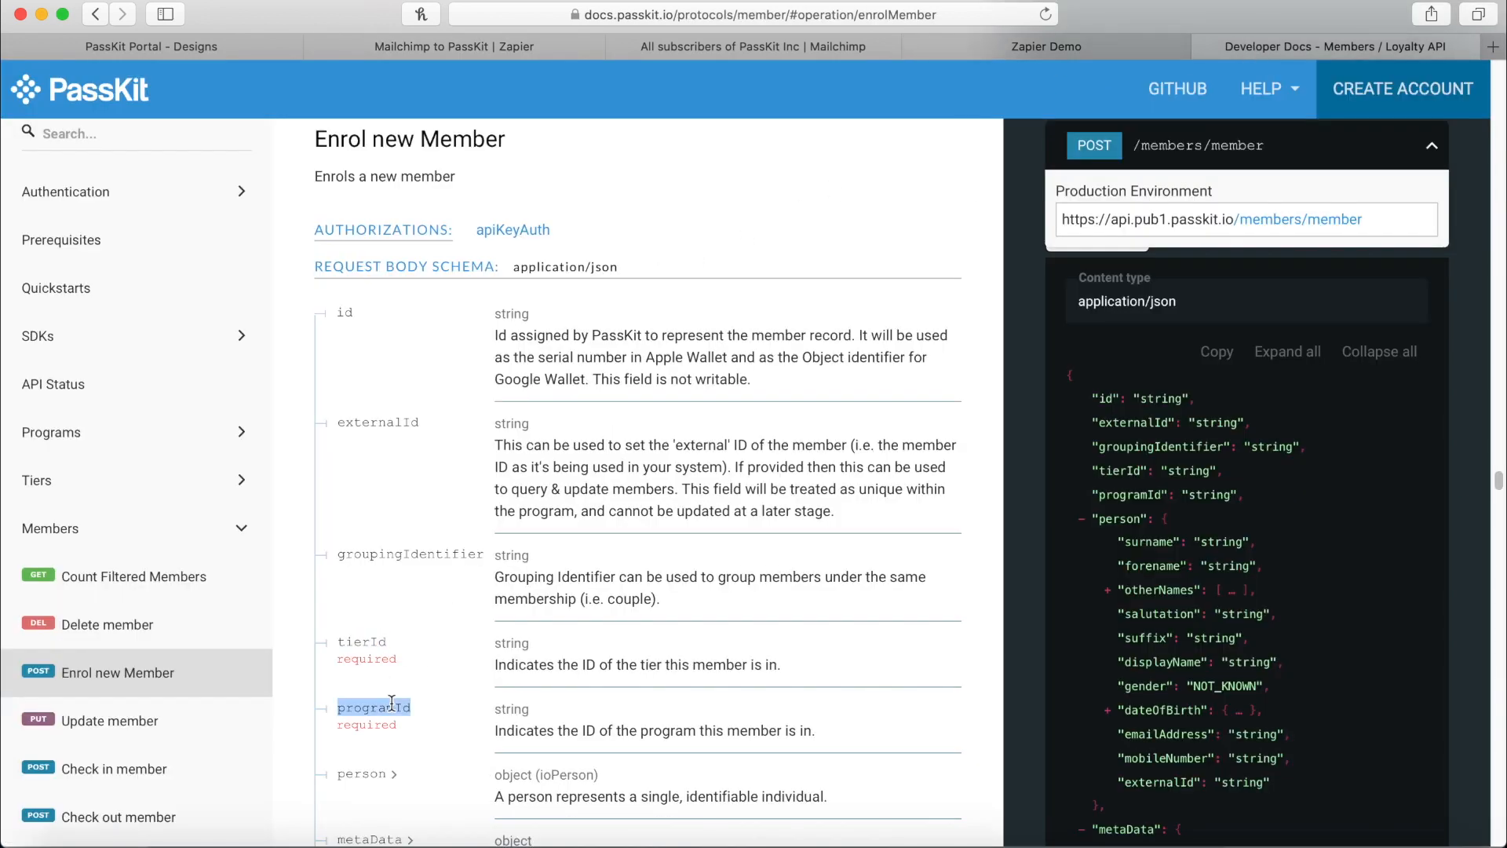
click(493, 41)
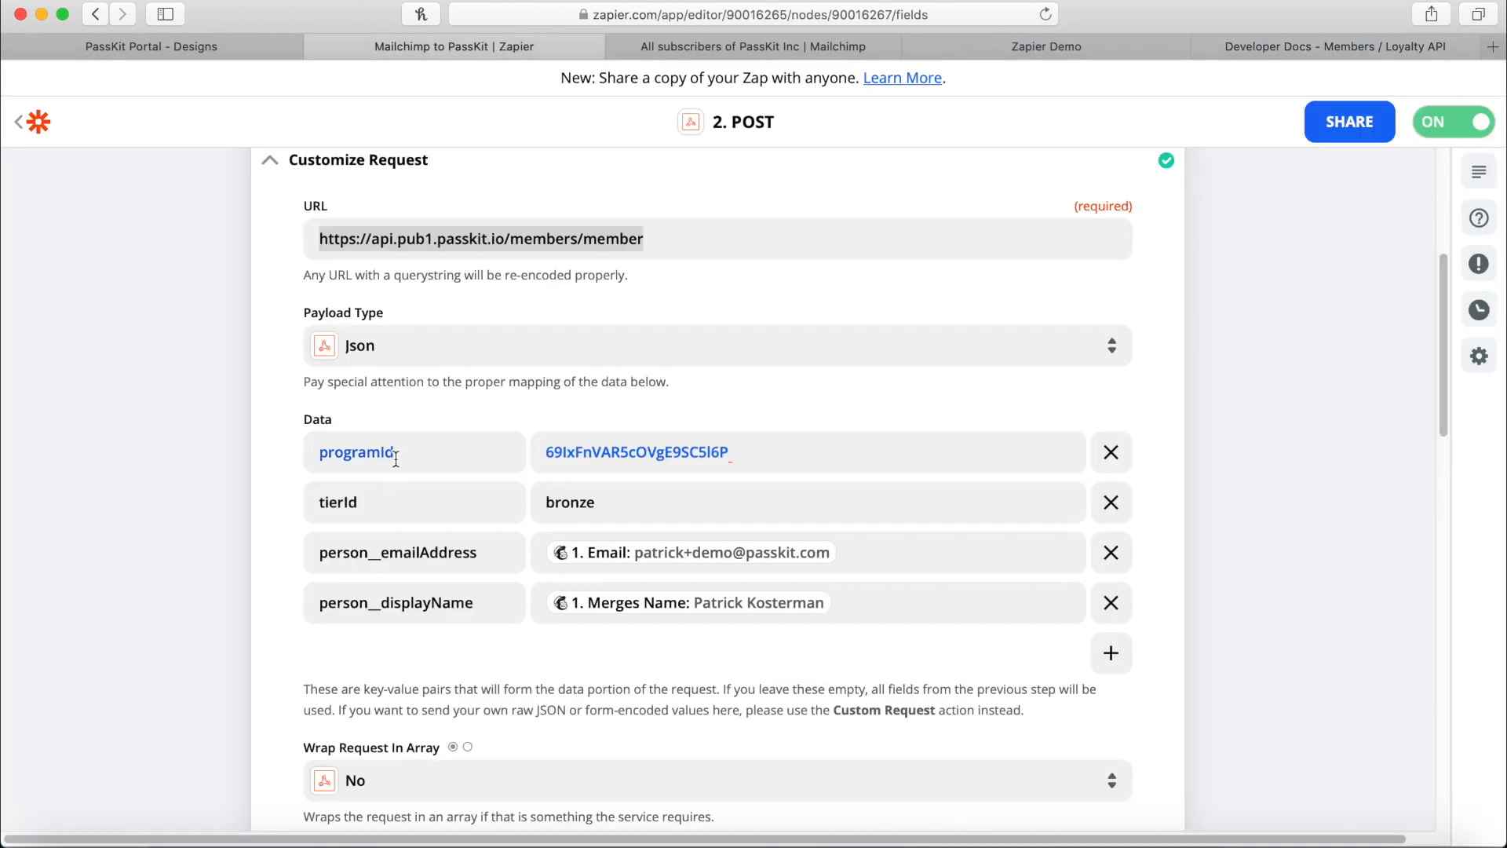
click(767, 453)
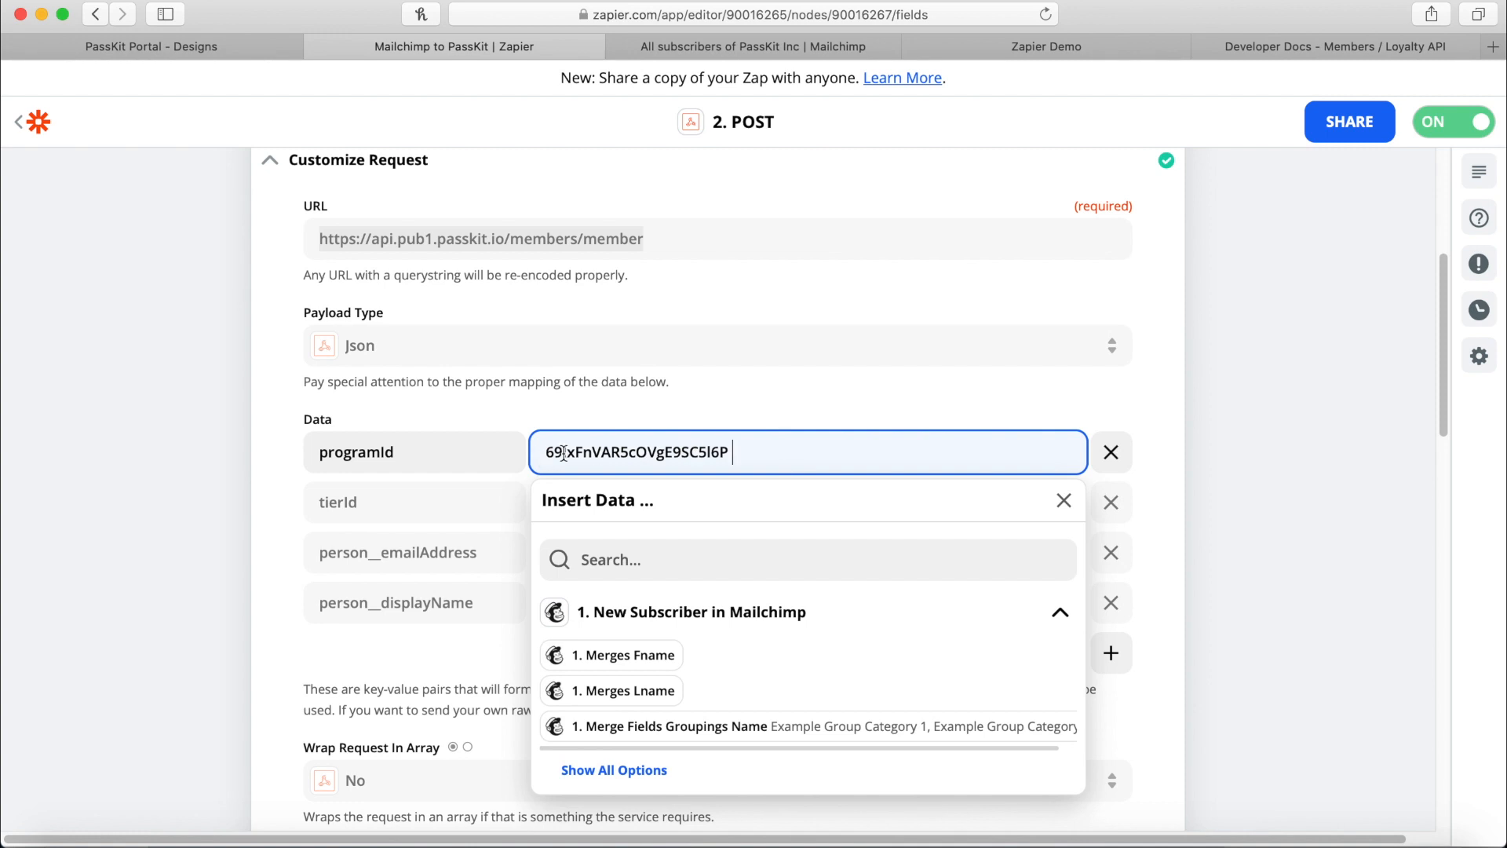
double_click(629, 453)
click(514, 430)
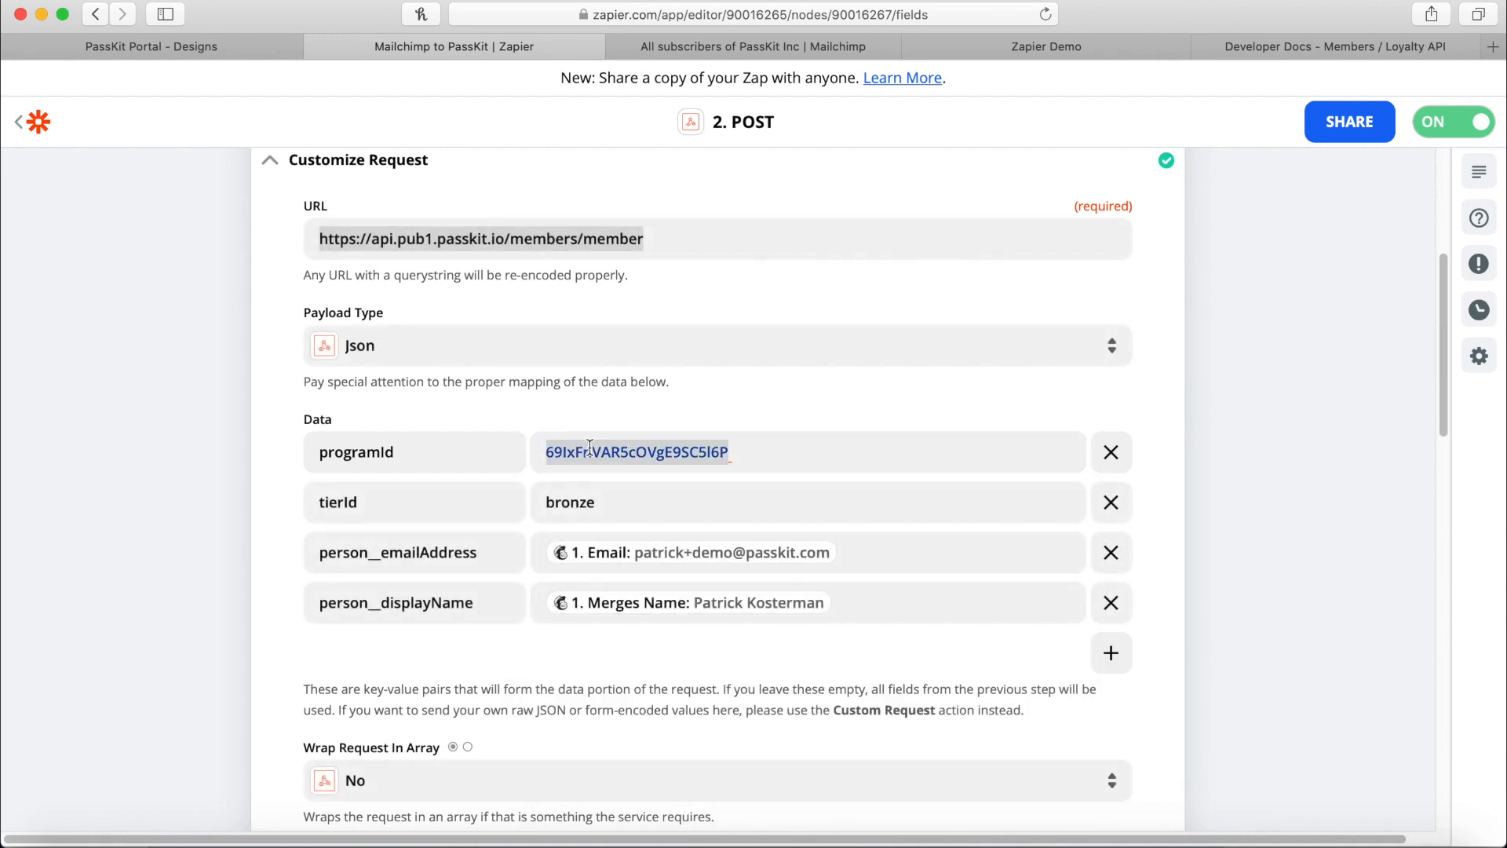
click(394, 503)
click(643, 504)
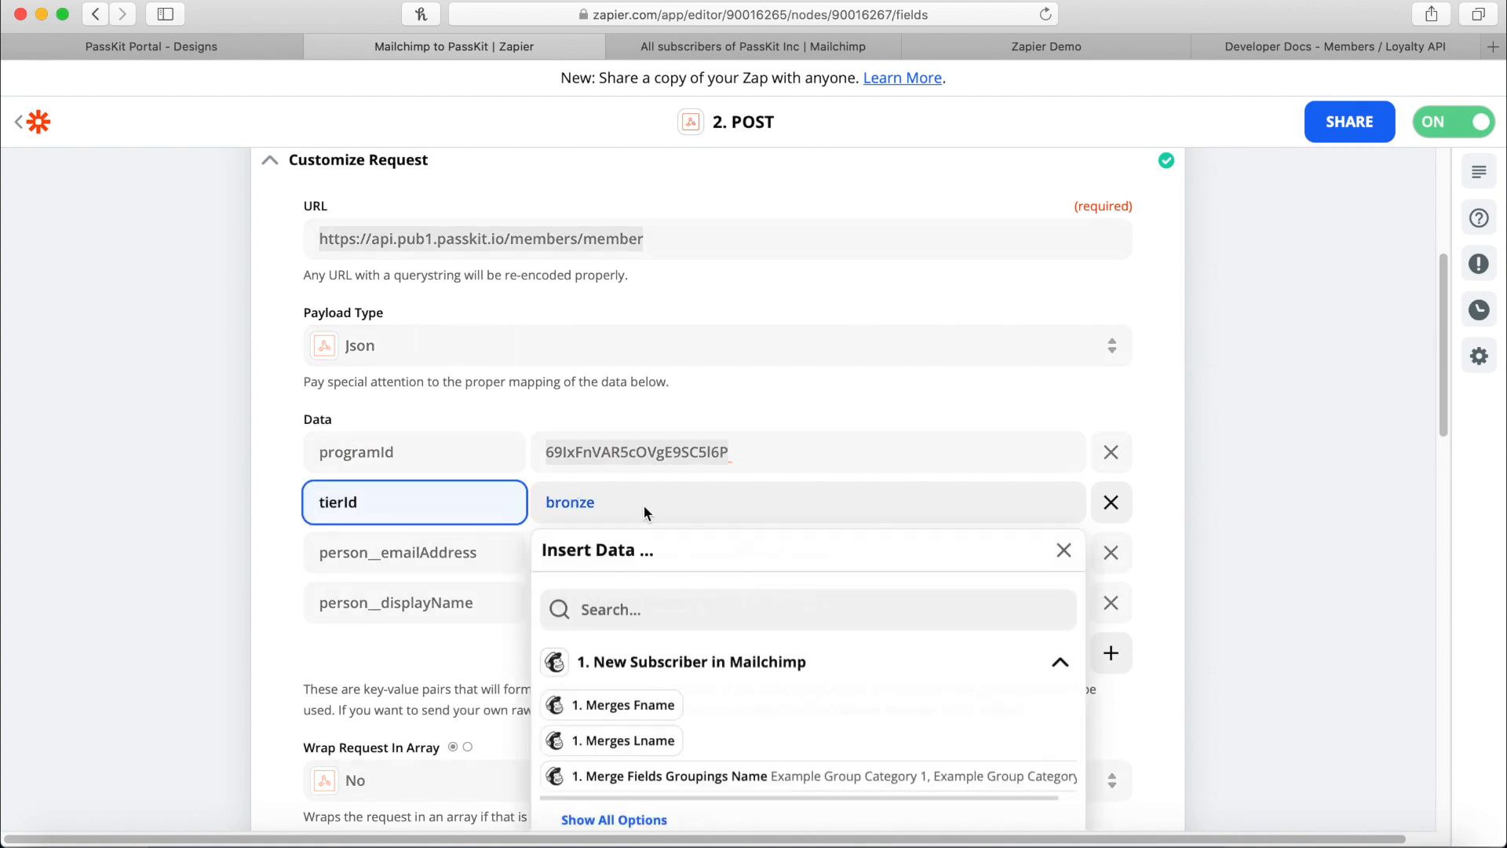
click(585, 421)
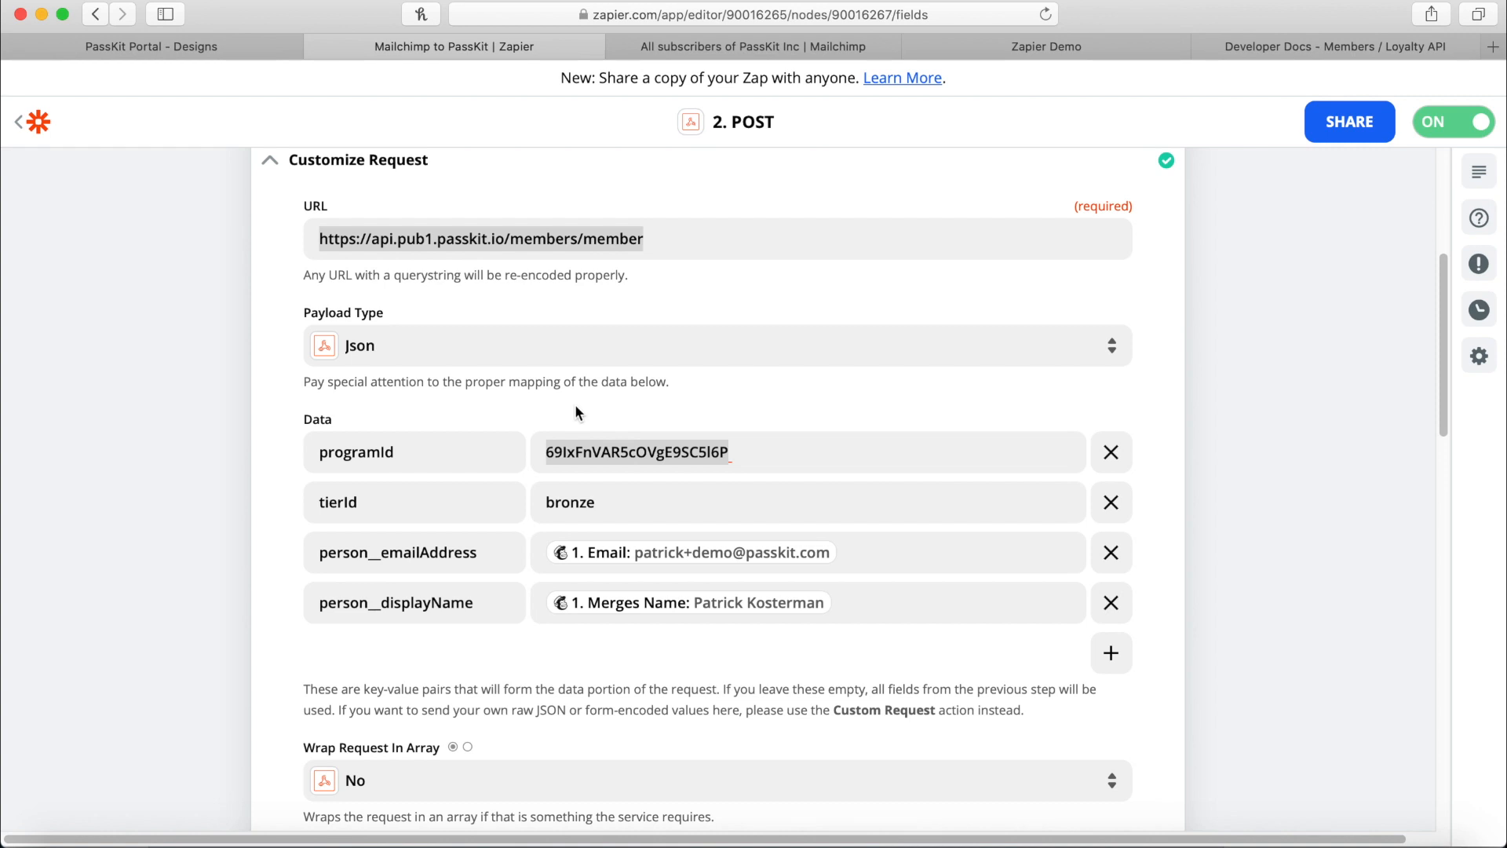
scroll(652, 355, up, 1)
scroll(654, 359, up, 5)
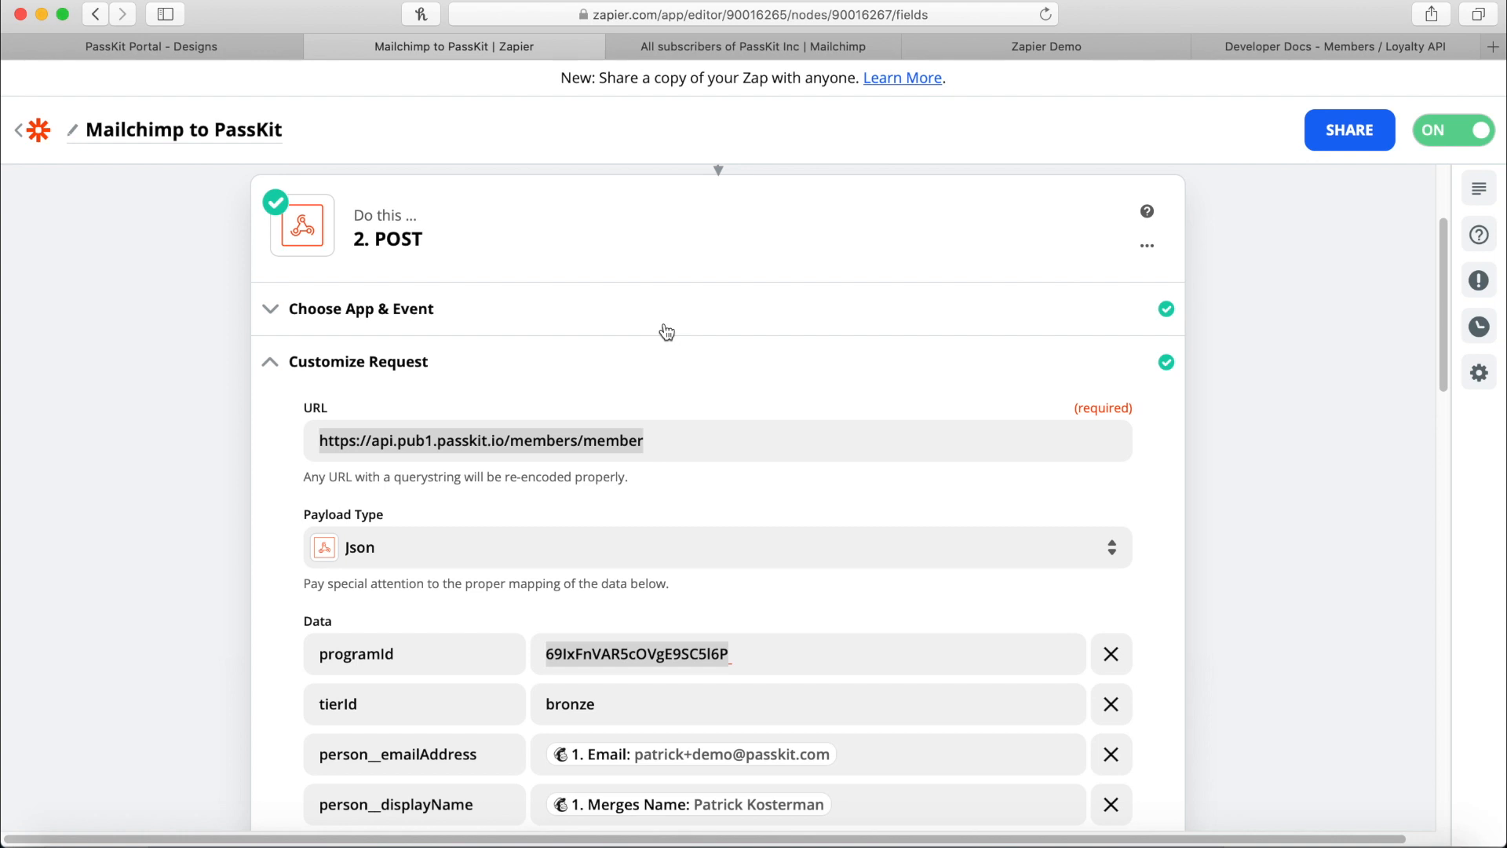
scroll(667, 333, down, 1)
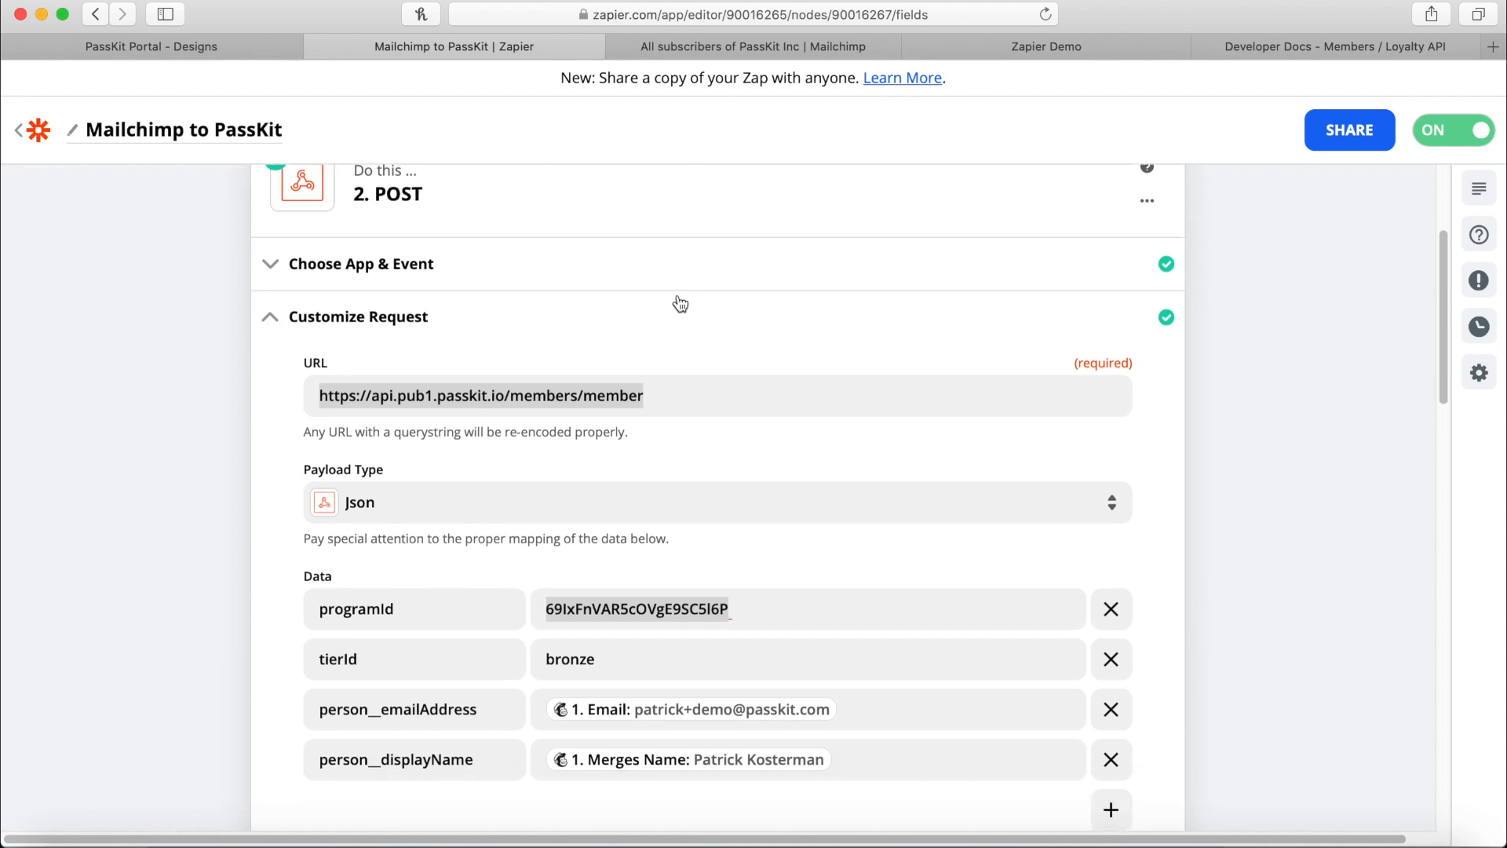
scroll(671, 305, down, 1)
scroll(393, 701, down, 1)
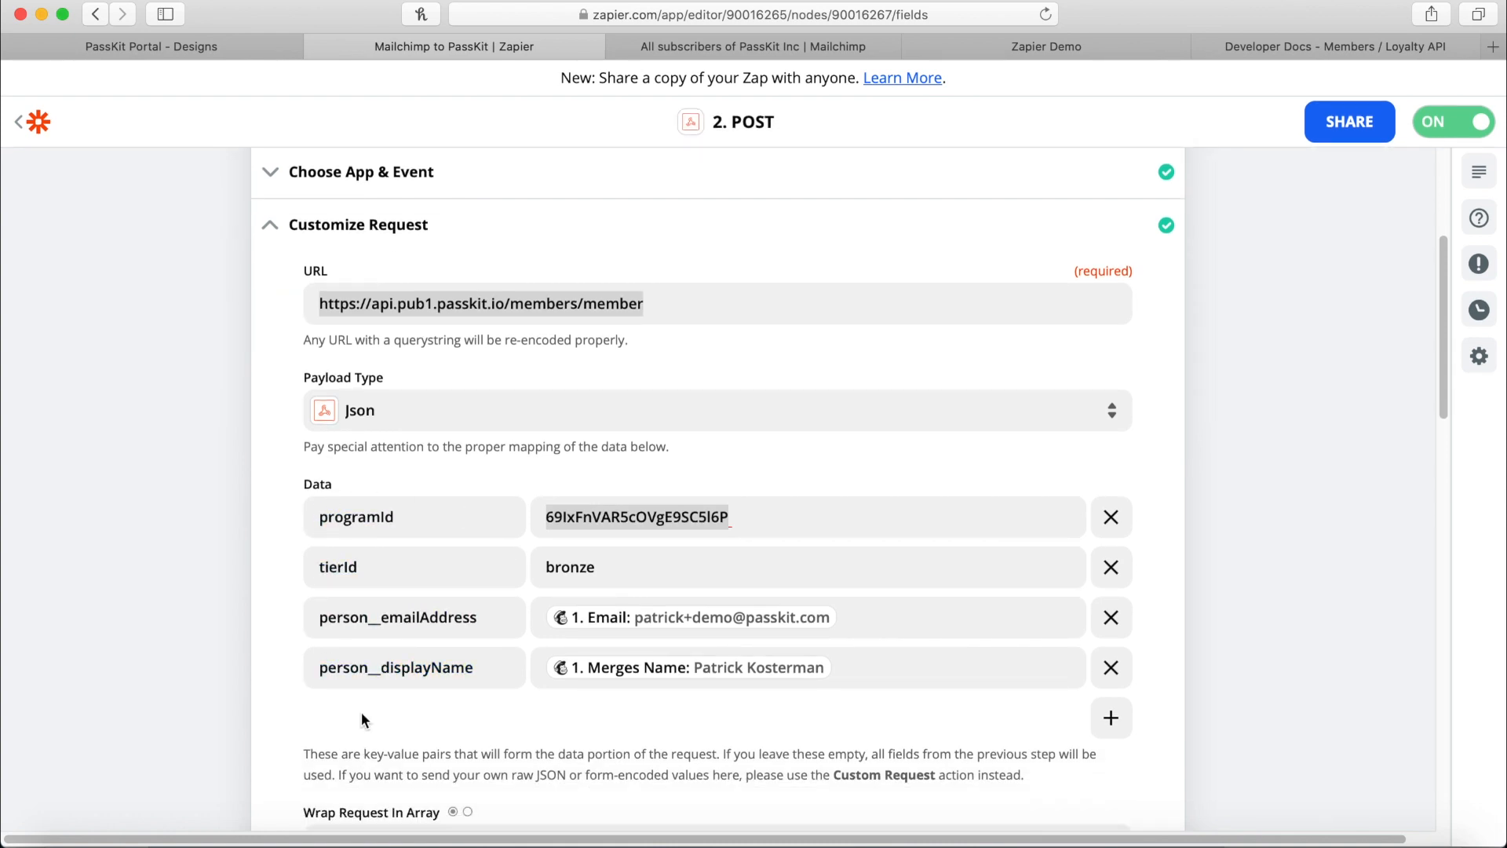
Review the person, metaData and passOverrides keys in the Enrol new Member JSON sample.
click(1303, 47)
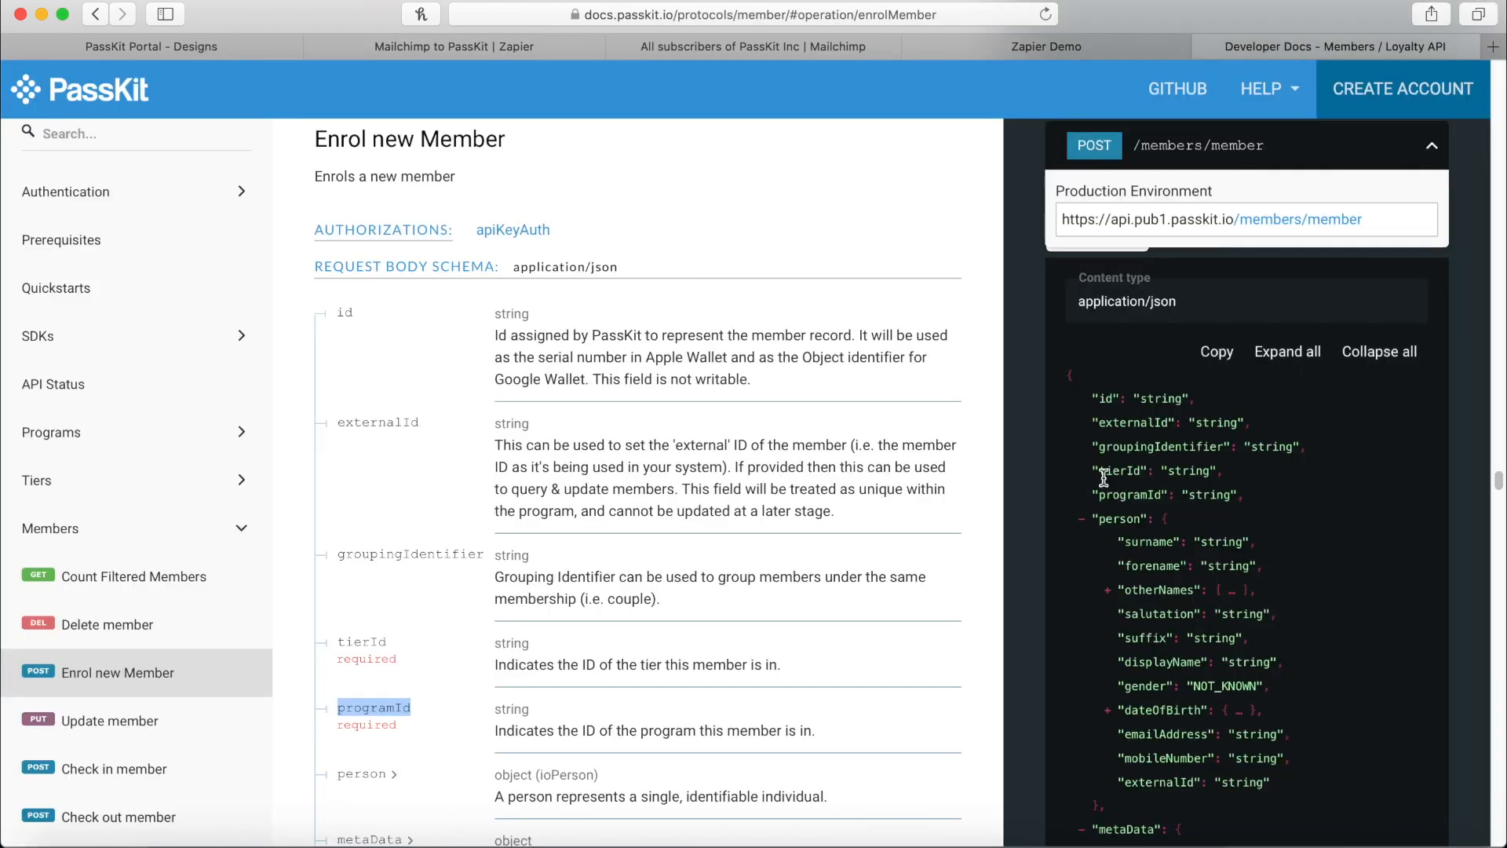
click(1075, 383)
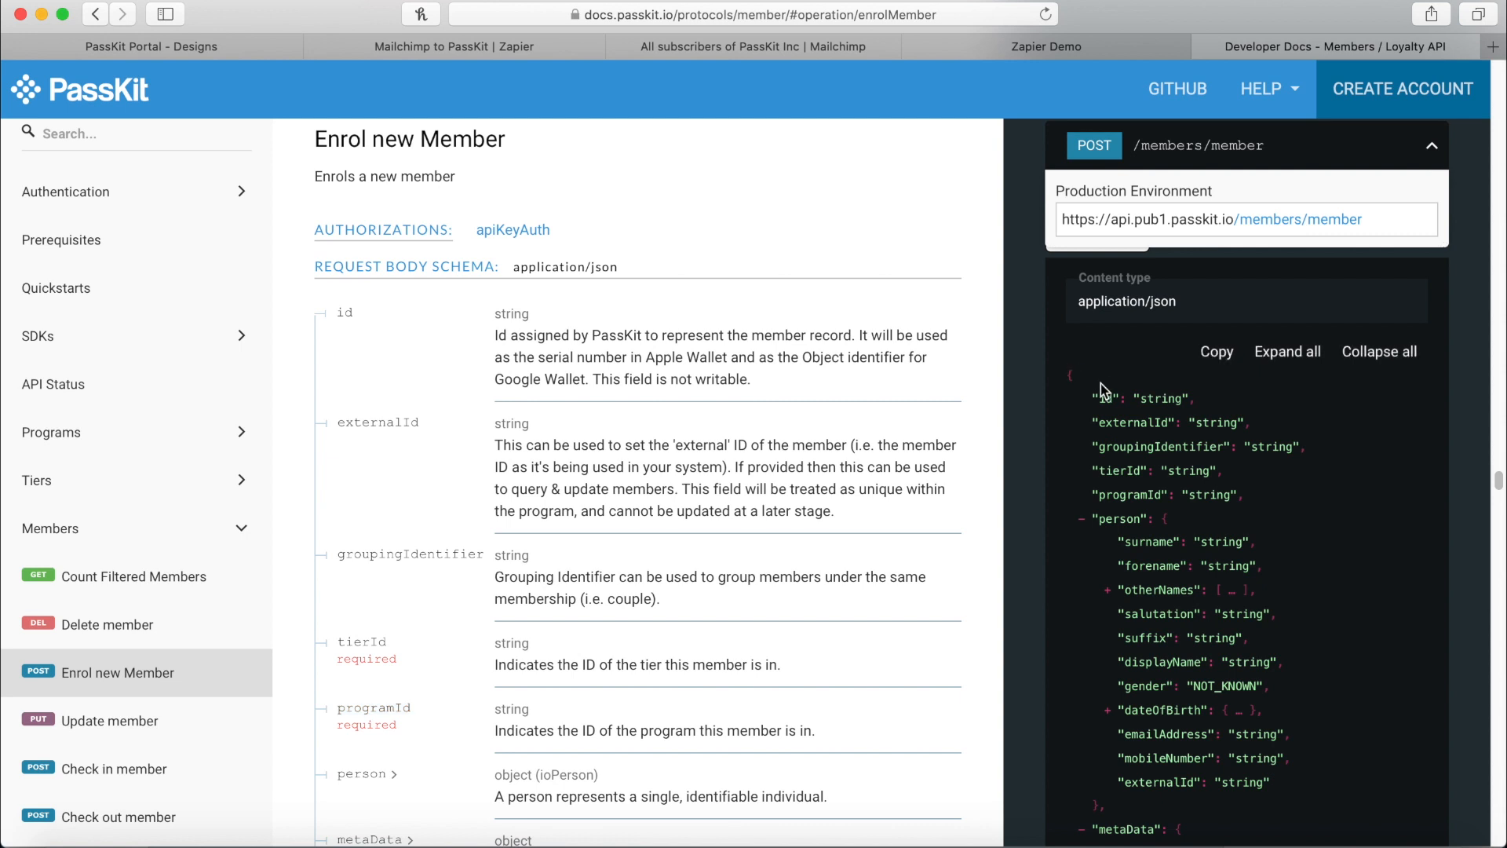
double_click(1118, 518)
scroll(1197, 576, down, 4)
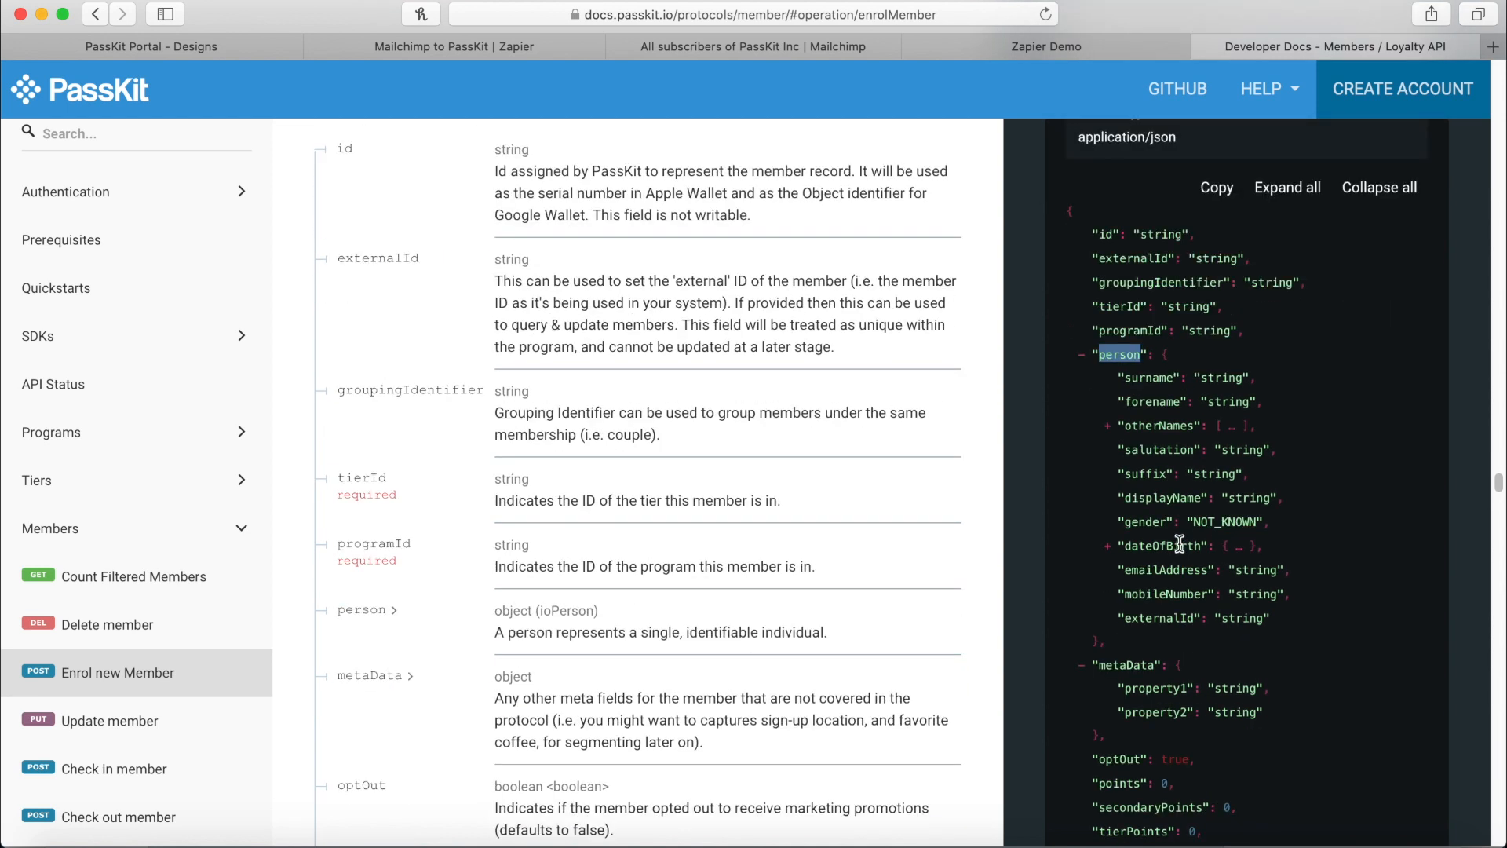
double_click(1109, 662)
scroll(1162, 691, down, 4)
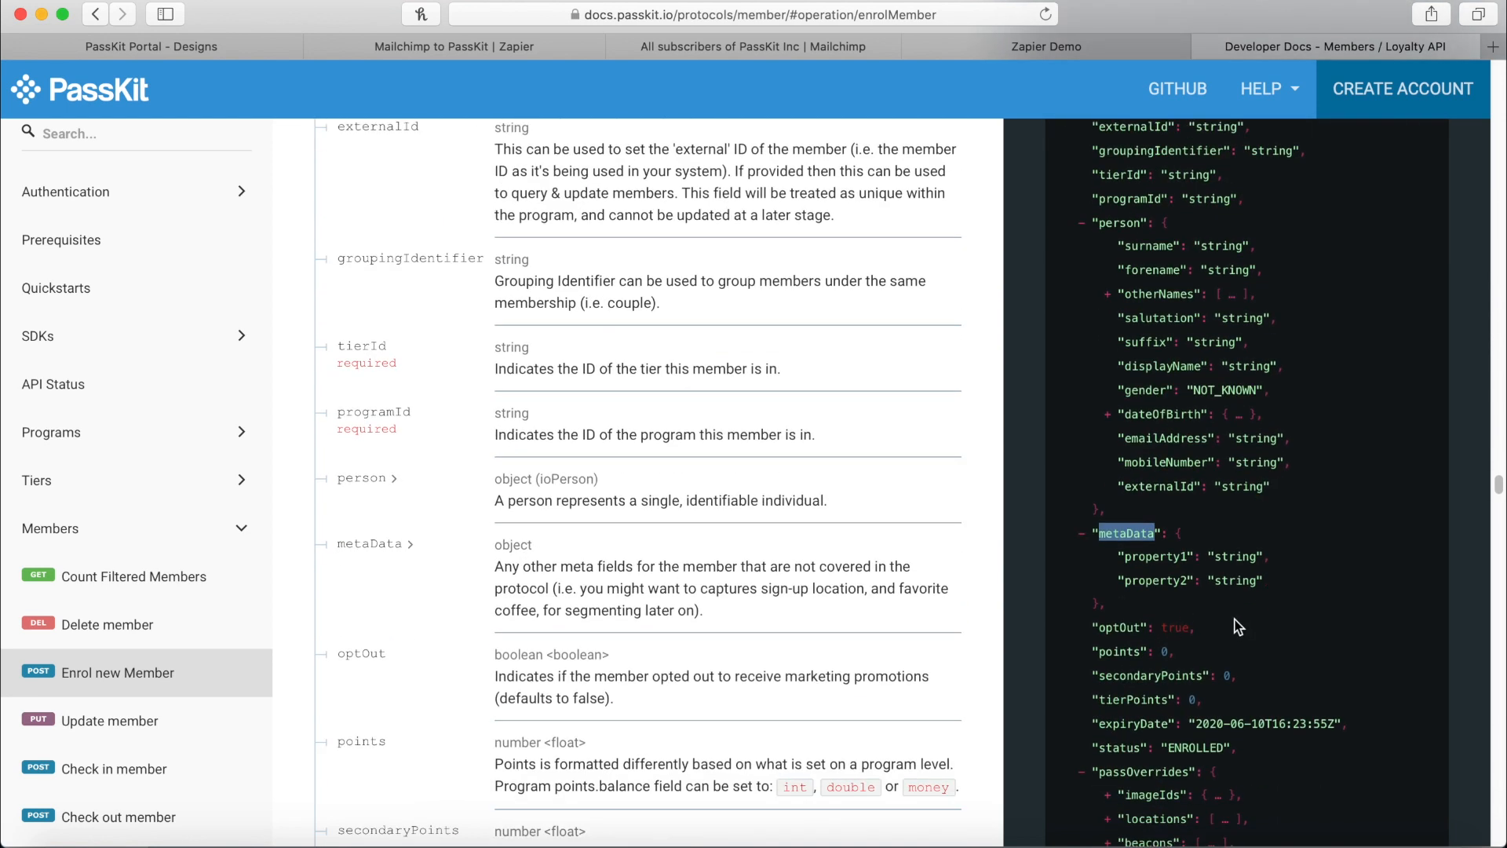
scroll(1148, 749, down, 1)
double_click(1134, 767)
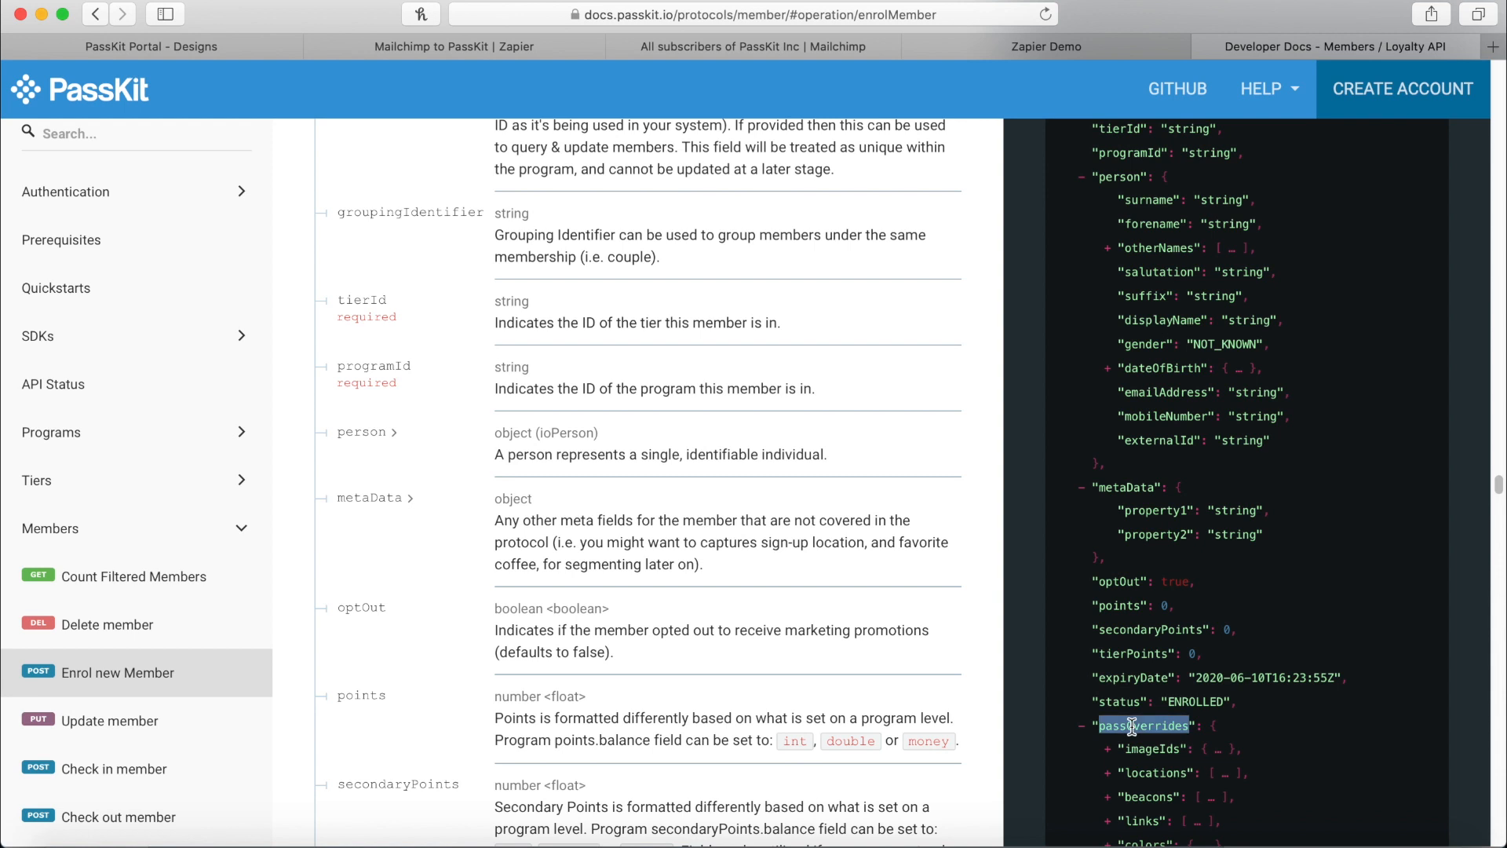
scroll(1141, 527, up, 1)
scroll(1130, 511, up, 4)
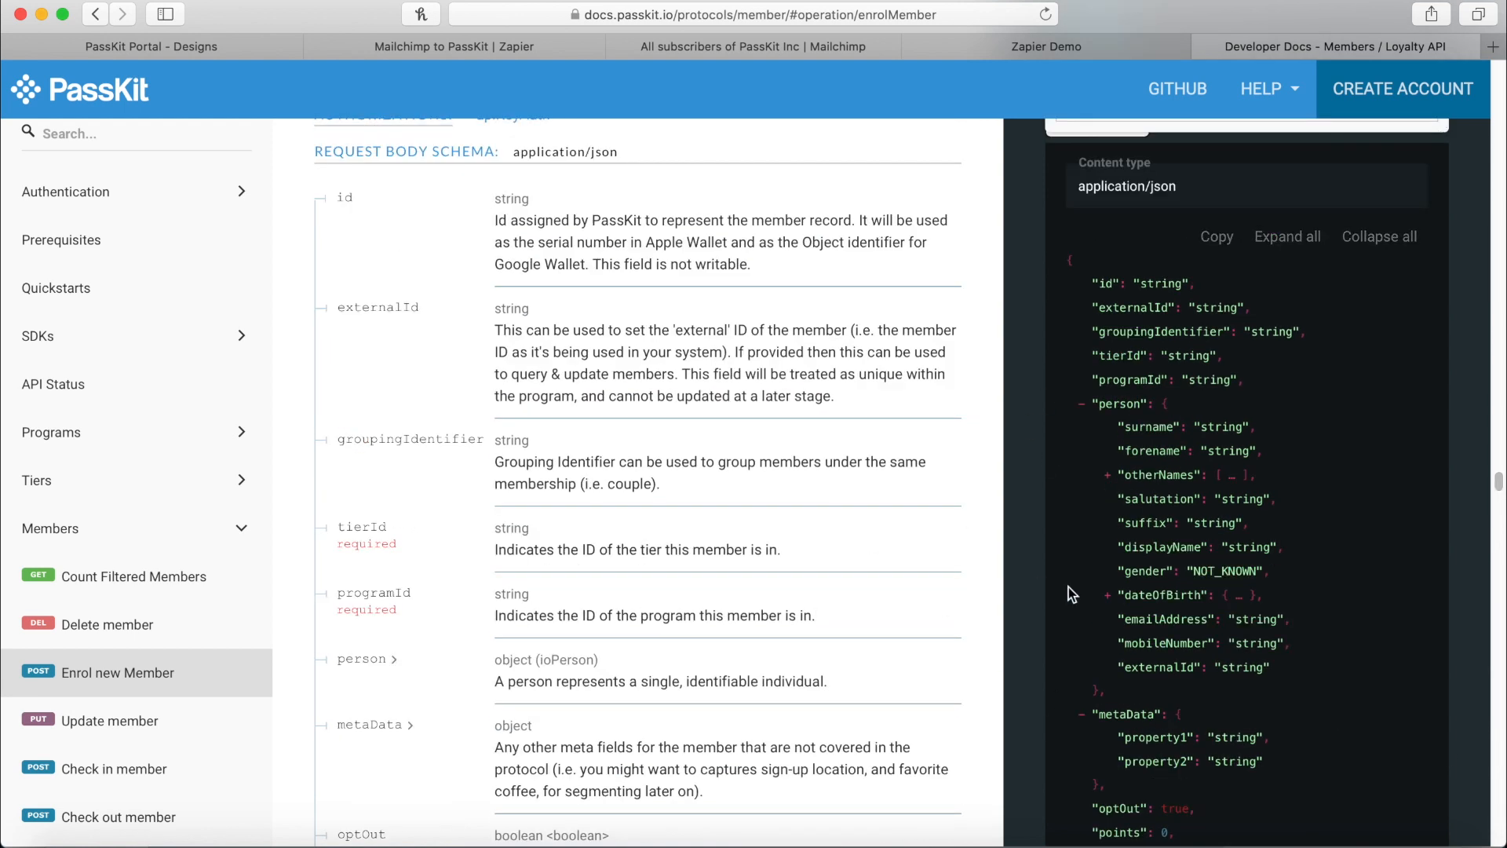
Locate the person__emailAddress key among the POST step's data fields.
click(529, 54)
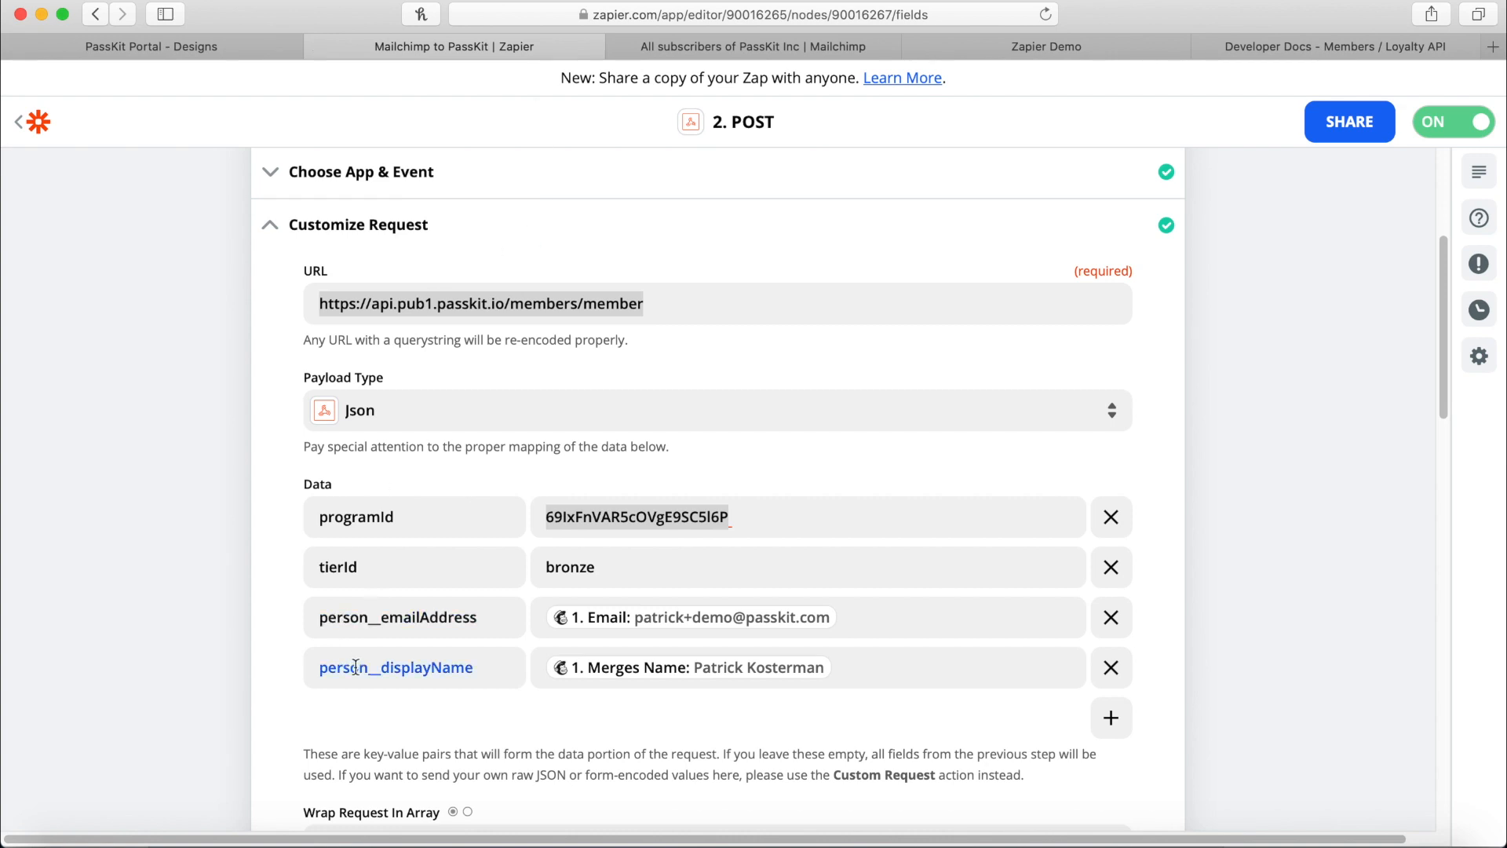
click(380, 631)
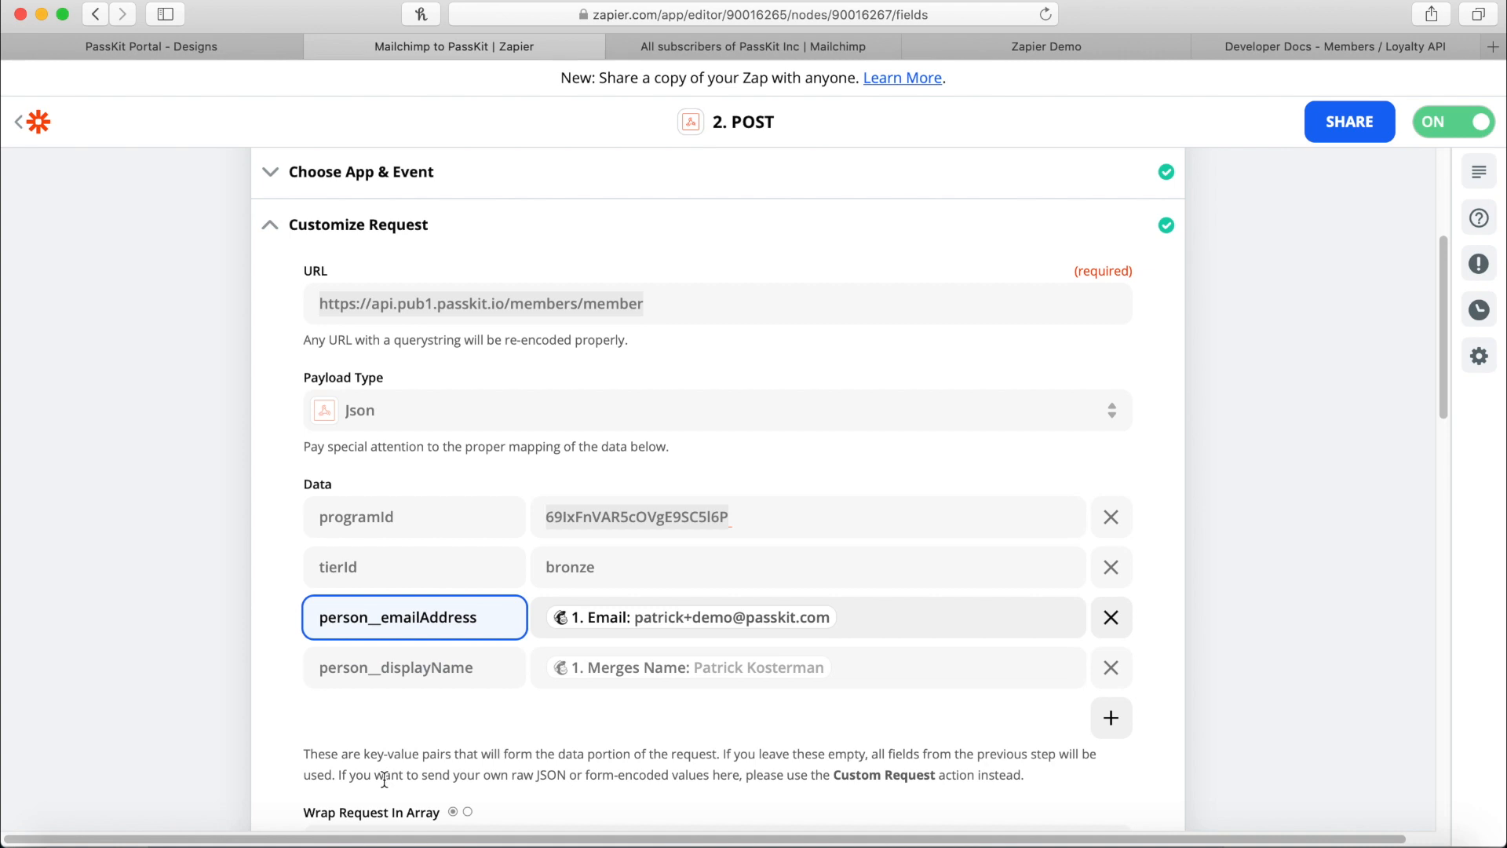
drag(318, 755, 1099, 768)
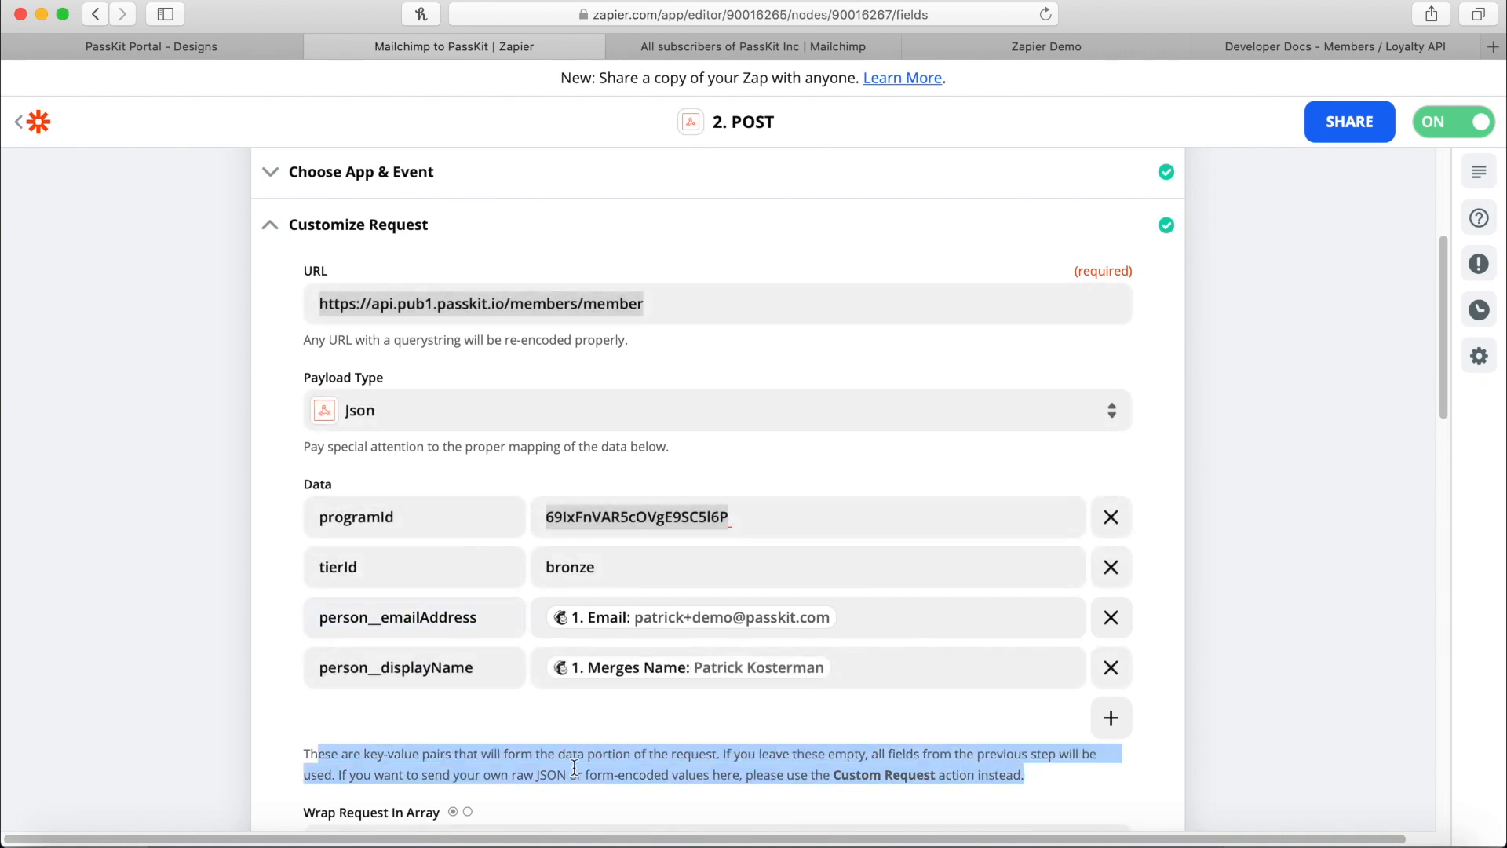
click(542, 767)
scroll(389, 616, down, 1)
click(391, 584)
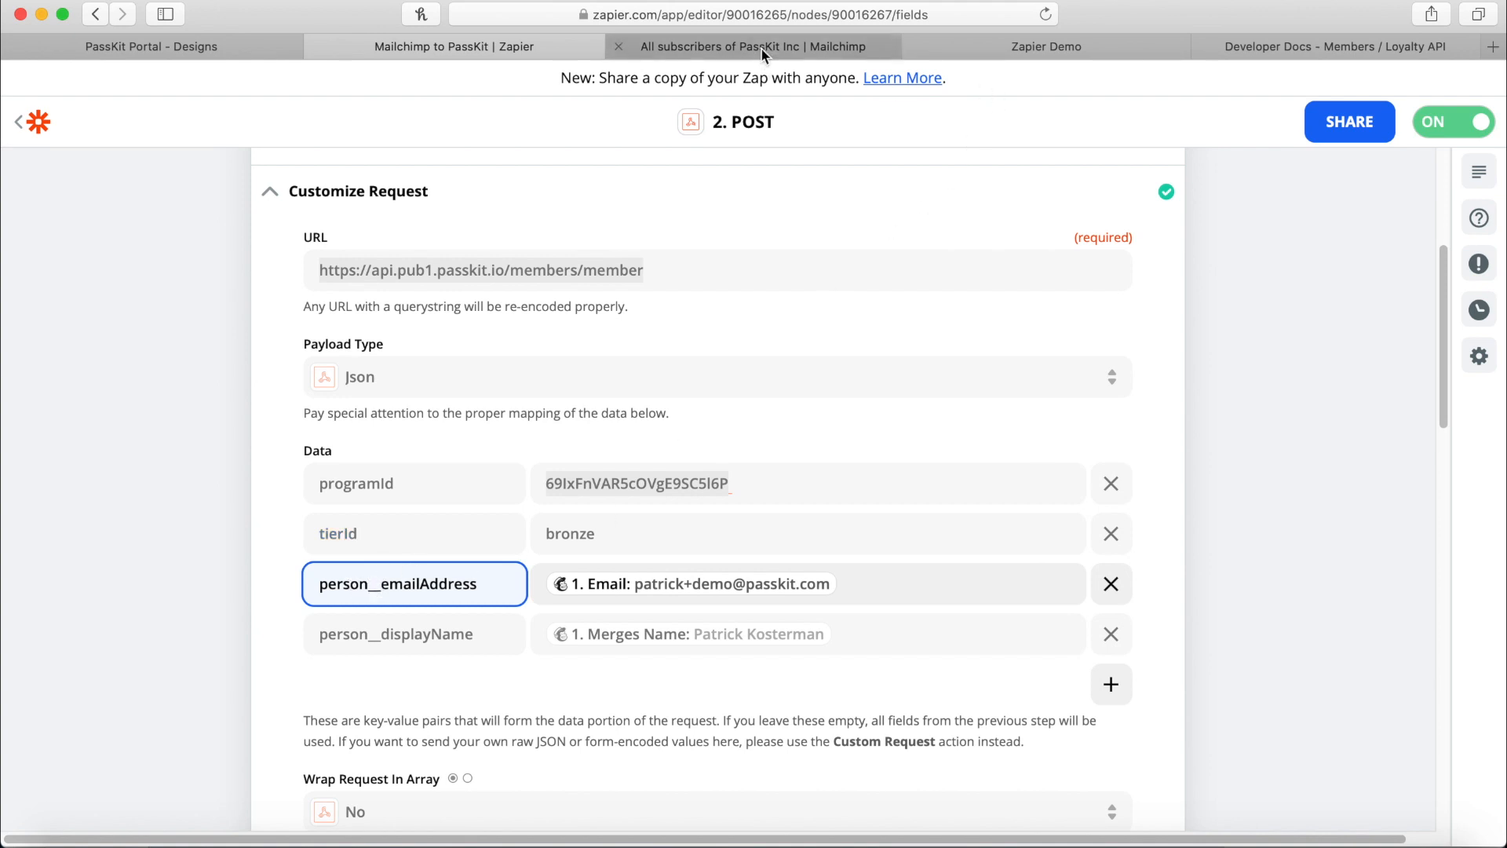
Check the person object's sub-fields in the docs, then open Insert Data for the email value.
click(1238, 45)
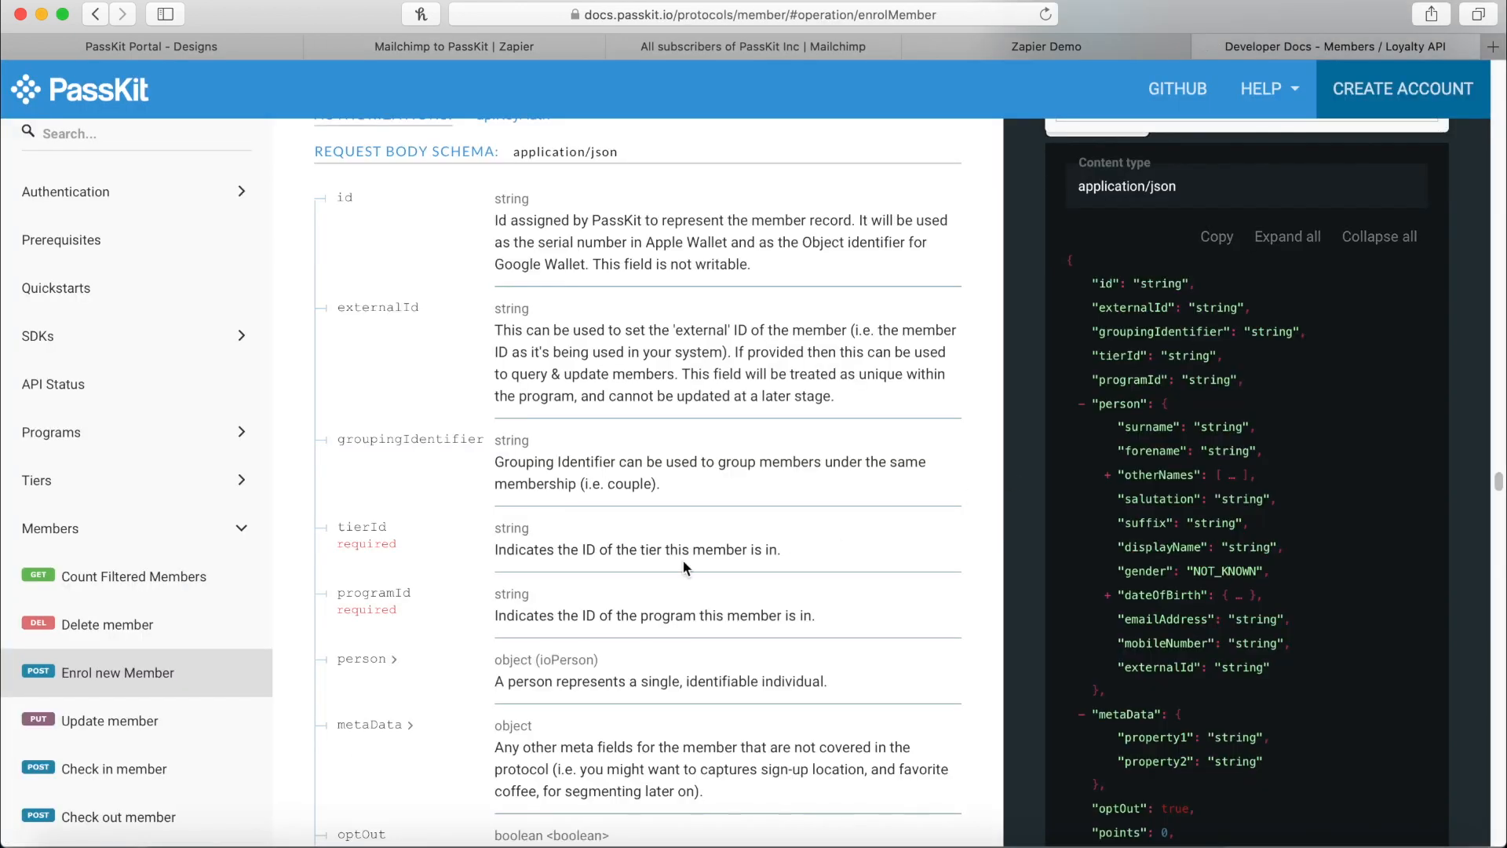
click(391, 655)
scroll(408, 738, down, 3)
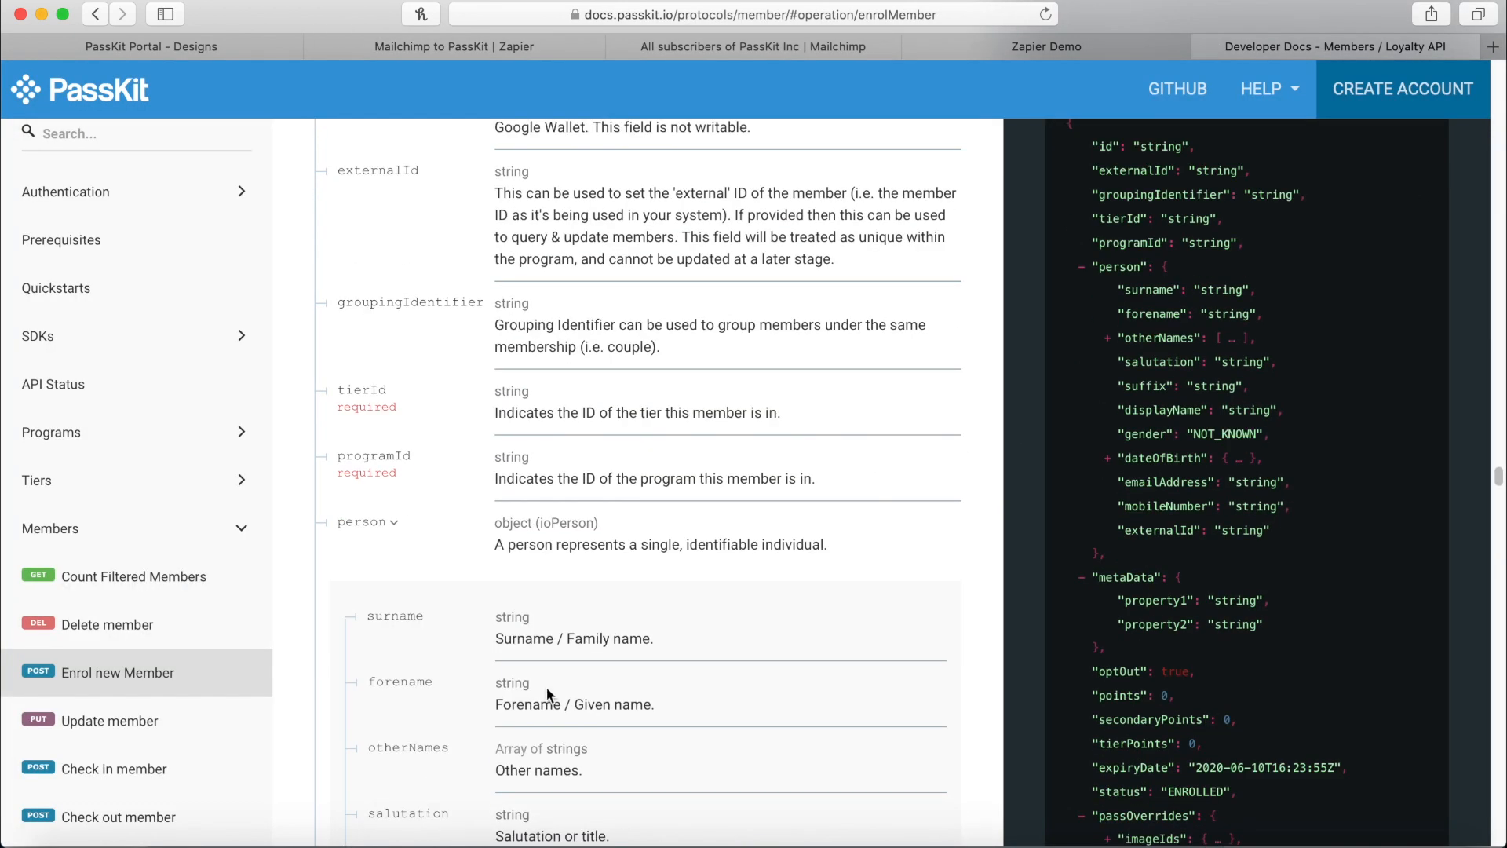
scroll(407, 746, down, 5)
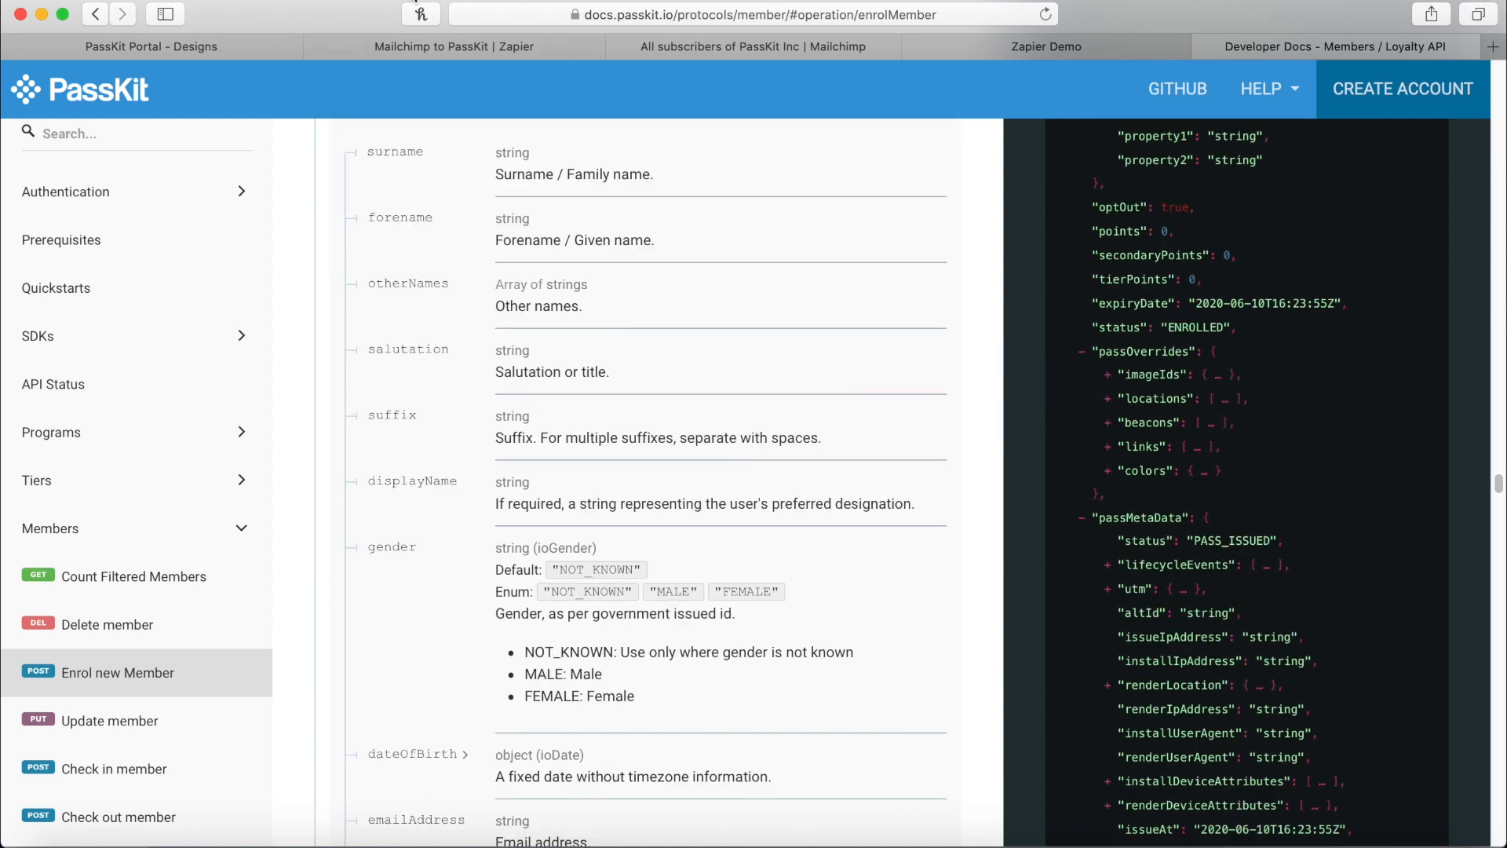
click(440, 49)
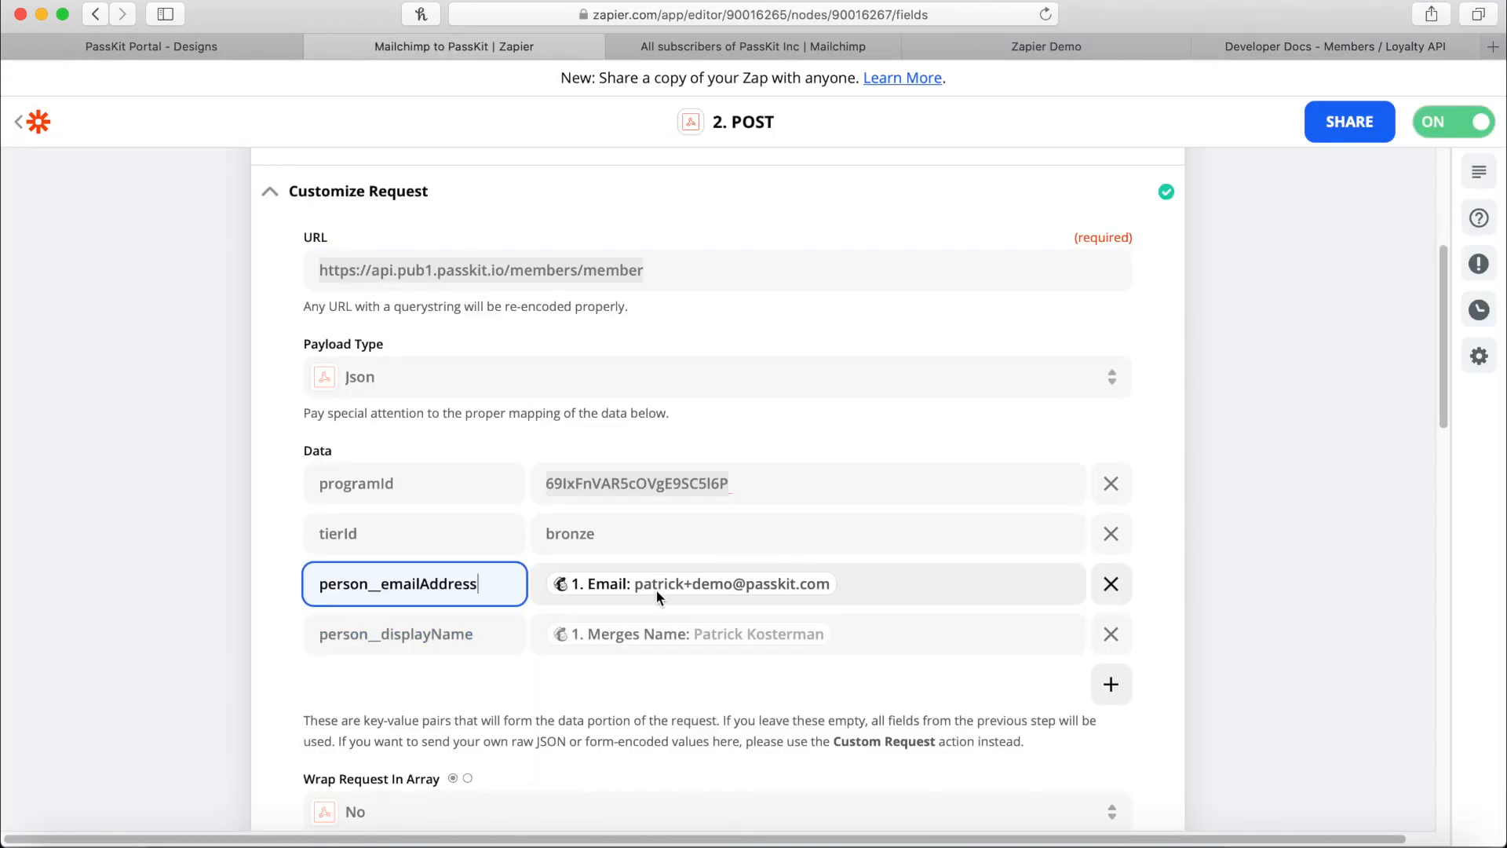
click(875, 582)
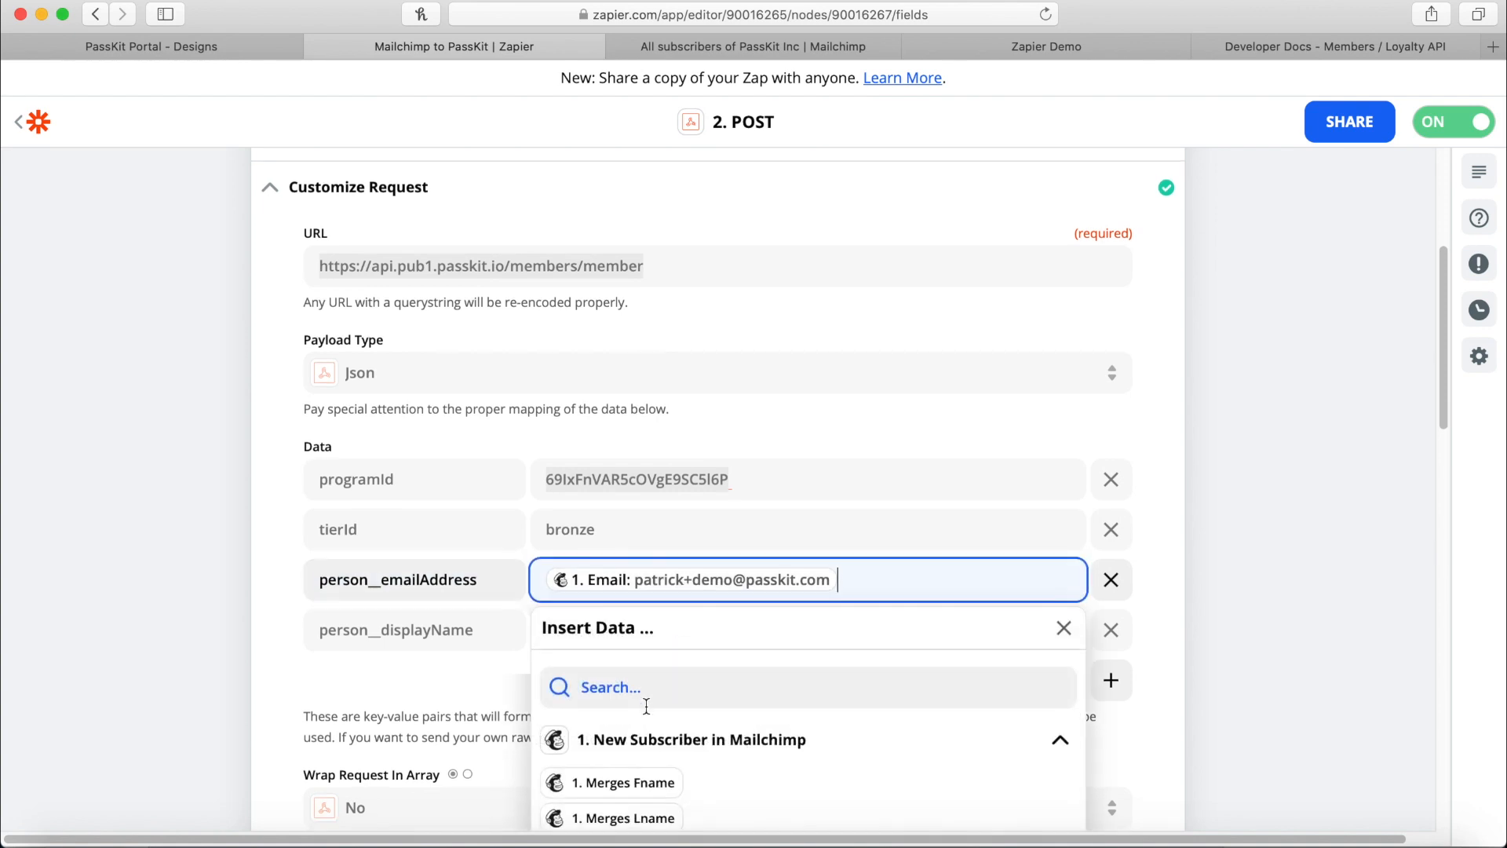
Map person__displayName to '1. Merges Name' from the full Mailchimp field list and close the picker.
scroll(646, 706, down, 2)
click(620, 747)
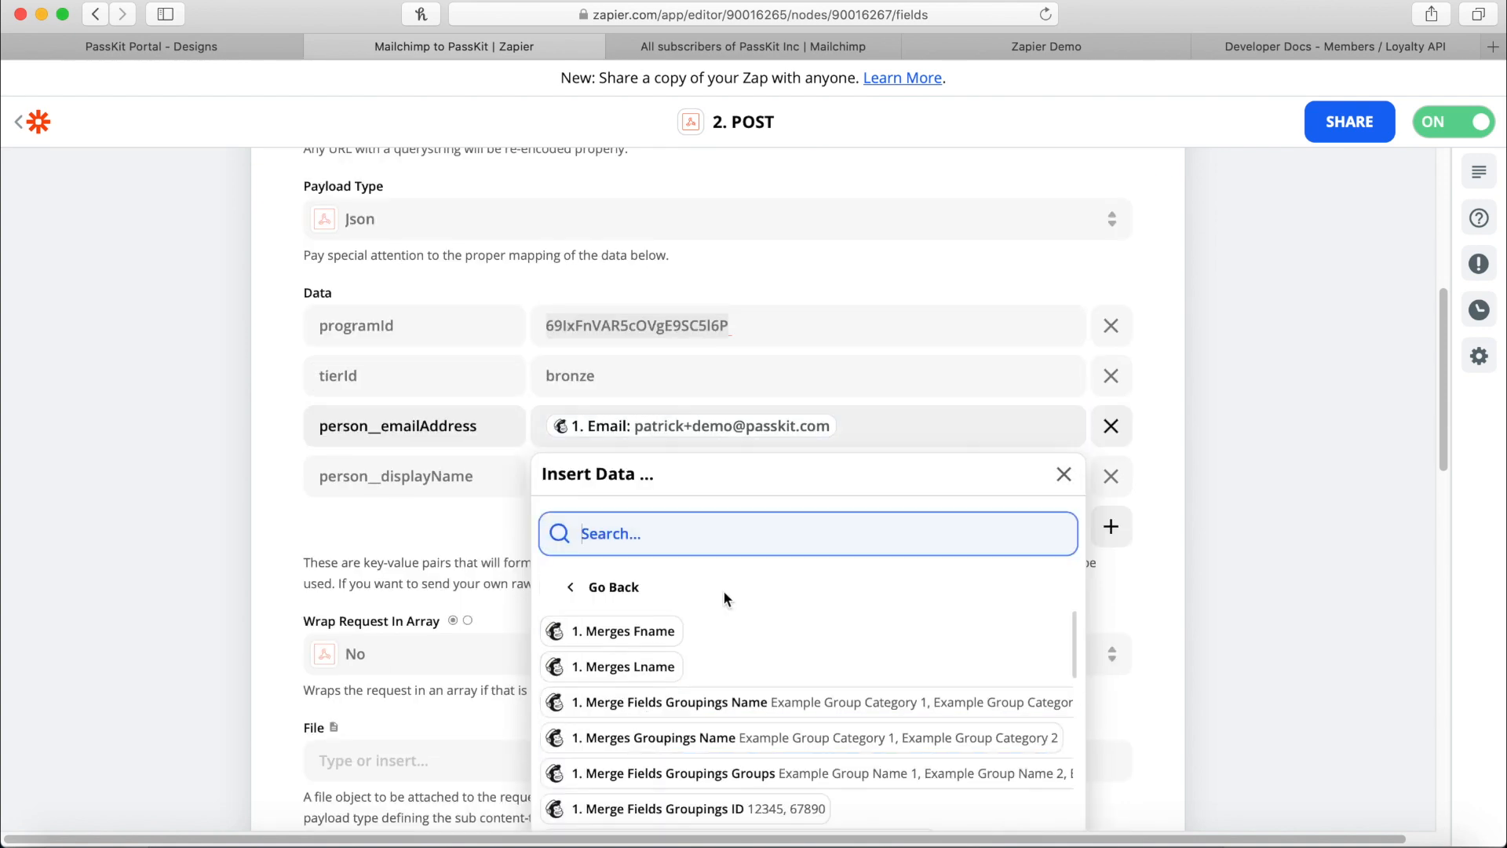
scroll(723, 599, down, 12)
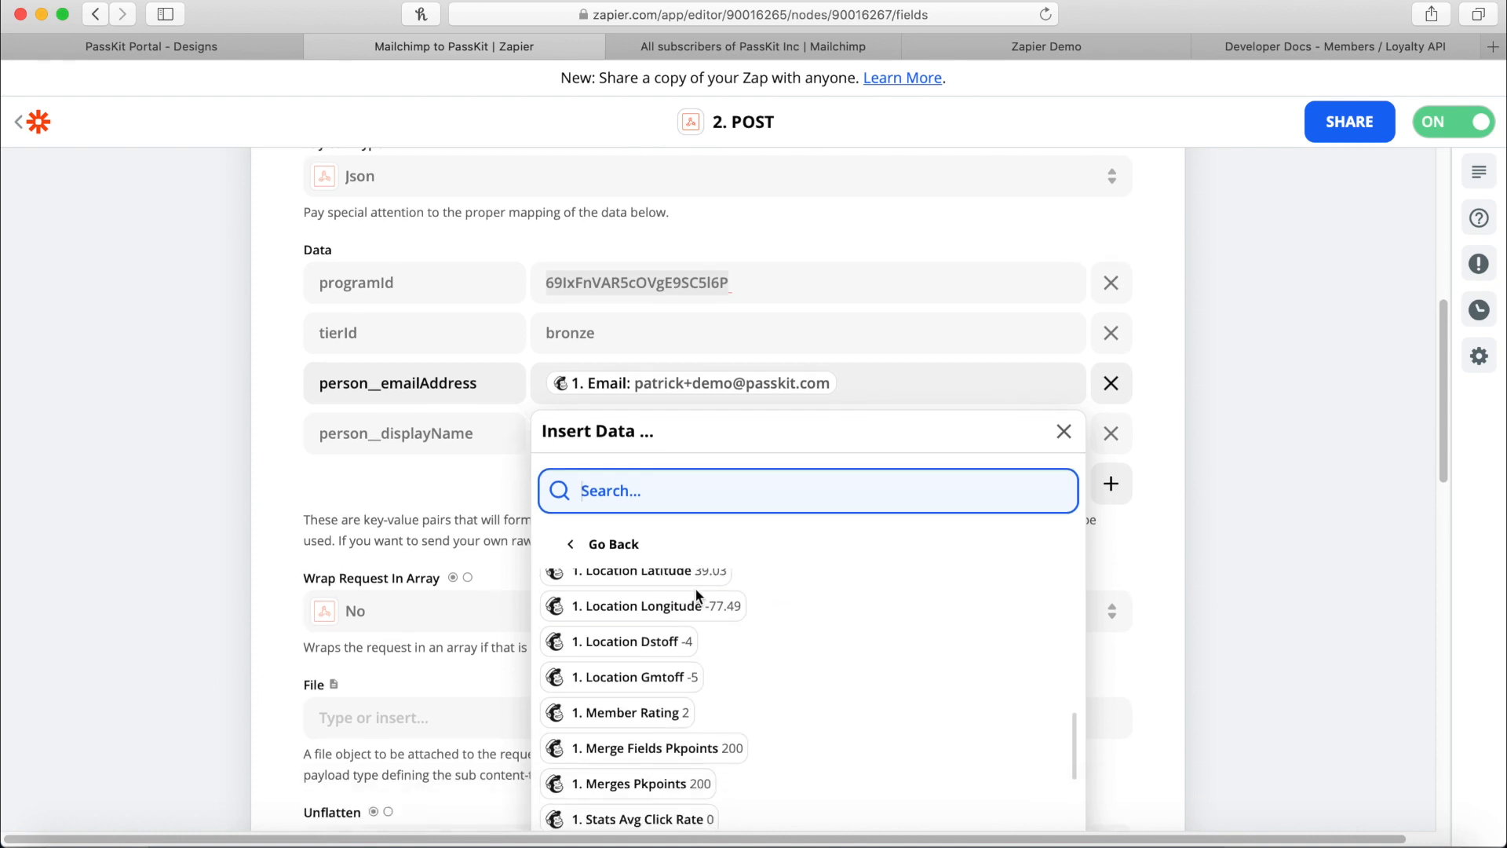
scroll(696, 594, down, 1)
scroll(1209, 607, down, 5)
scroll(893, 407, up, 2)
scroll(1260, 431, up, 2)
scroll(746, 481, up, 5)
scroll(680, 445, up, 5)
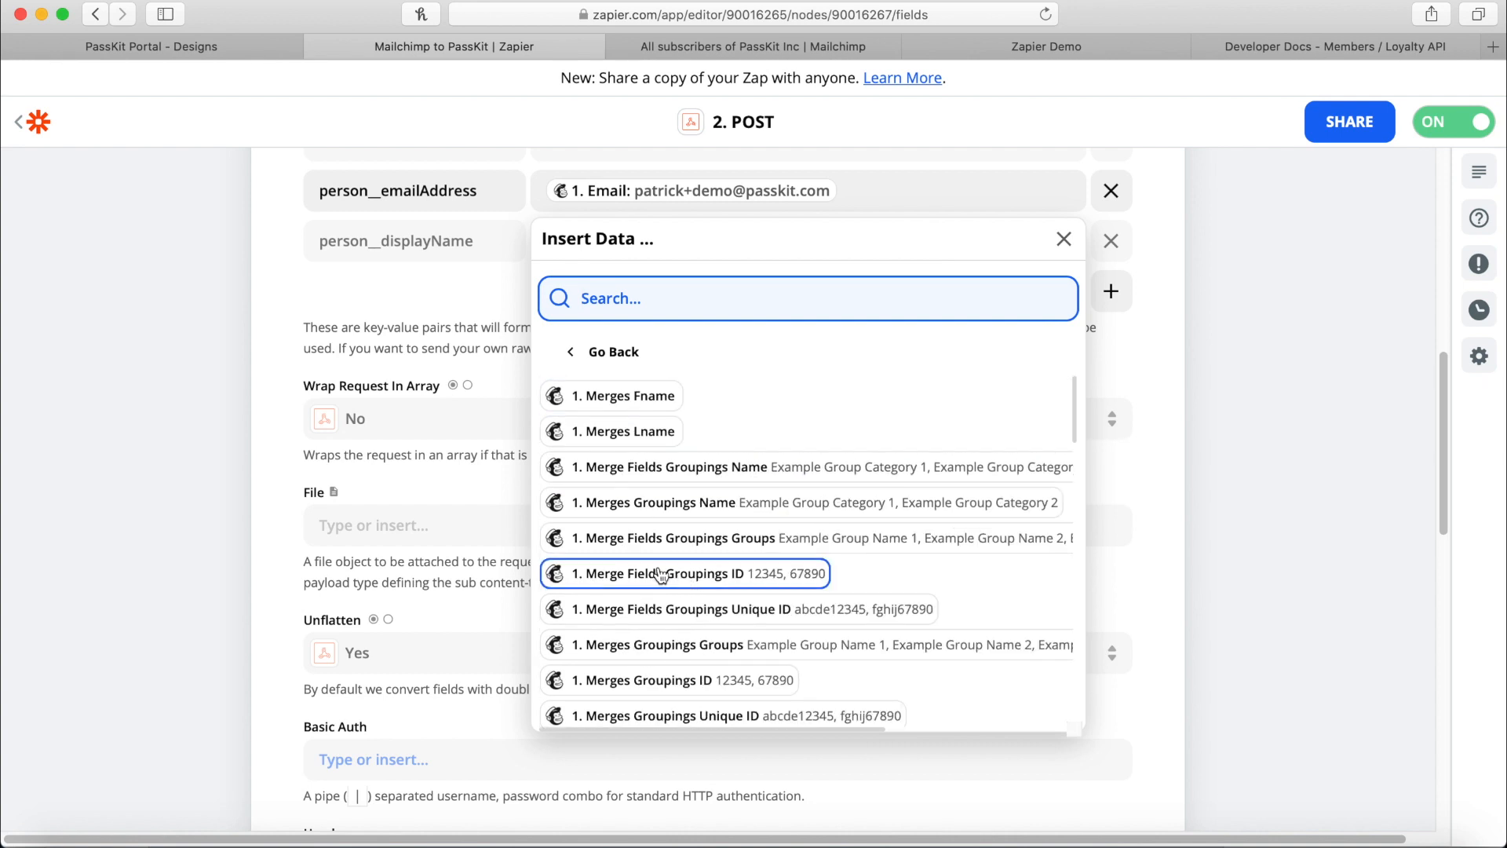
scroll(659, 574, up, 3)
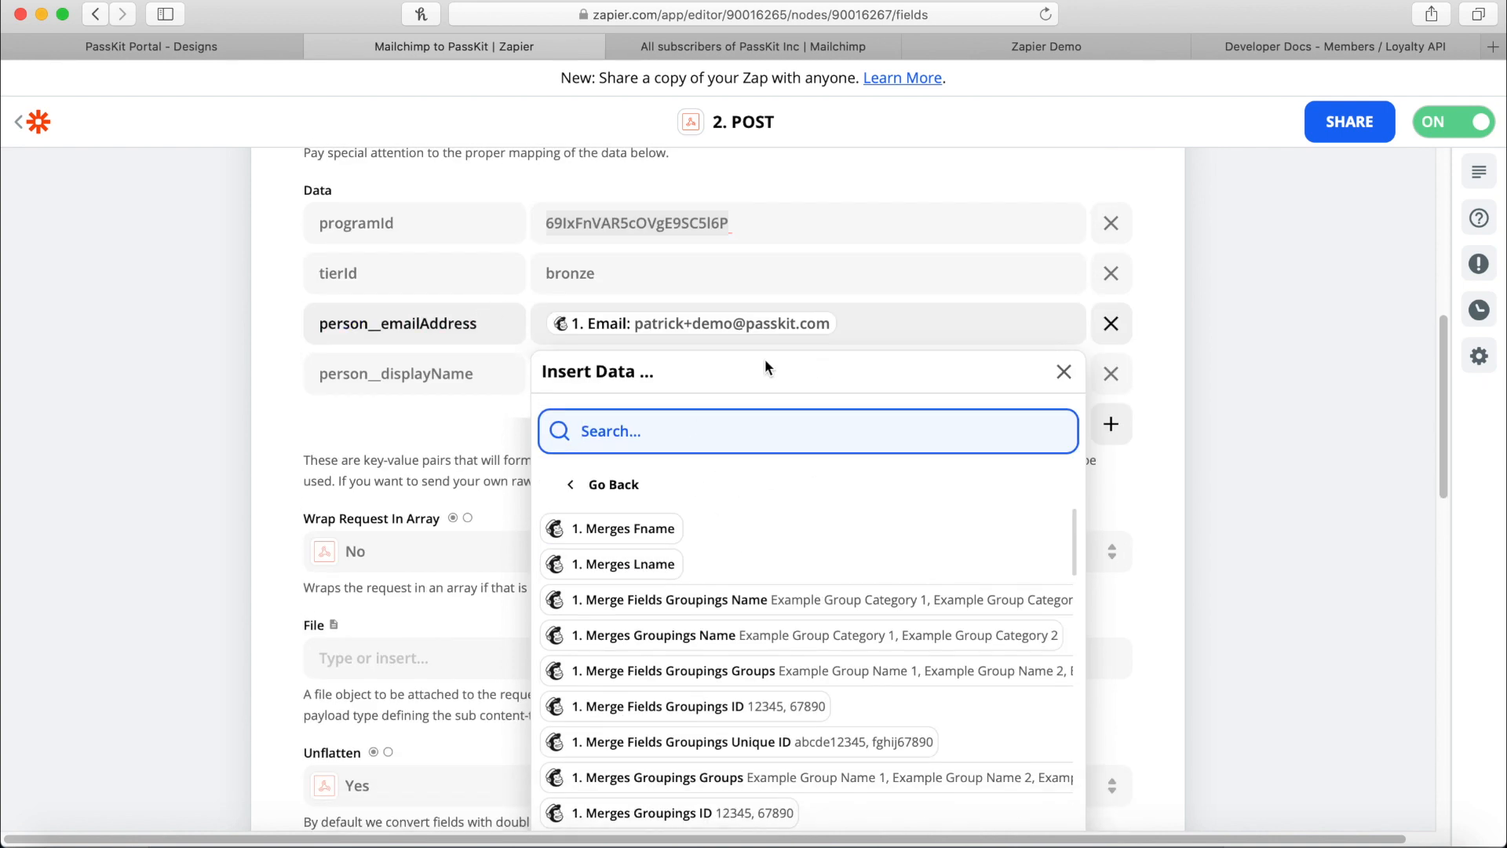
scroll(756, 528, down, 5)
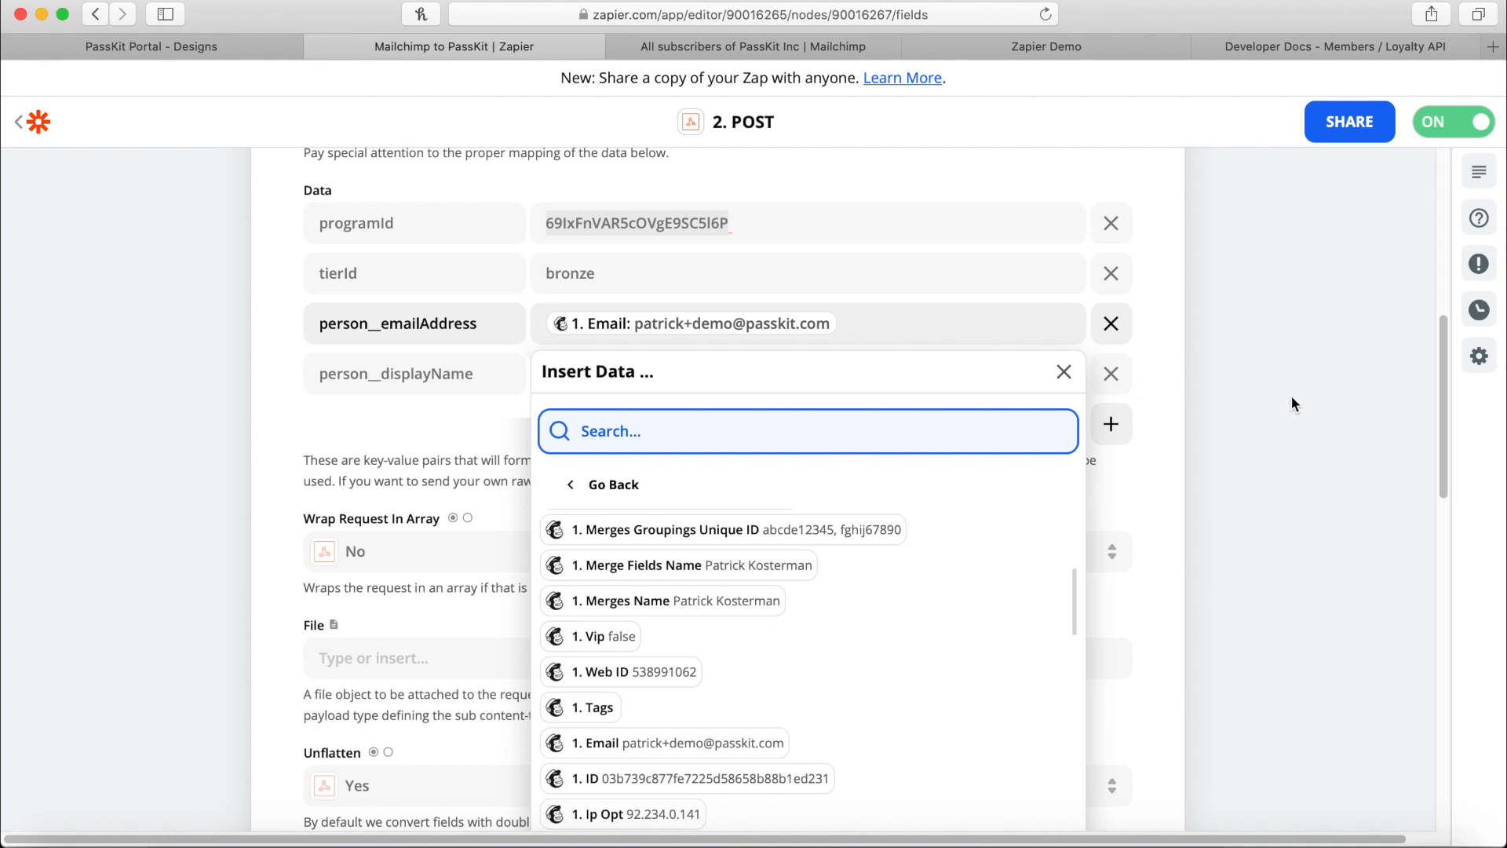
click(1292, 398)
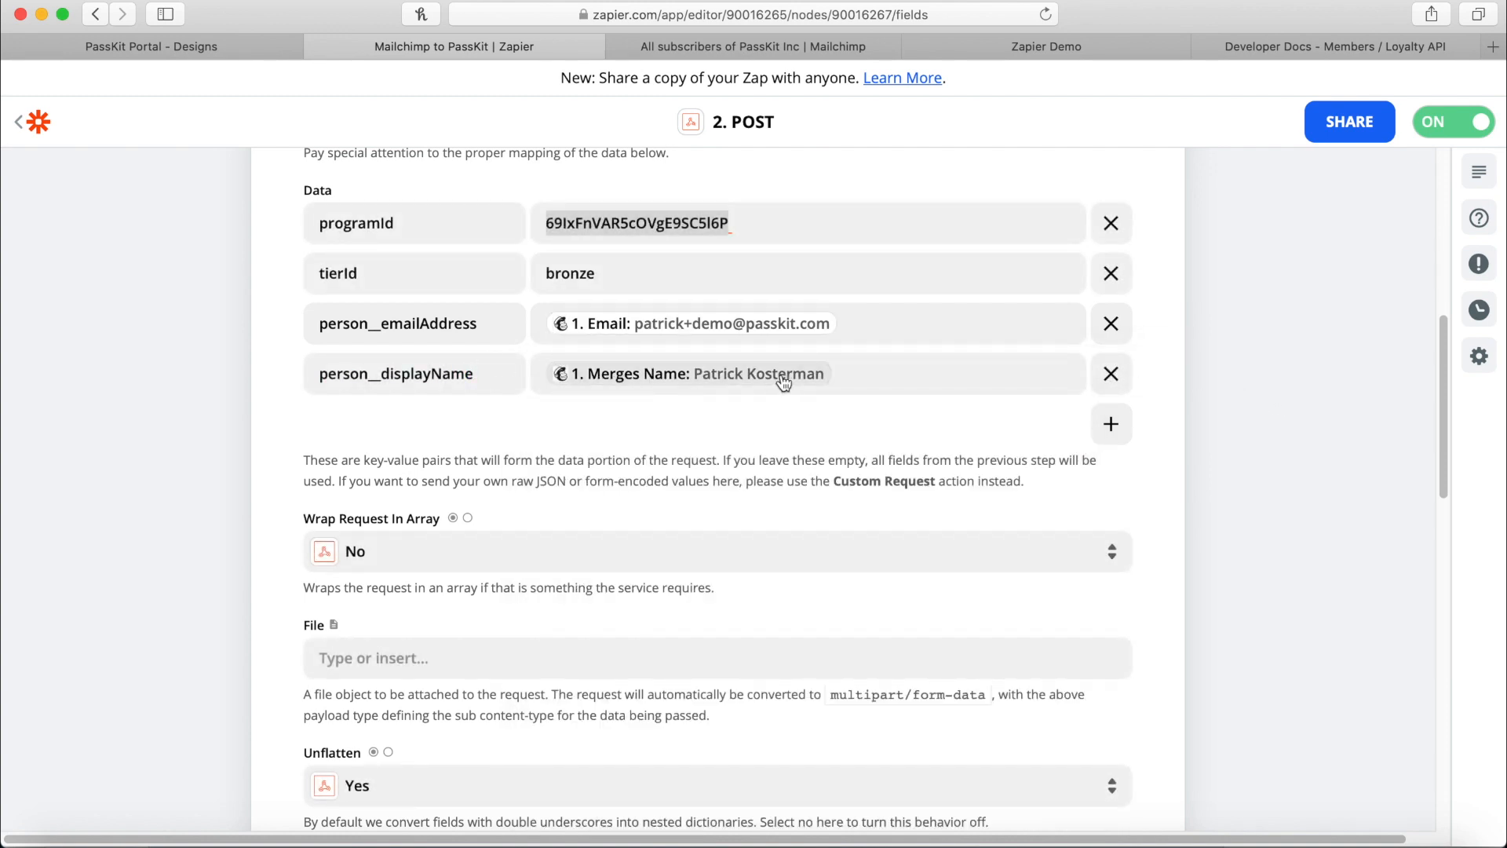
scroll(756, 457, down, 1)
scroll(452, 544, down, 1)
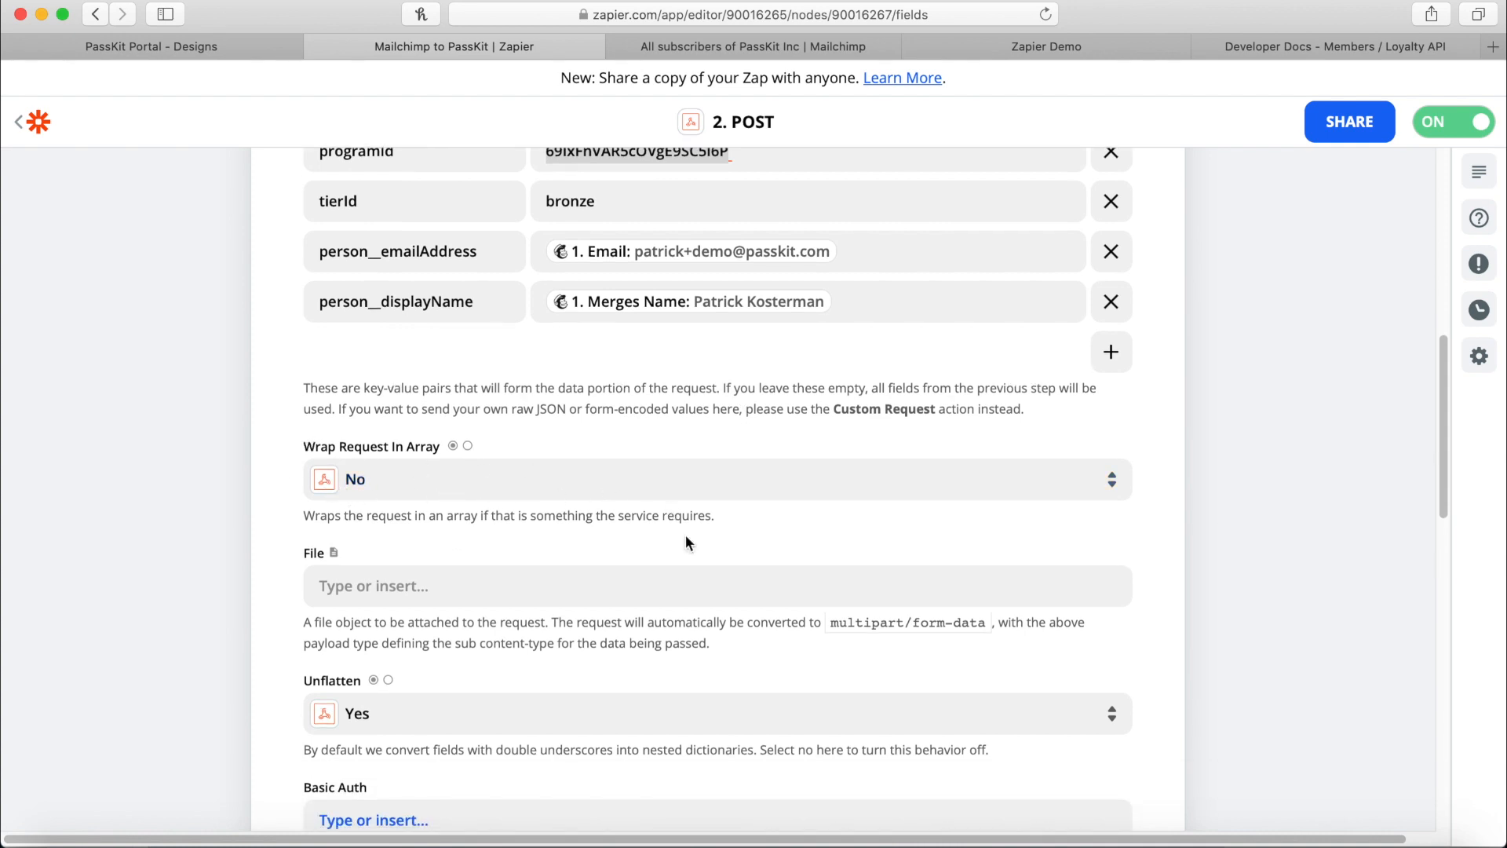
Check the POST step's Authorization bearer header, then bring up the Patricks Points Program settings in PassKit.
scroll(408, 579, down, 4)
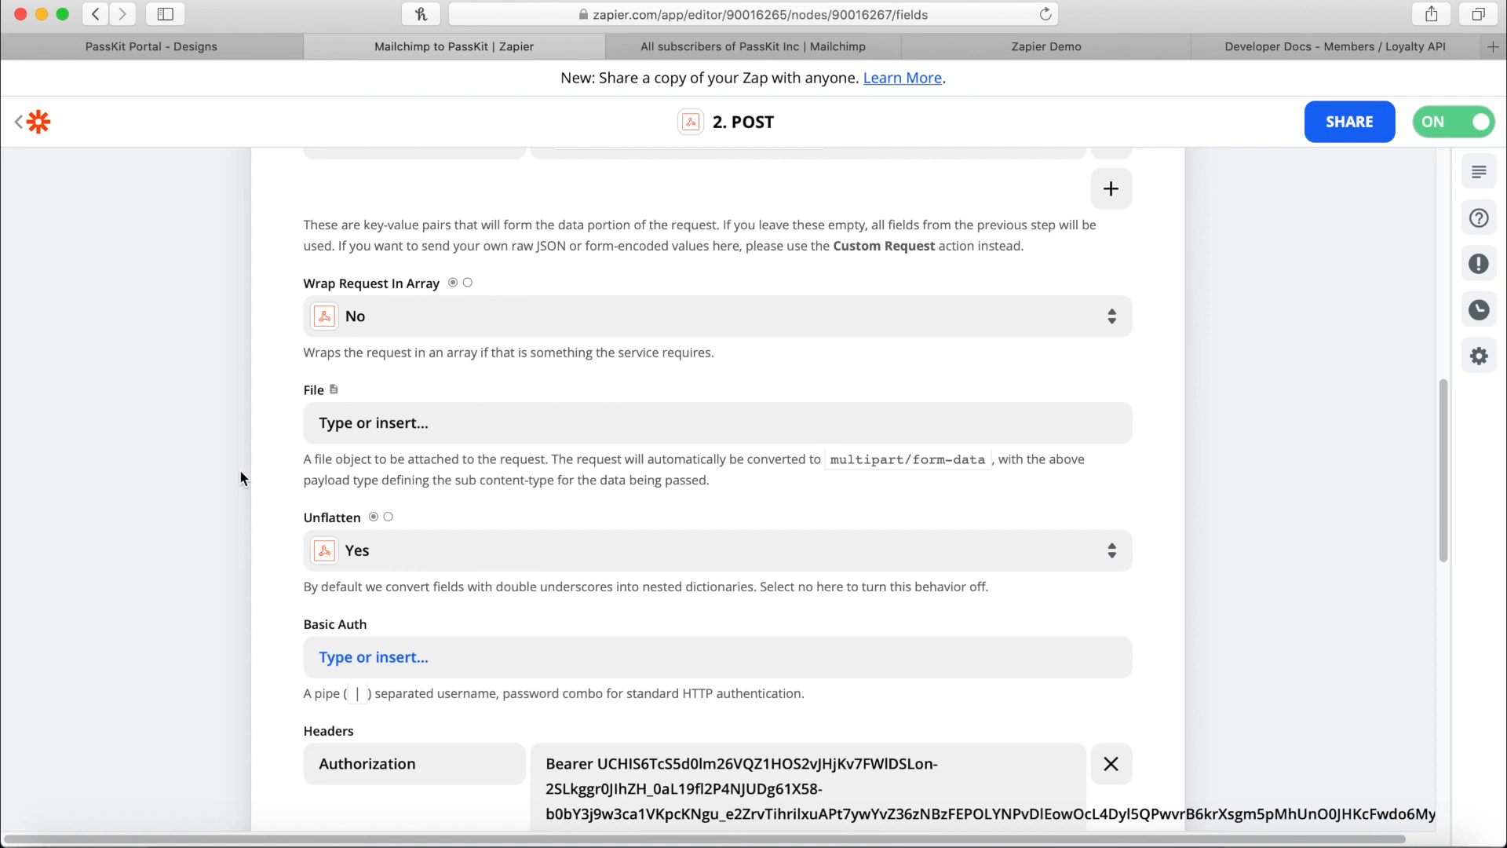
scroll(501, 567, down, 6)
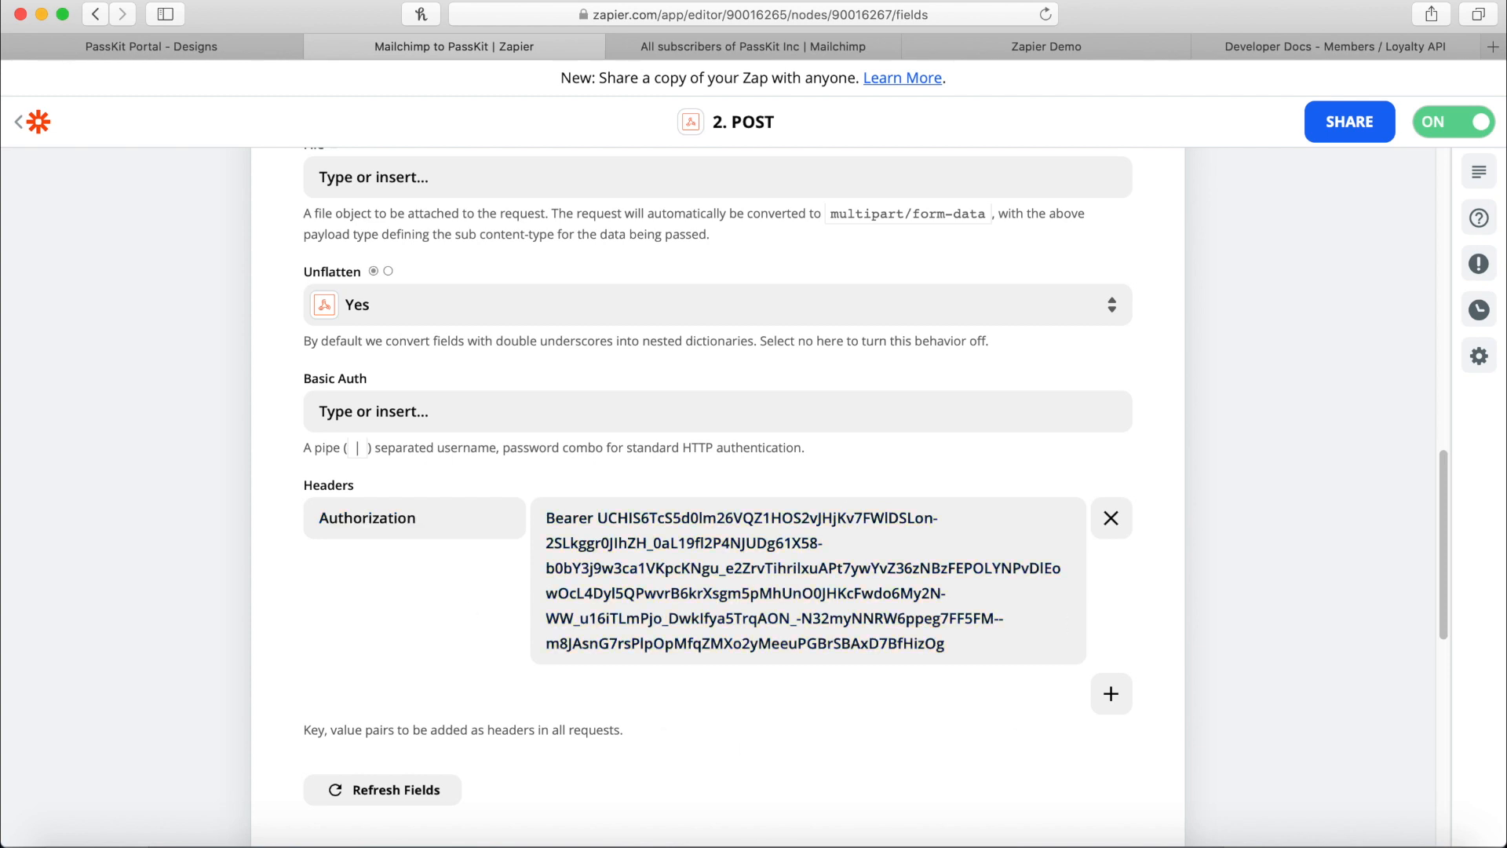
click(160, 54)
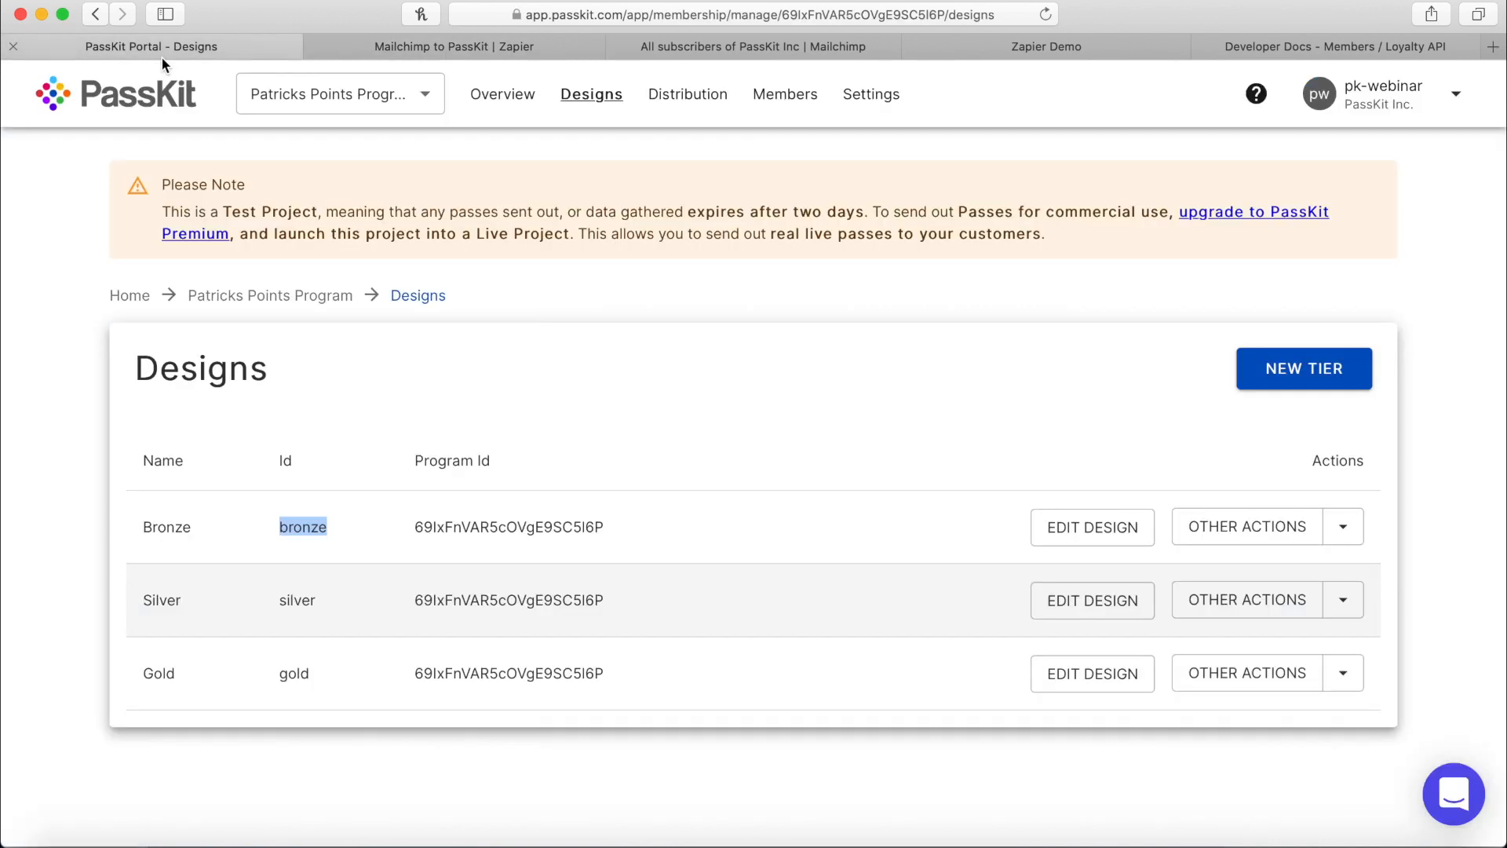
click(858, 102)
click(481, 46)
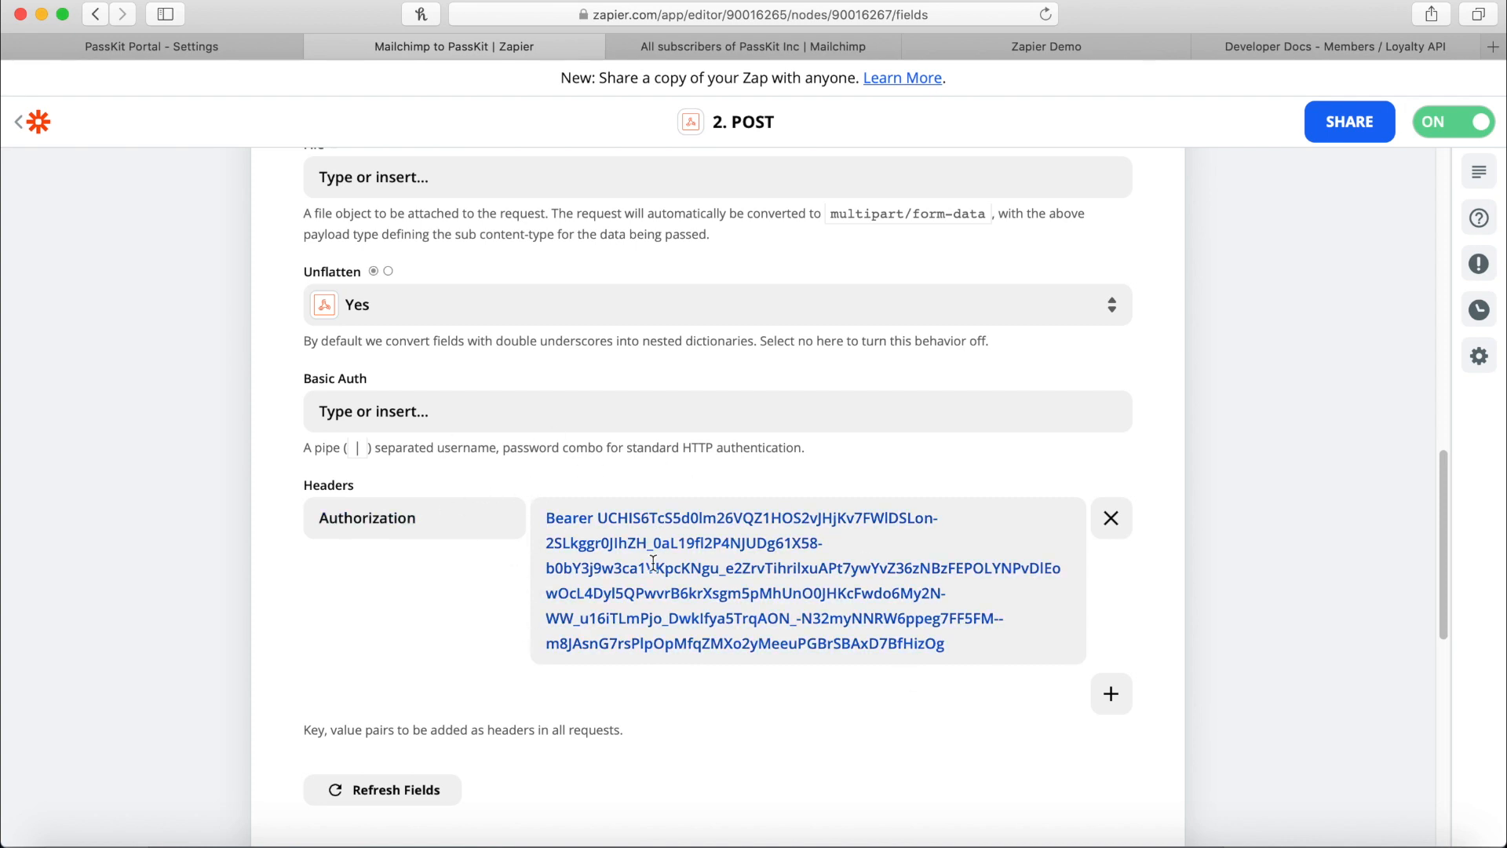
click(240, 57)
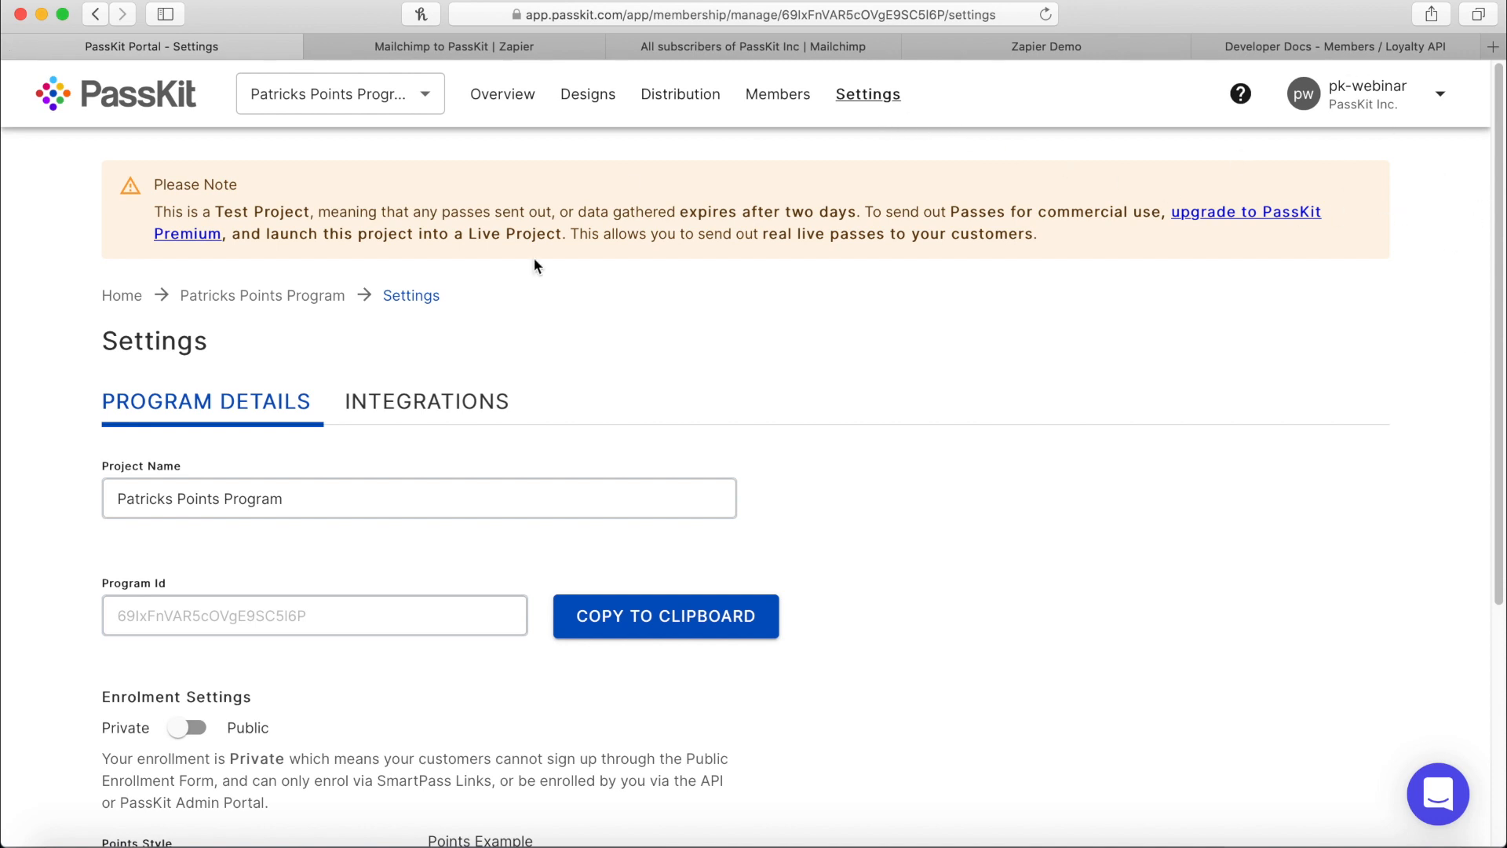
Under Integrations > Long Lived Integration Token, enter the account password, generate a new API token and copy it.
click(475, 412)
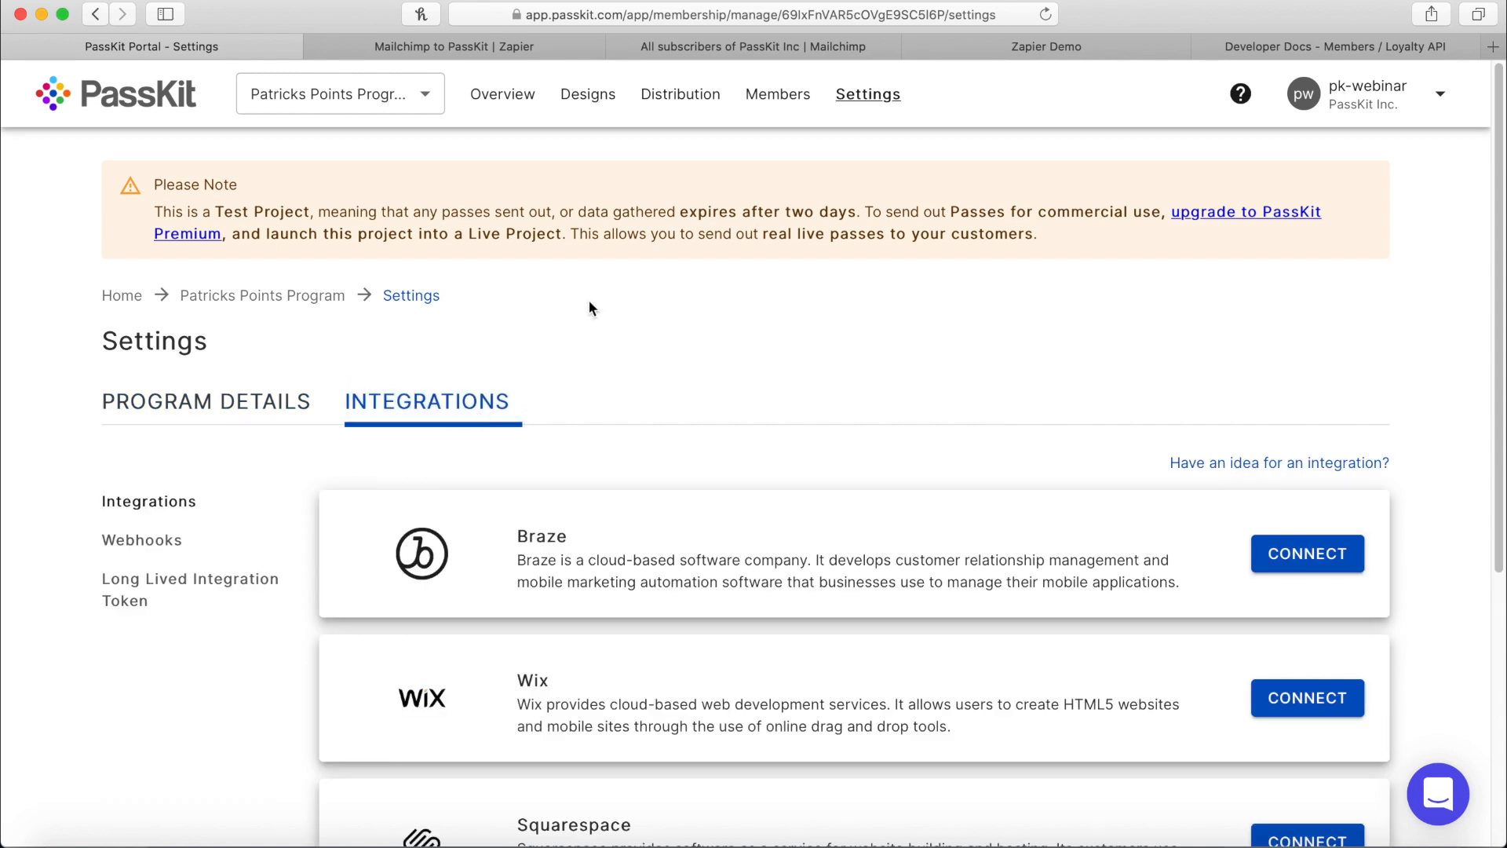
scroll(613, 337, down, 5)
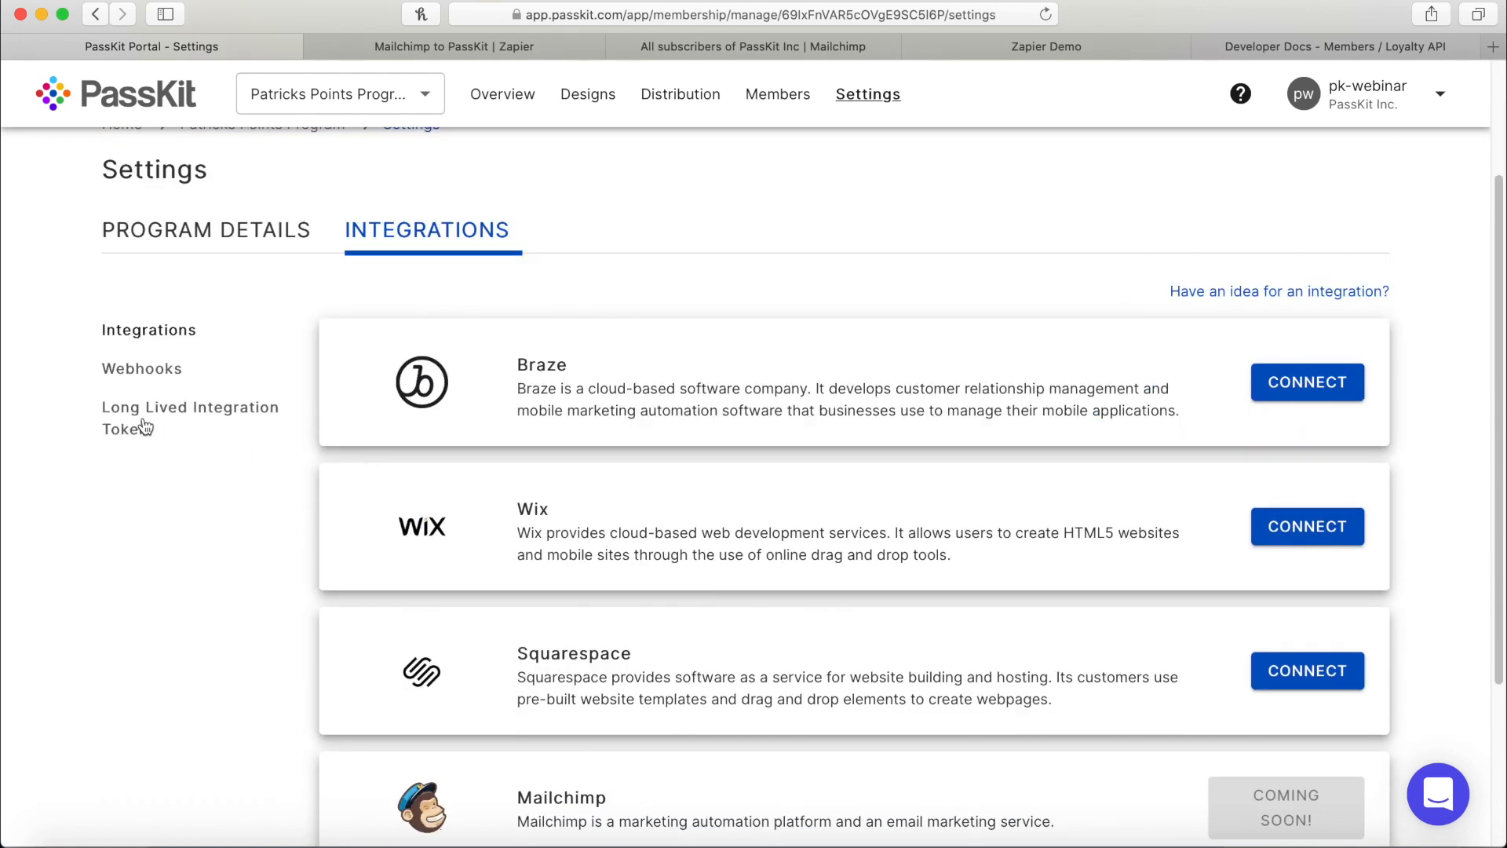
click(143, 427)
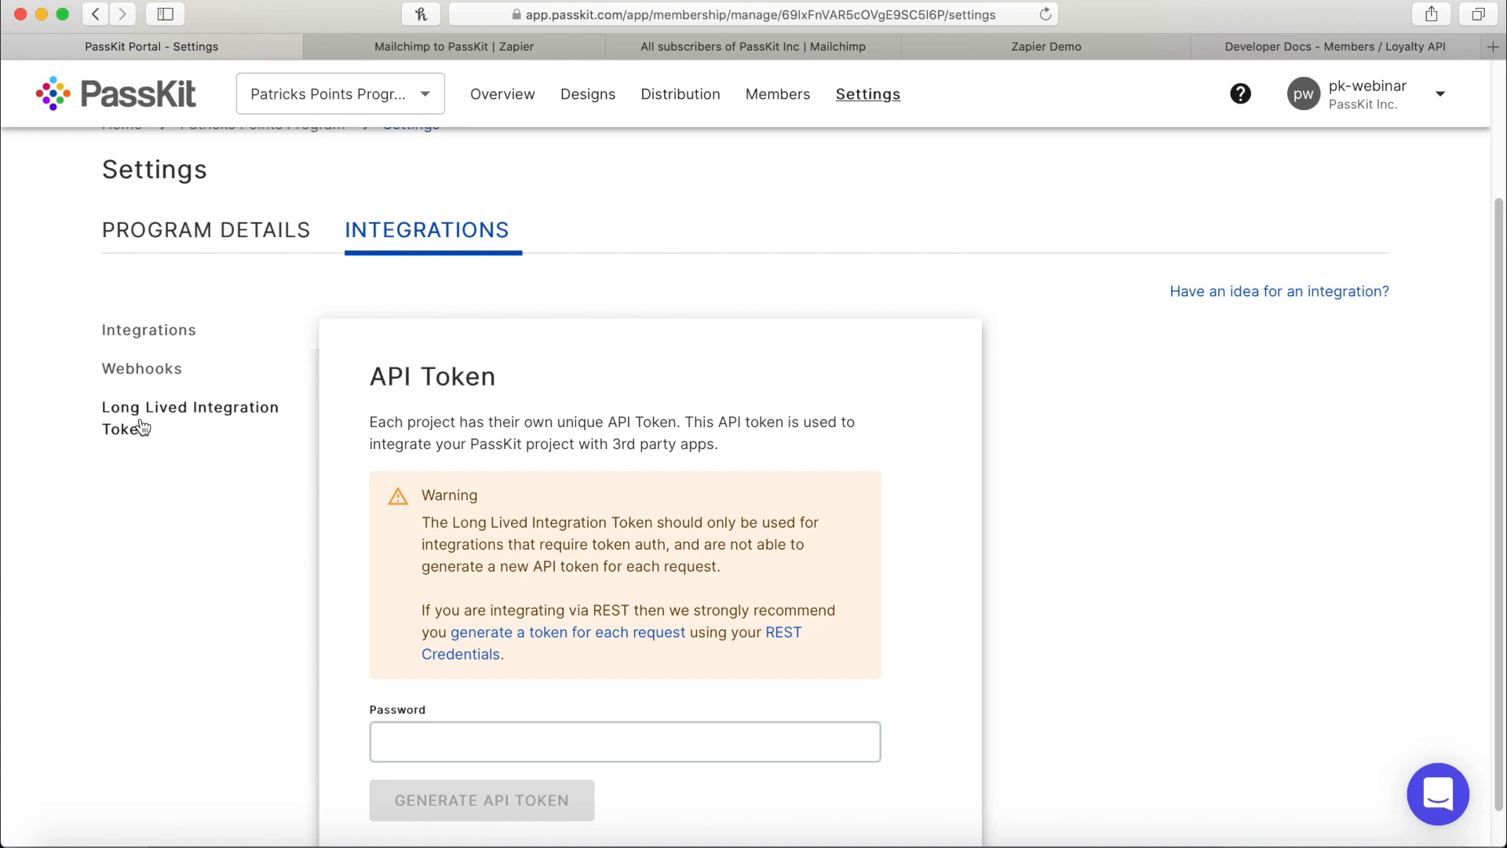
click(557, 733)
text(••••••)
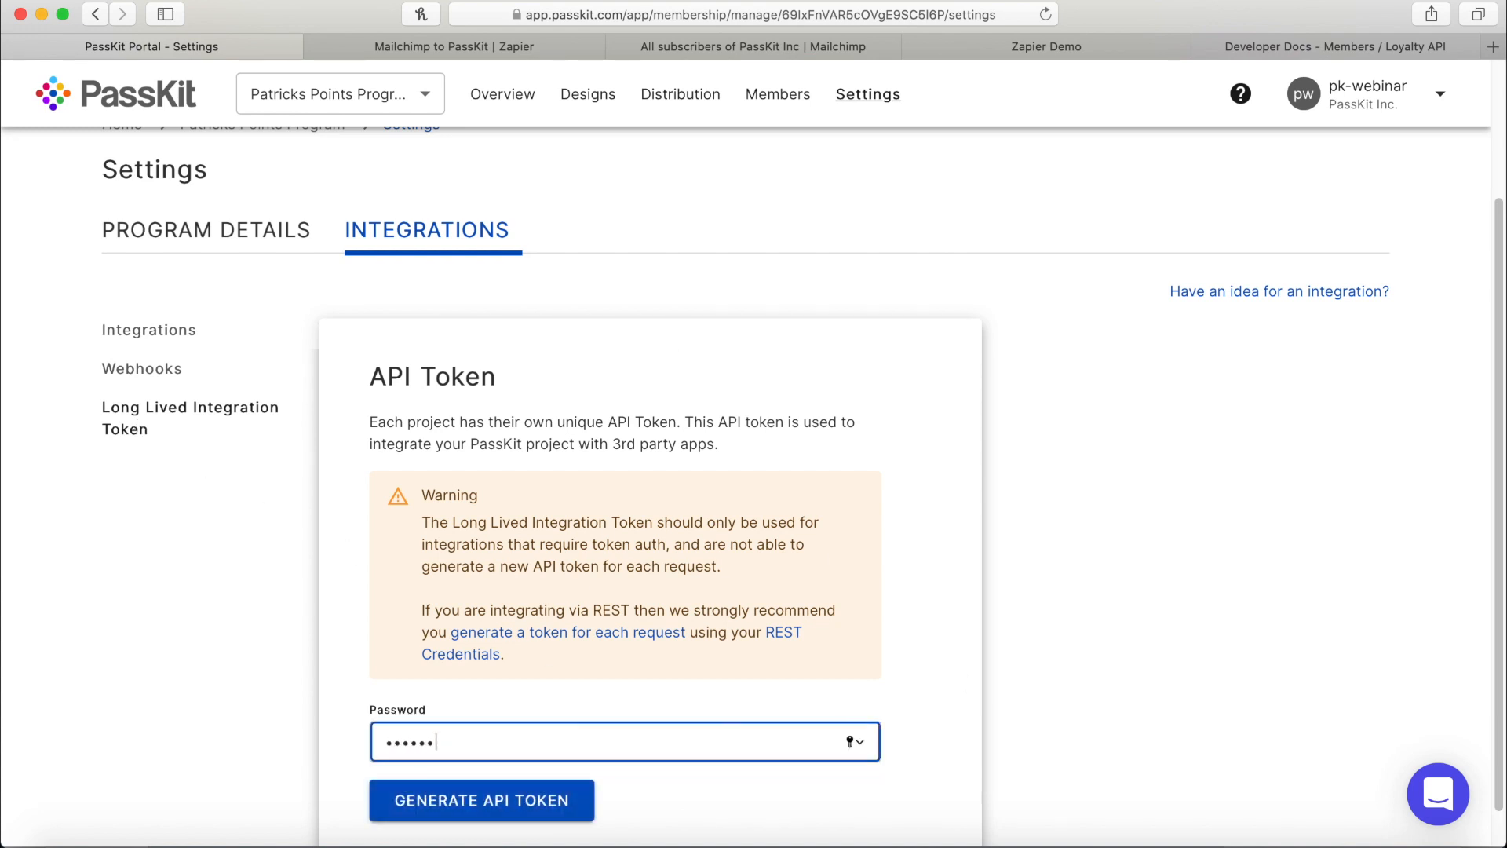
key(super+a)
text(••••)
click(521, 800)
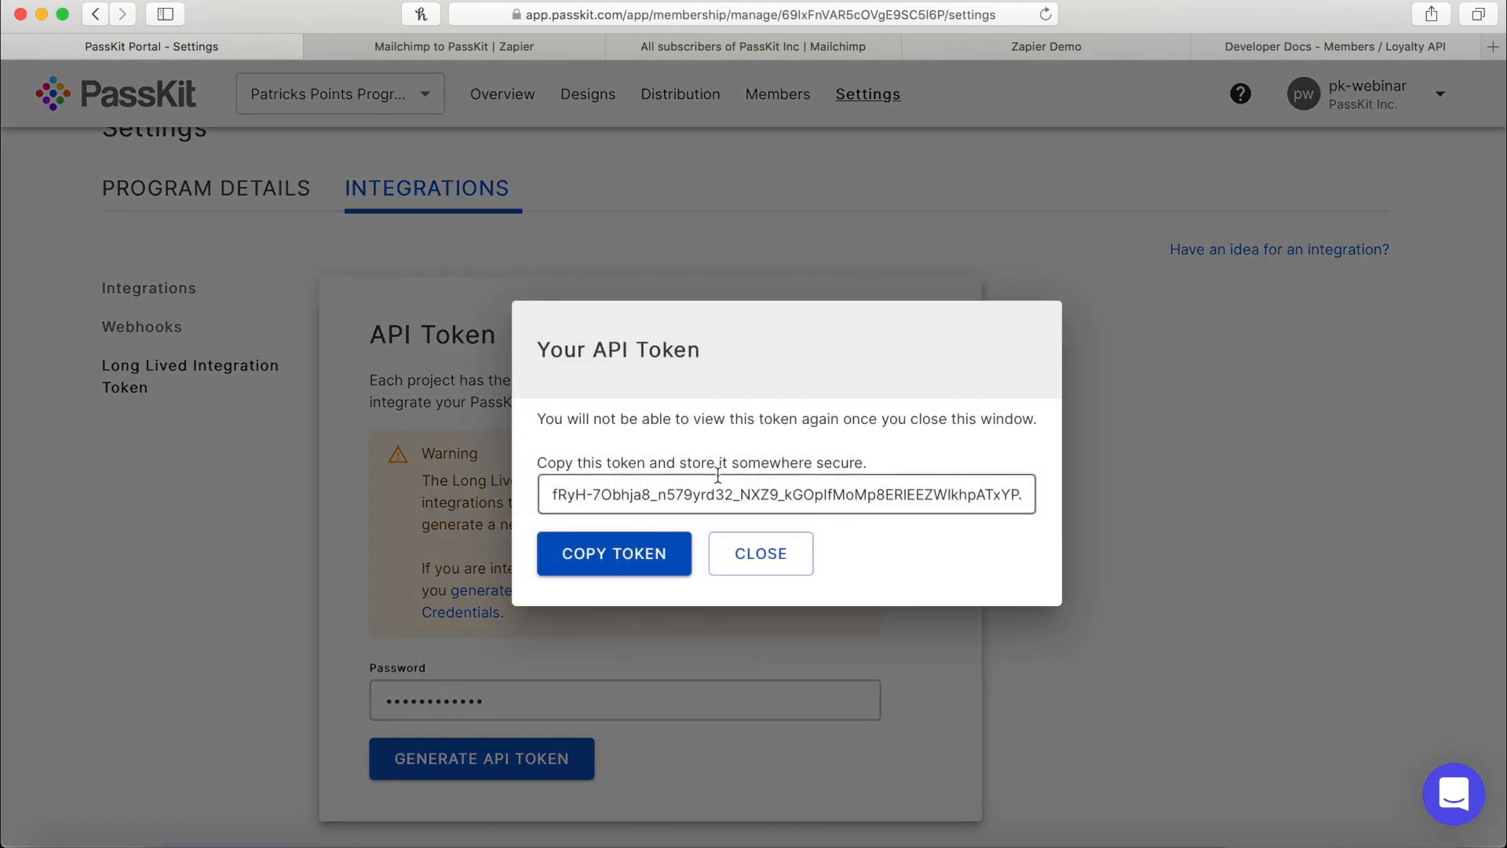
click(685, 557)
Delete the old token after 'Bearer' in the Authorization header and paste the new PassKit token.
click(503, 49)
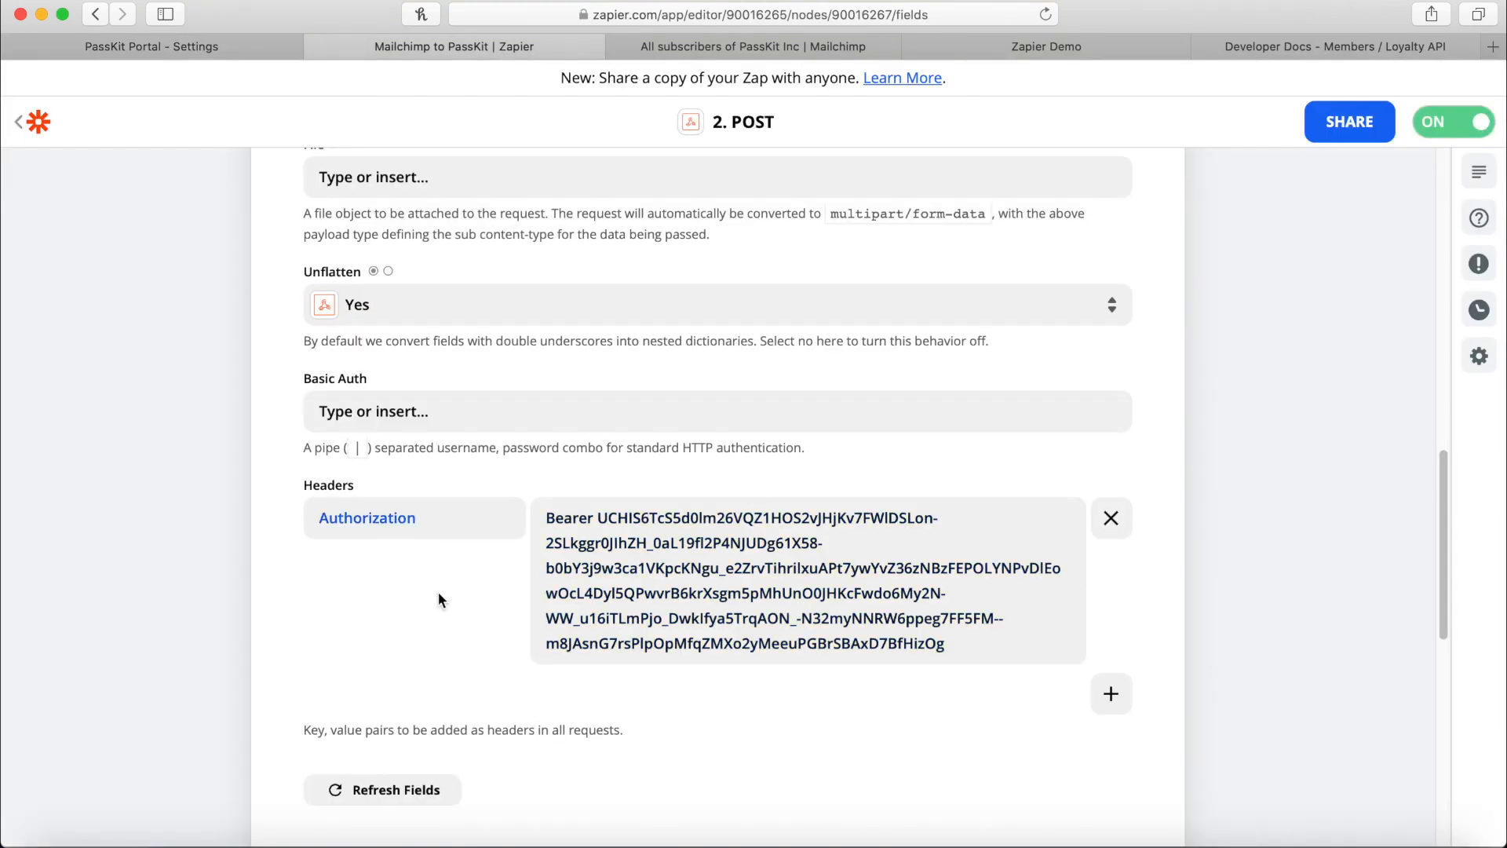
drag(320, 517, 434, 519)
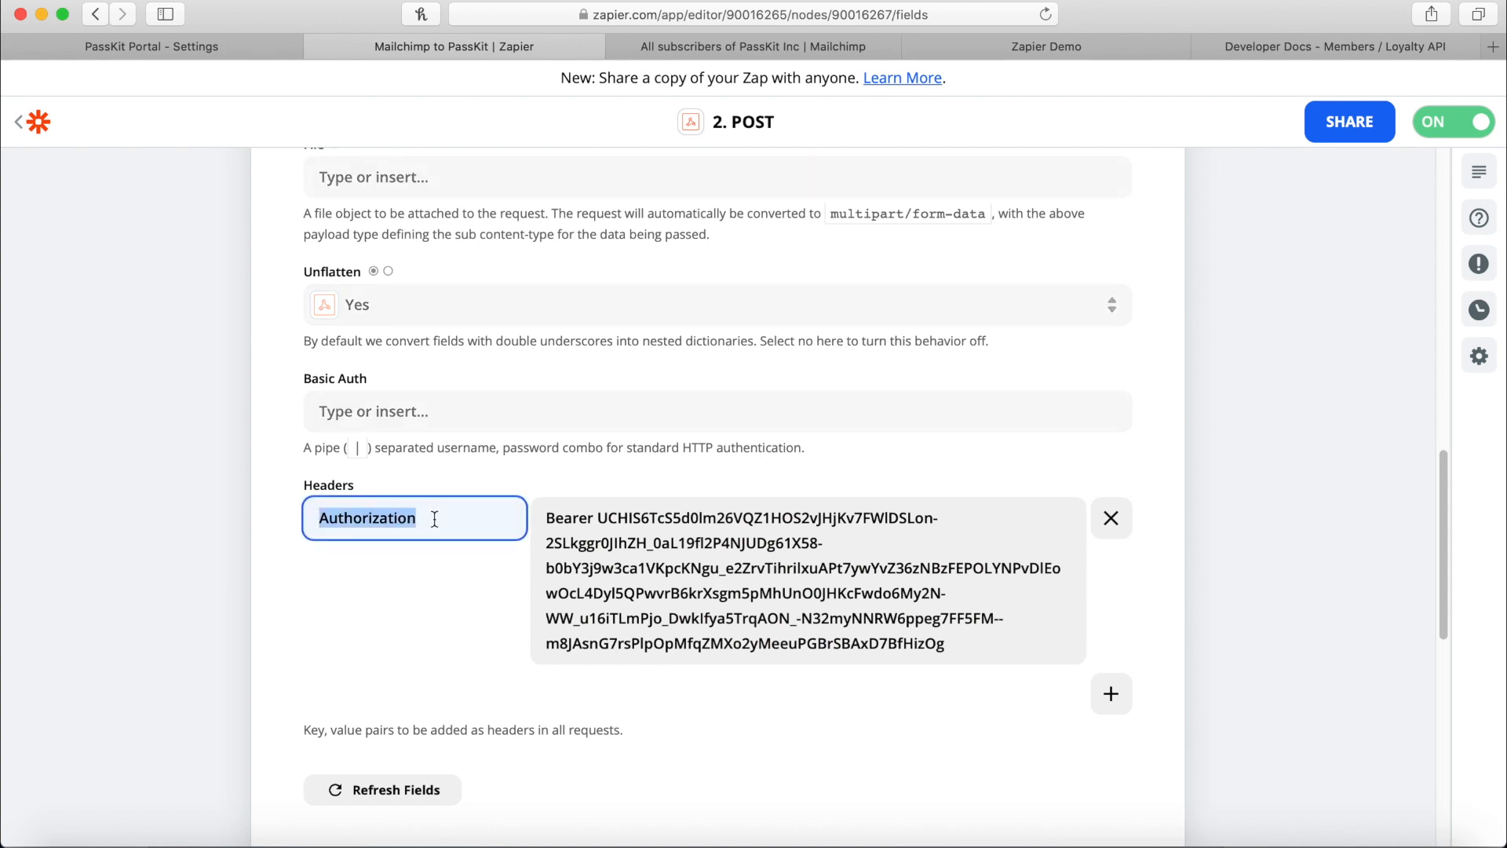
click(434, 519)
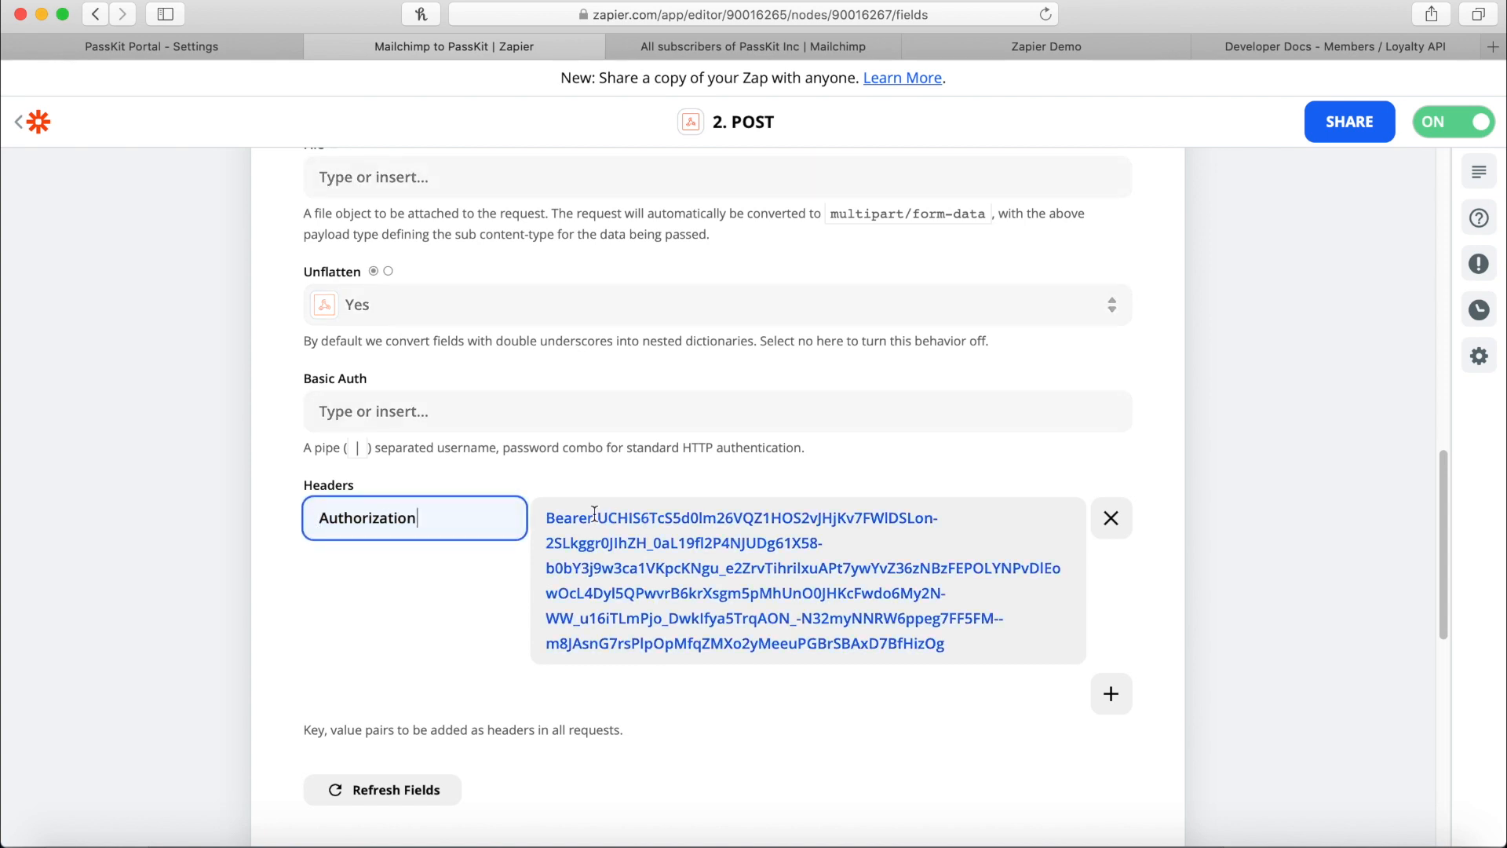
drag(598, 518, 1076, 661)
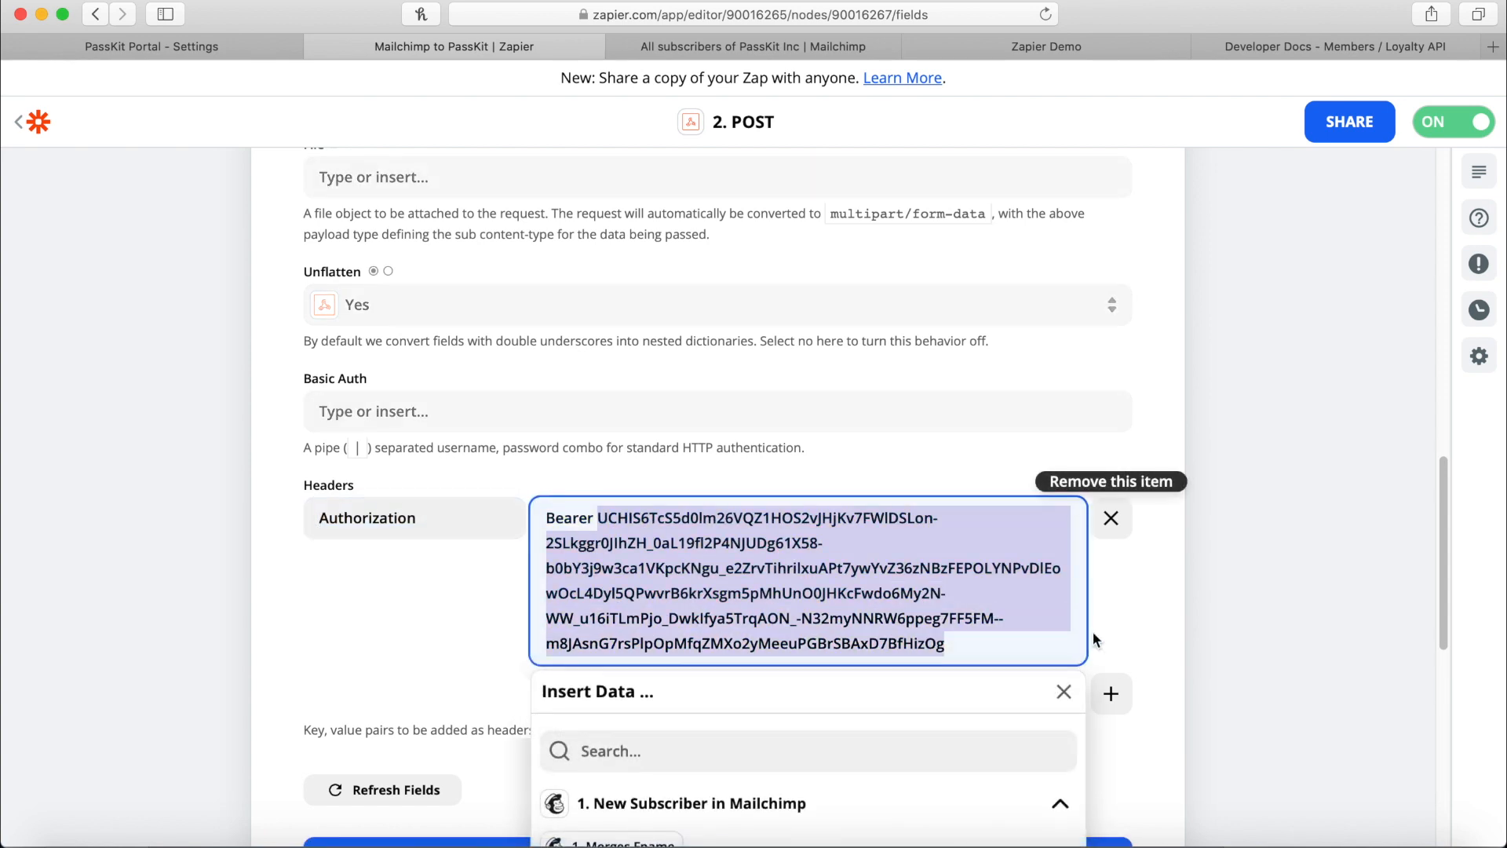
key(BackSpace)
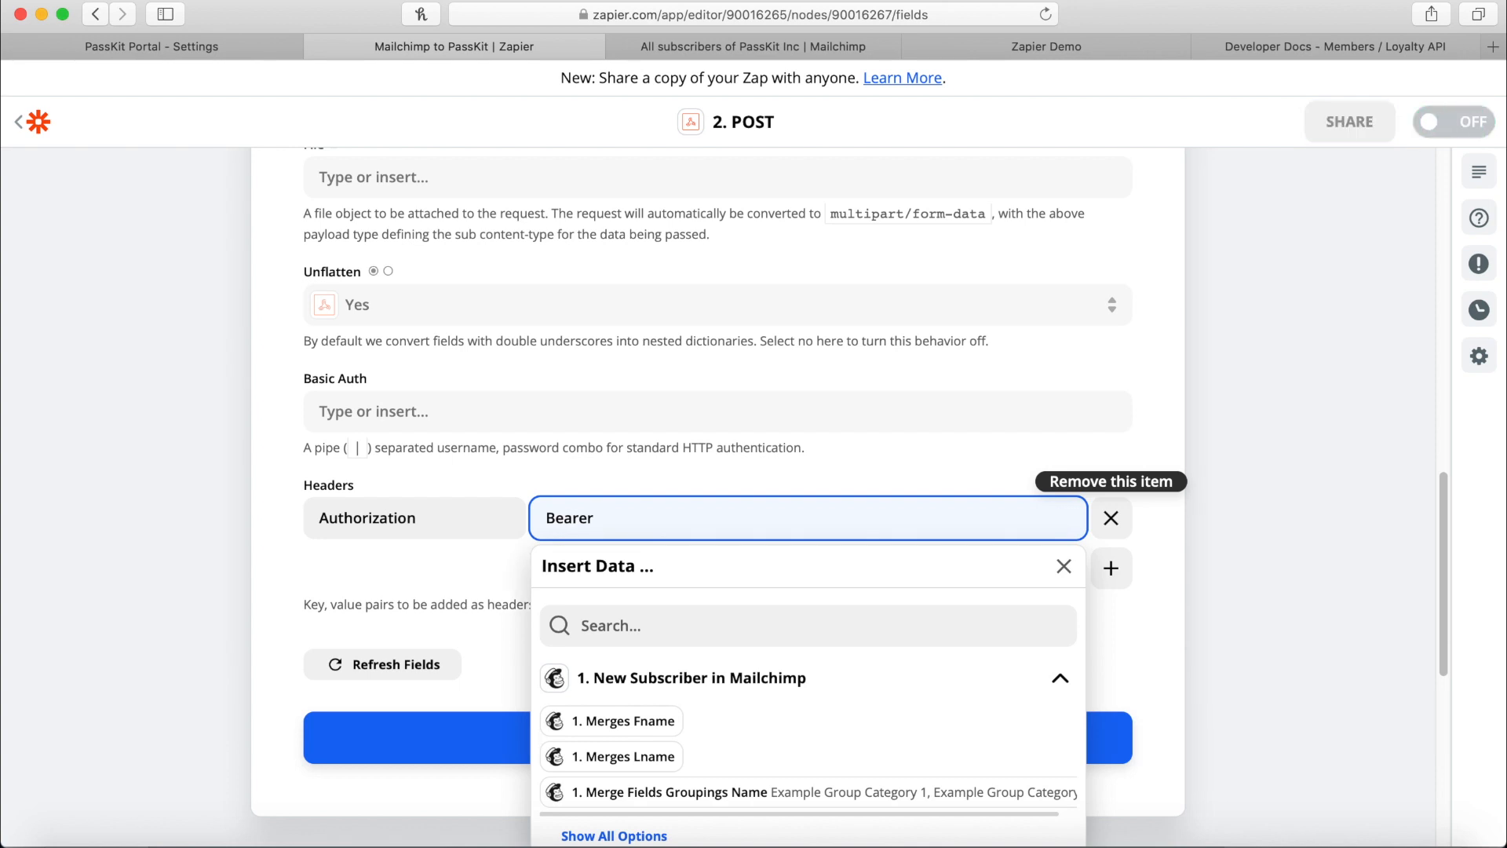
key(super+v)
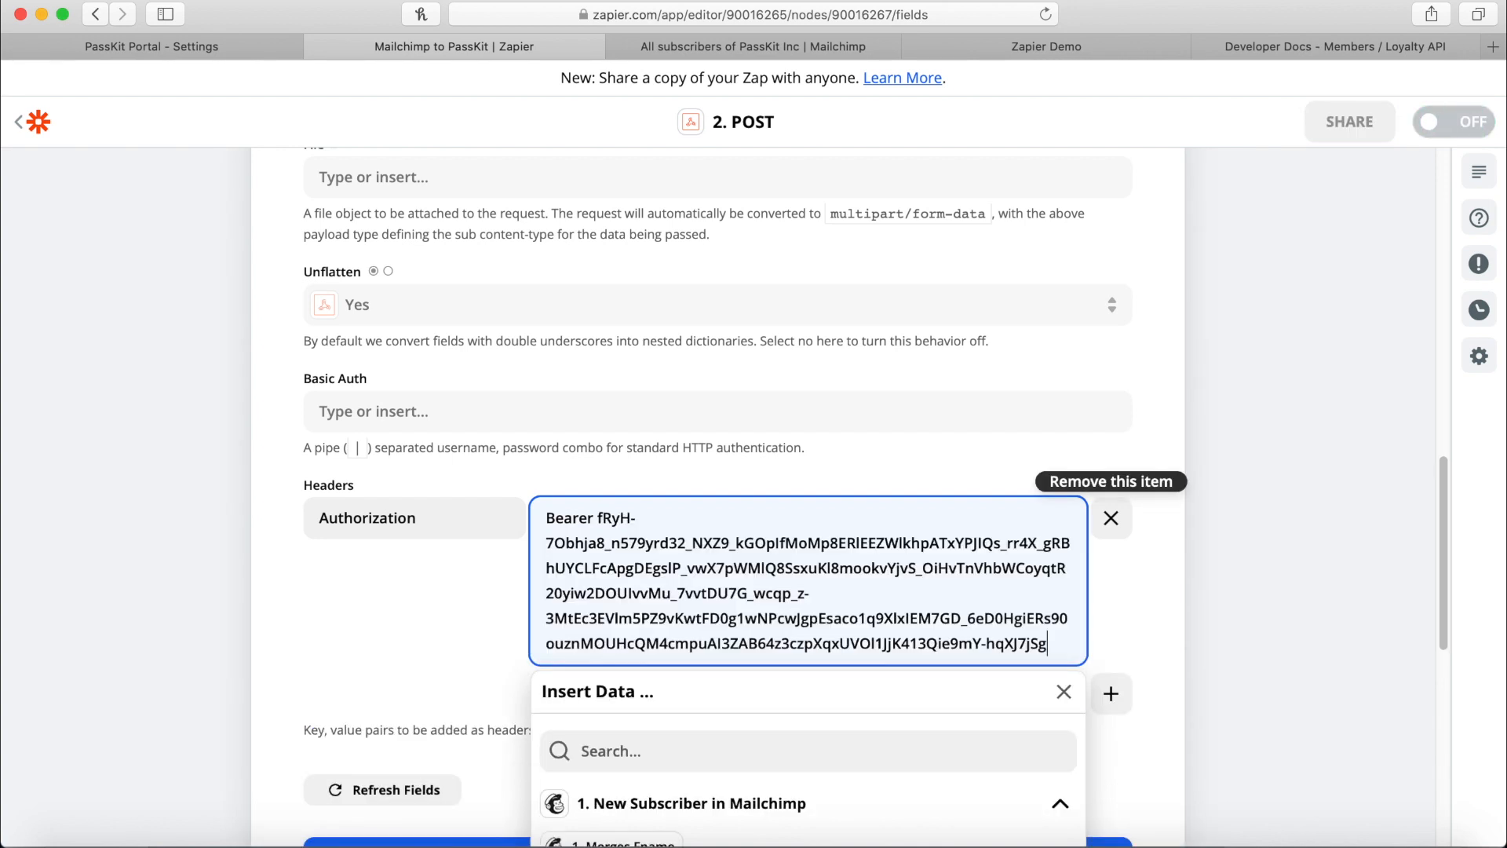
click(1142, 660)
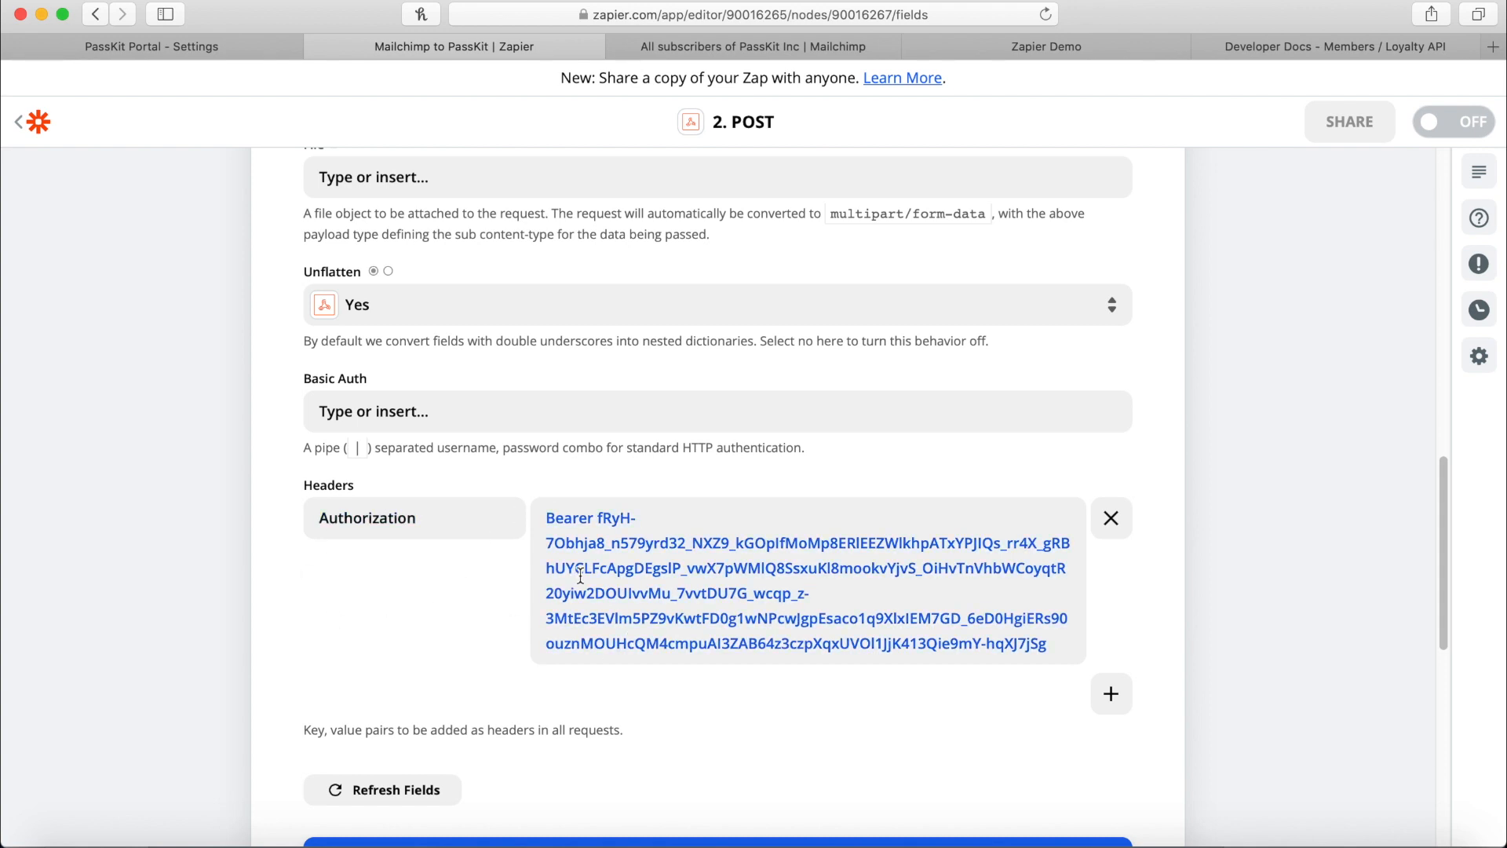
Verify the pasted token against PassKit and check the spacing after 'Bearer'.
click(168, 41)
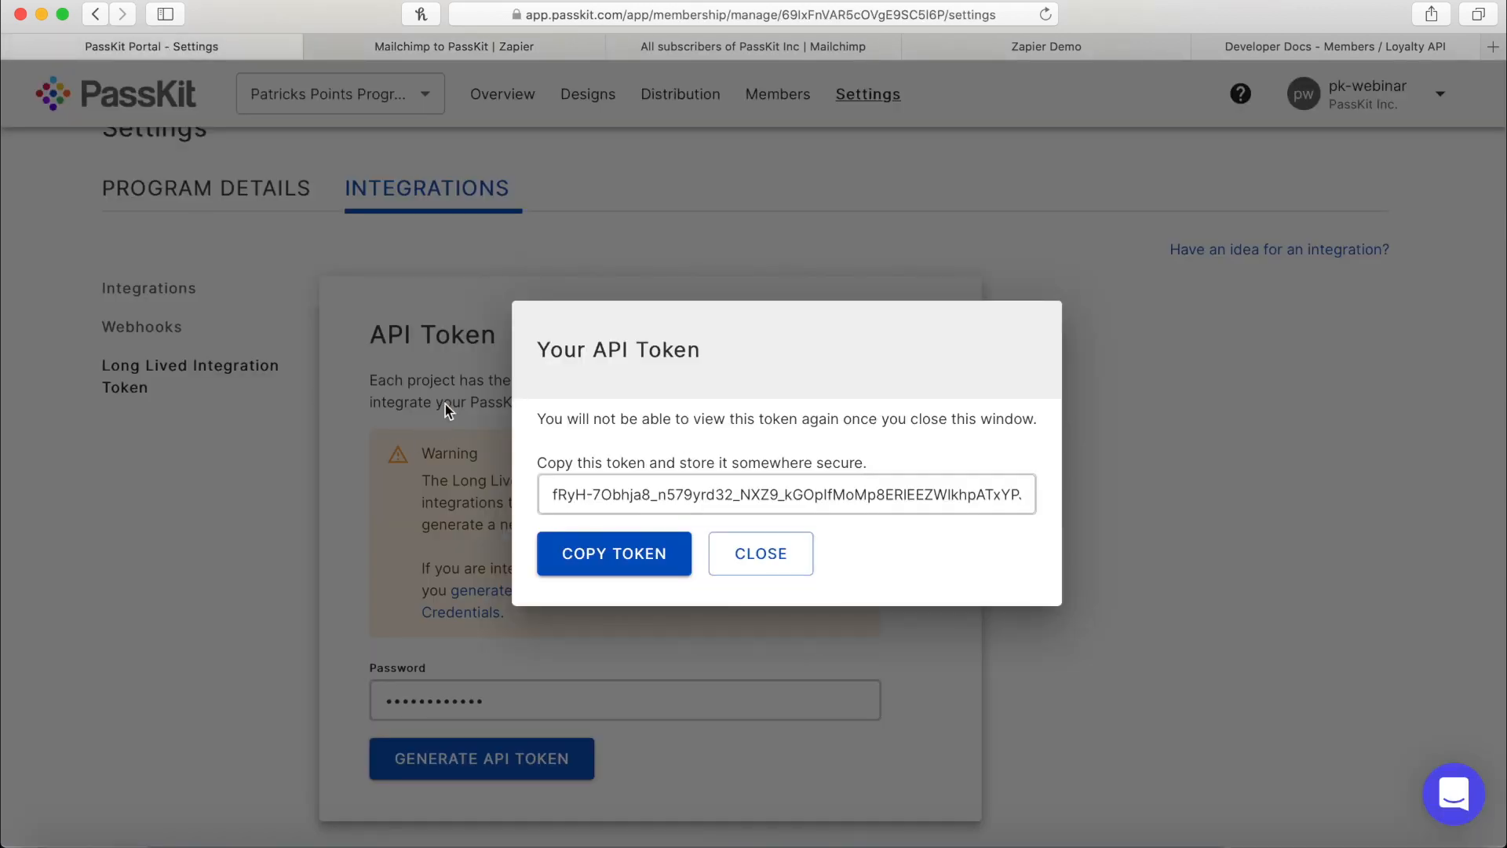
click(505, 47)
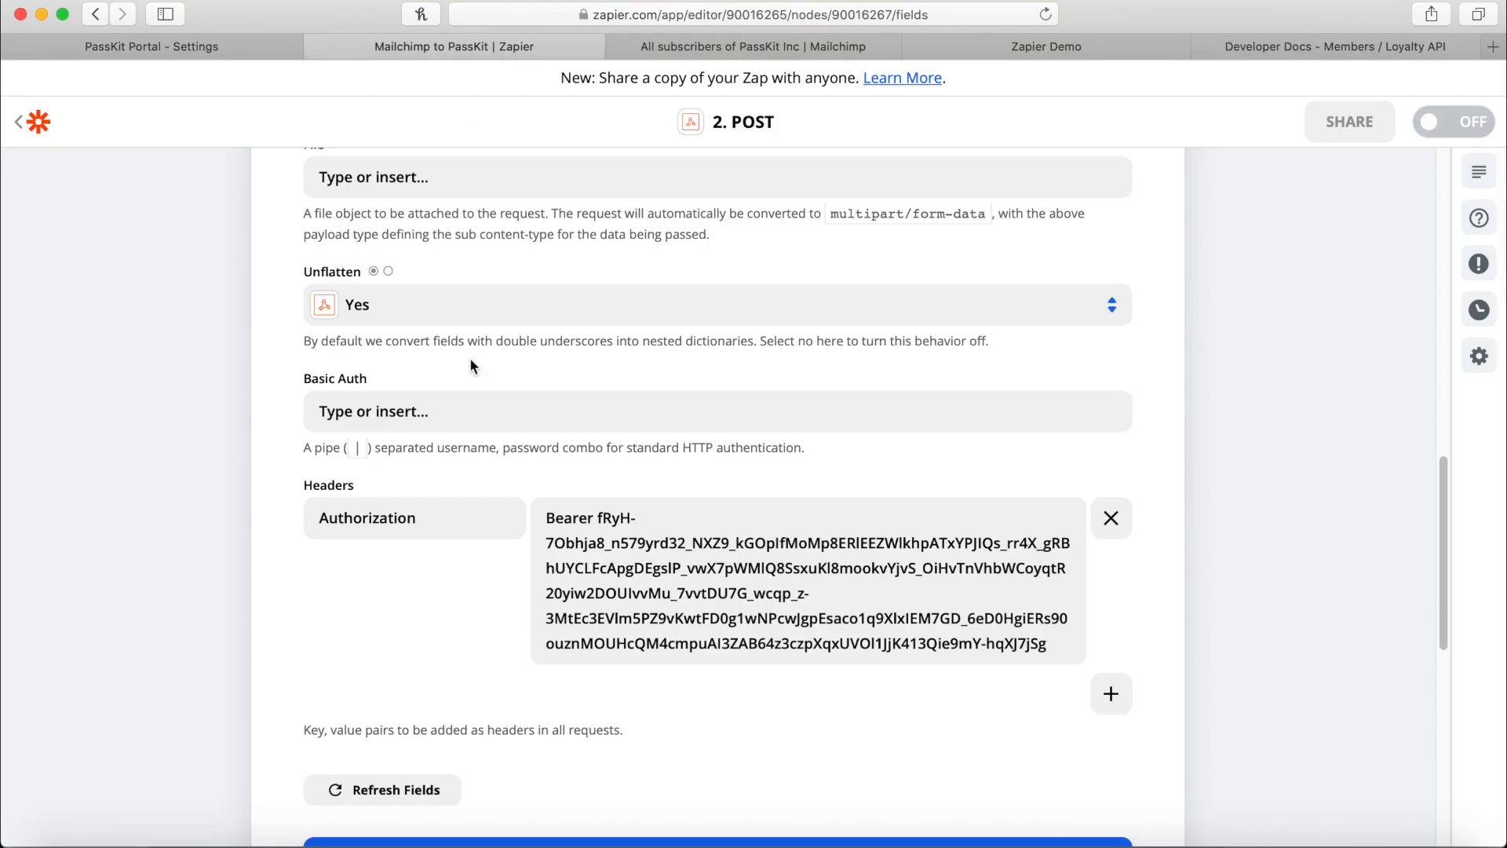
double_click(581, 518)
click(610, 511)
double_click(568, 512)
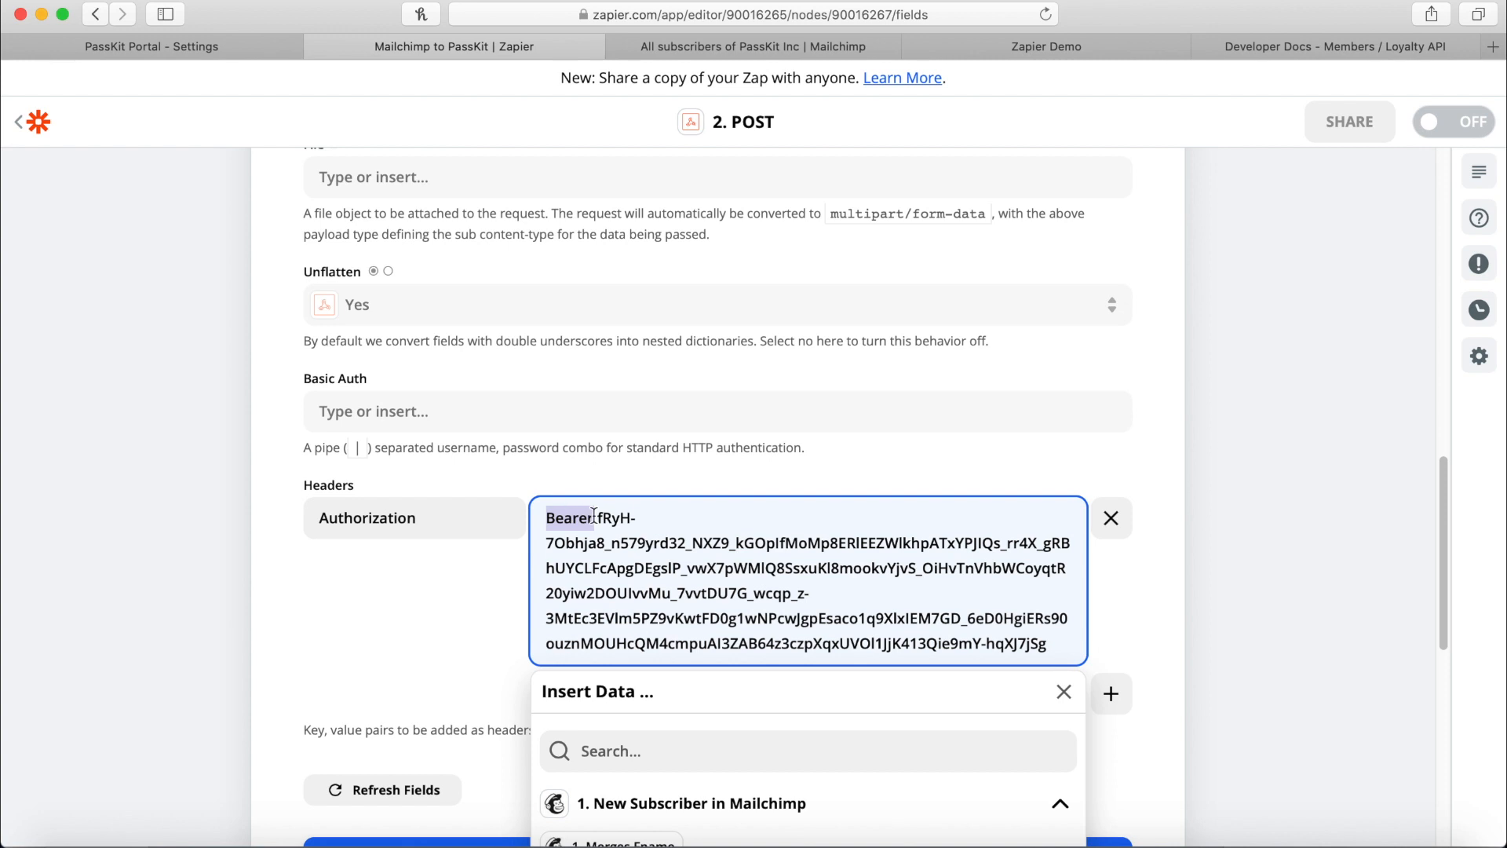
click(435, 563)
scroll(467, 578, down, 1)
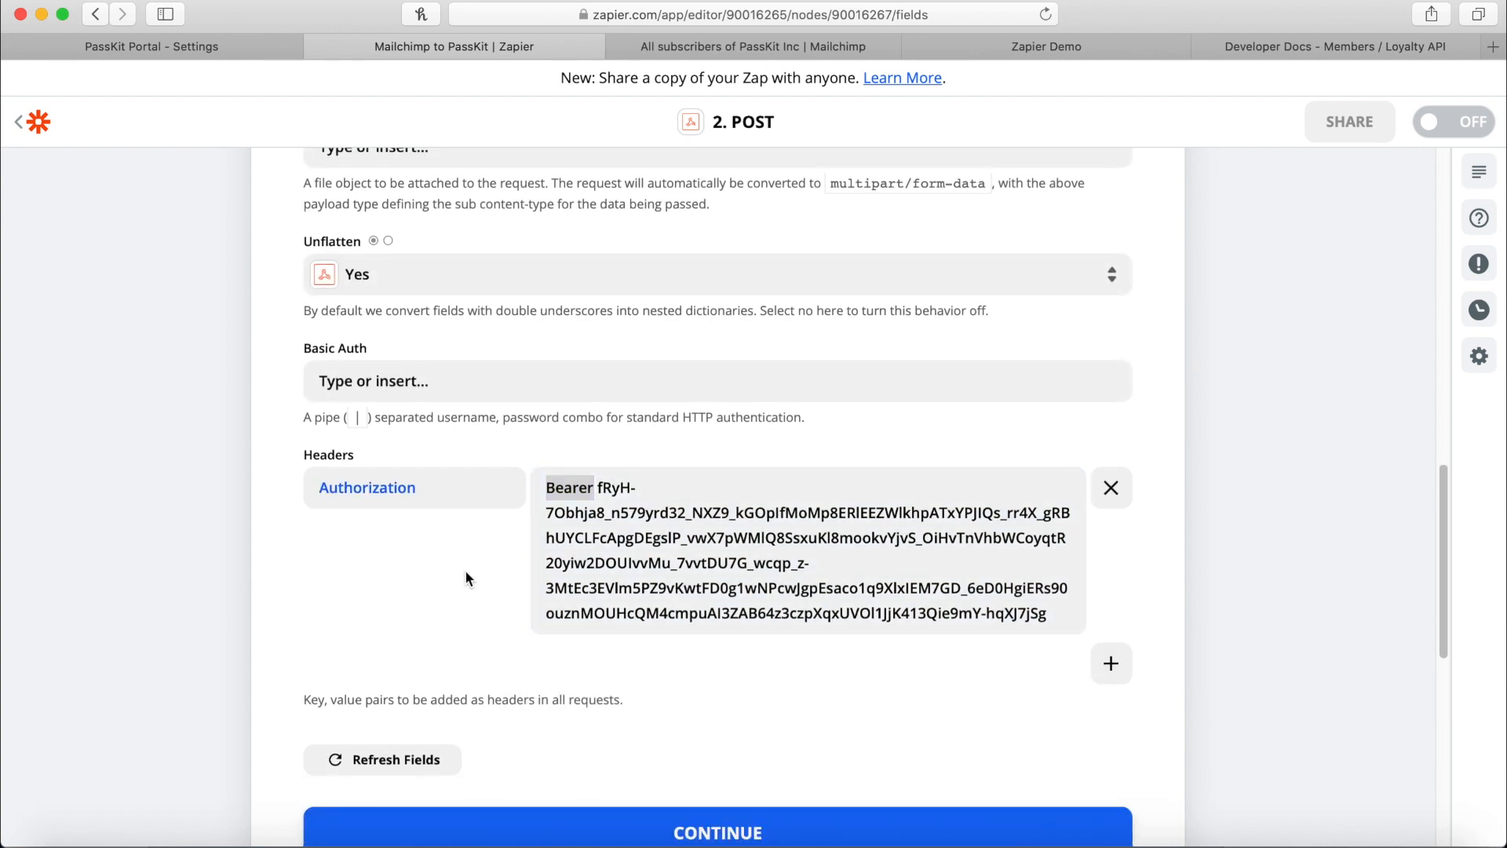
scroll(471, 578, down, 4)
Test the POST step, review the returned request ID, and open the 3. GET step.
click(768, 713)
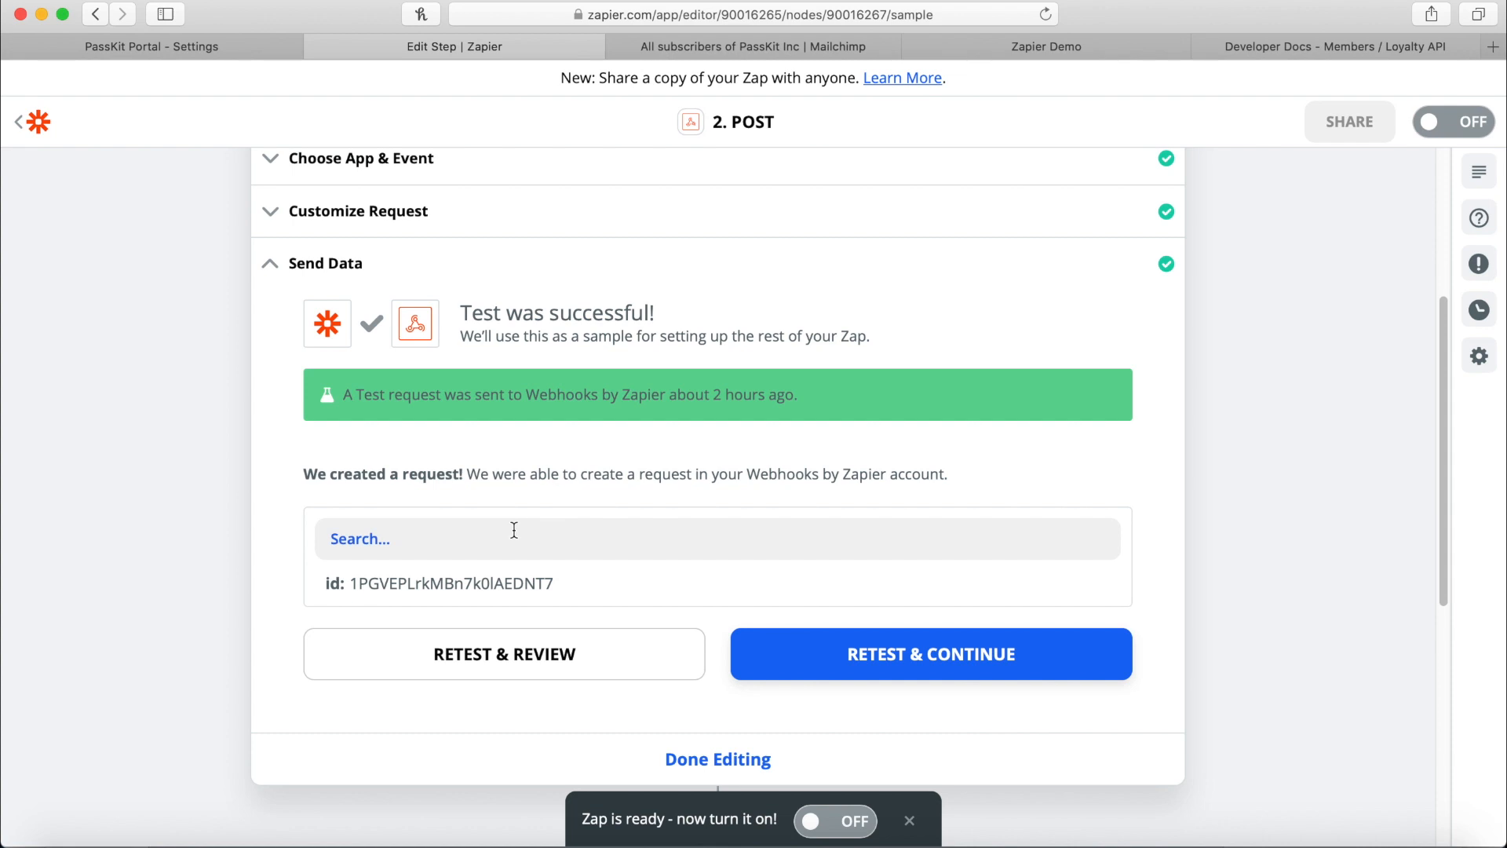
drag(353, 579, 568, 579)
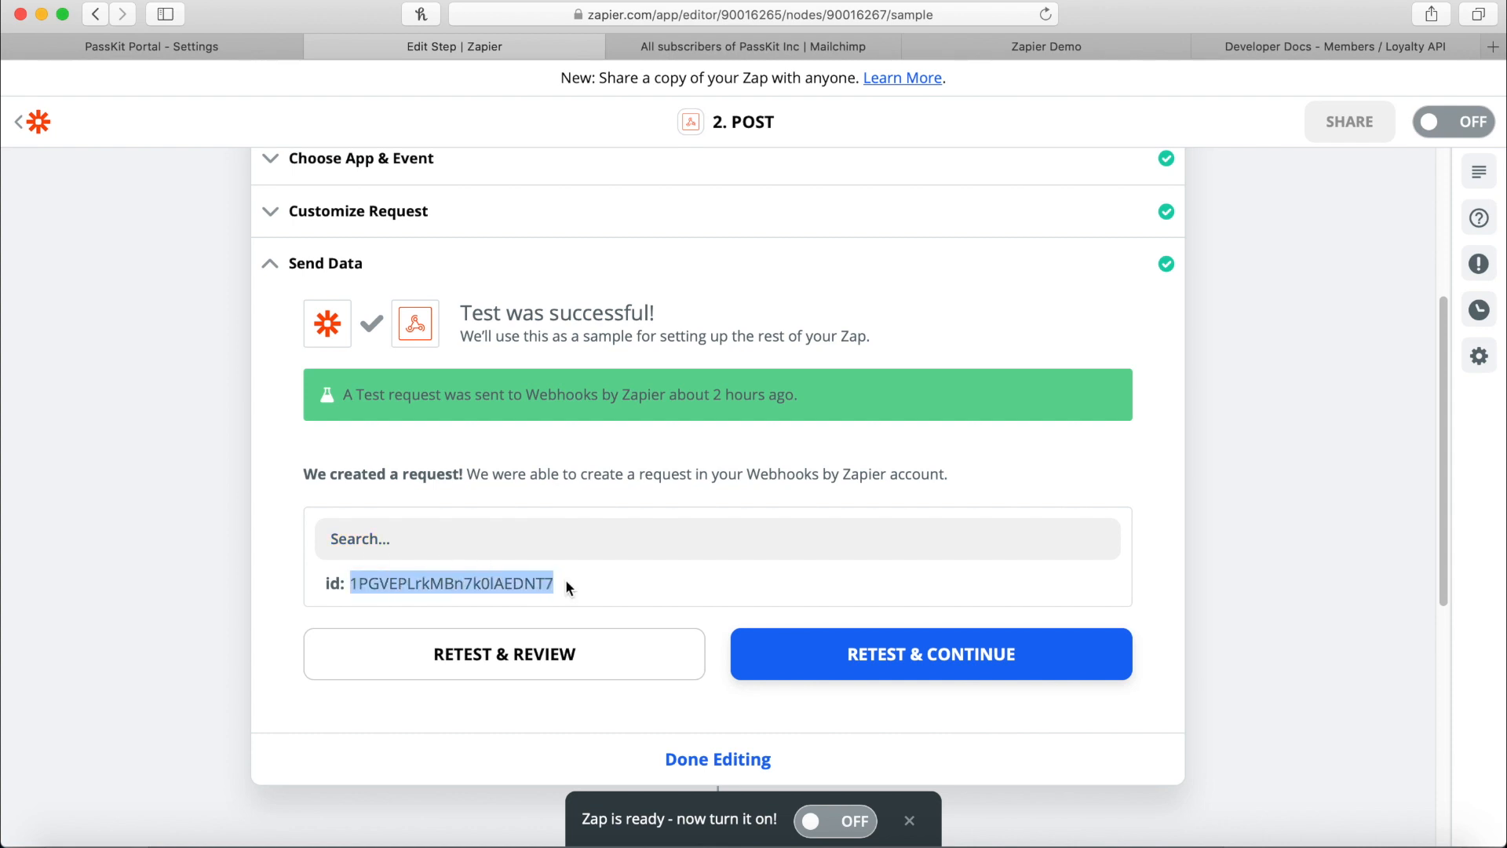
scroll(473, 536, up, 5)
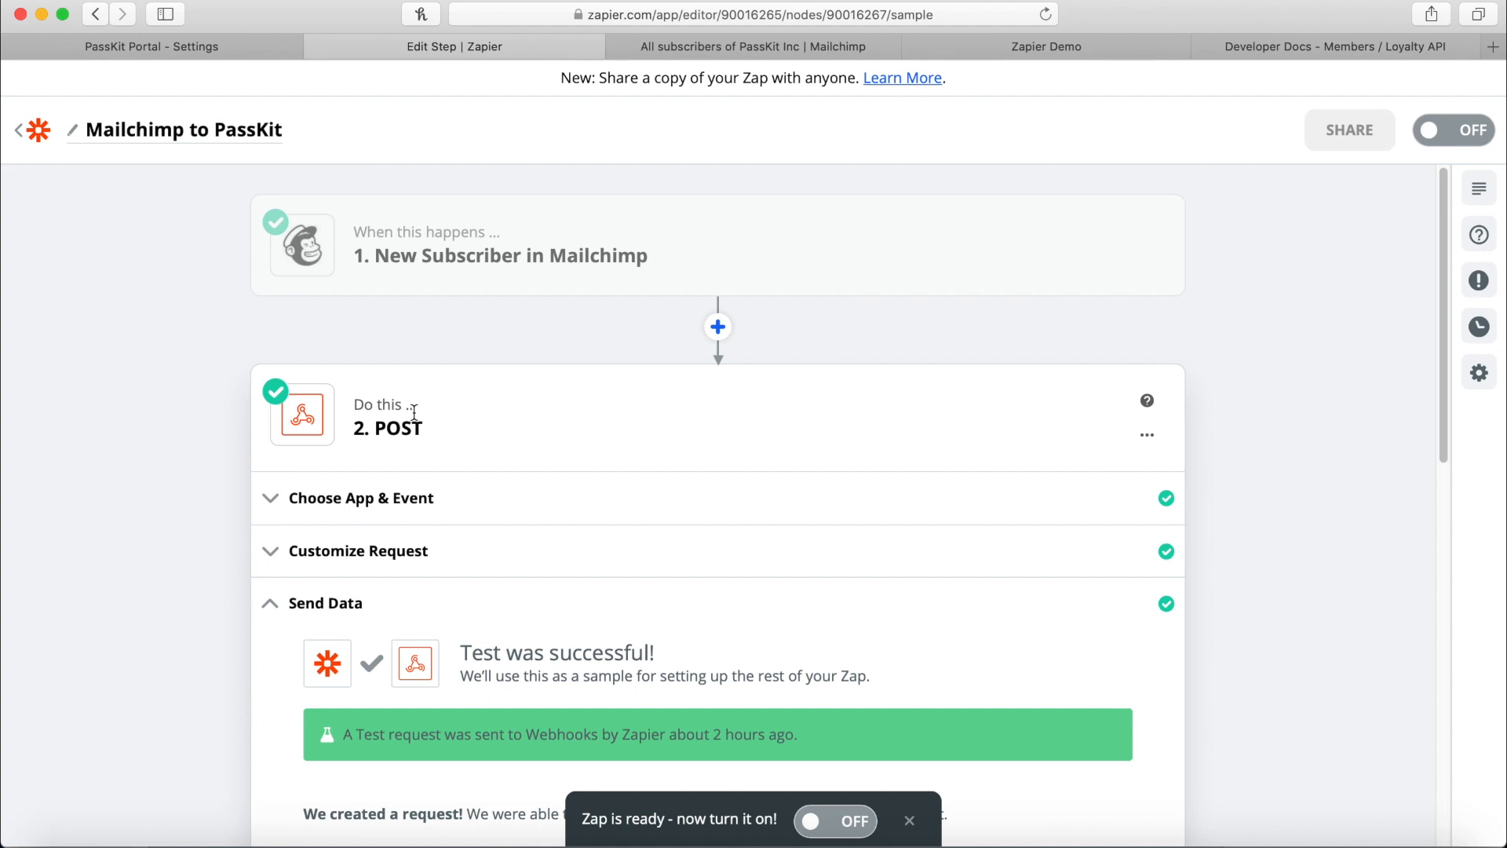
scroll(525, 429, down, 5)
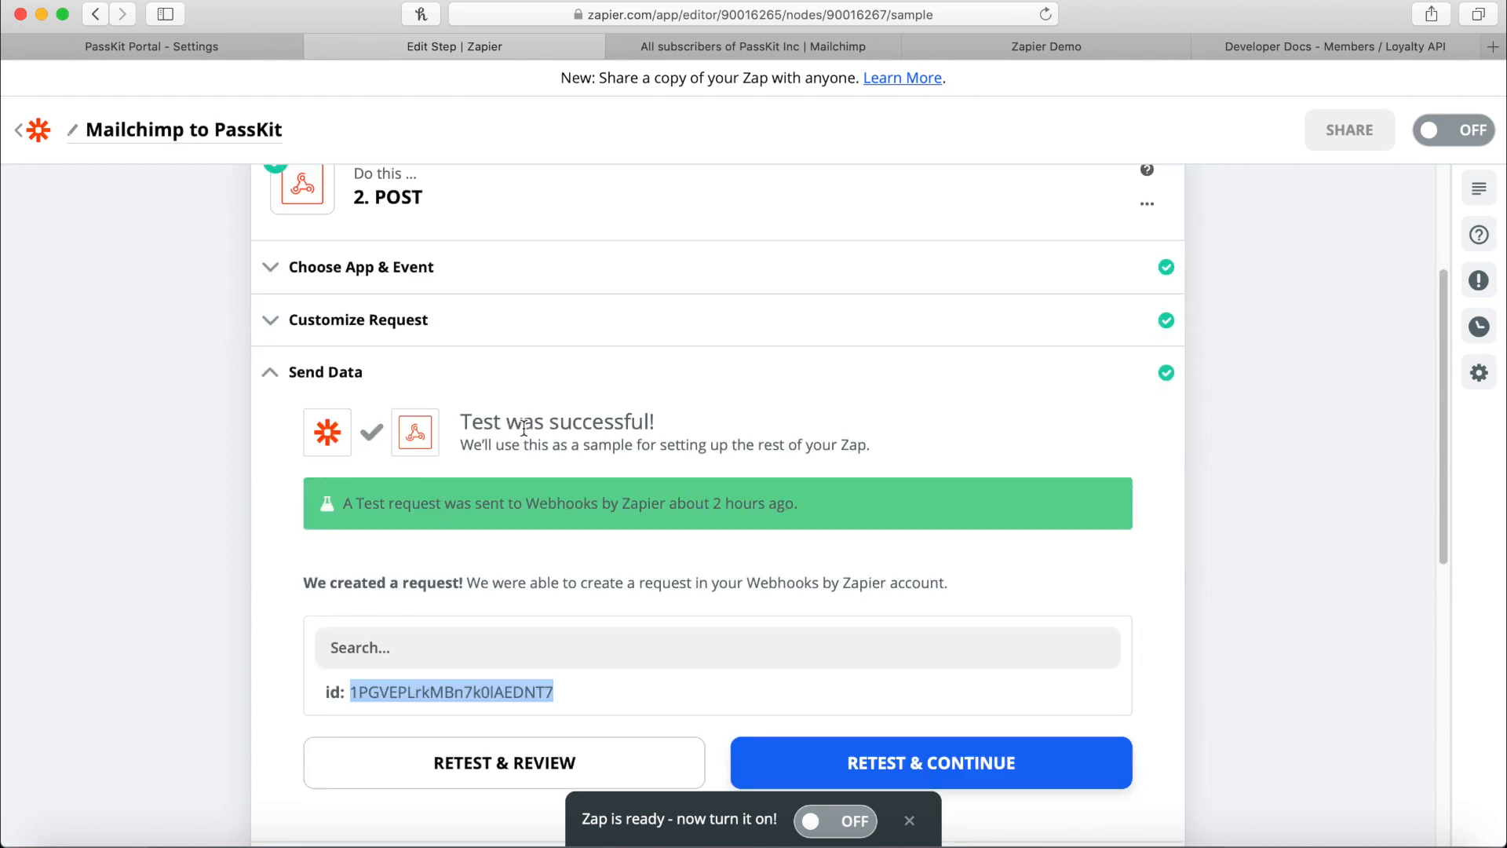
scroll(524, 429, down, 5)
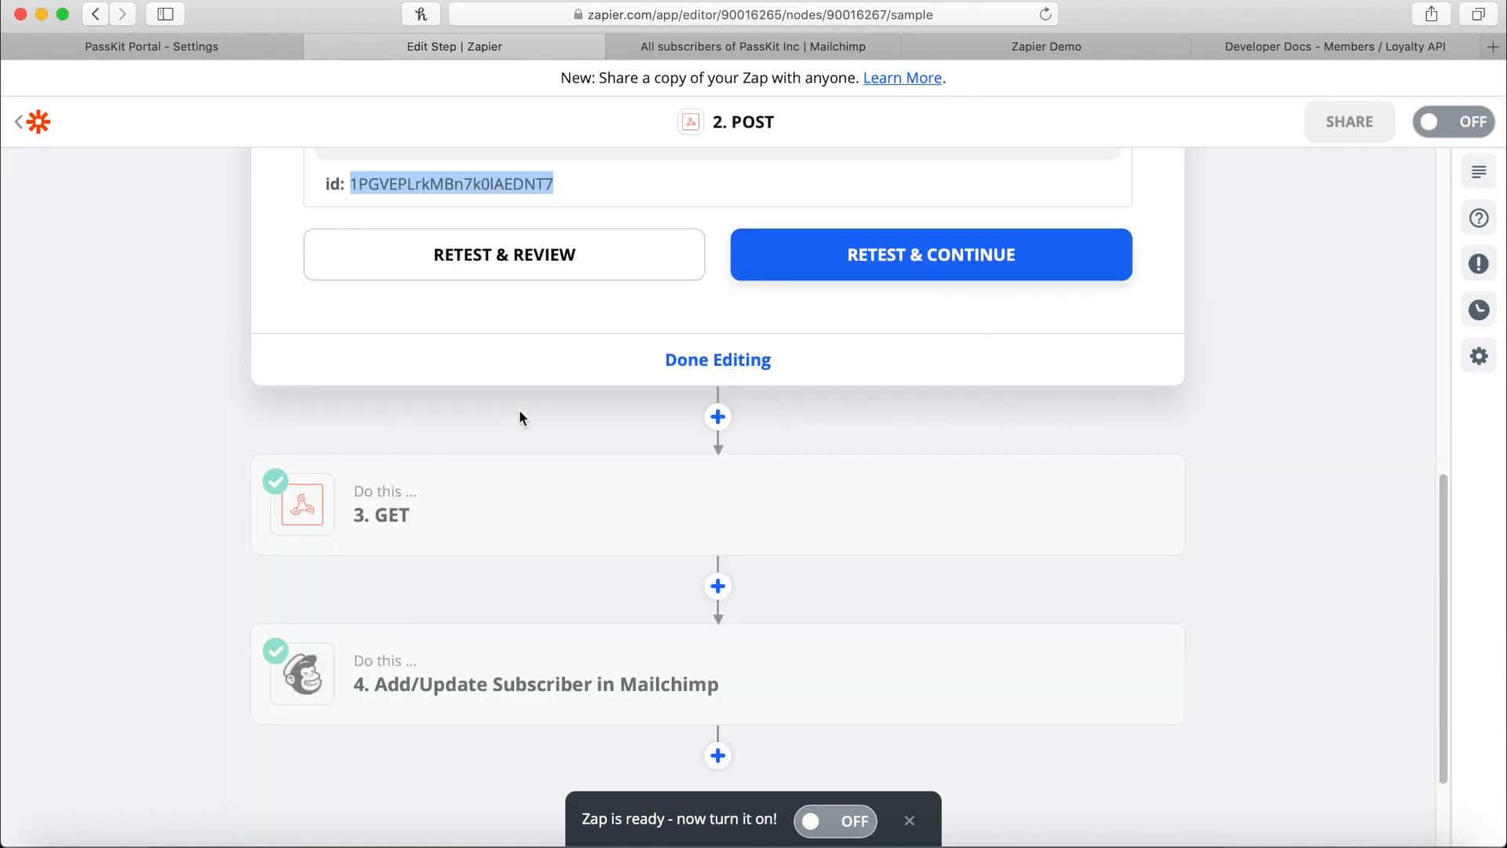
scroll(539, 516, up, 1)
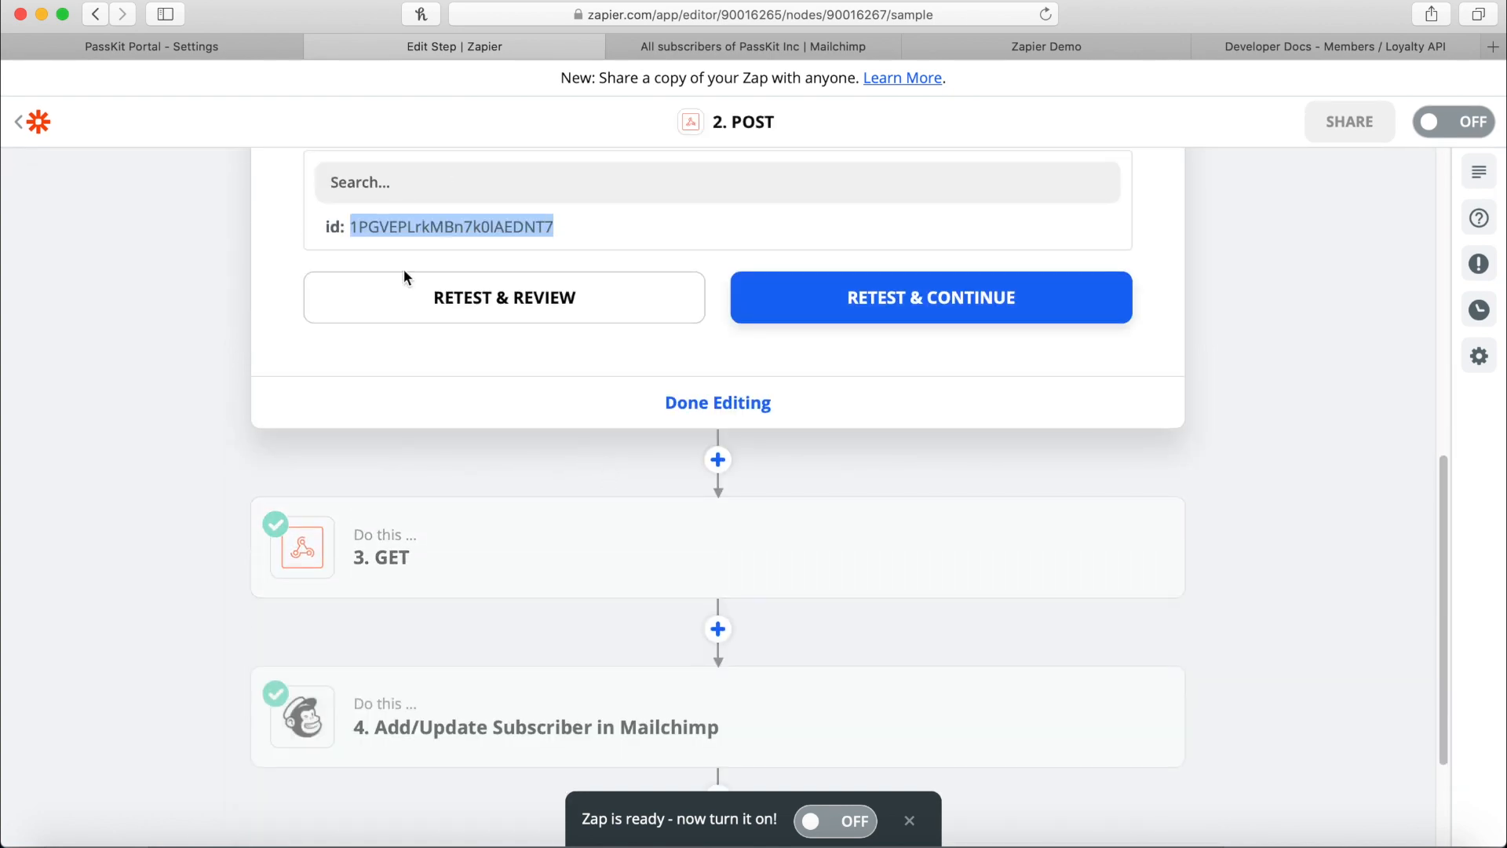
click(497, 518)
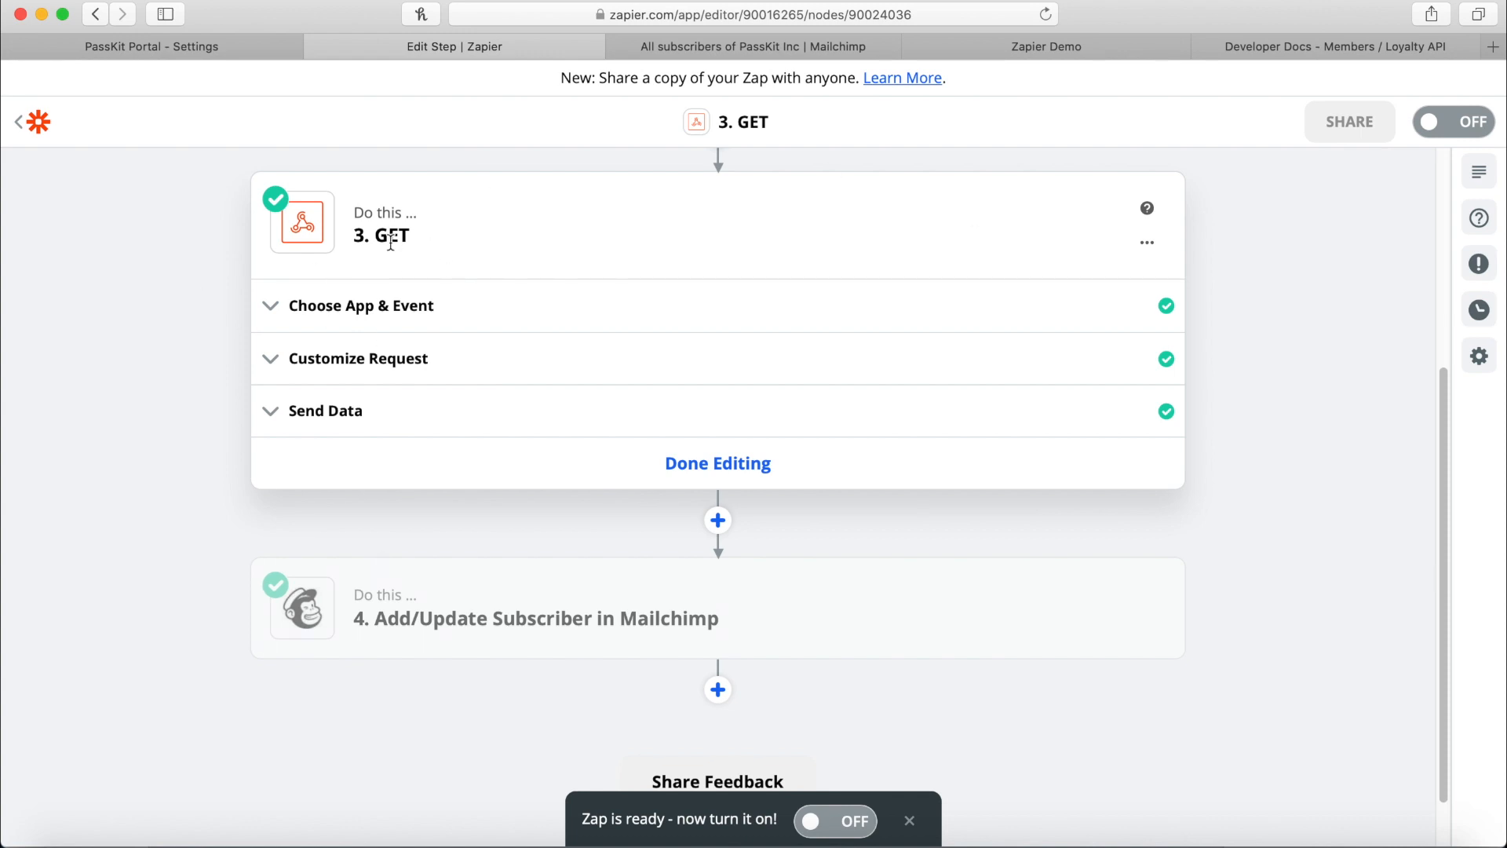
click(1321, 51)
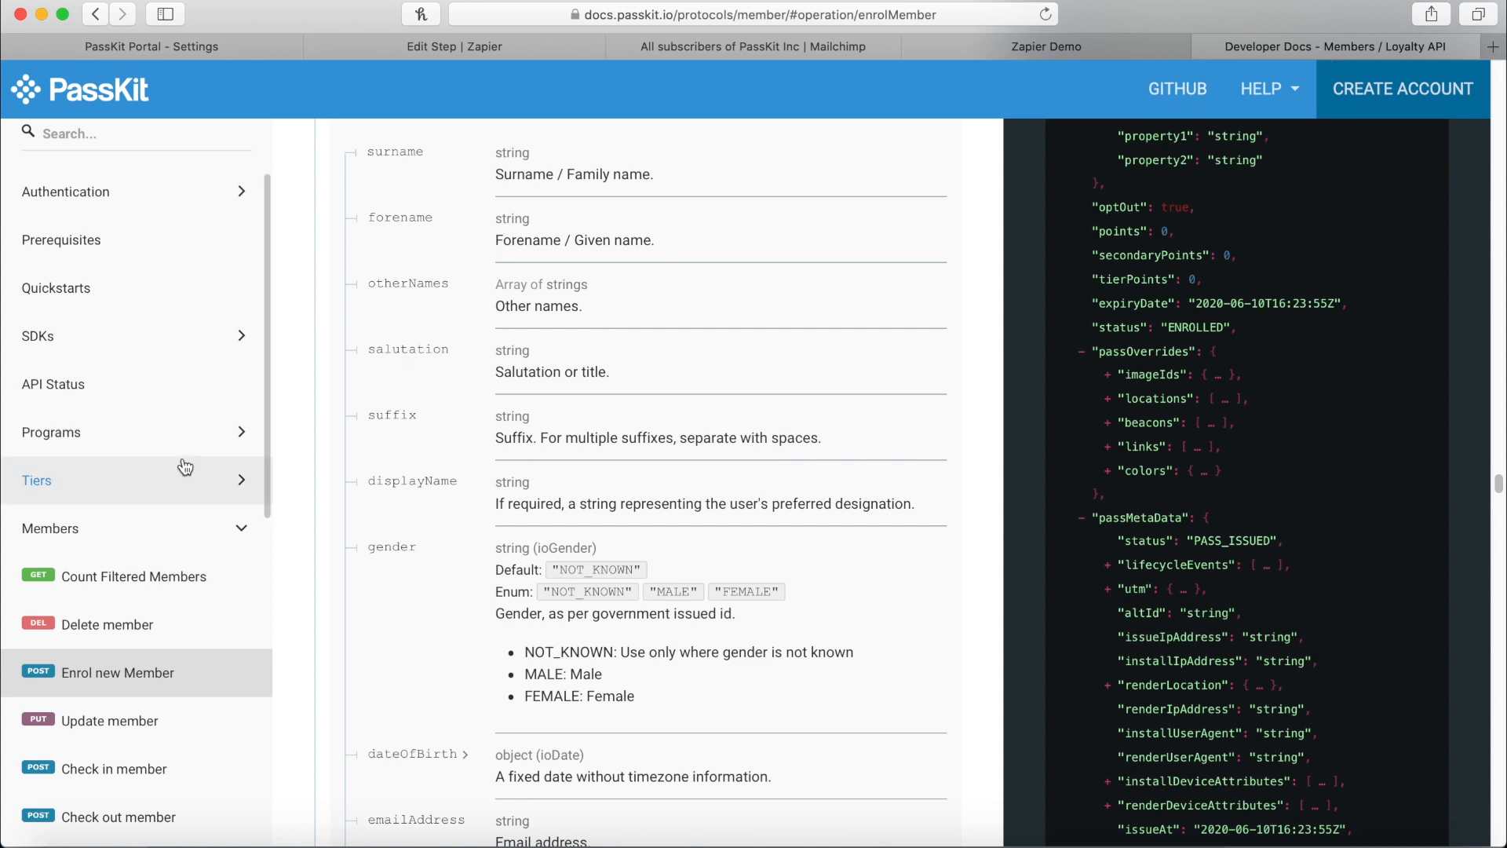
scroll(295, 522, down, 8)
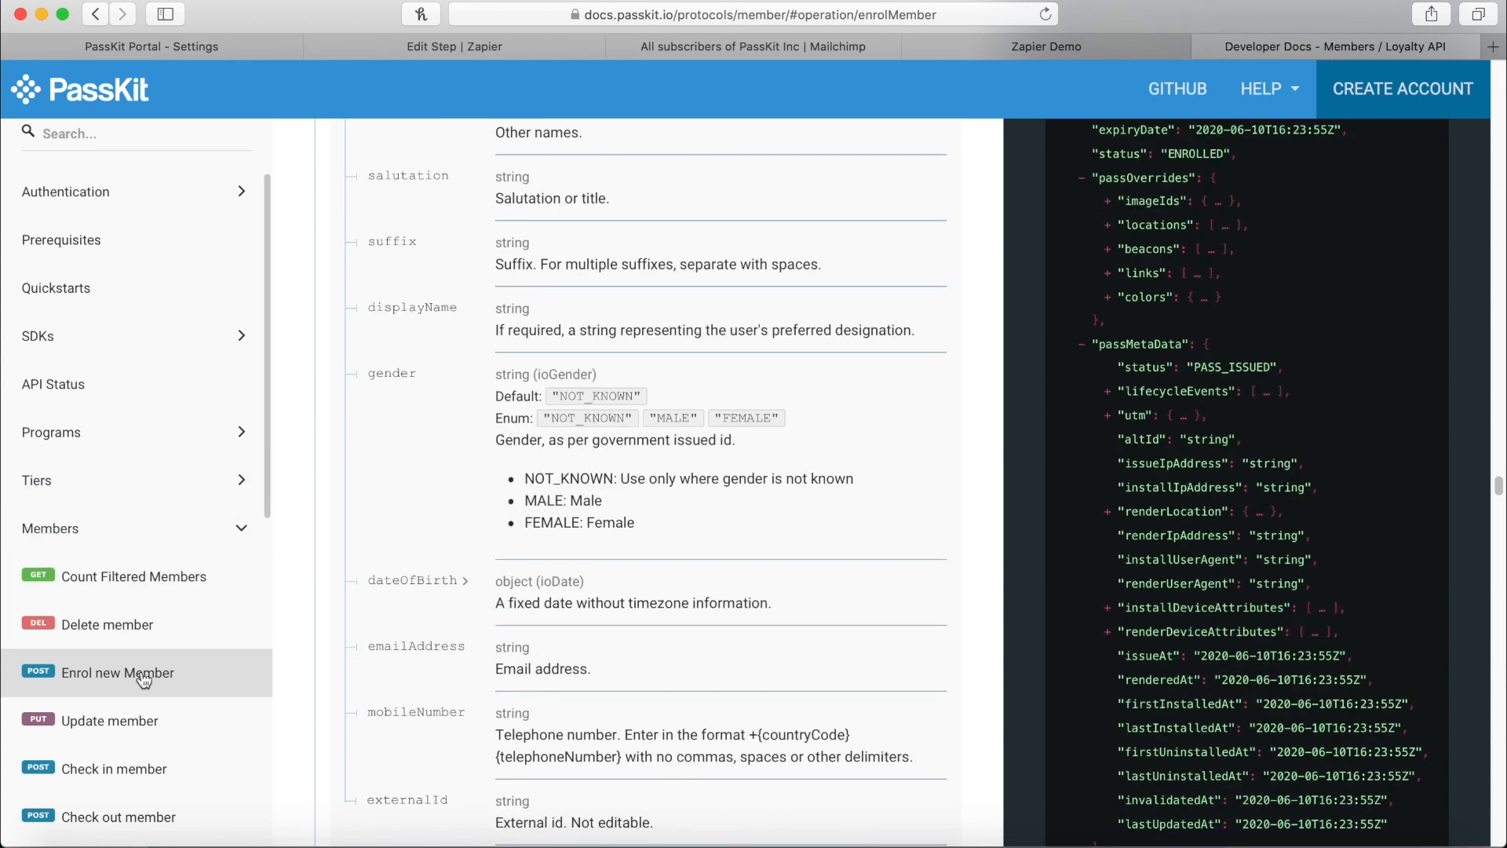
drag(263, 509, 262, 658)
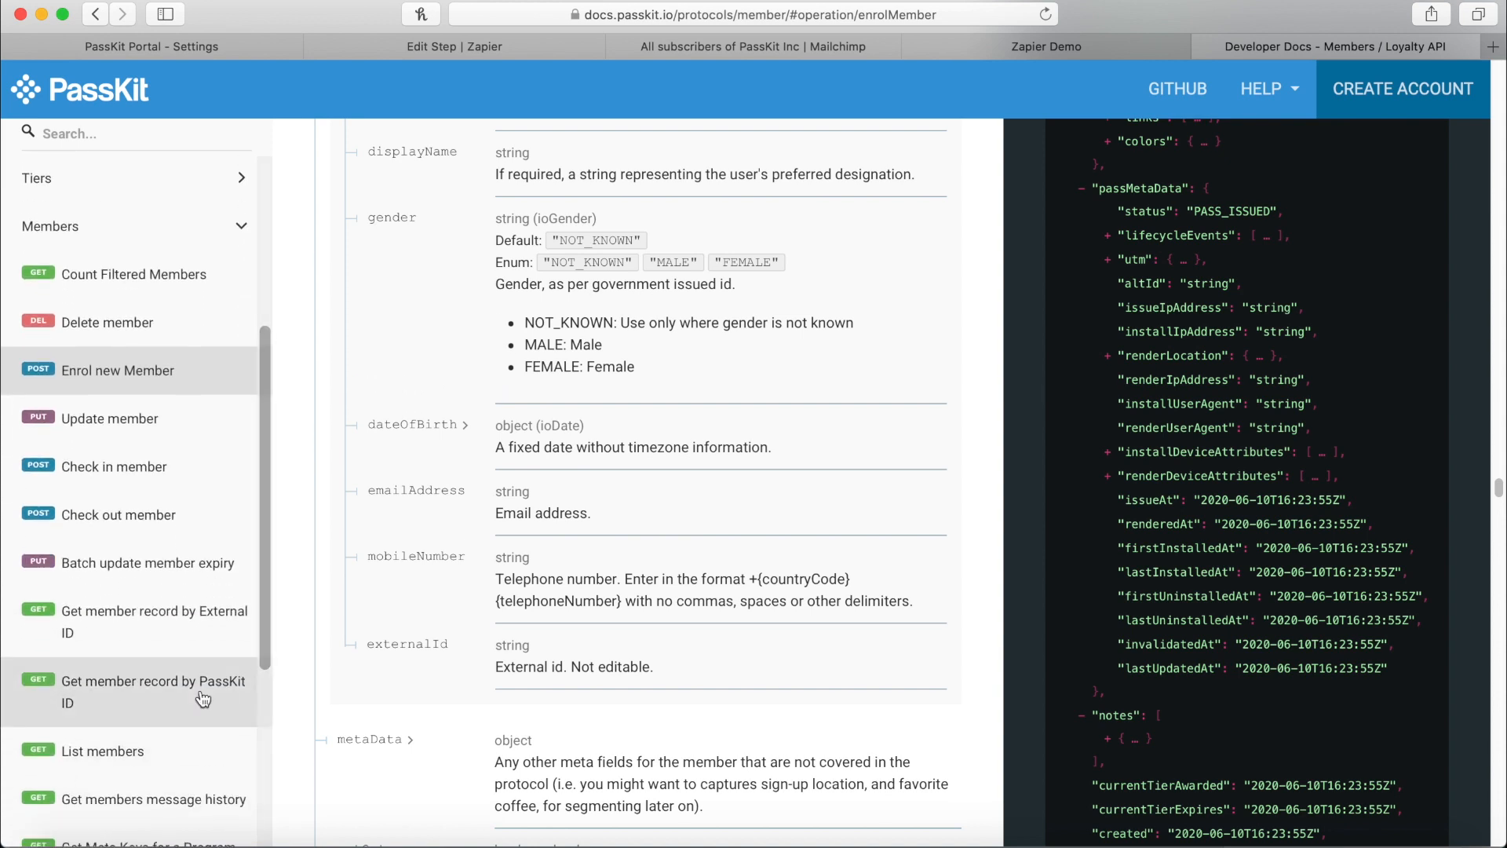
click(101, 704)
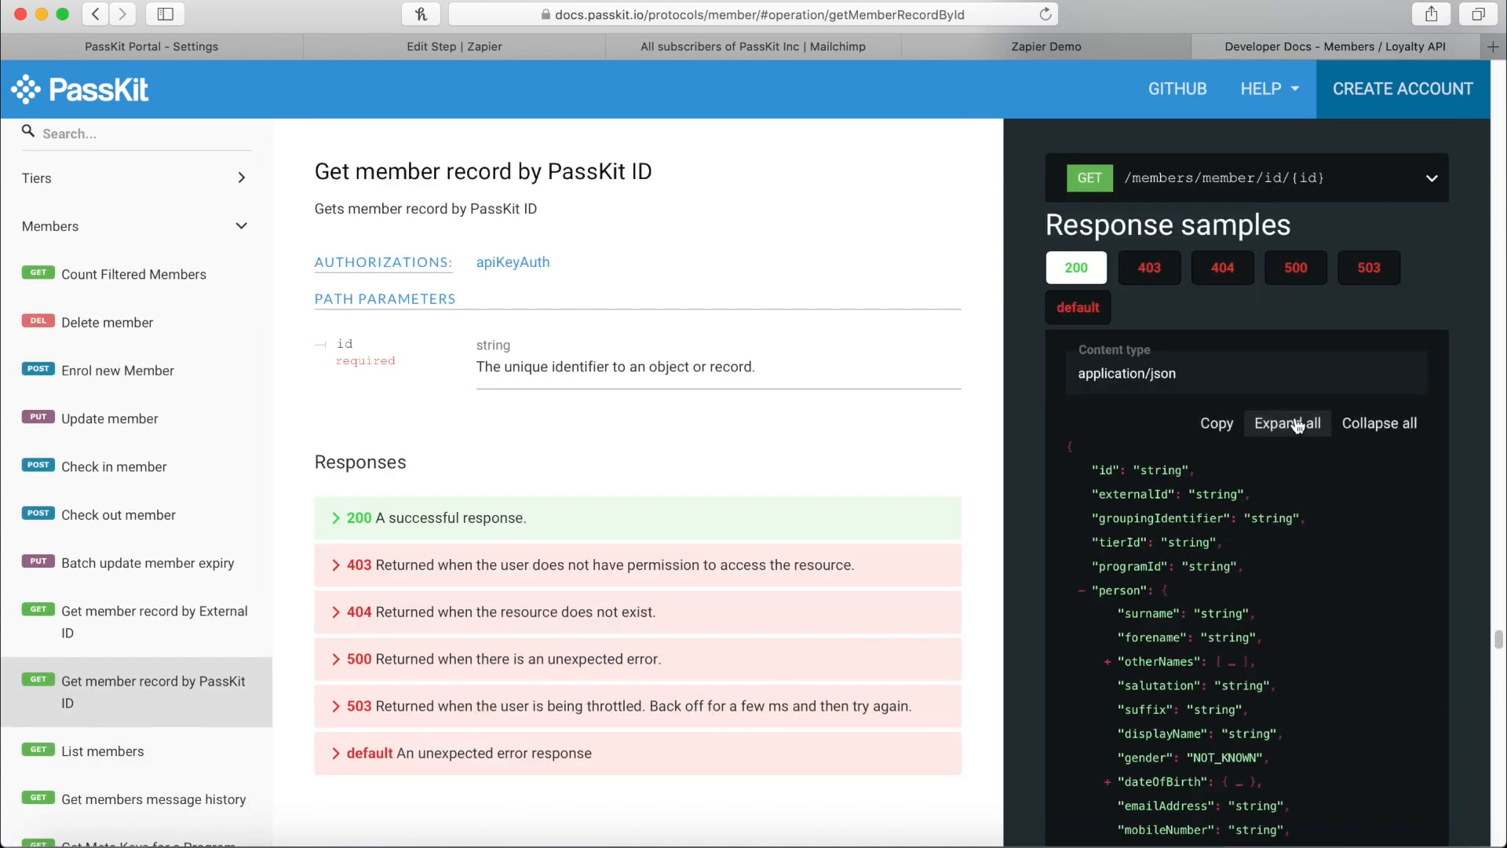
click(1075, 190)
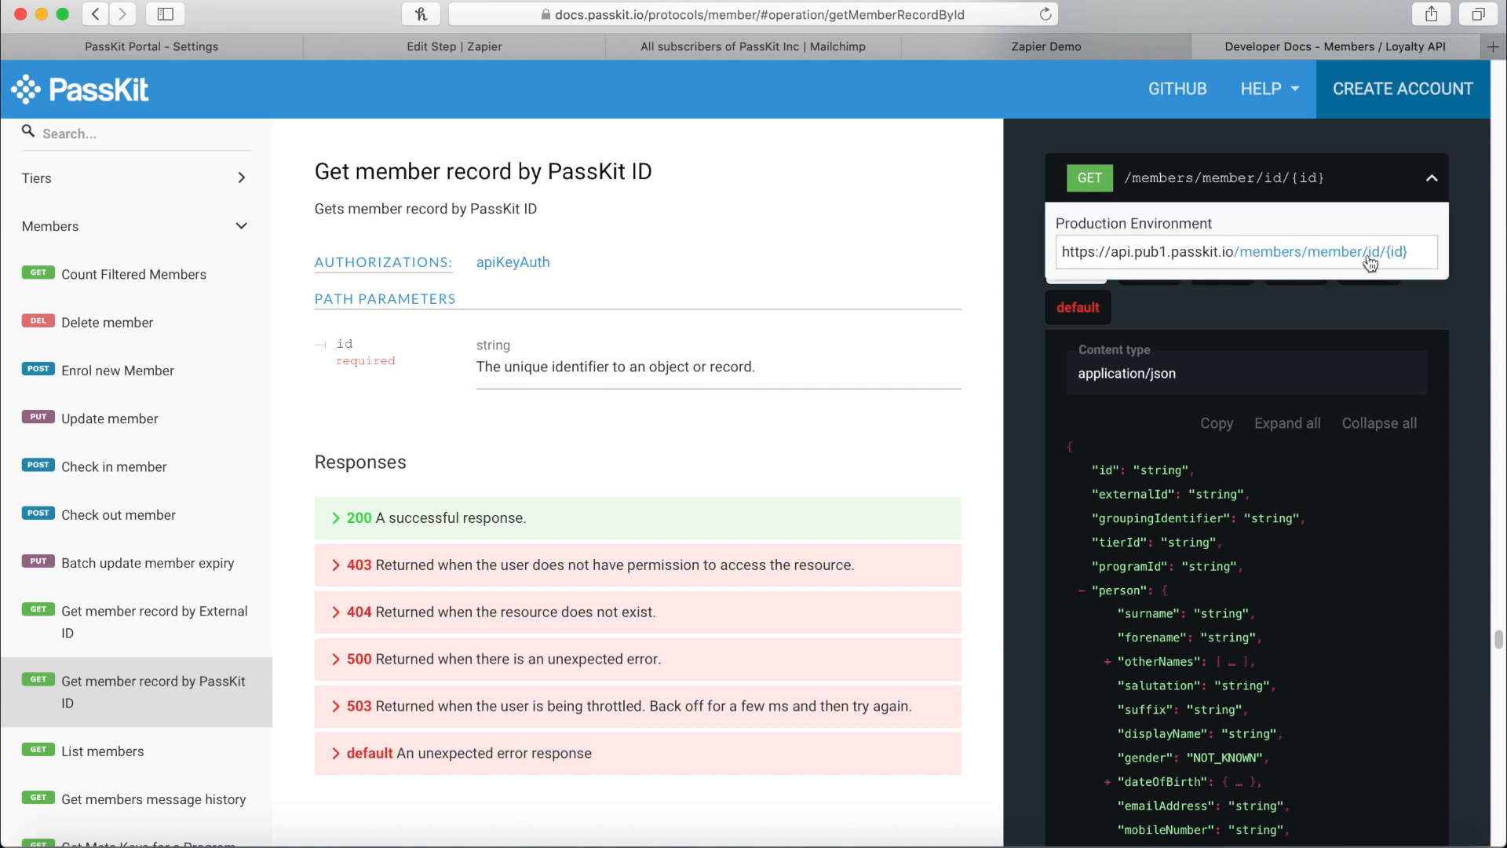
triple_click(1067, 250)
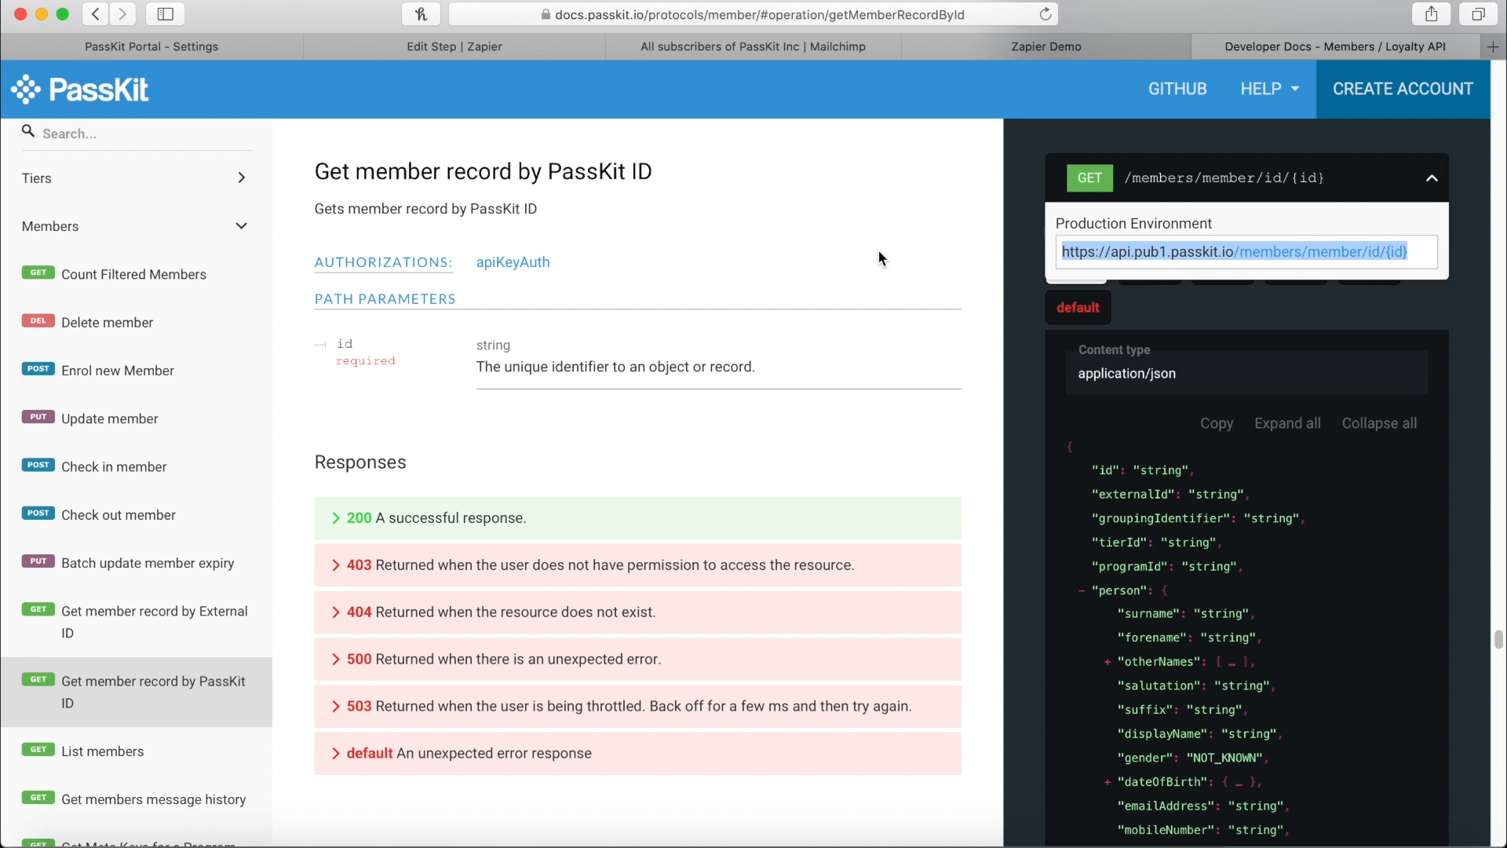
Open the GET step's request settings and compare them with the PassKit API docs.
click(502, 55)
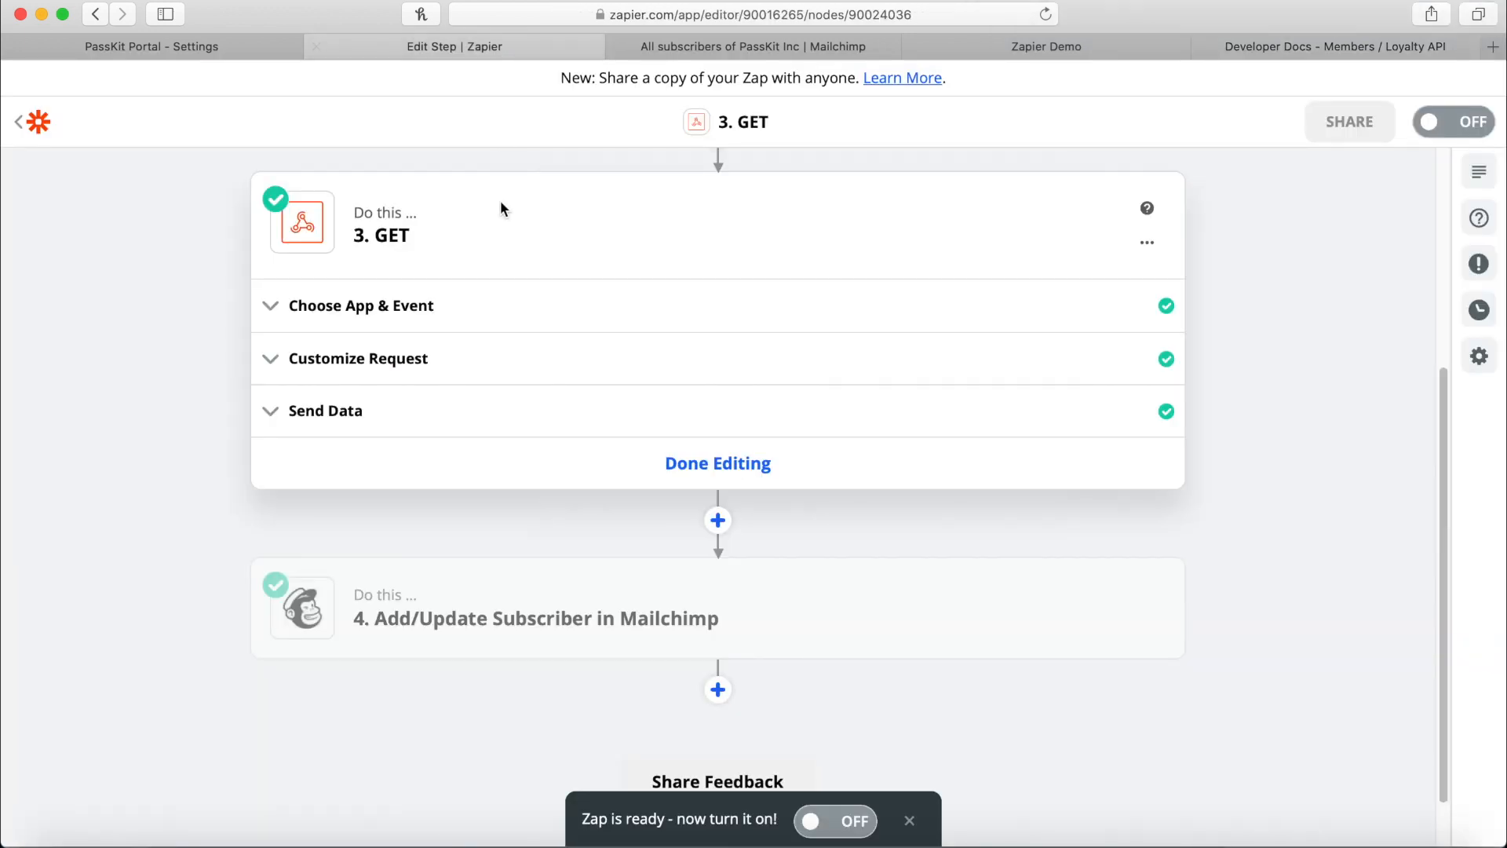
click(367, 304)
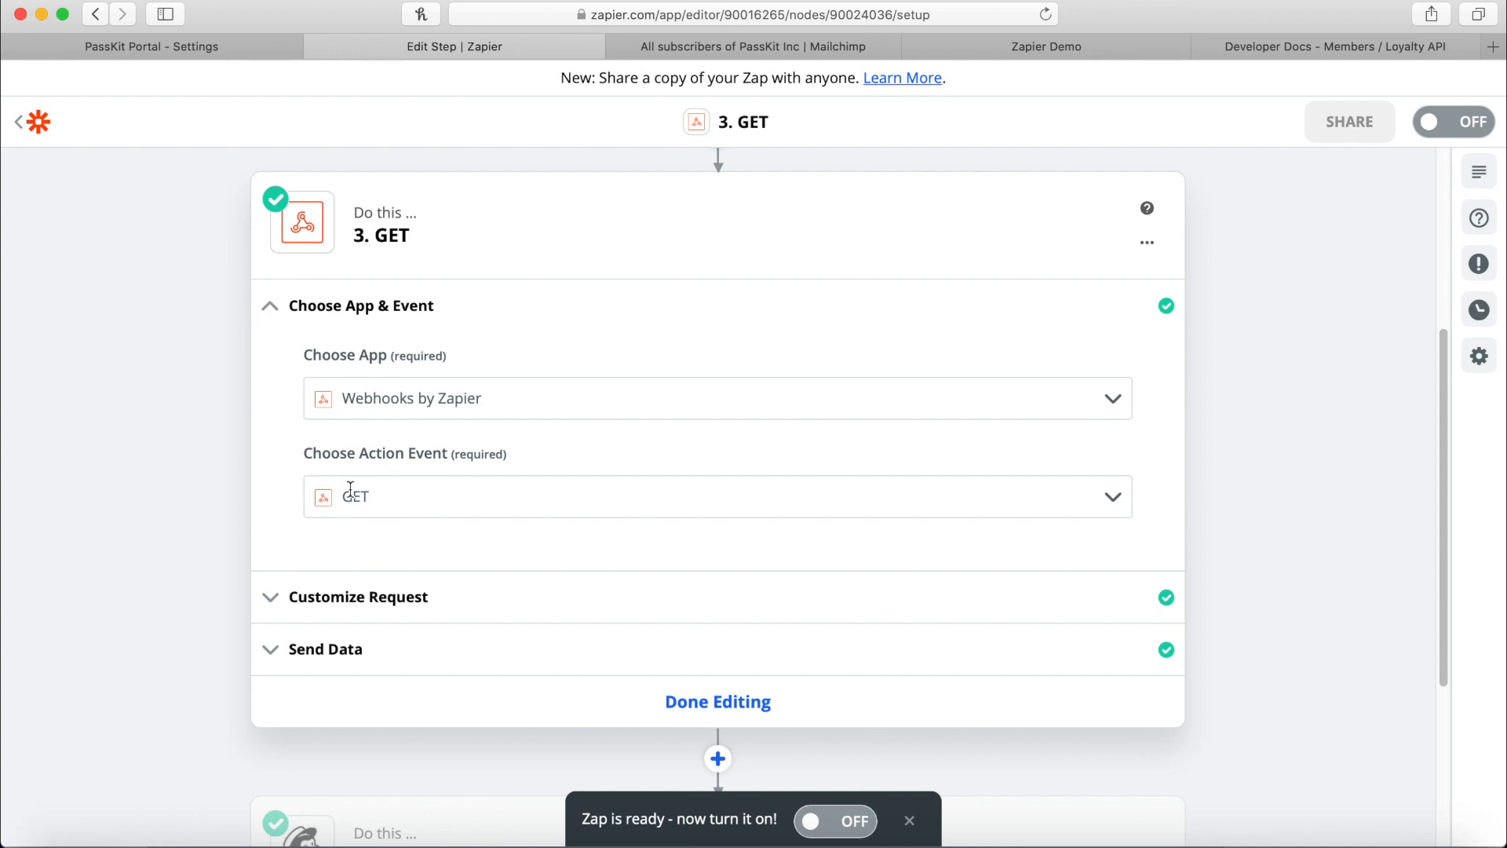
click(406, 599)
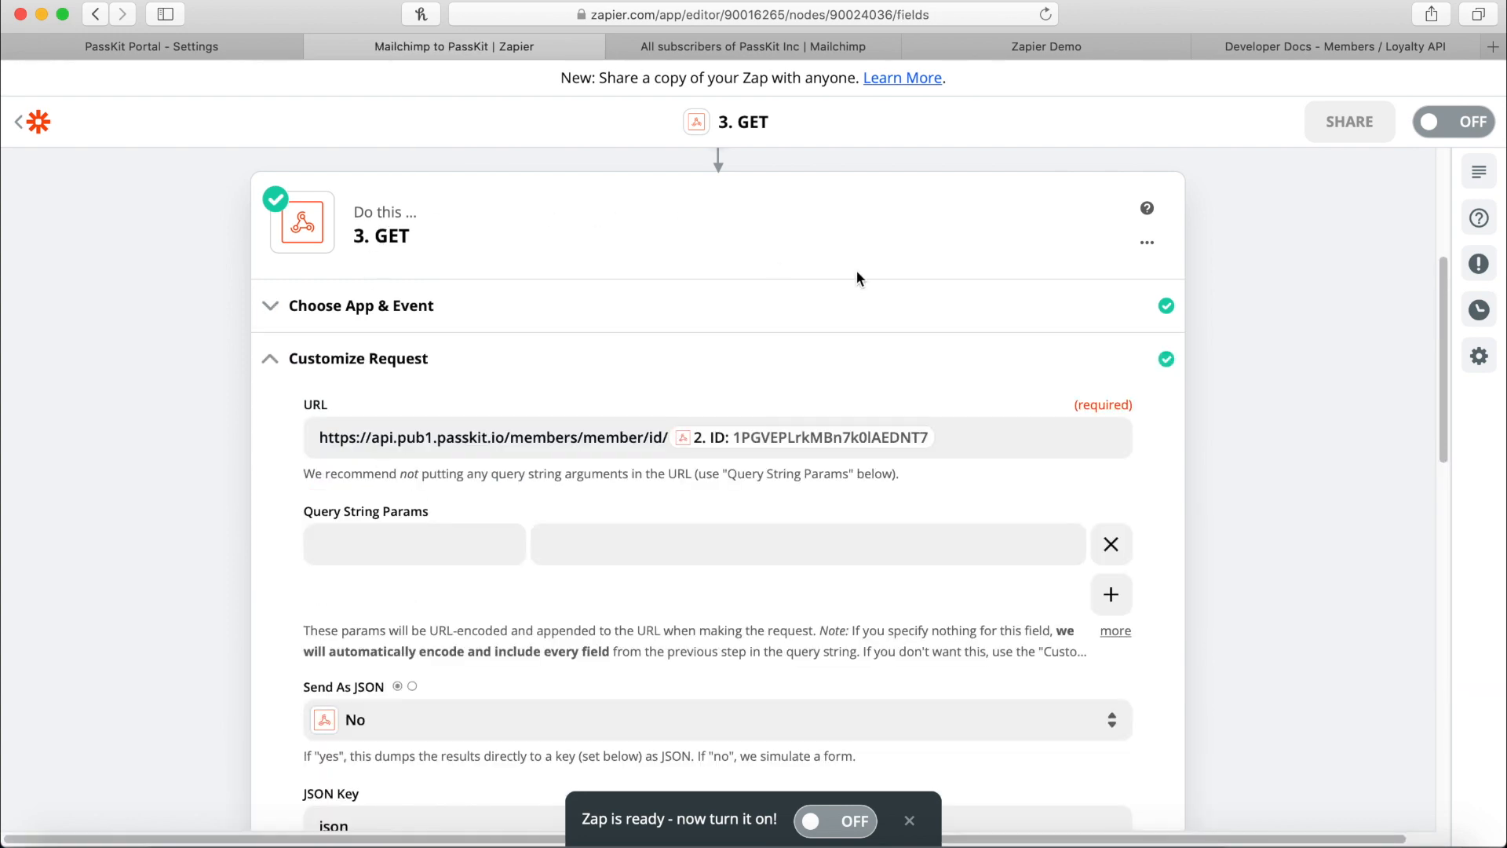
click(1405, 52)
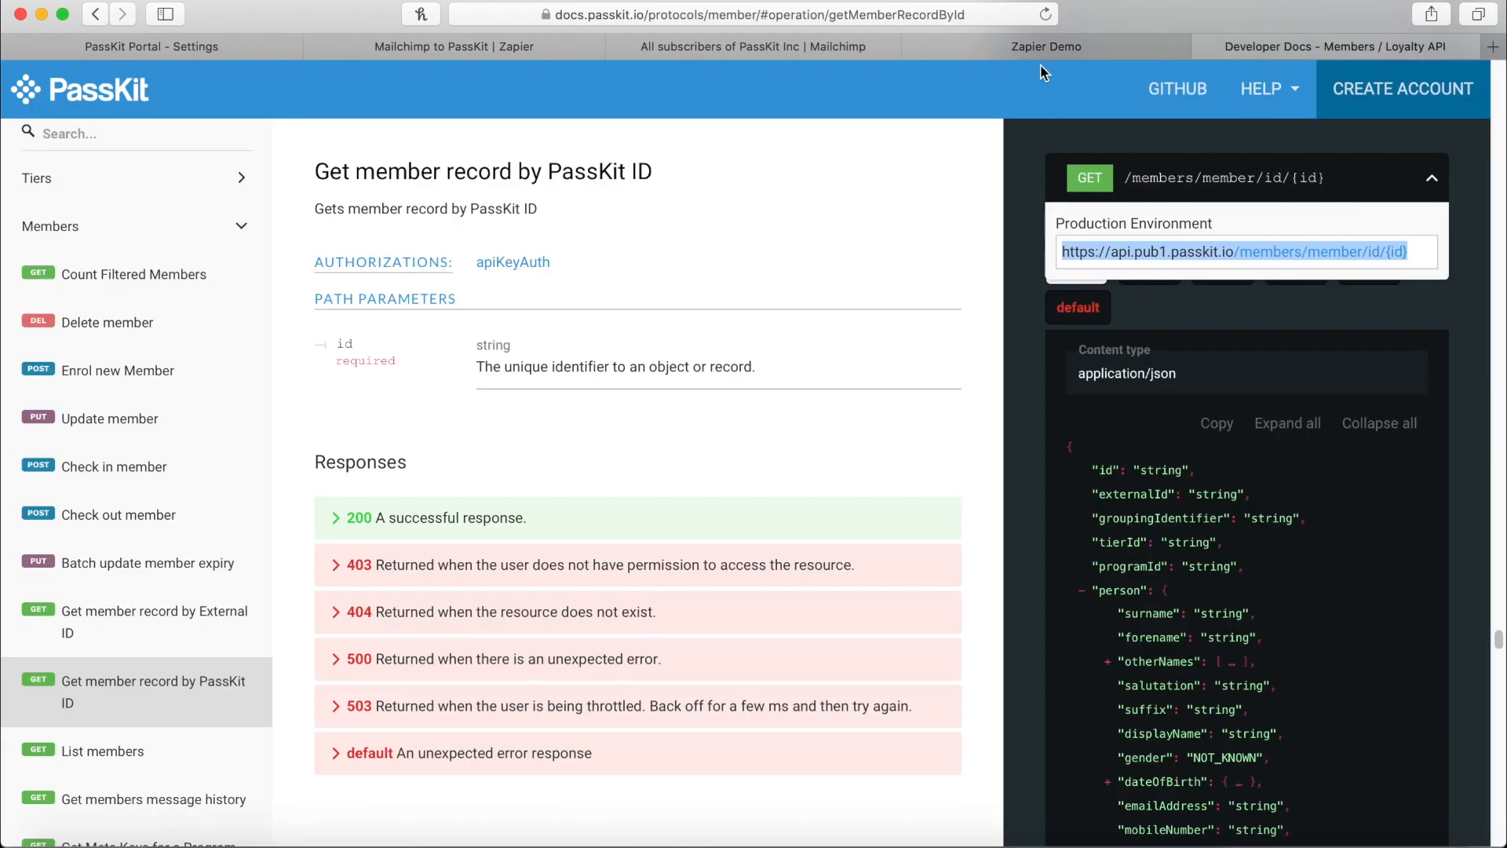
click(505, 47)
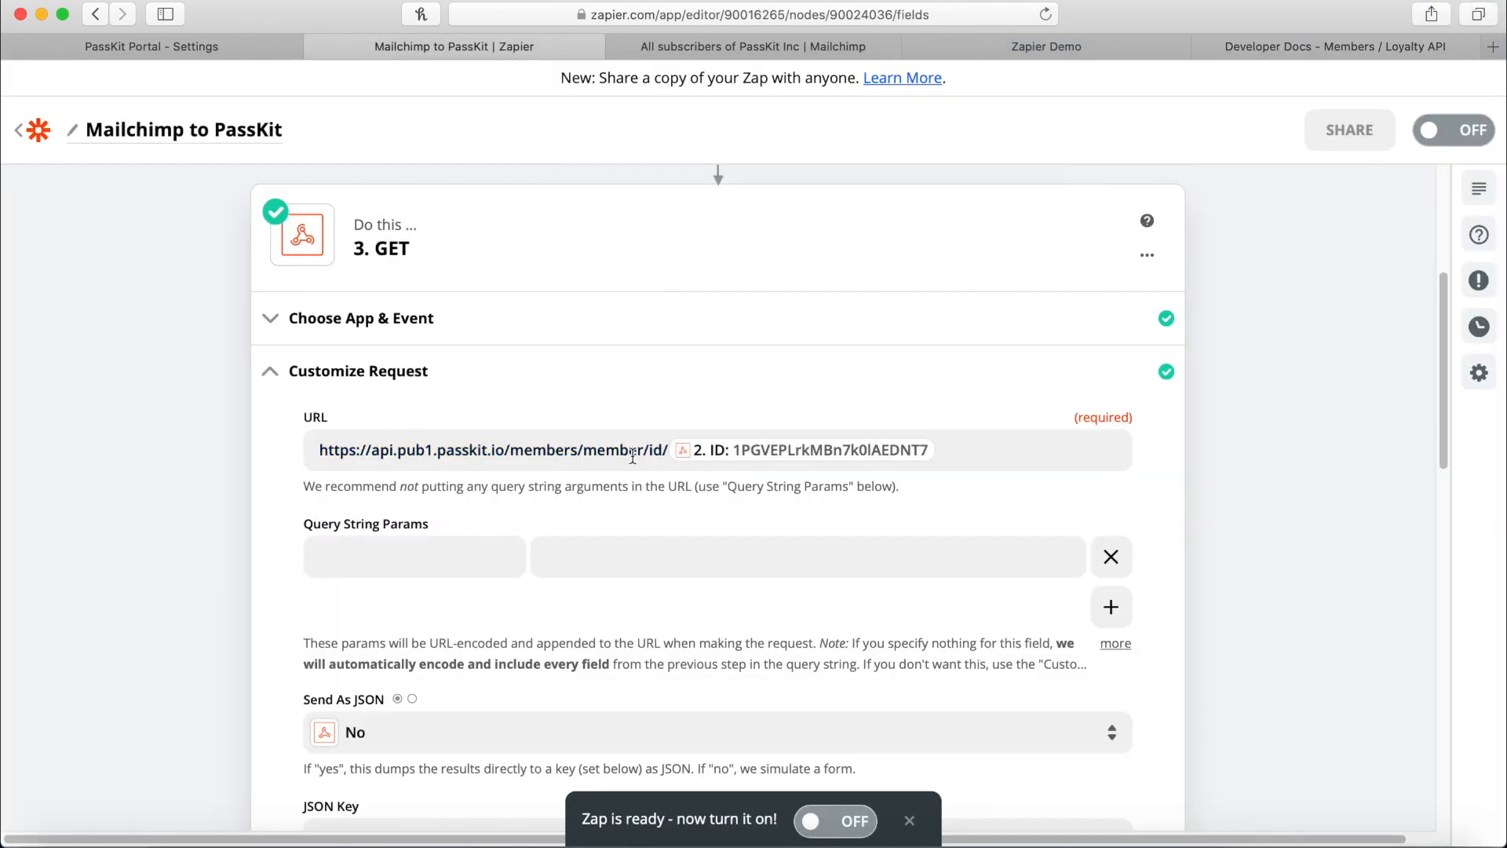
Replace the ID in the URL with 2. POST > ID, giving .../members/member/id/ plus the POST ID.
click(863, 461)
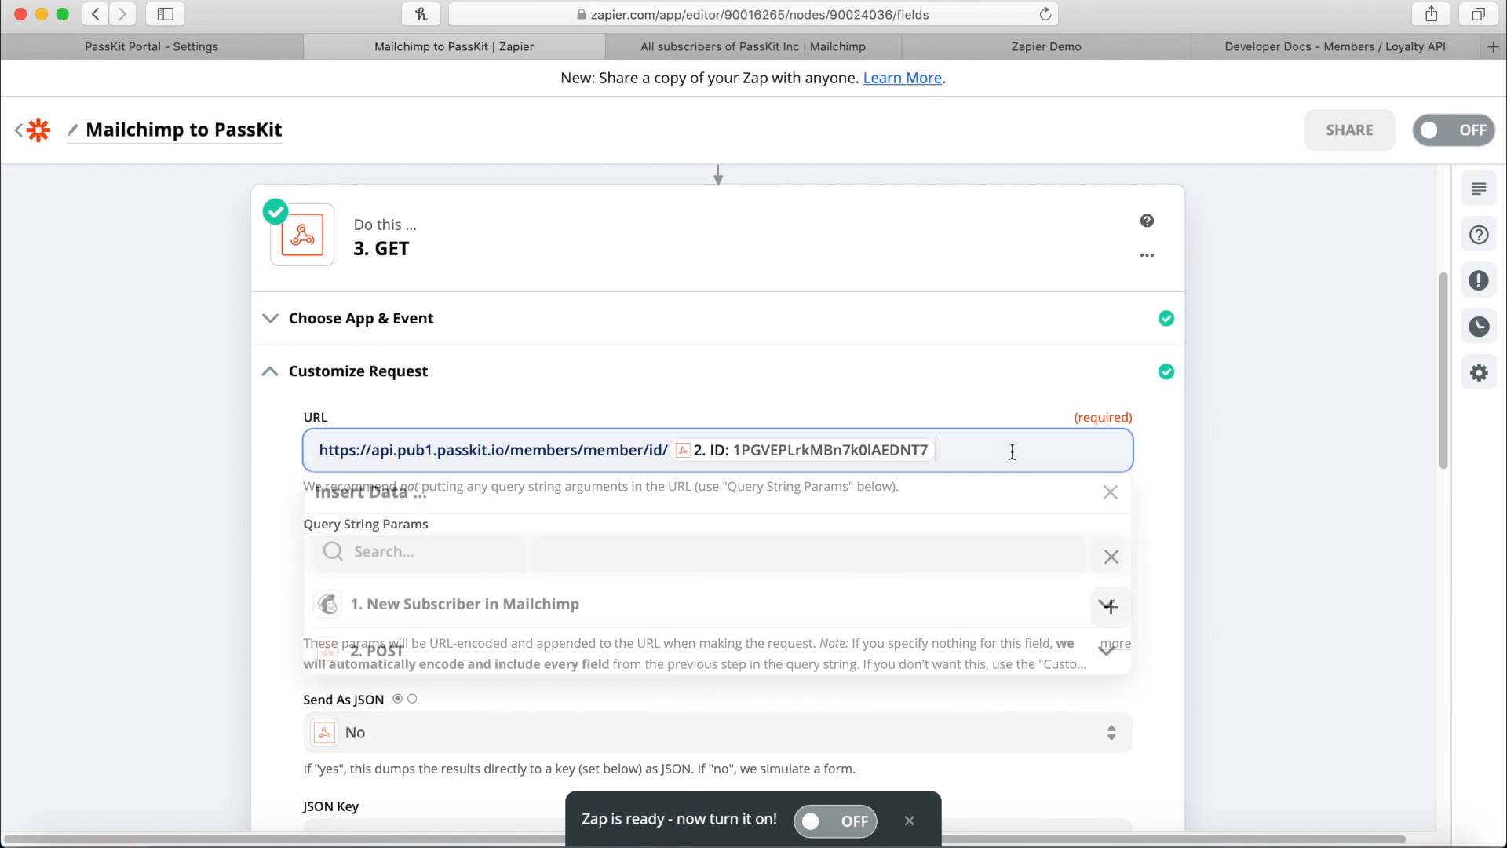
key(BackSpace)
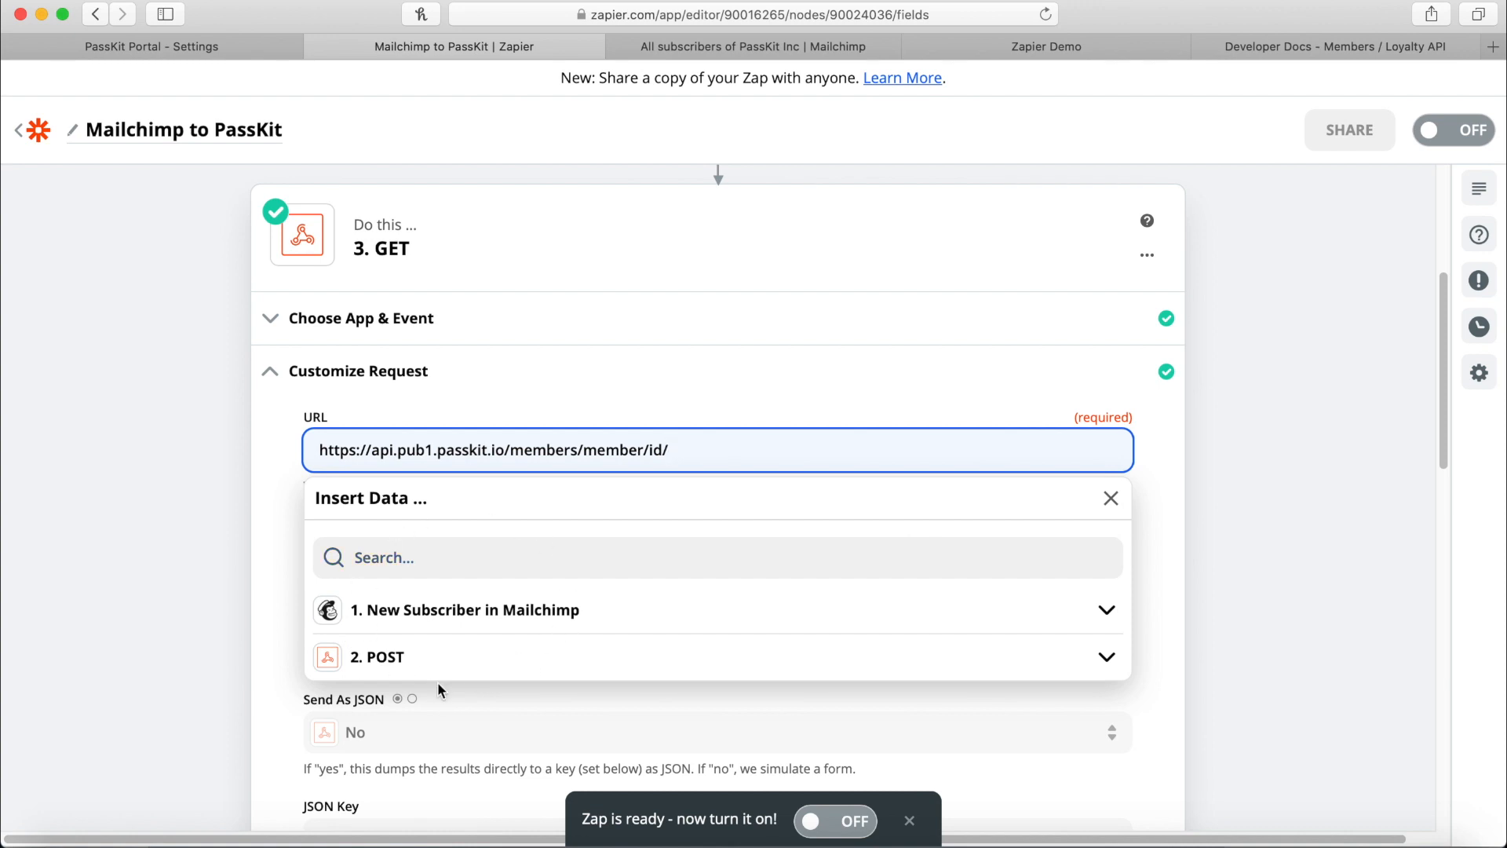
scroll(403, 291, up, 1)
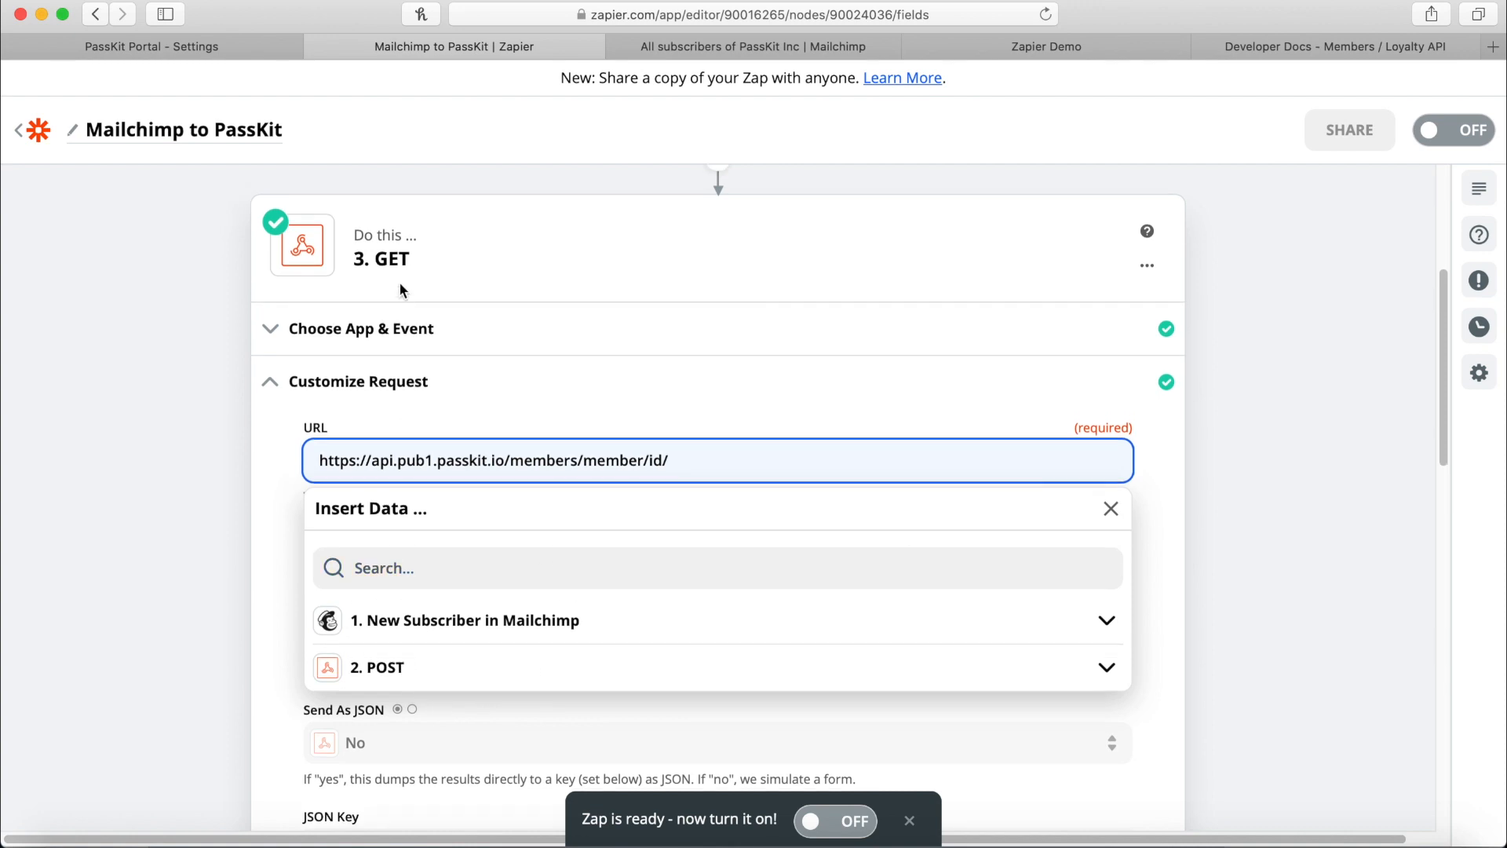
scroll(399, 289, up, 5)
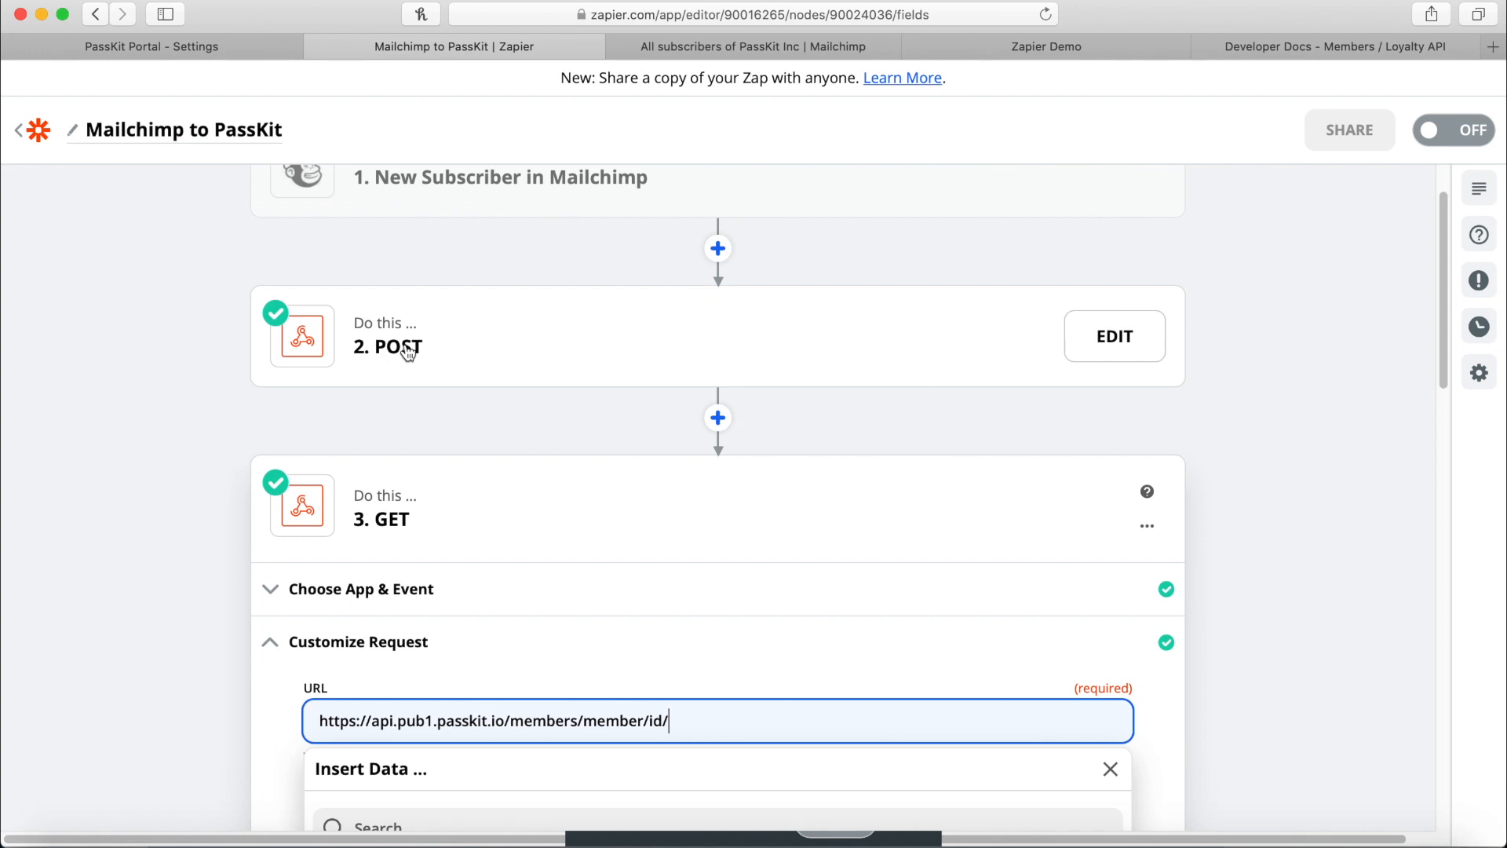
scroll(407, 353, down, 8)
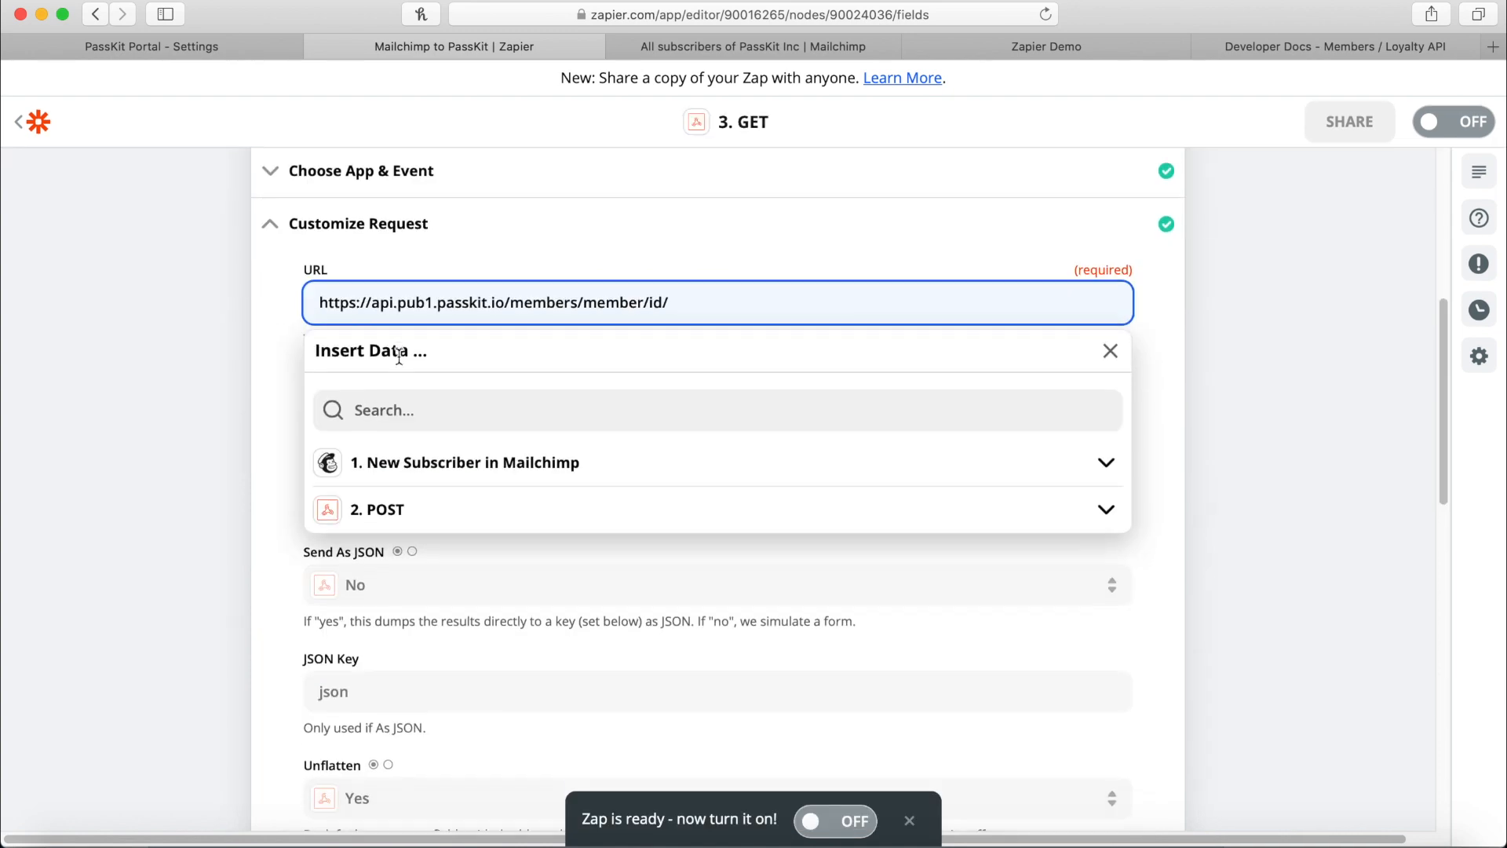
click(384, 514)
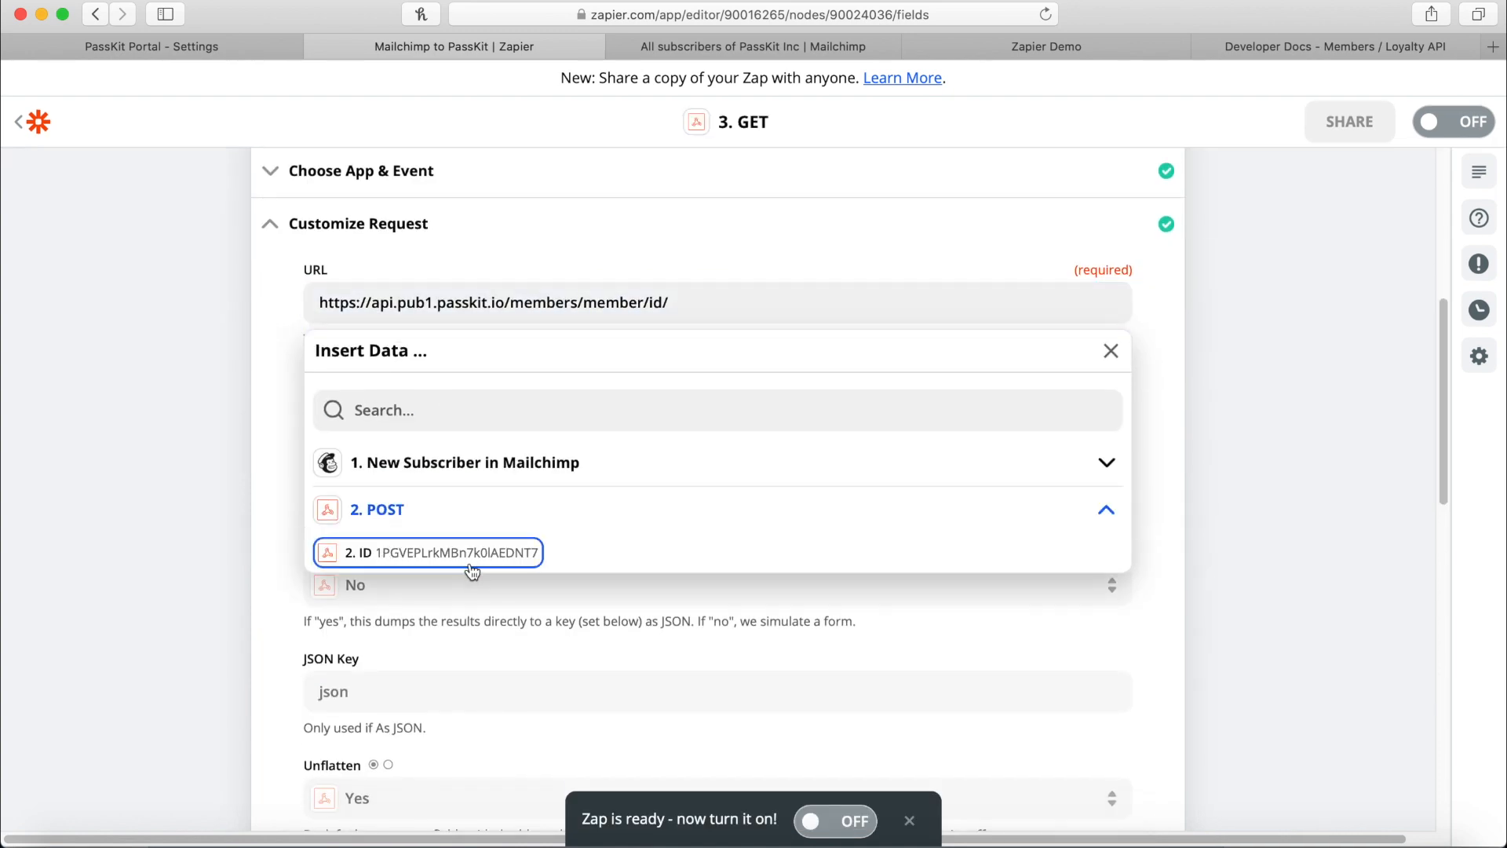
click(416, 559)
click(1151, 348)
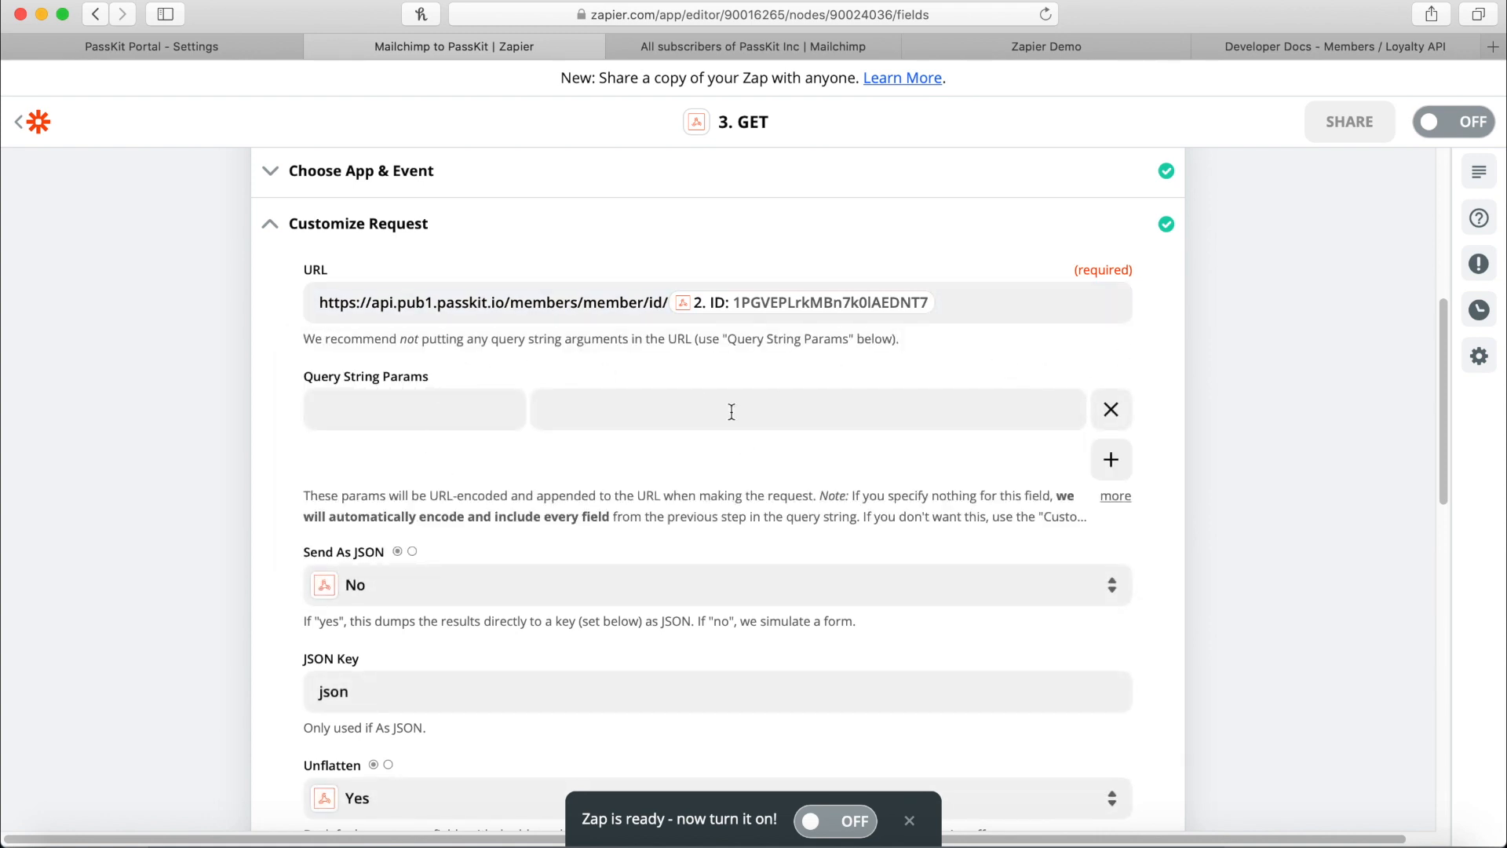
scroll(768, 443, down, 3)
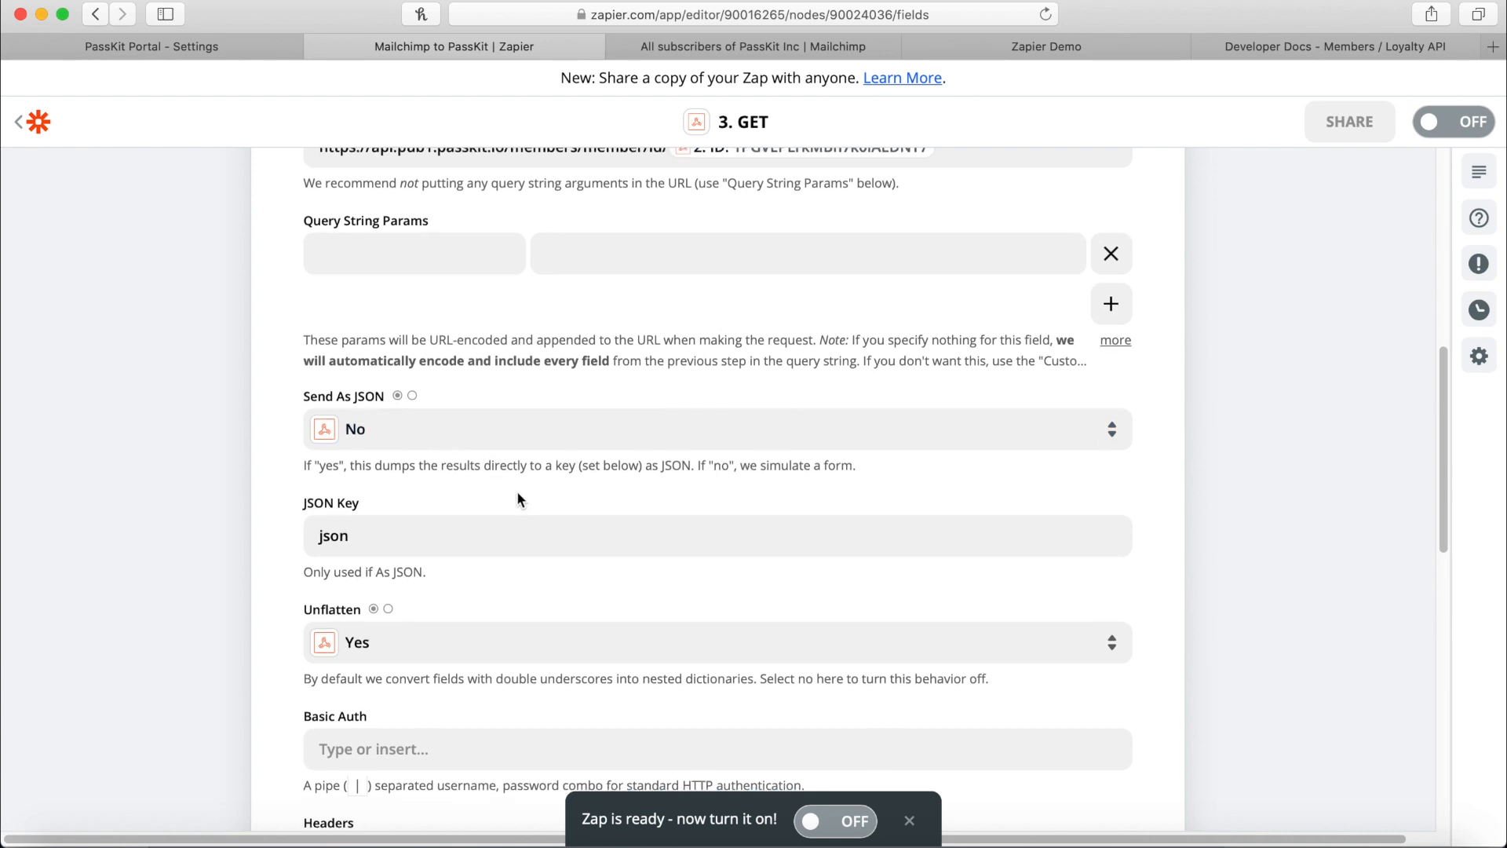
scroll(516, 494, down, 2)
scroll(400, 427, down, 4)
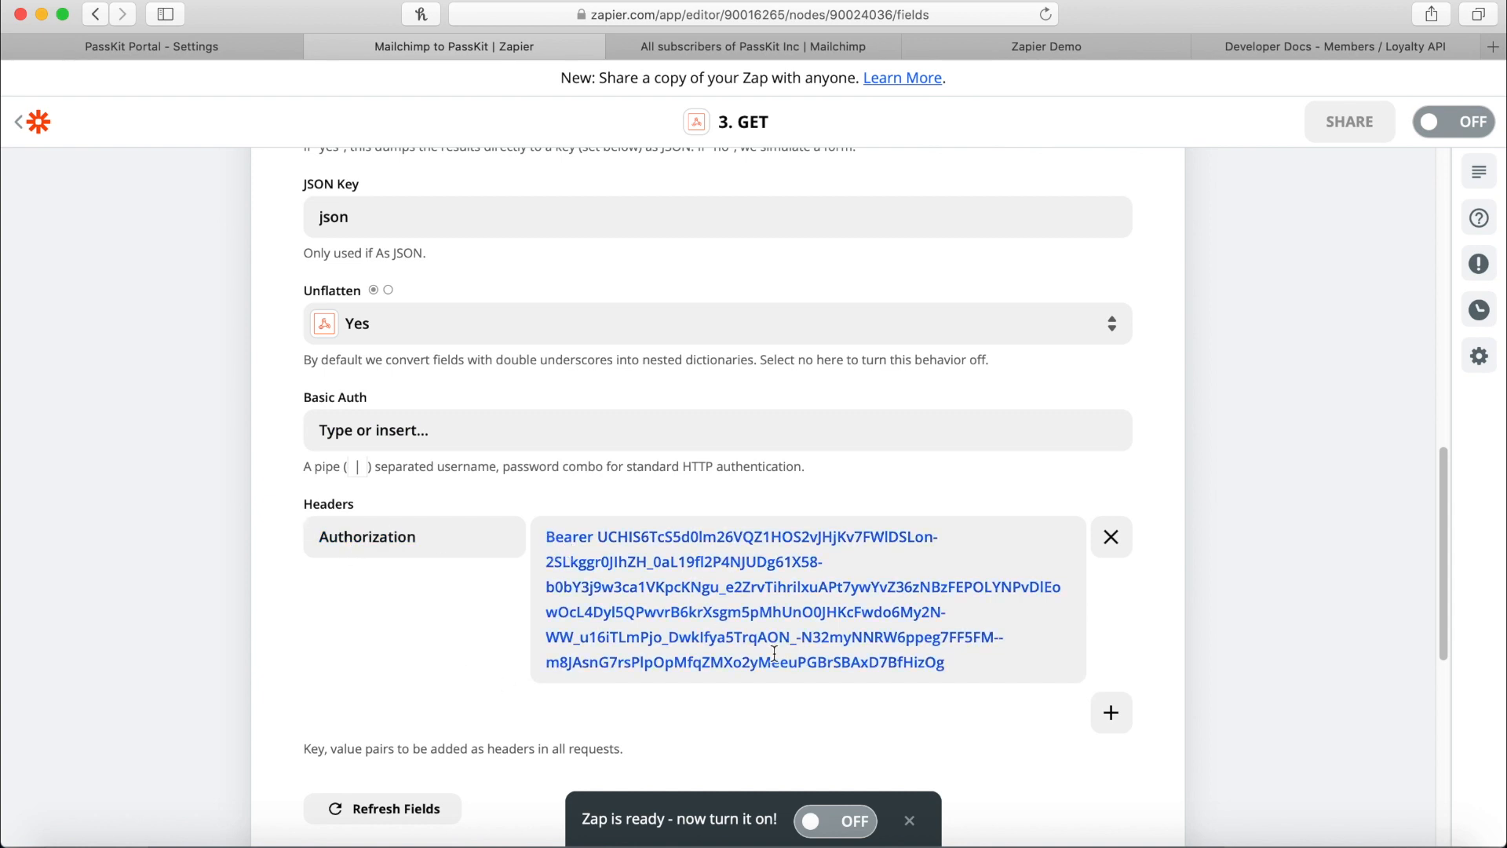
Retest the GET request, which reports no member record found.
scroll(383, 548, down, 5)
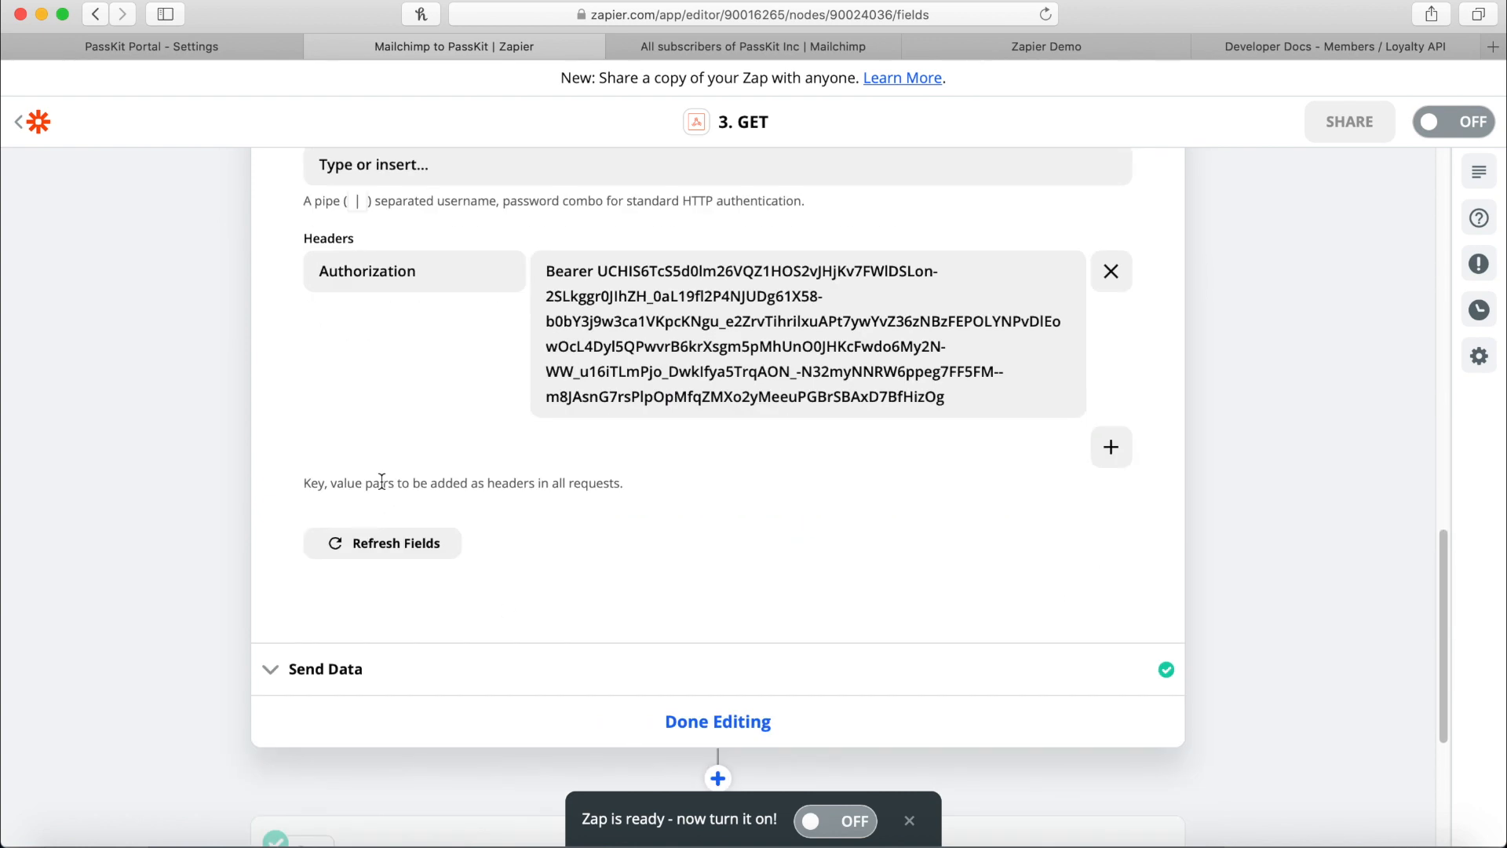
click(390, 671)
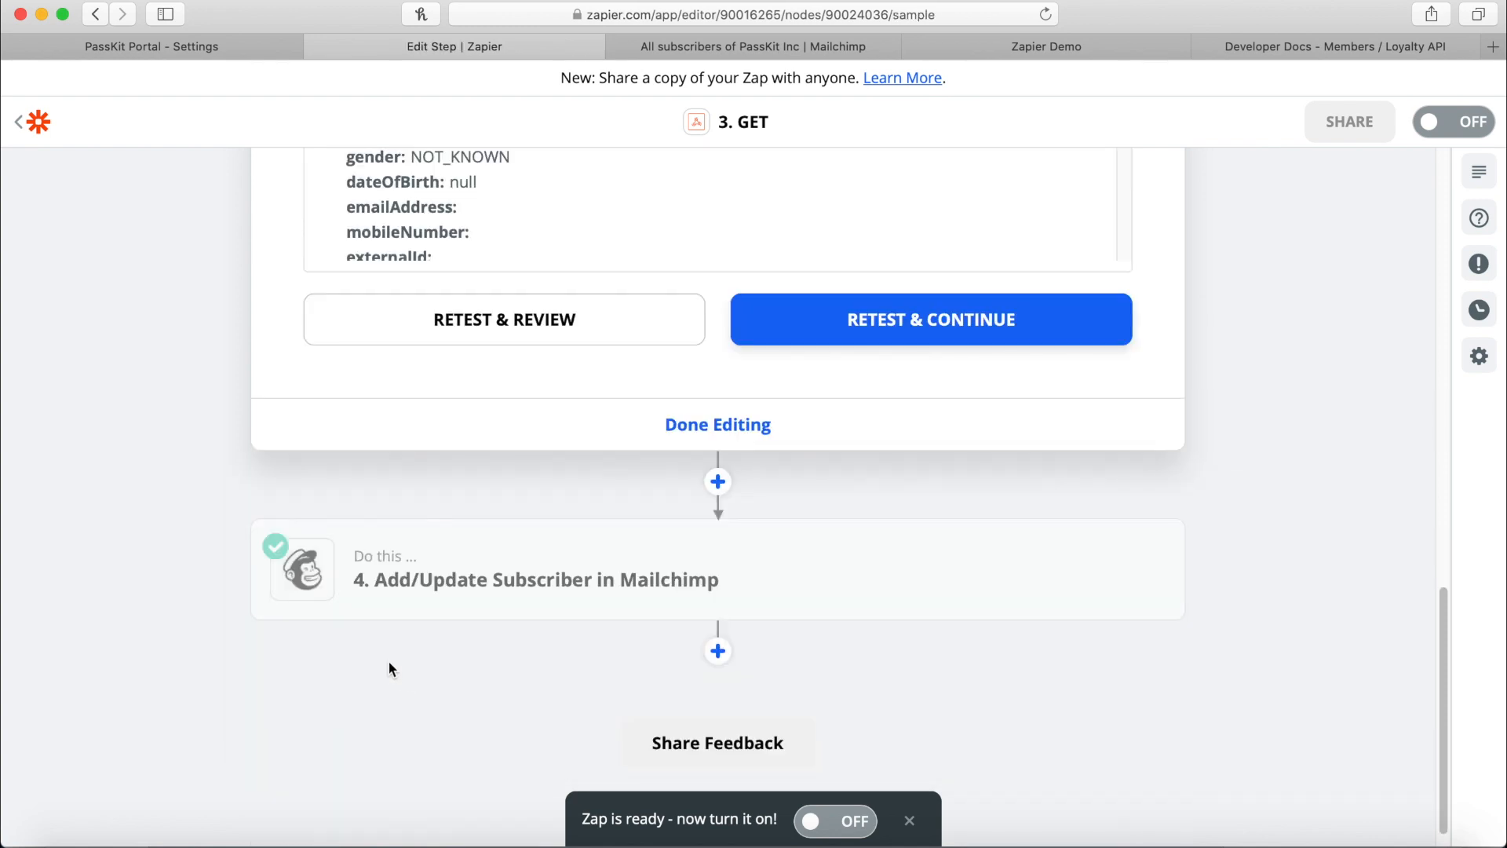
scroll(453, 373, up, 5)
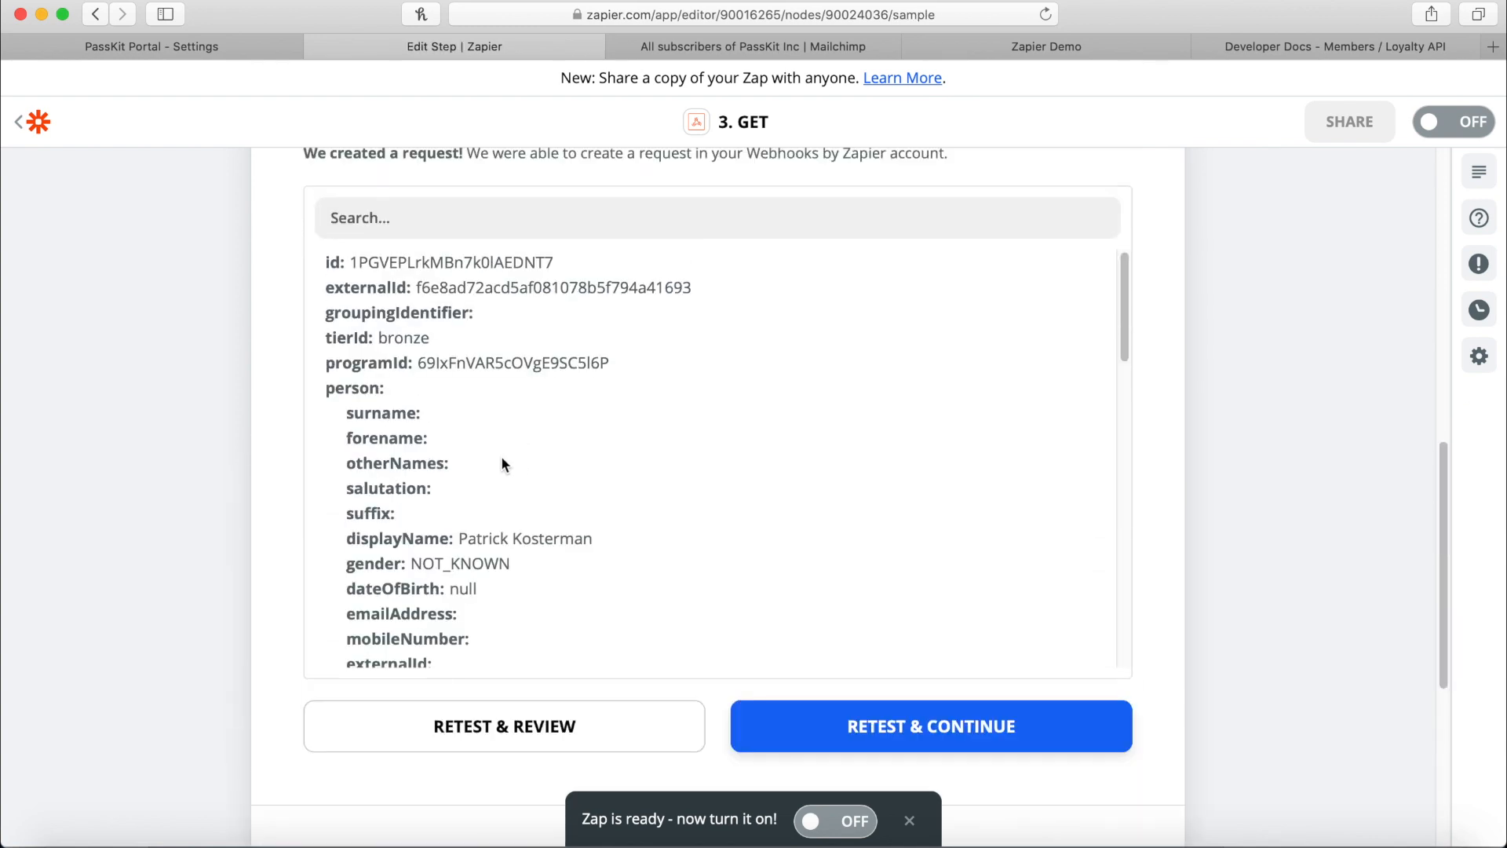
click(458, 714)
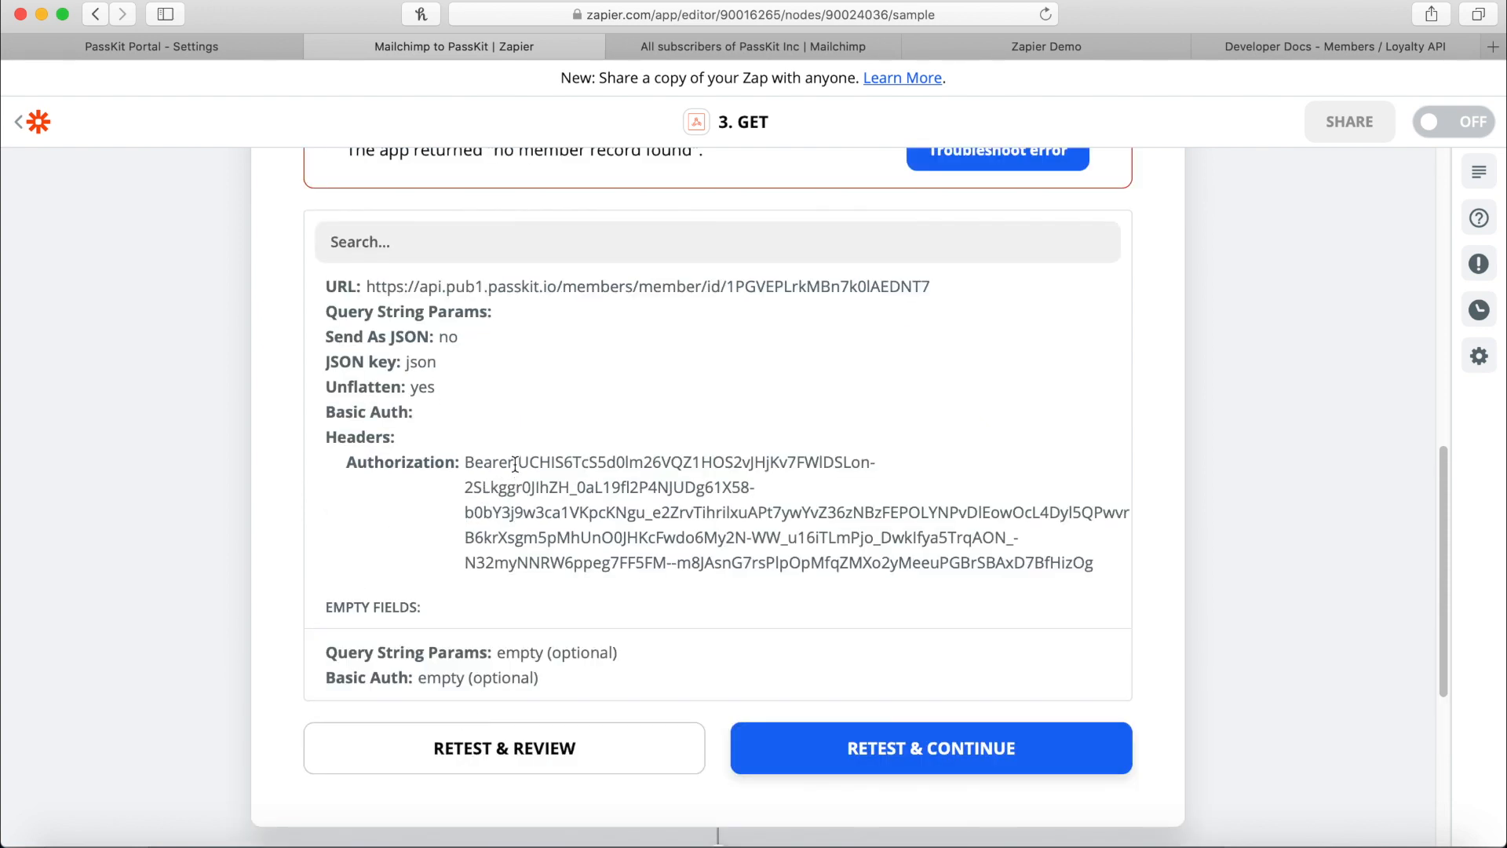
Open step 4, Add/Update Subscriber in Mailchimp, for editing.
scroll(606, 481, down, 1)
scroll(545, 455, down, 5)
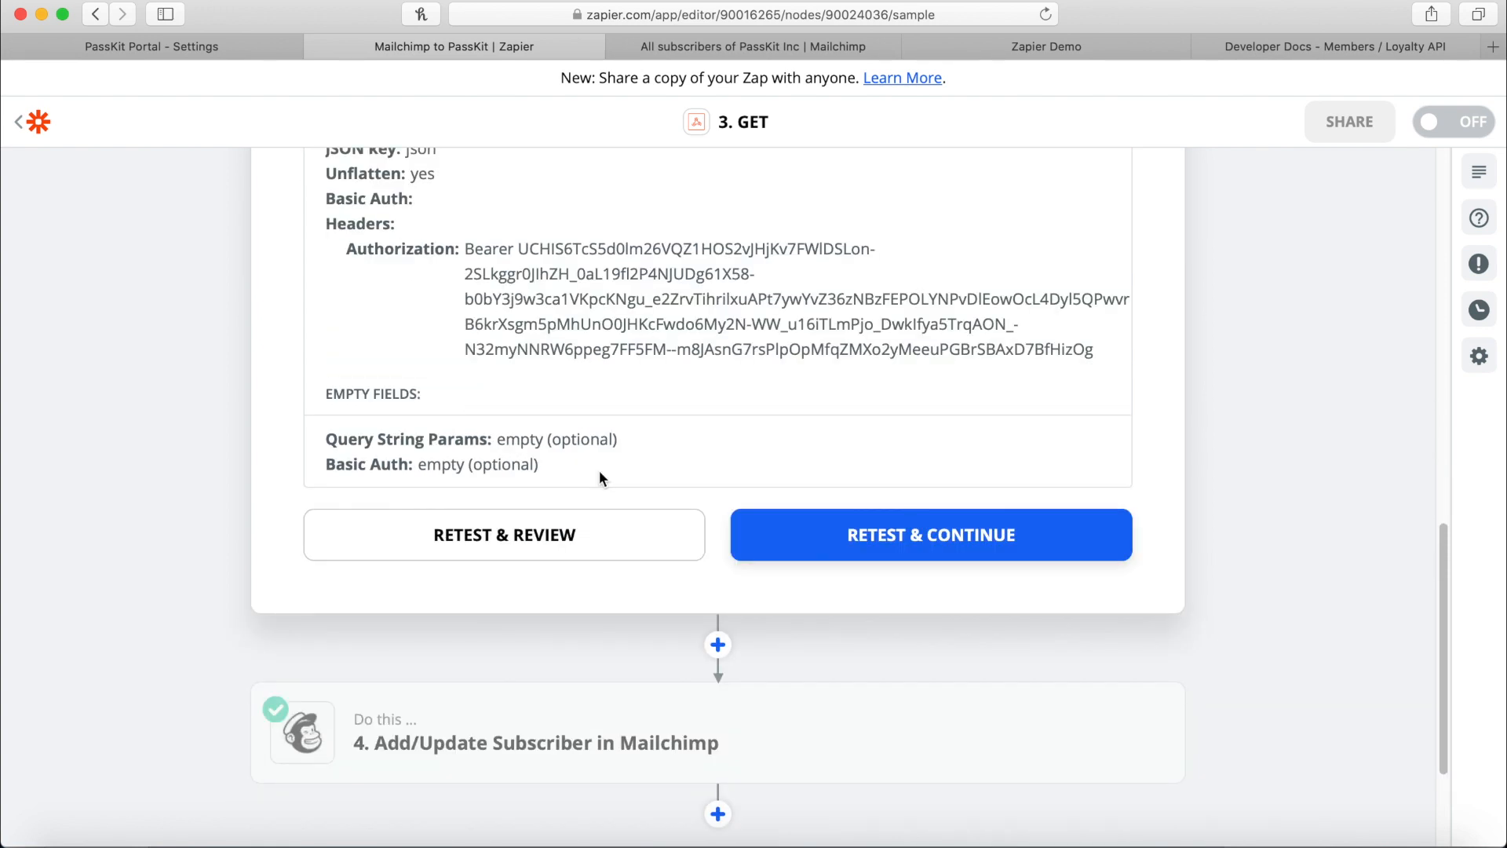
click(695, 718)
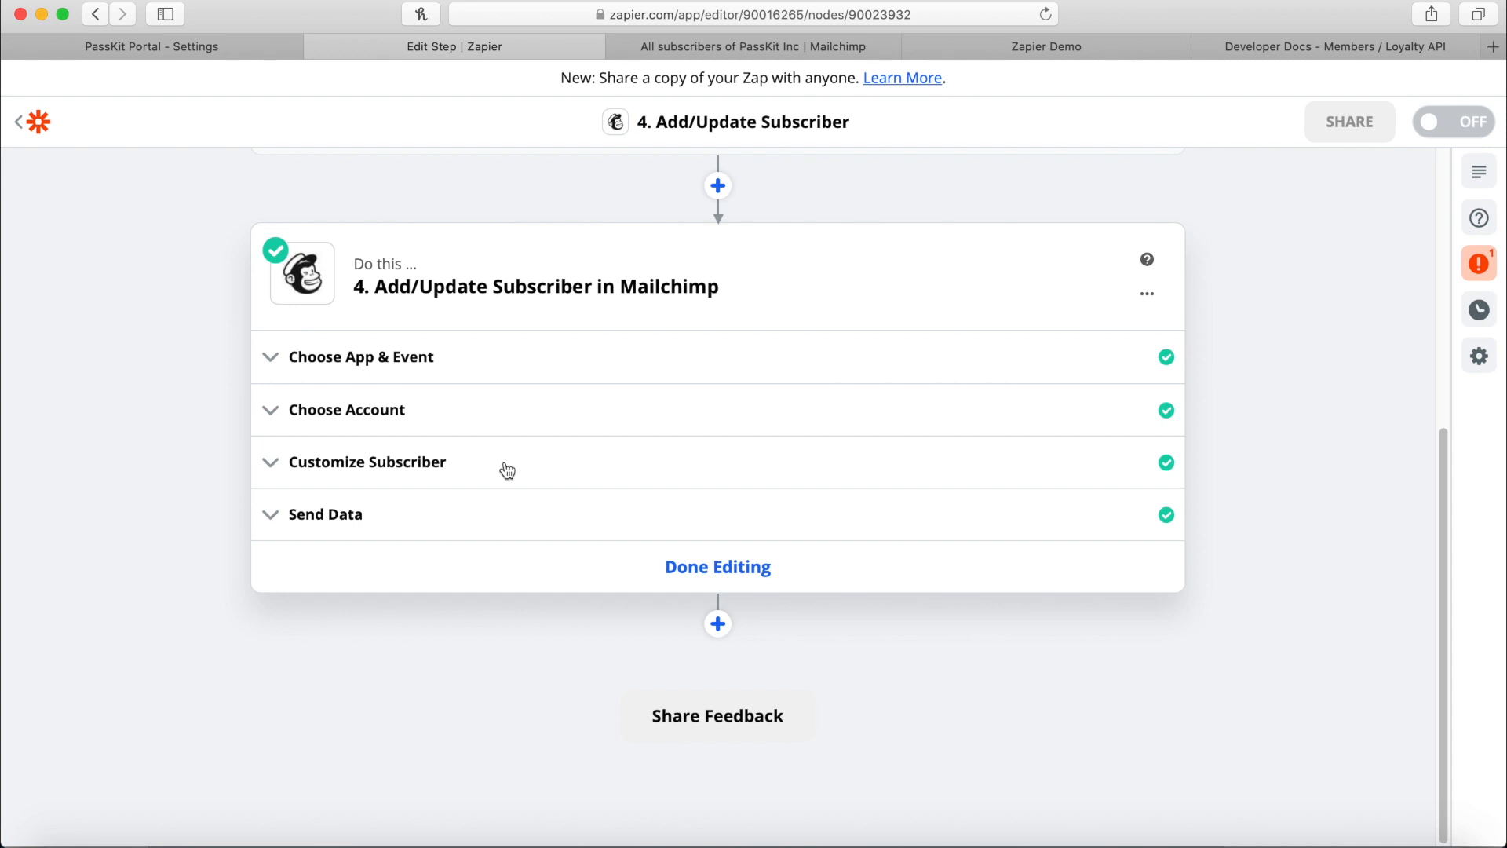
Scroll through all the zap's steps, then show the PassKit Inc audience's contacts in Mailchimp.
scroll(507, 470, up, 10)
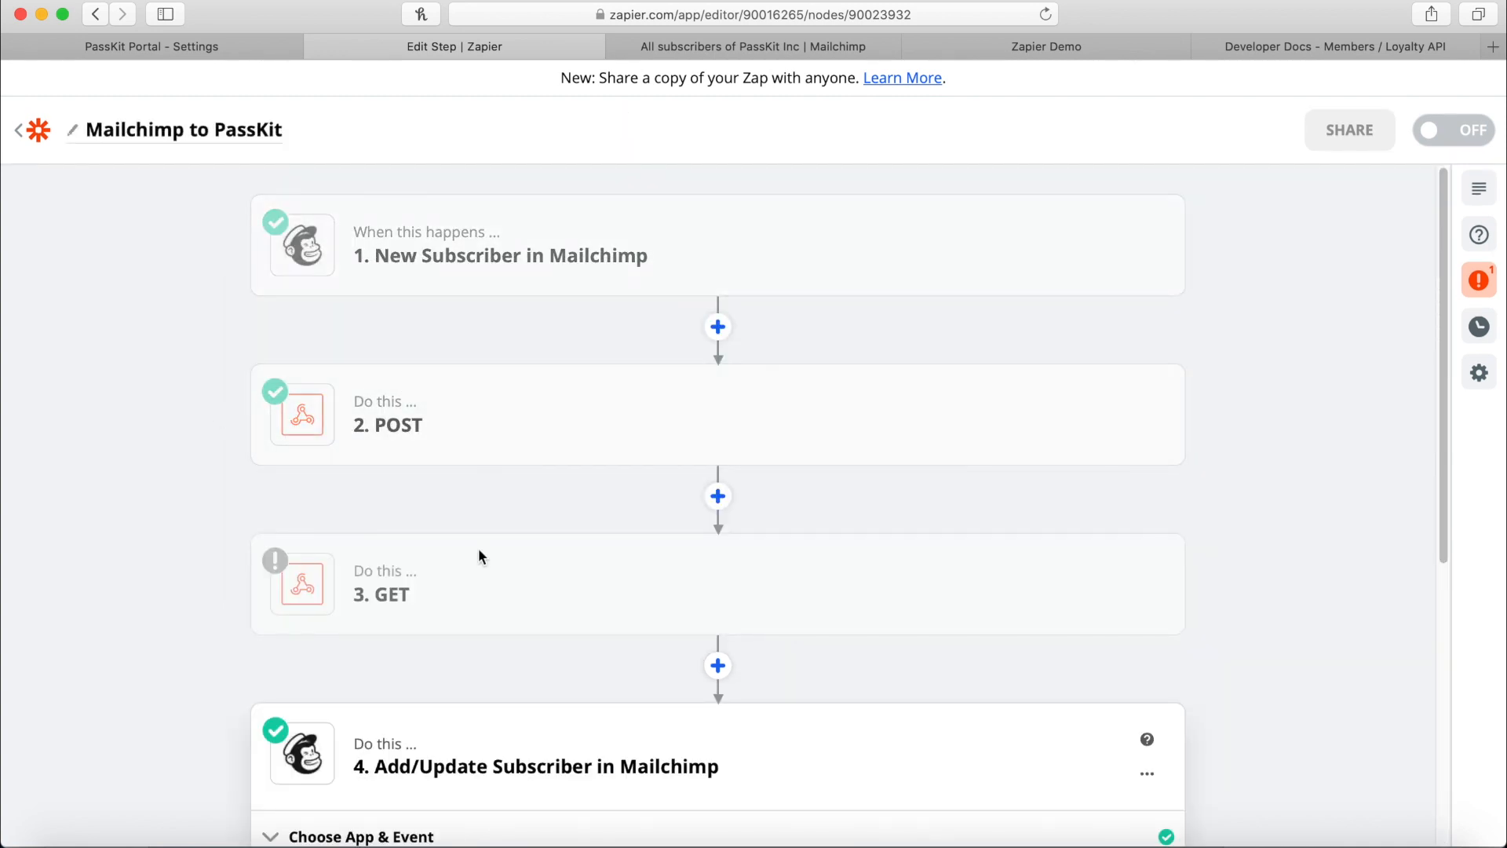
scroll(440, 595, down, 1)
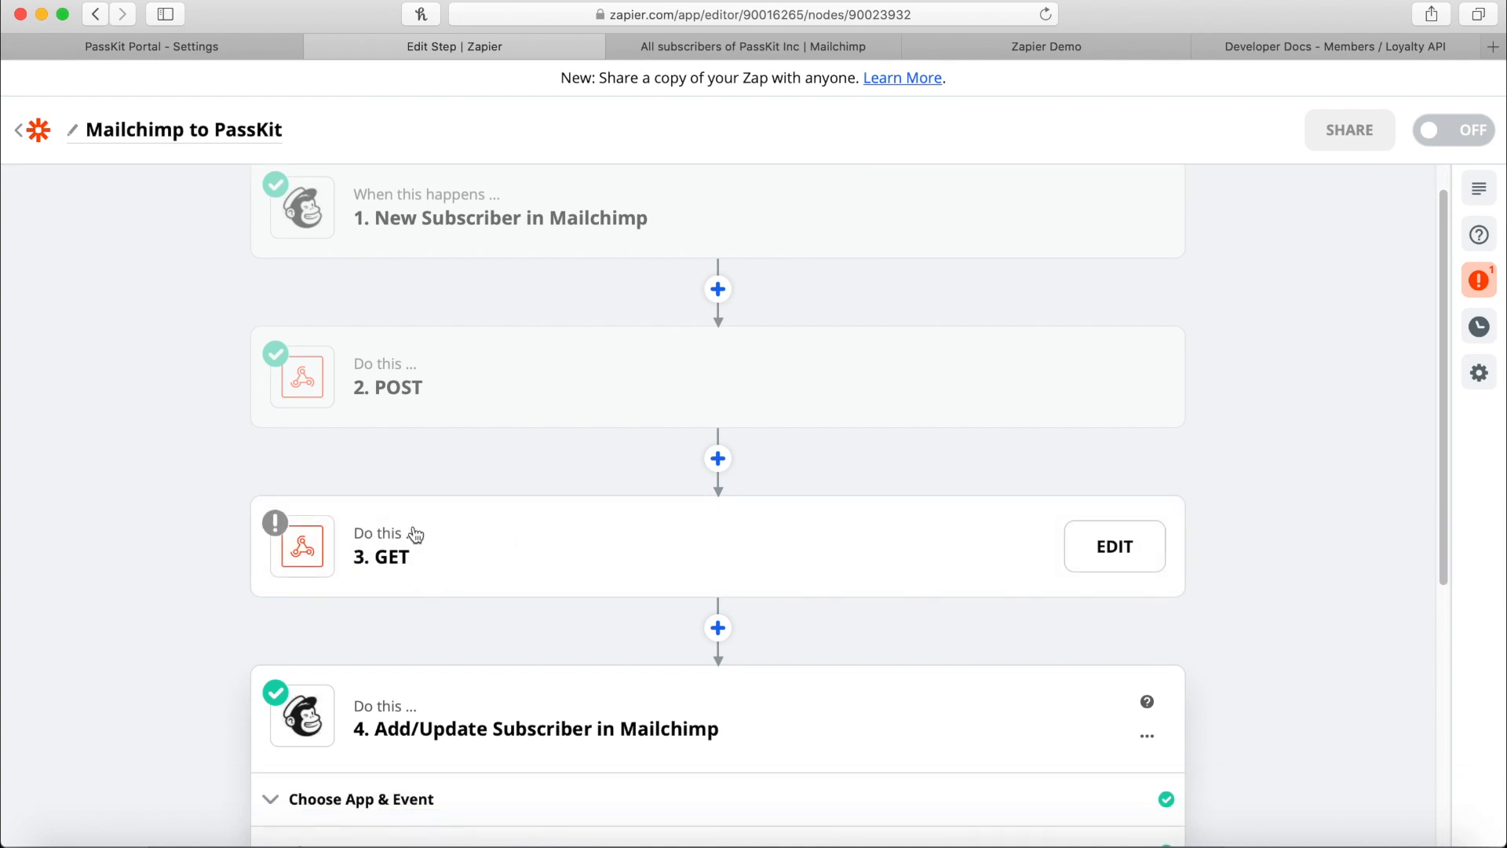
scroll(416, 535, down, 10)
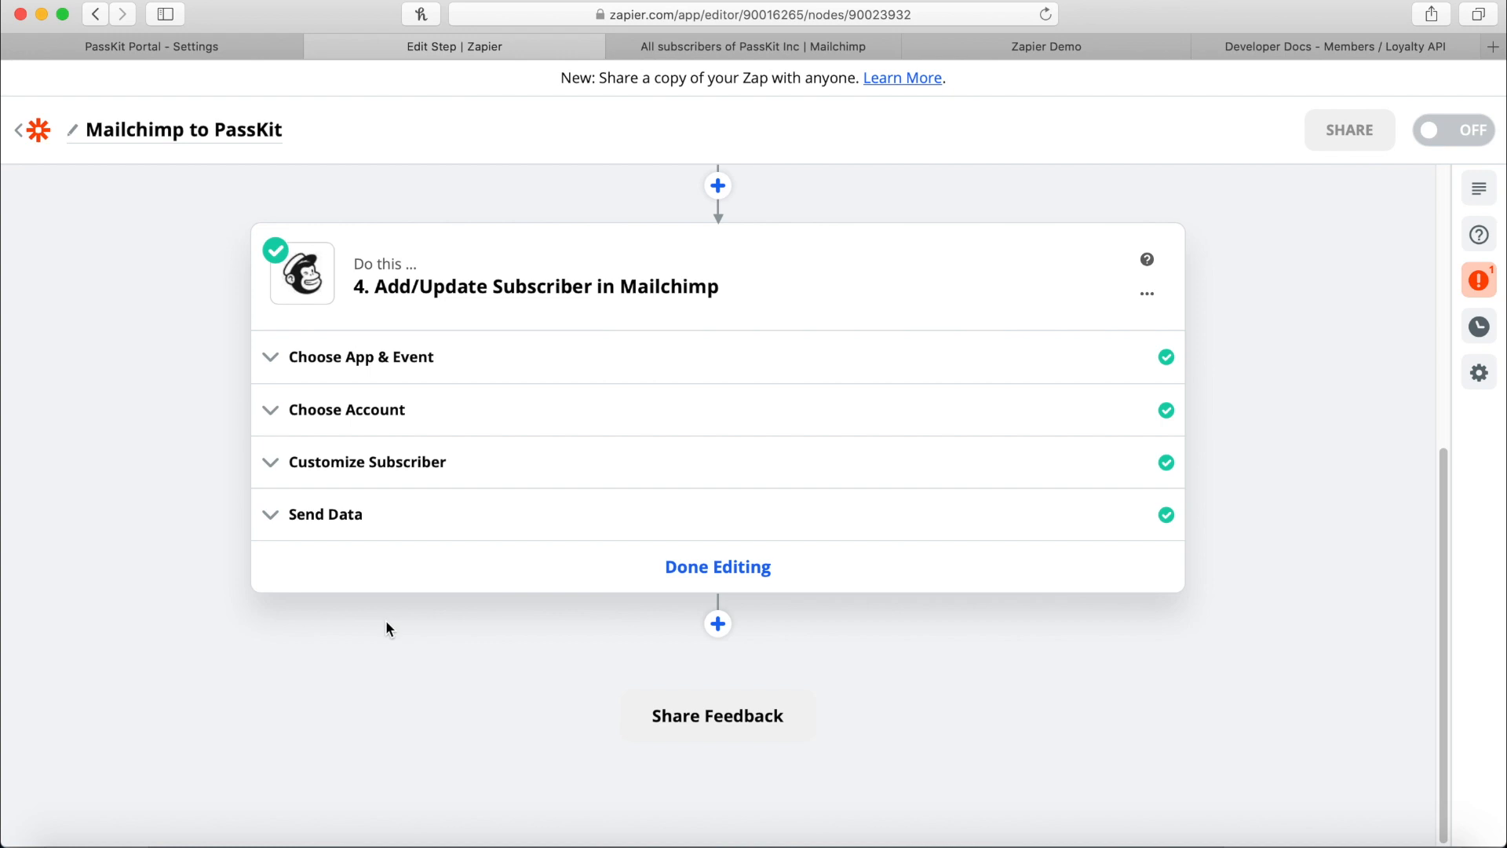
click(741, 47)
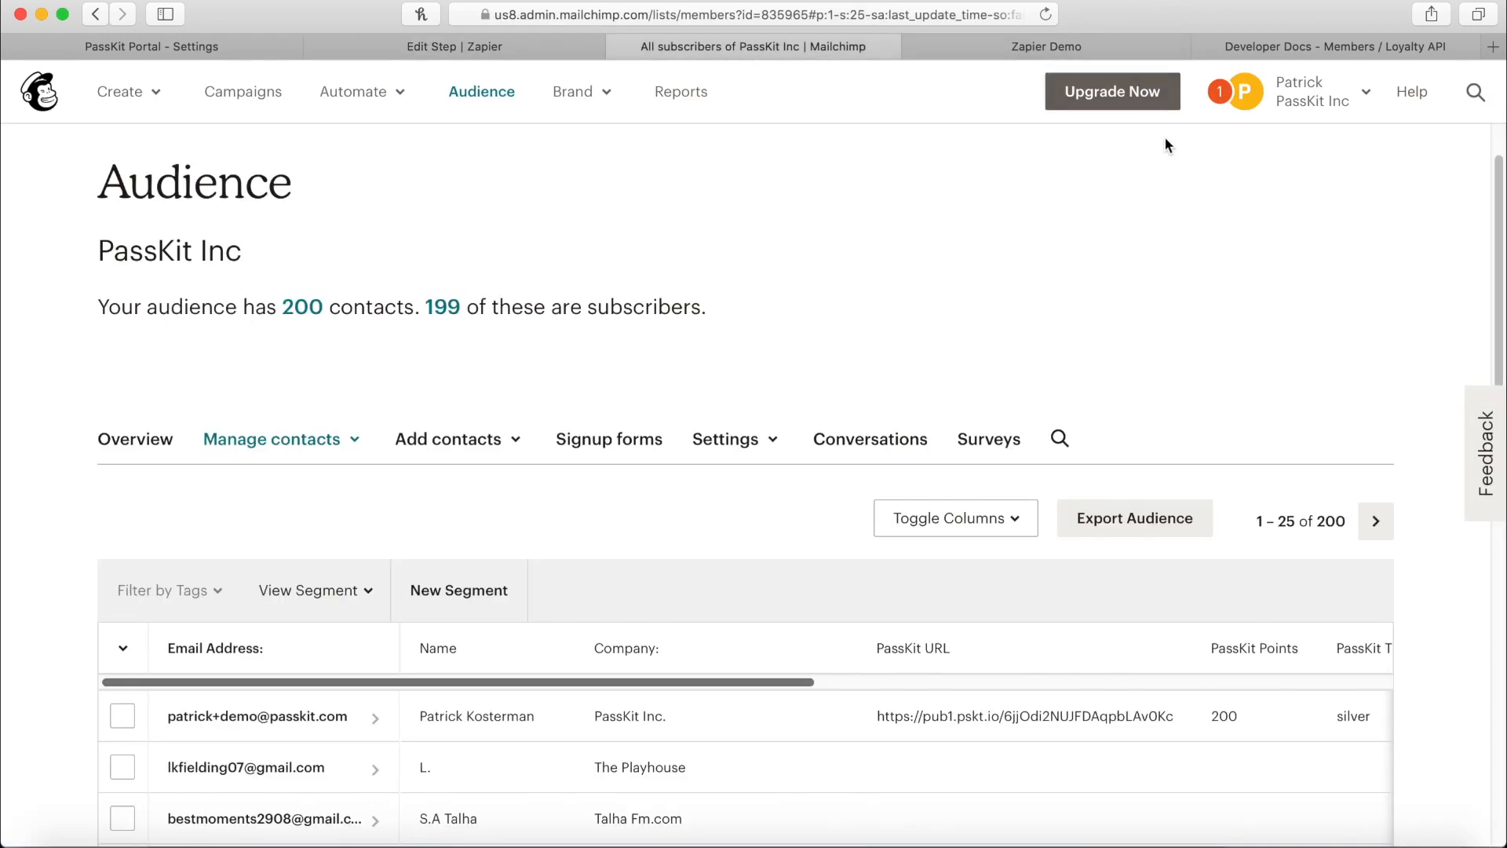
Open the audience's 'Audience fields and merge tags' settings in Mailchimp.
scroll(990, 426, down, 1)
drag(774, 658, 850, 652)
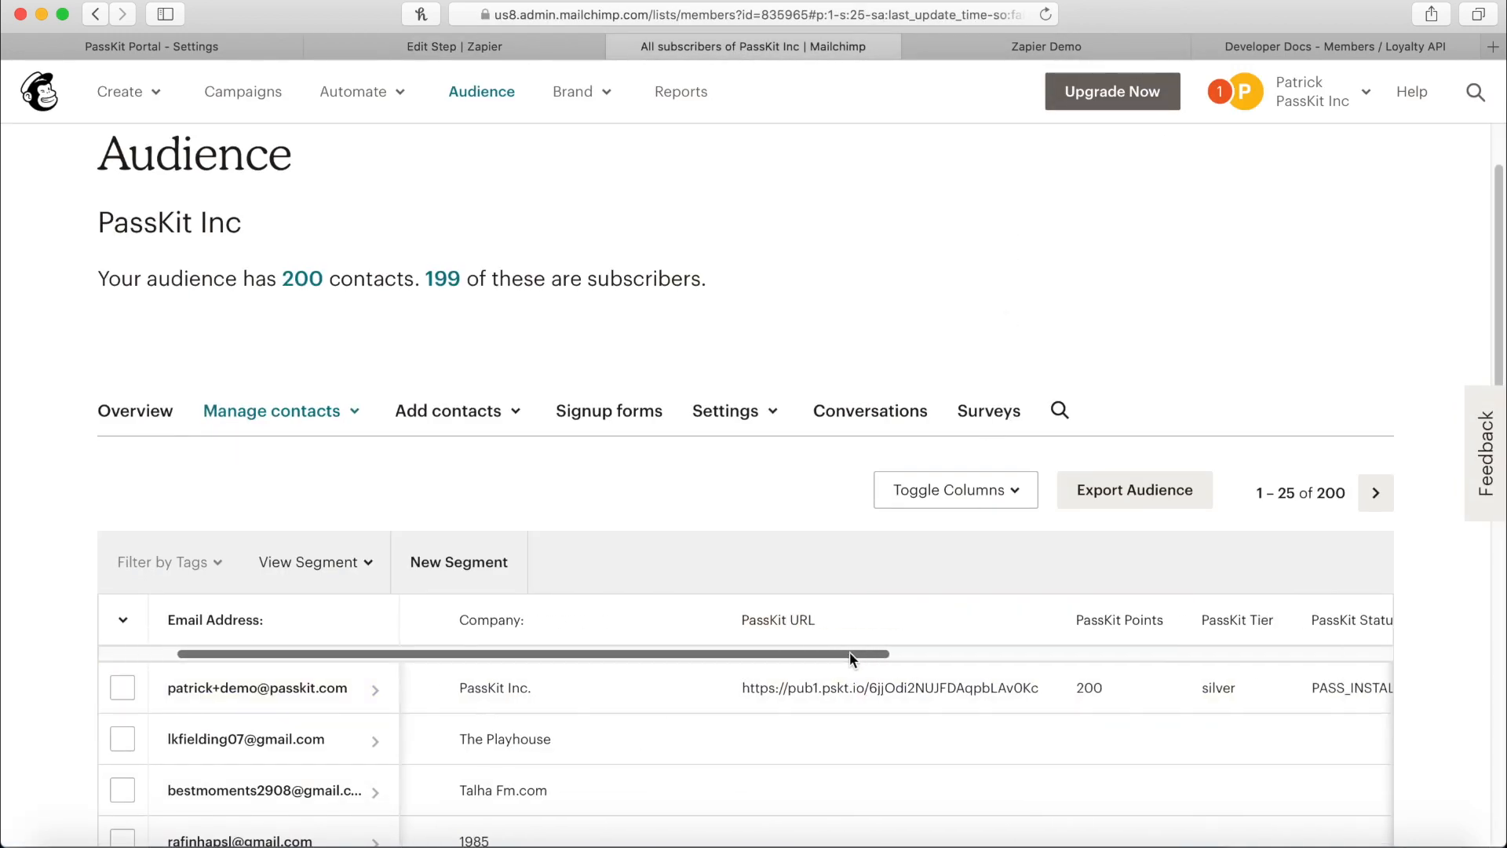
click(750, 402)
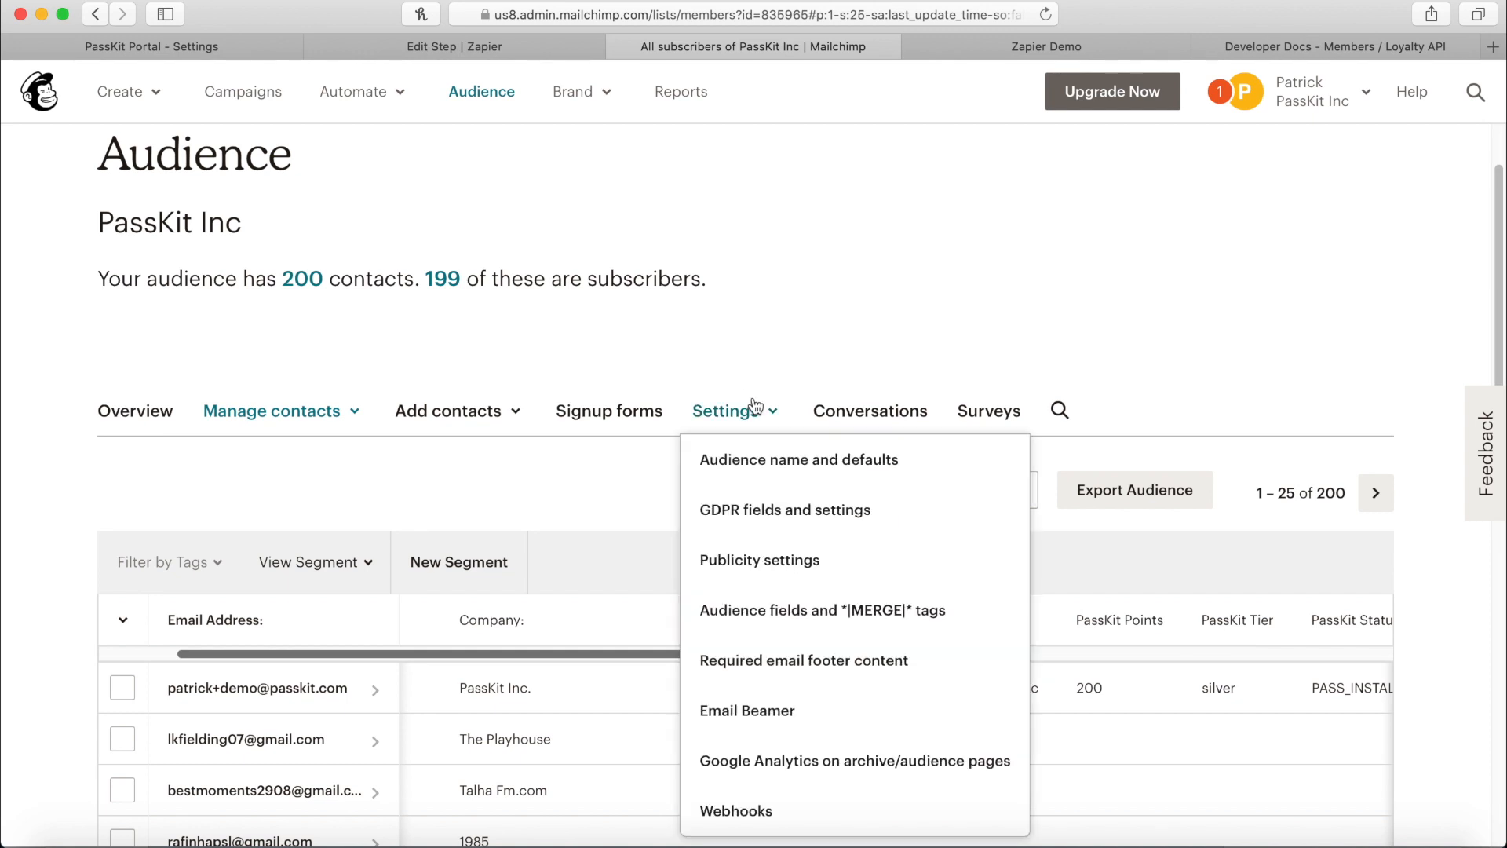
click(781, 610)
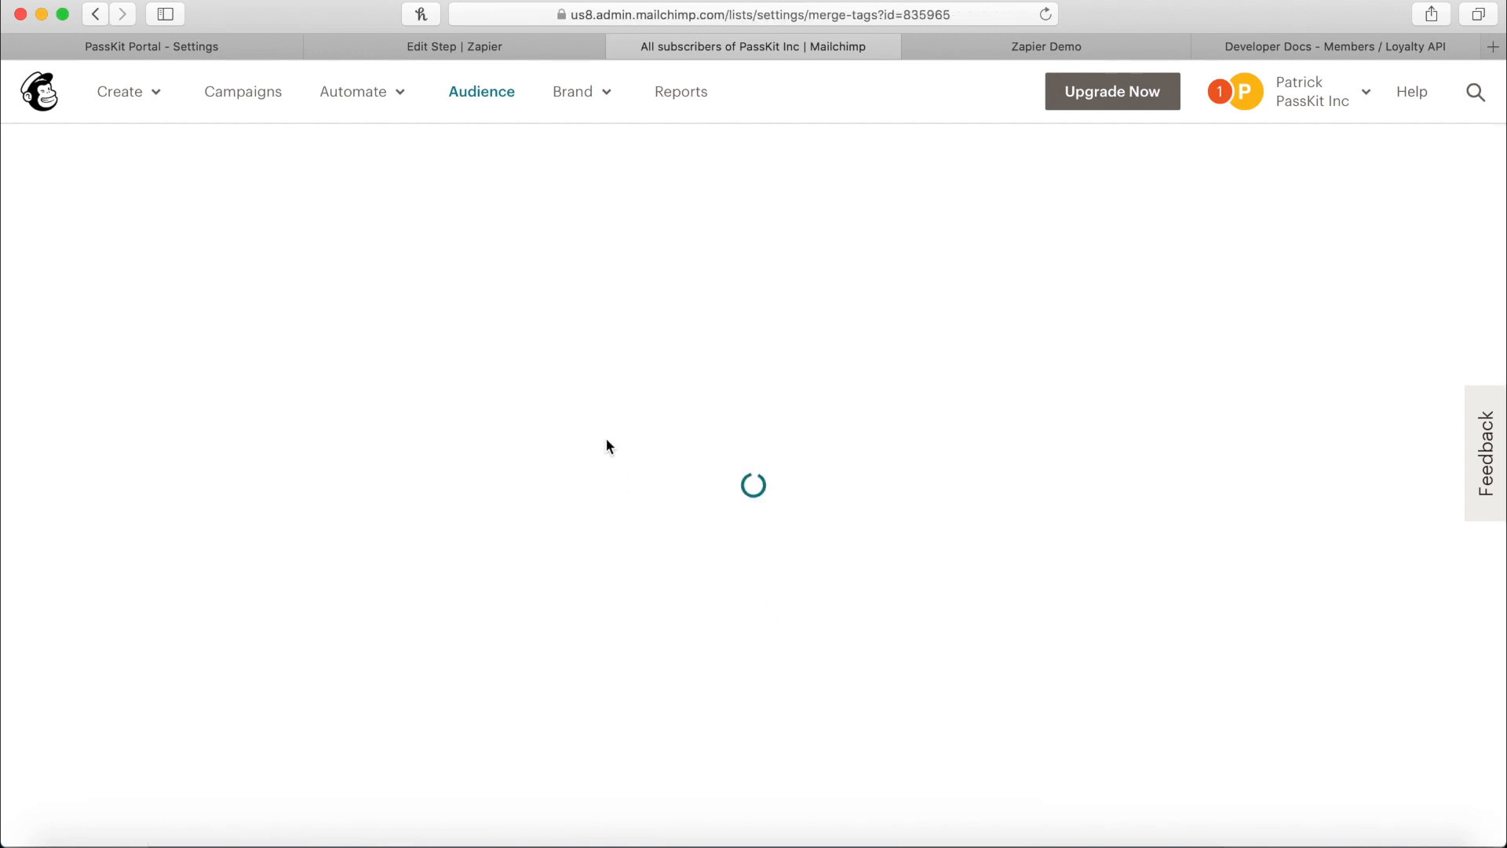
Review the PassKit URL, Points, Tier and Status fields and their PKURL, PKPOINTS, PKTIER, PKSTATUS tags.
scroll(607, 443, down, 6)
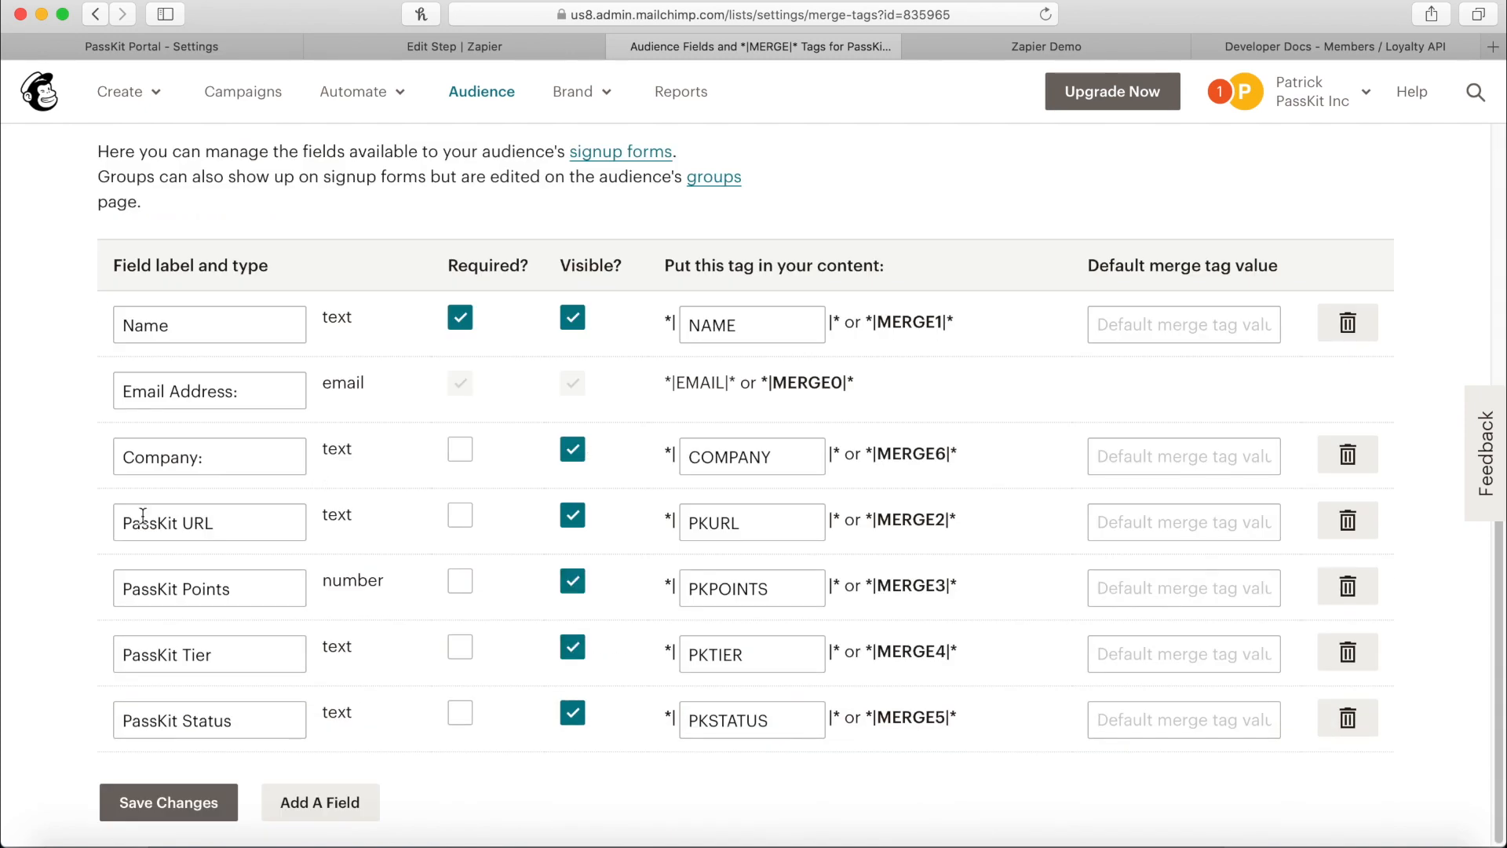
drag(236, 526, 119, 524)
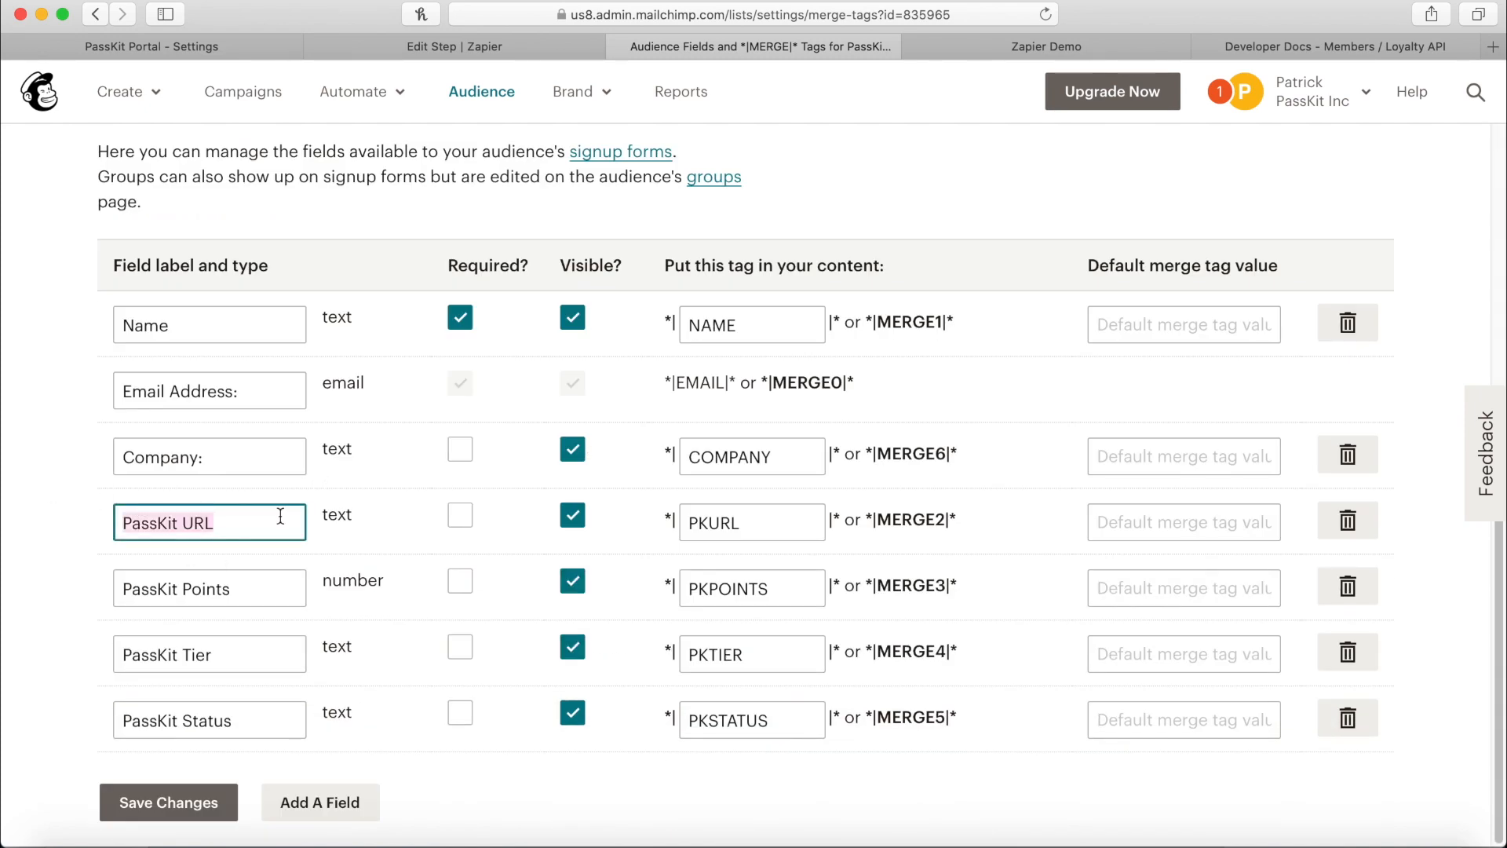
drag(240, 589, 22, 591)
drag(219, 643, 42, 699)
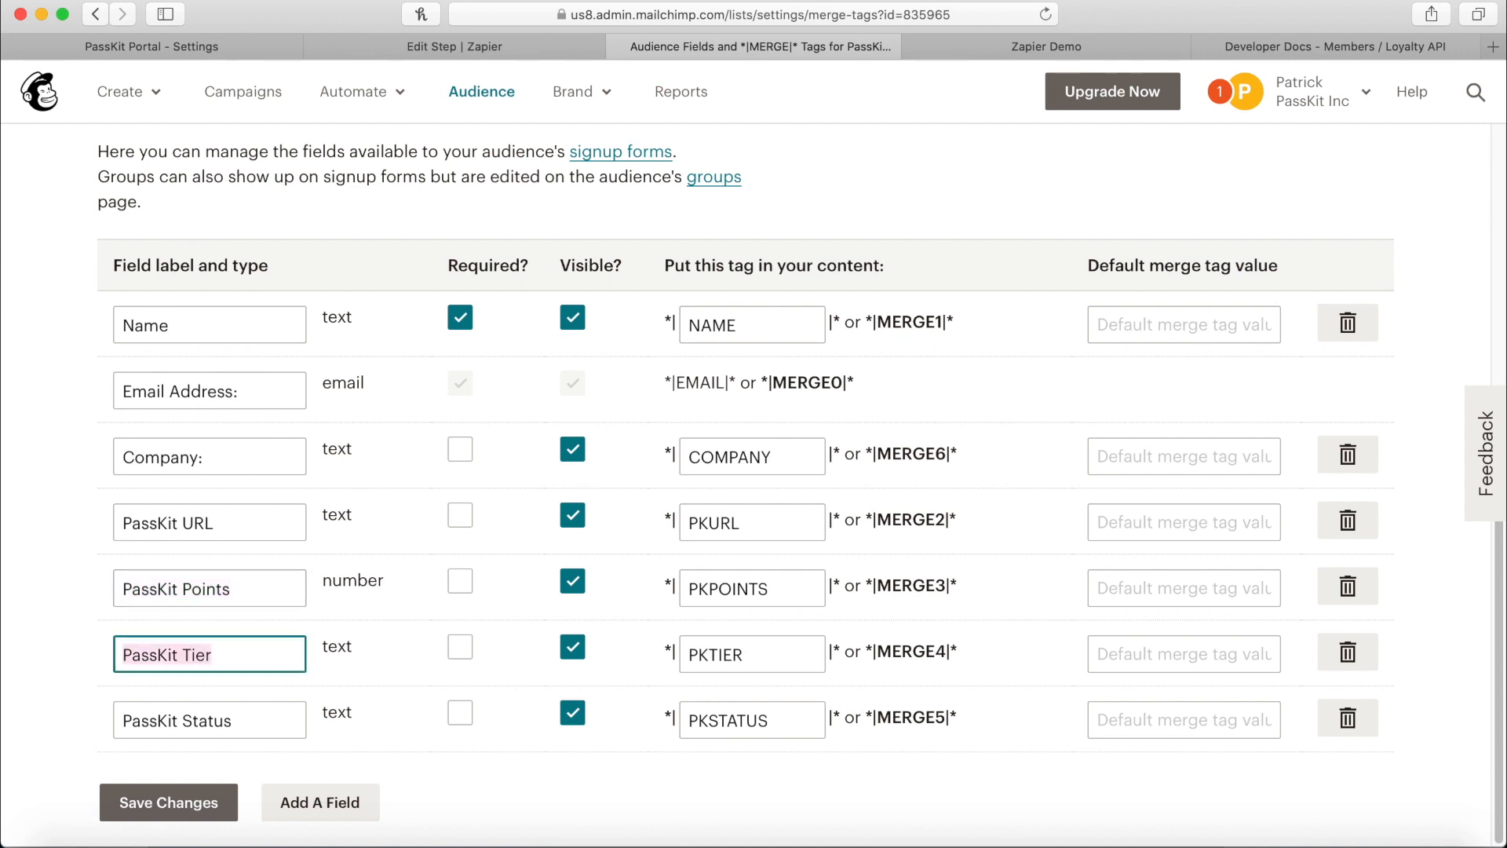
drag(229, 721, 118, 721)
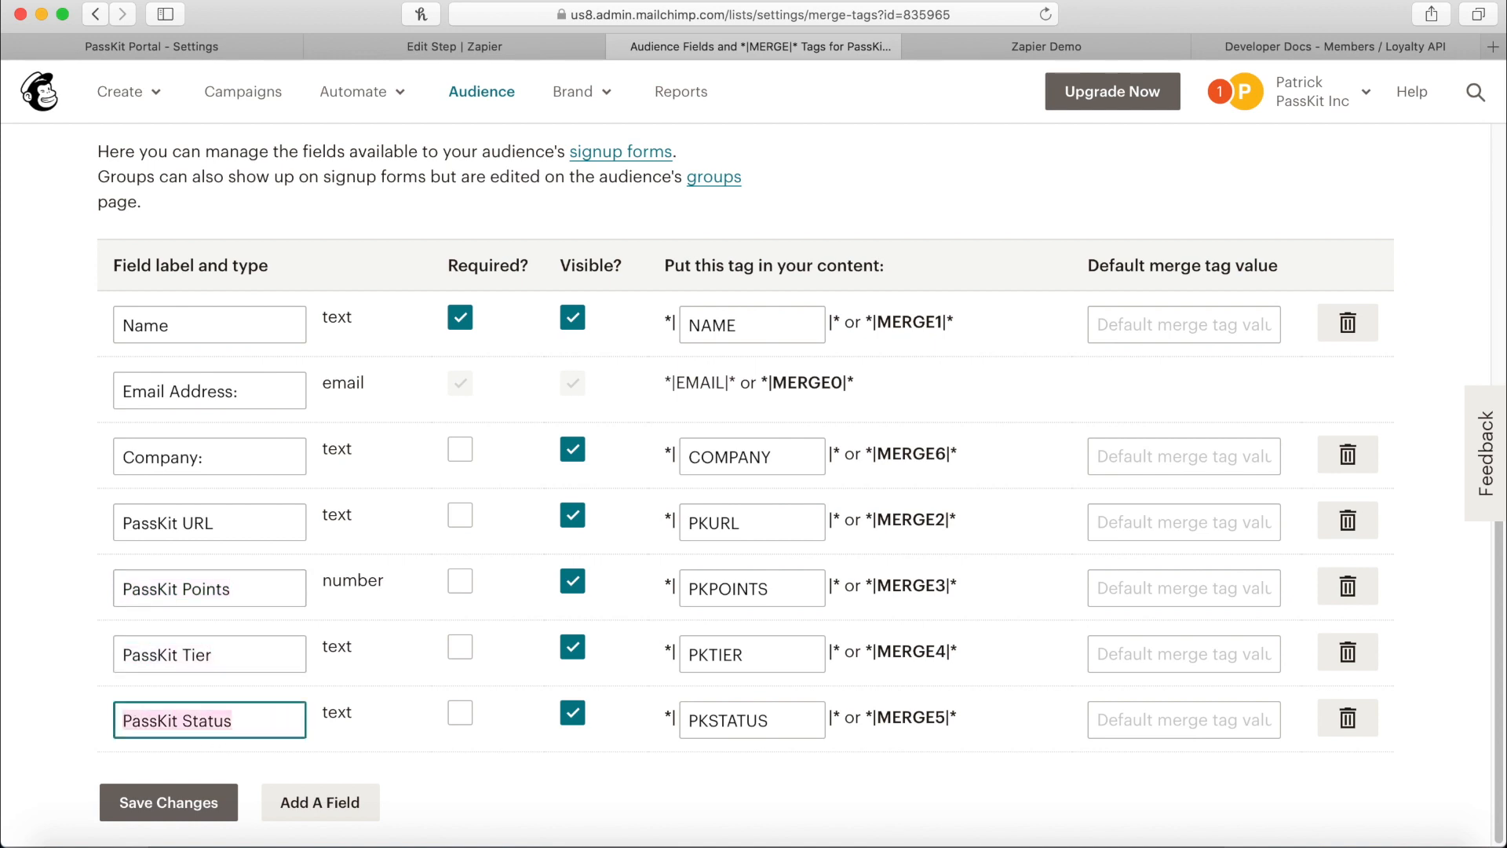
click(776, 546)
click(786, 596)
click(775, 649)
click(760, 718)
click(751, 656)
click(742, 593)
click(738, 522)
click(339, 571)
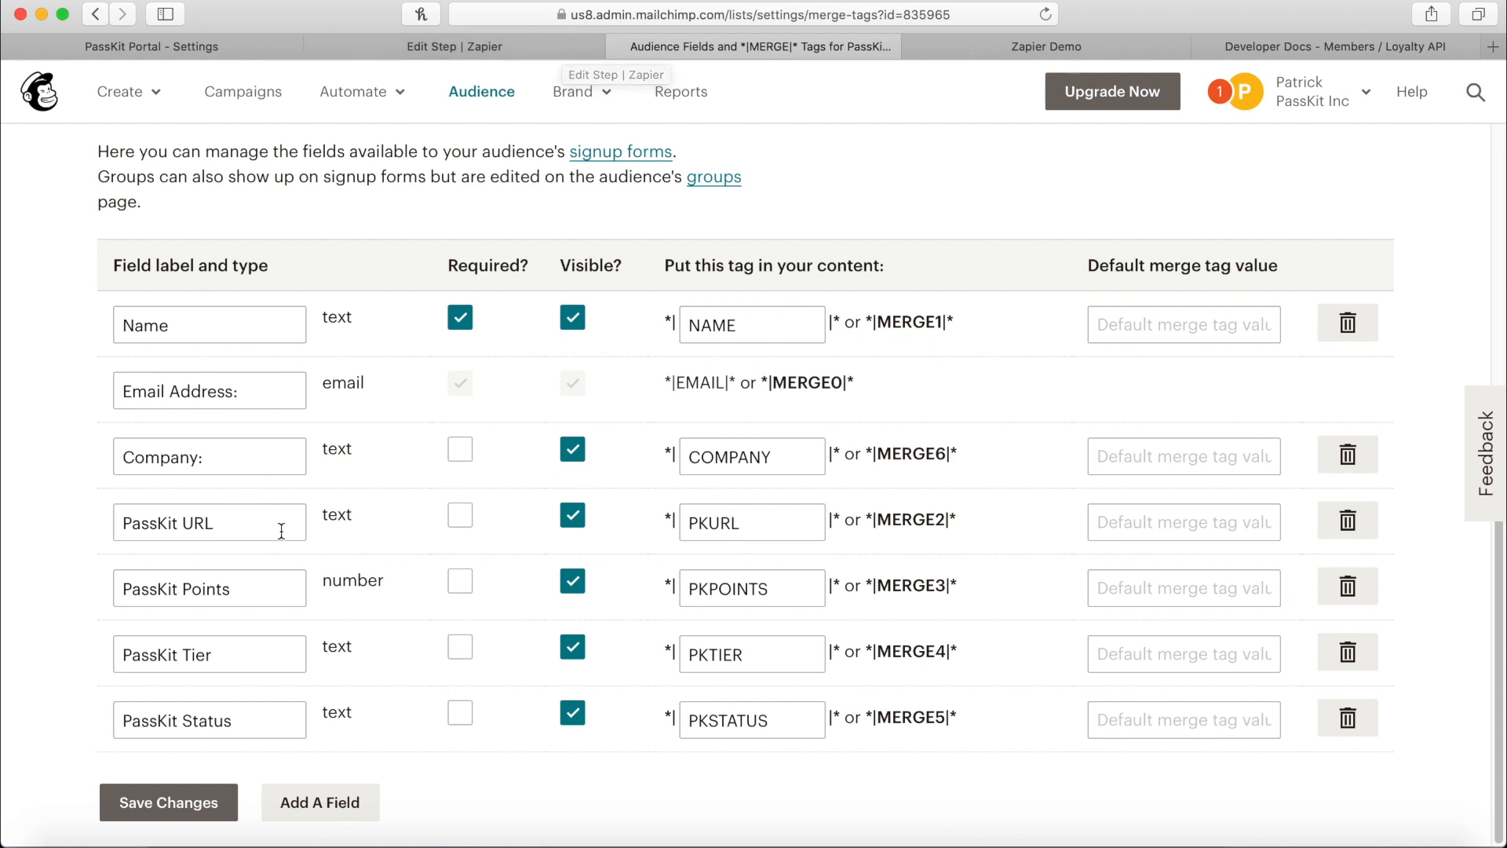
Go over the four PassKit field labels again, then return to the Zapier step editor.
drag(253, 522, 12, 510)
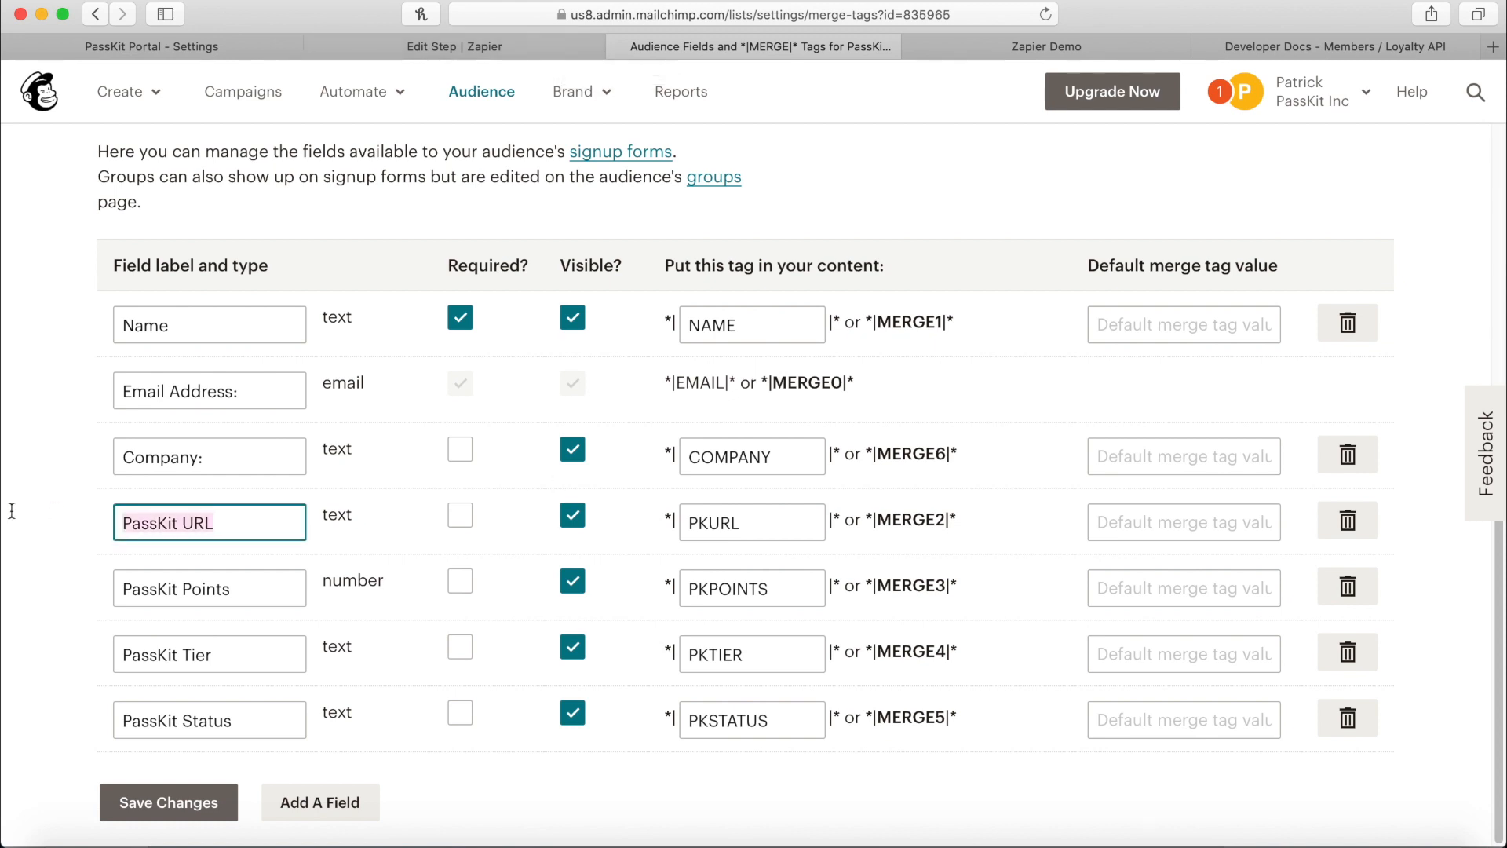
click(265, 601)
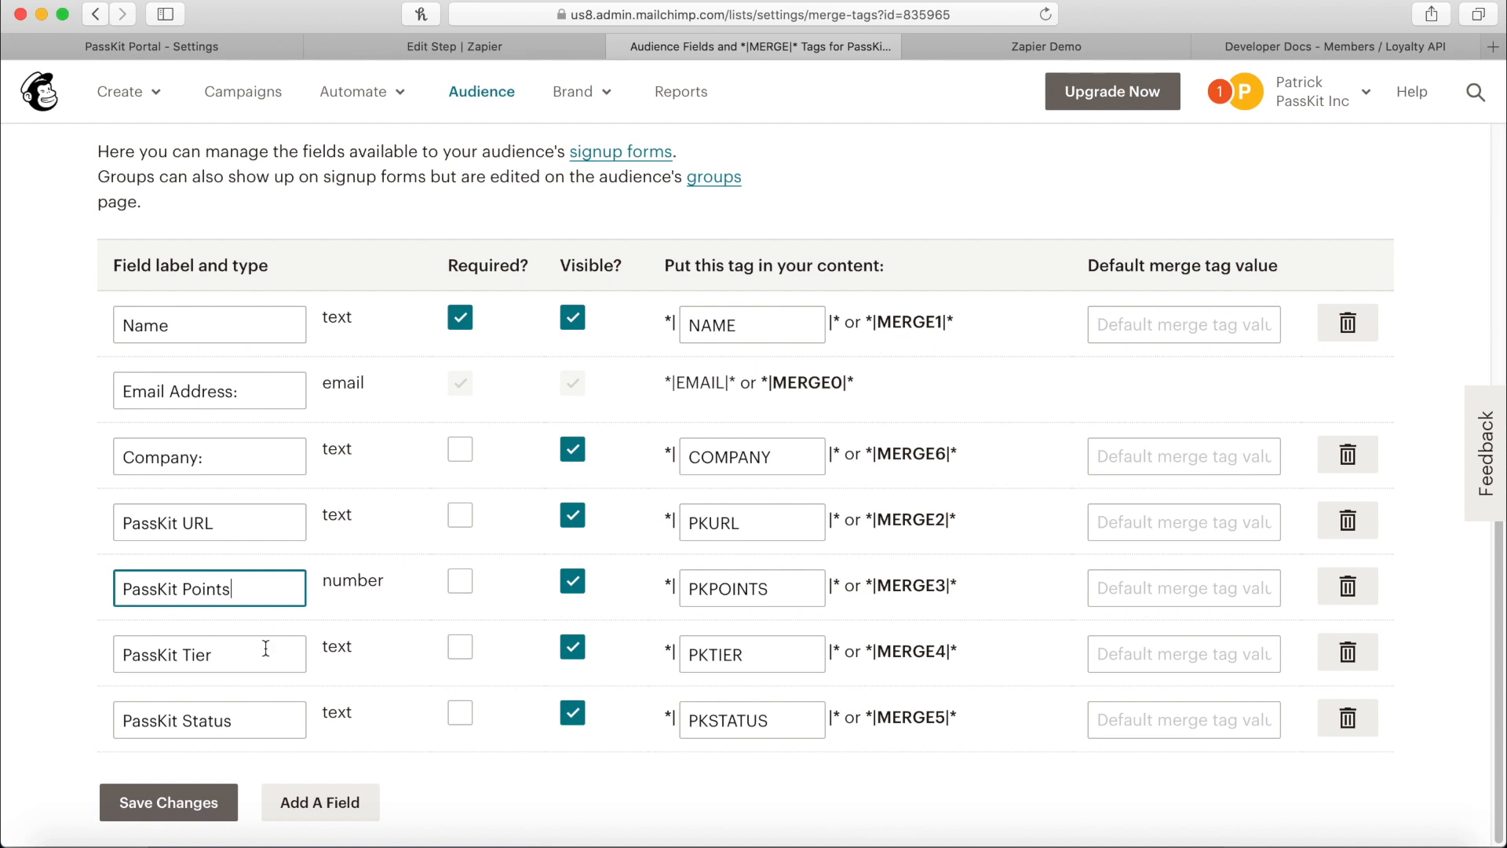
drag(256, 657, 7, 651)
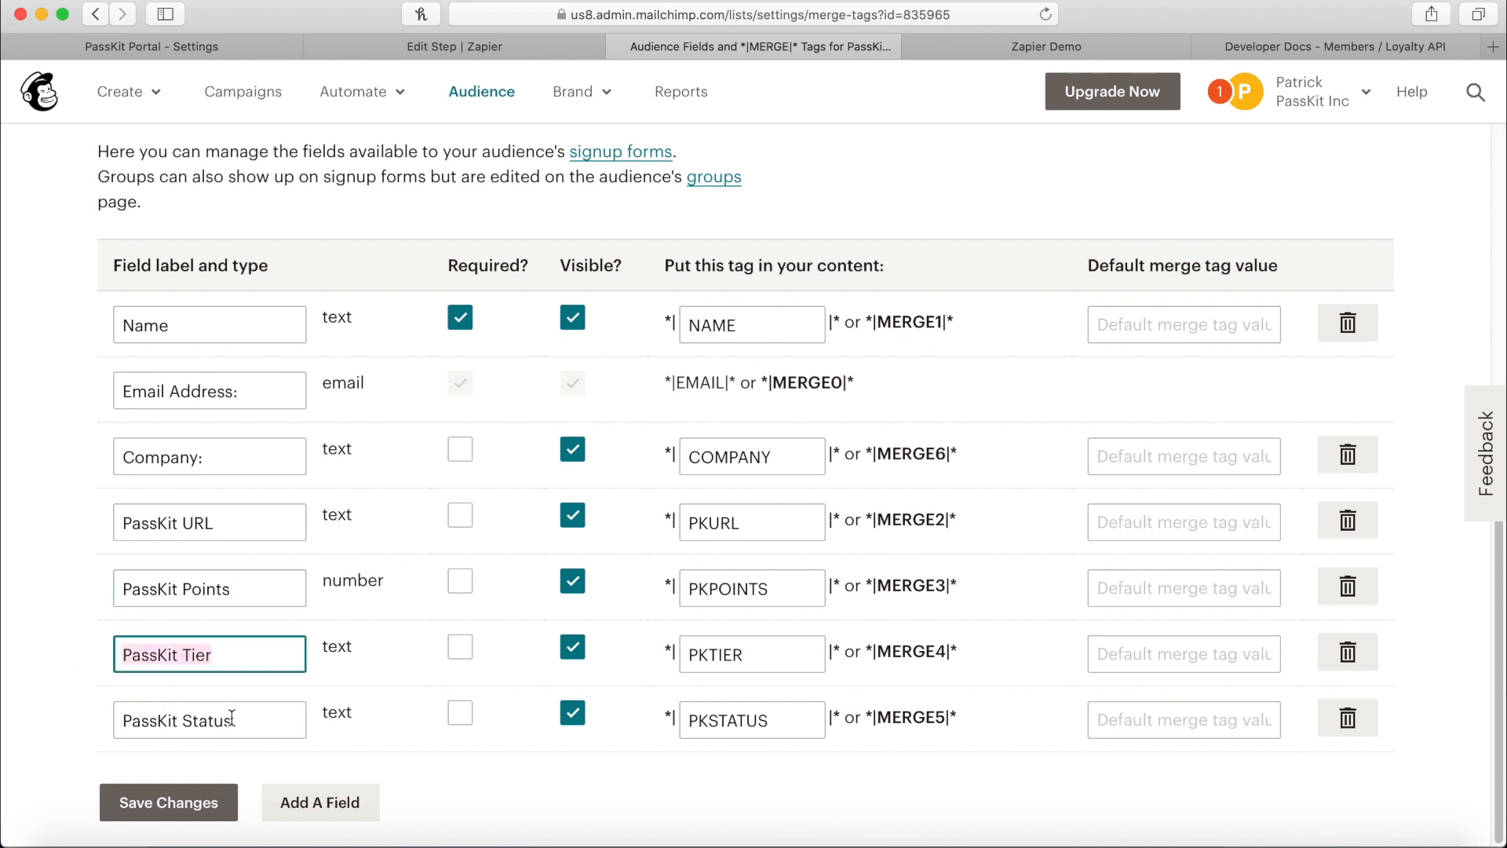
drag(245, 713, 23, 669)
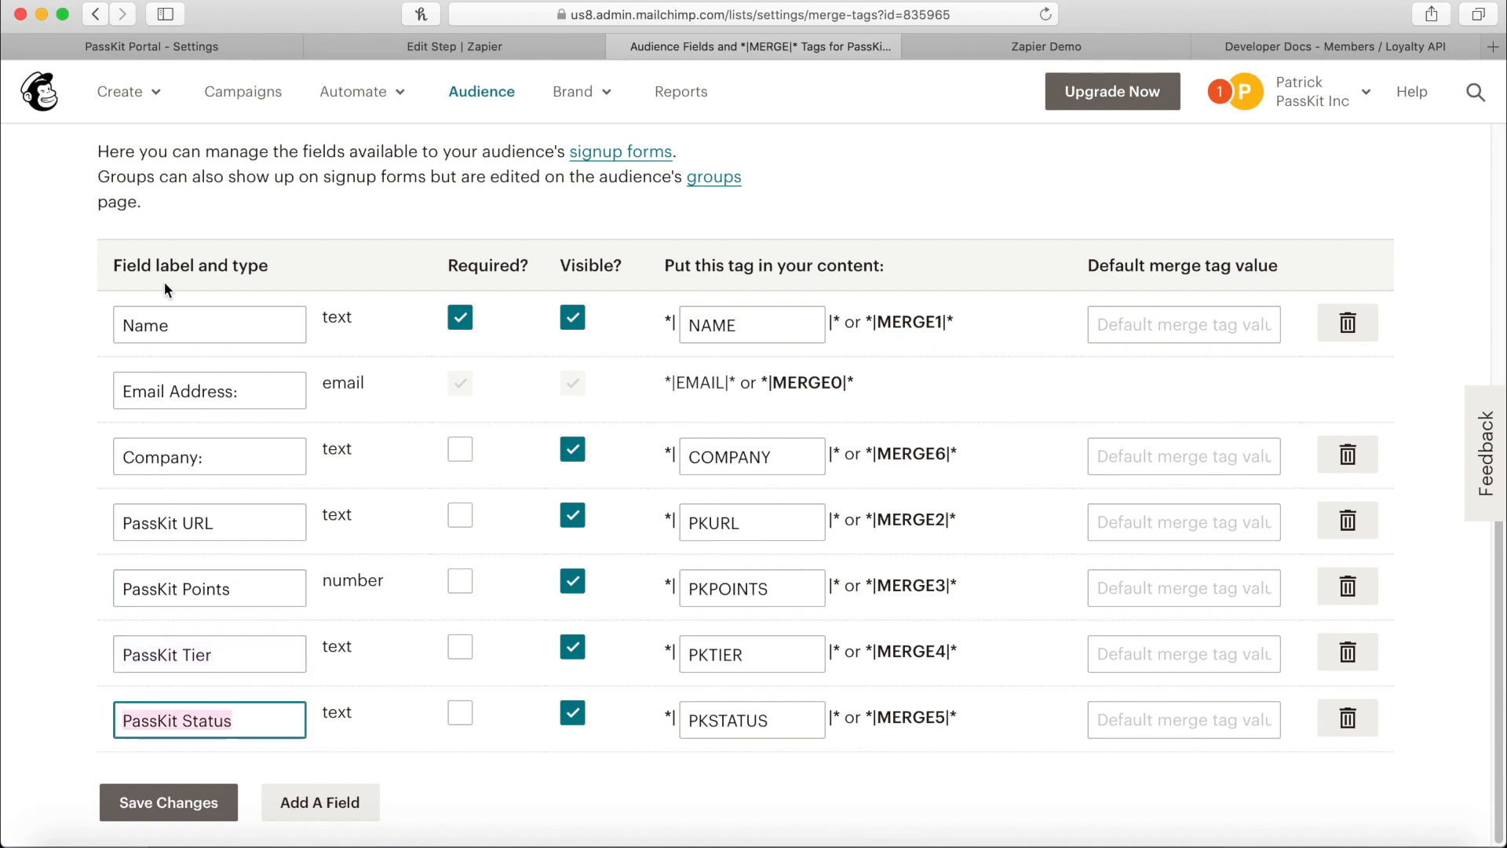
click(573, 52)
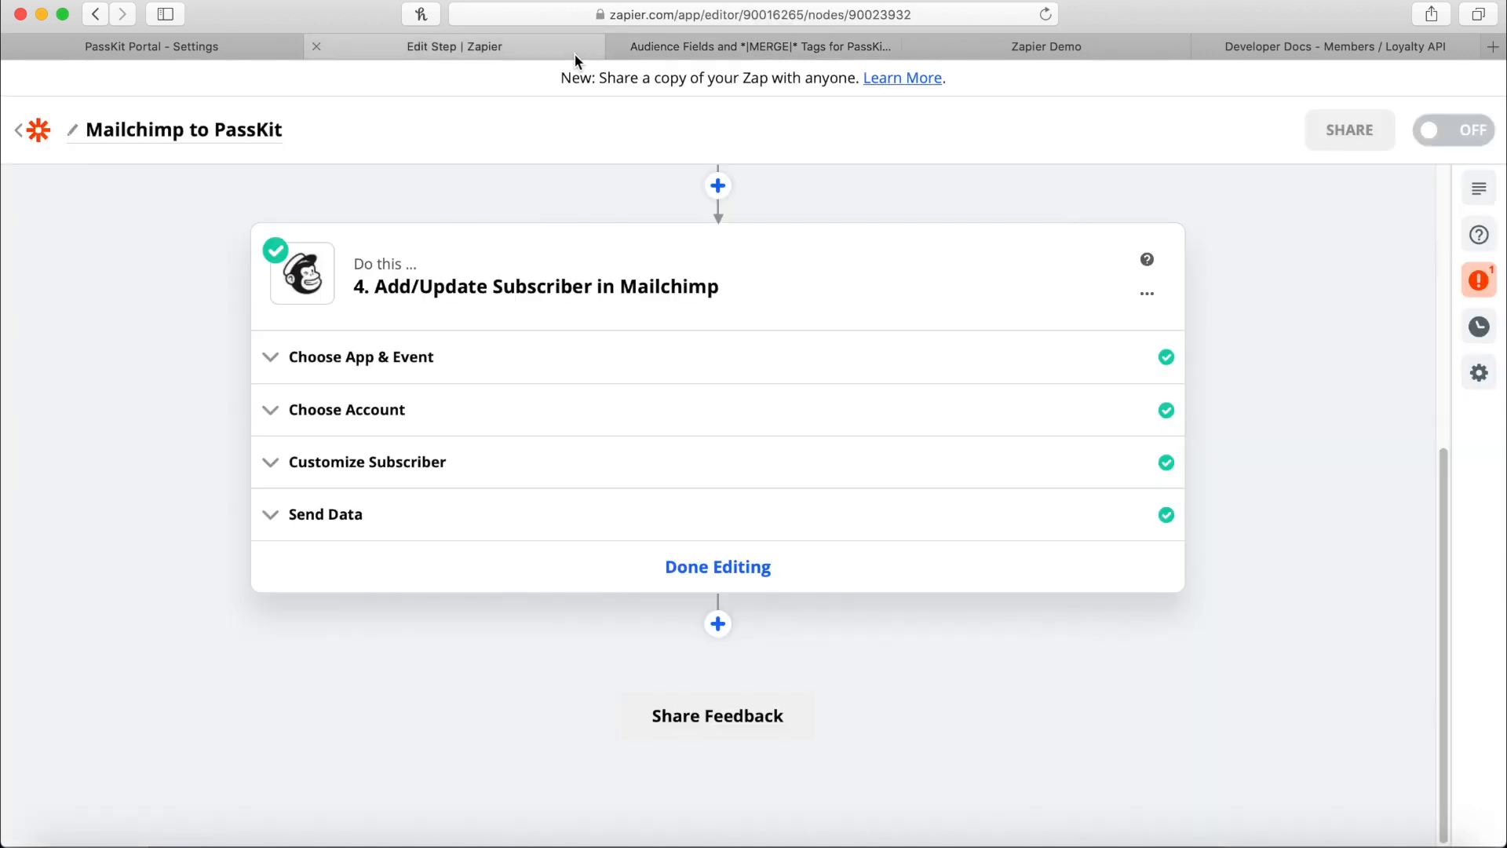
Expand step 4's app and event, account and subscriber settings sections.
click(420, 360)
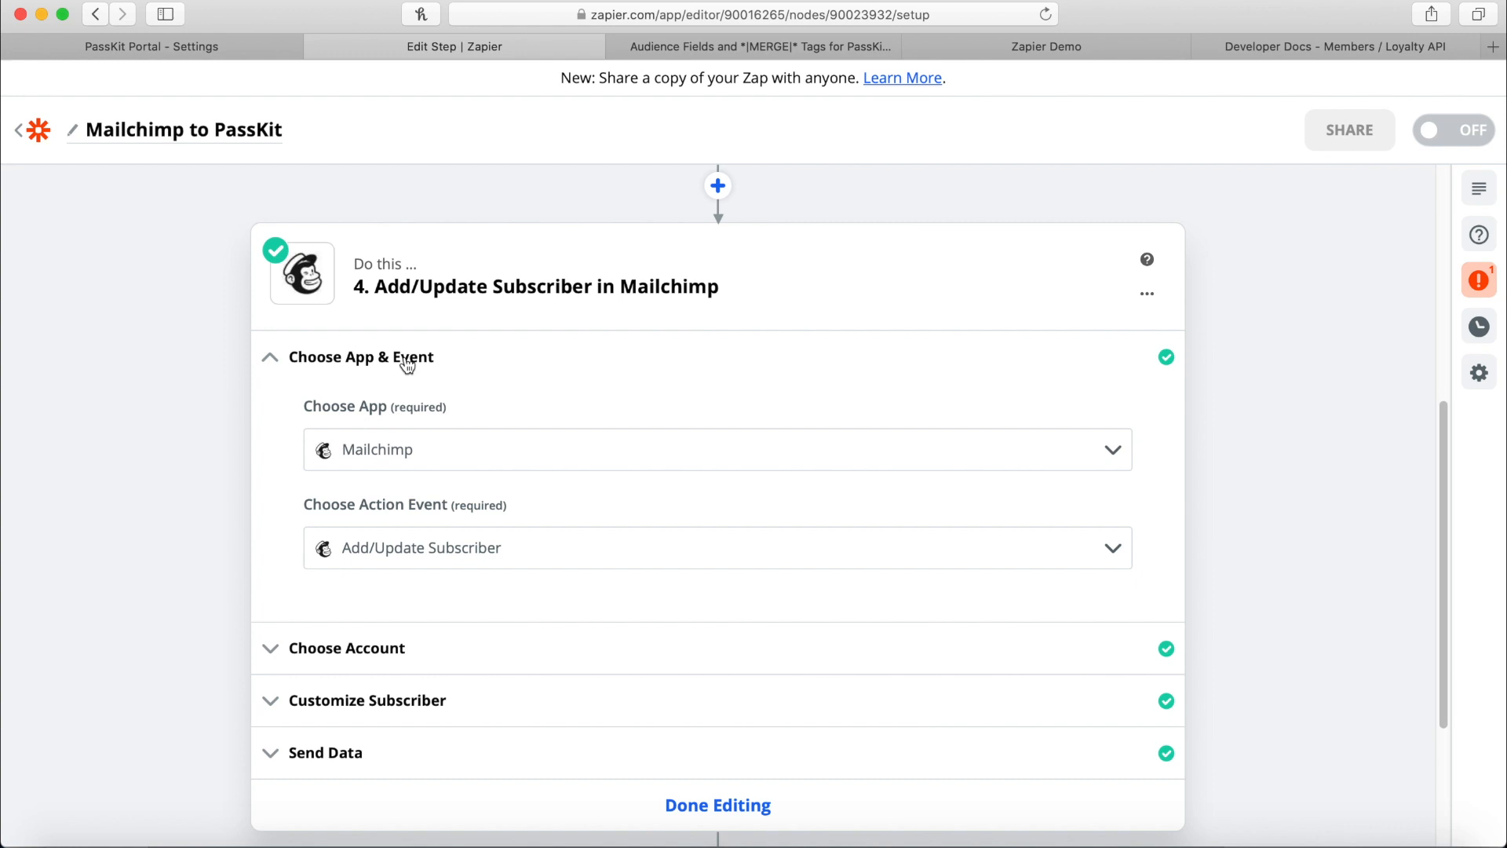
drag(365, 287, 839, 279)
click(838, 279)
click(396, 652)
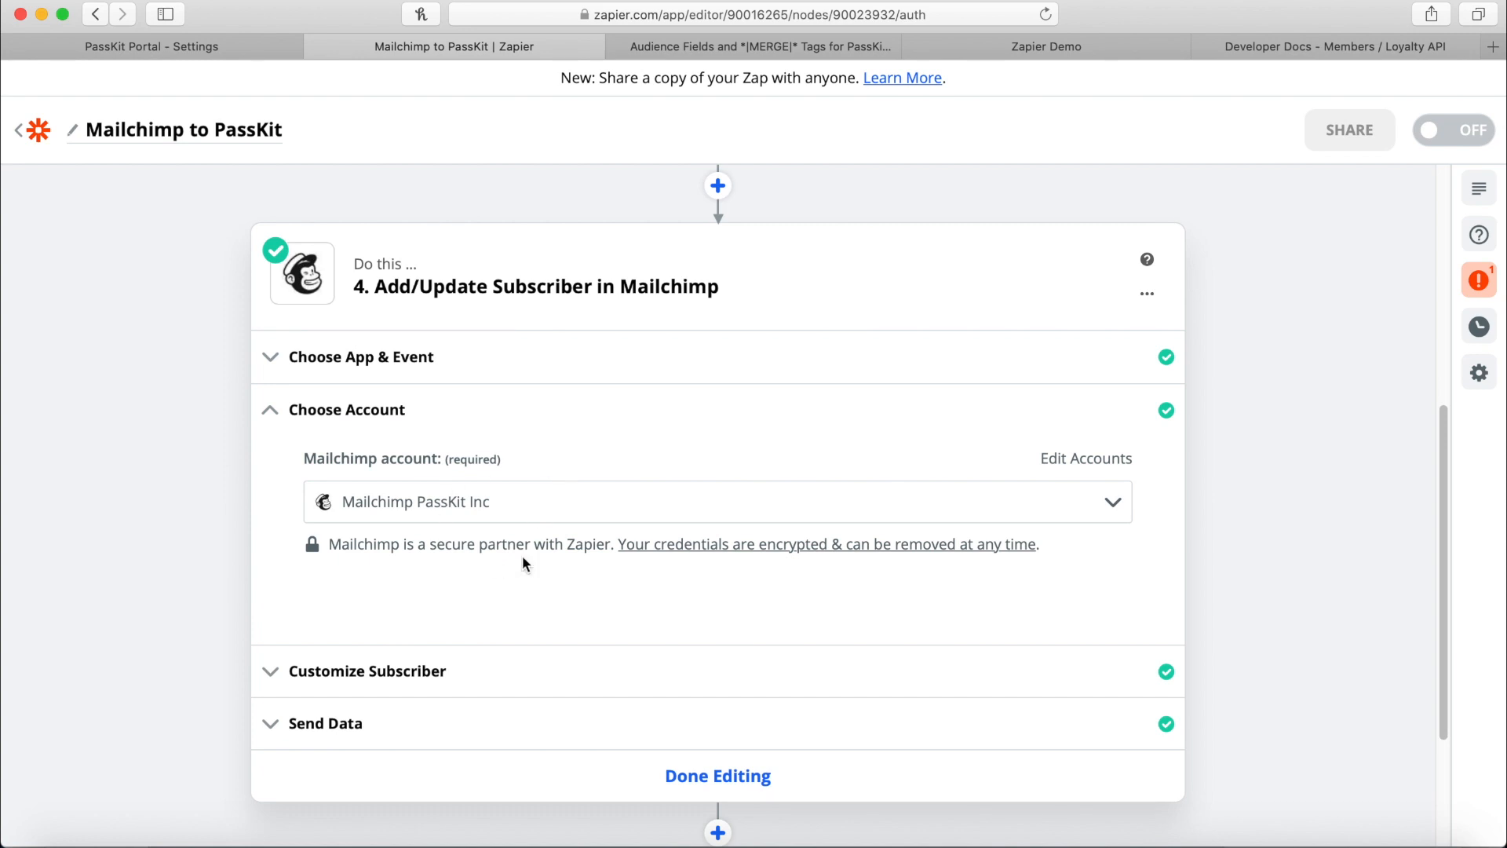
click(445, 669)
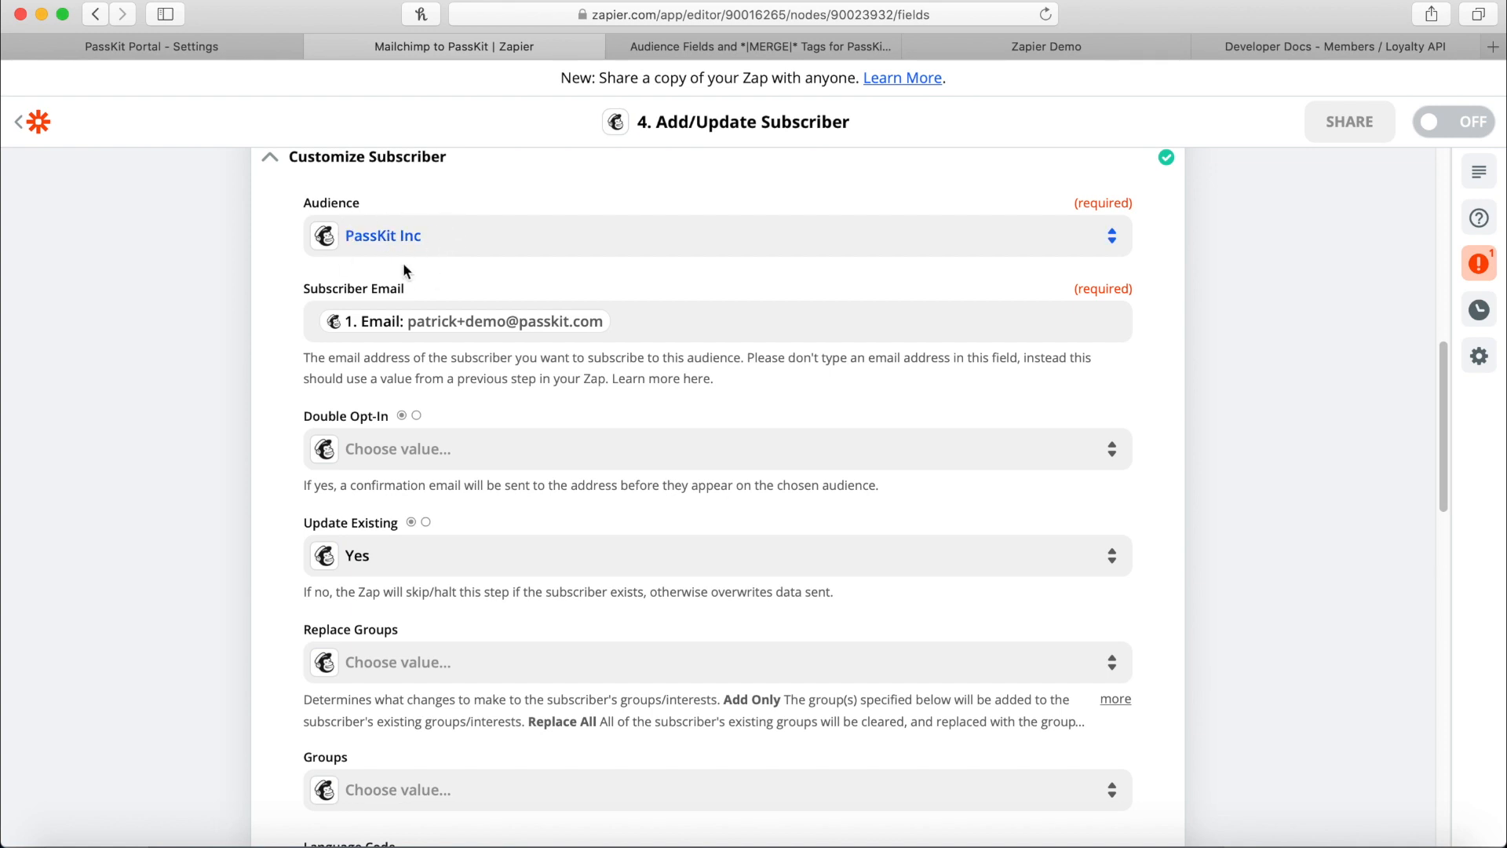
Replace the Subscriber Email mapping with the trigger's 1. Email field, found by searching 'email'.
click(632, 314)
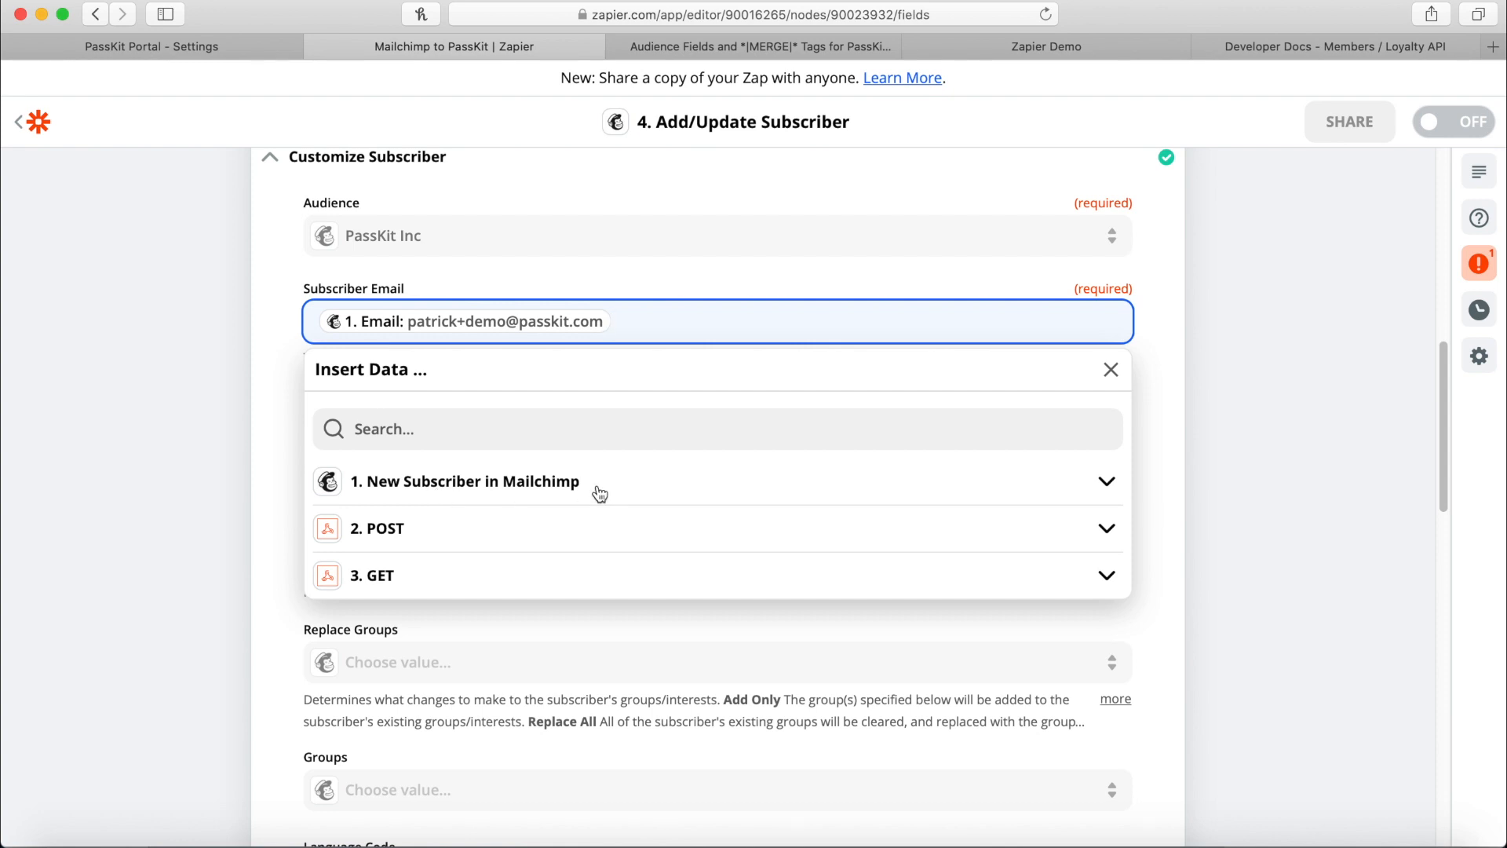
key(BackSpace)
click(560, 474)
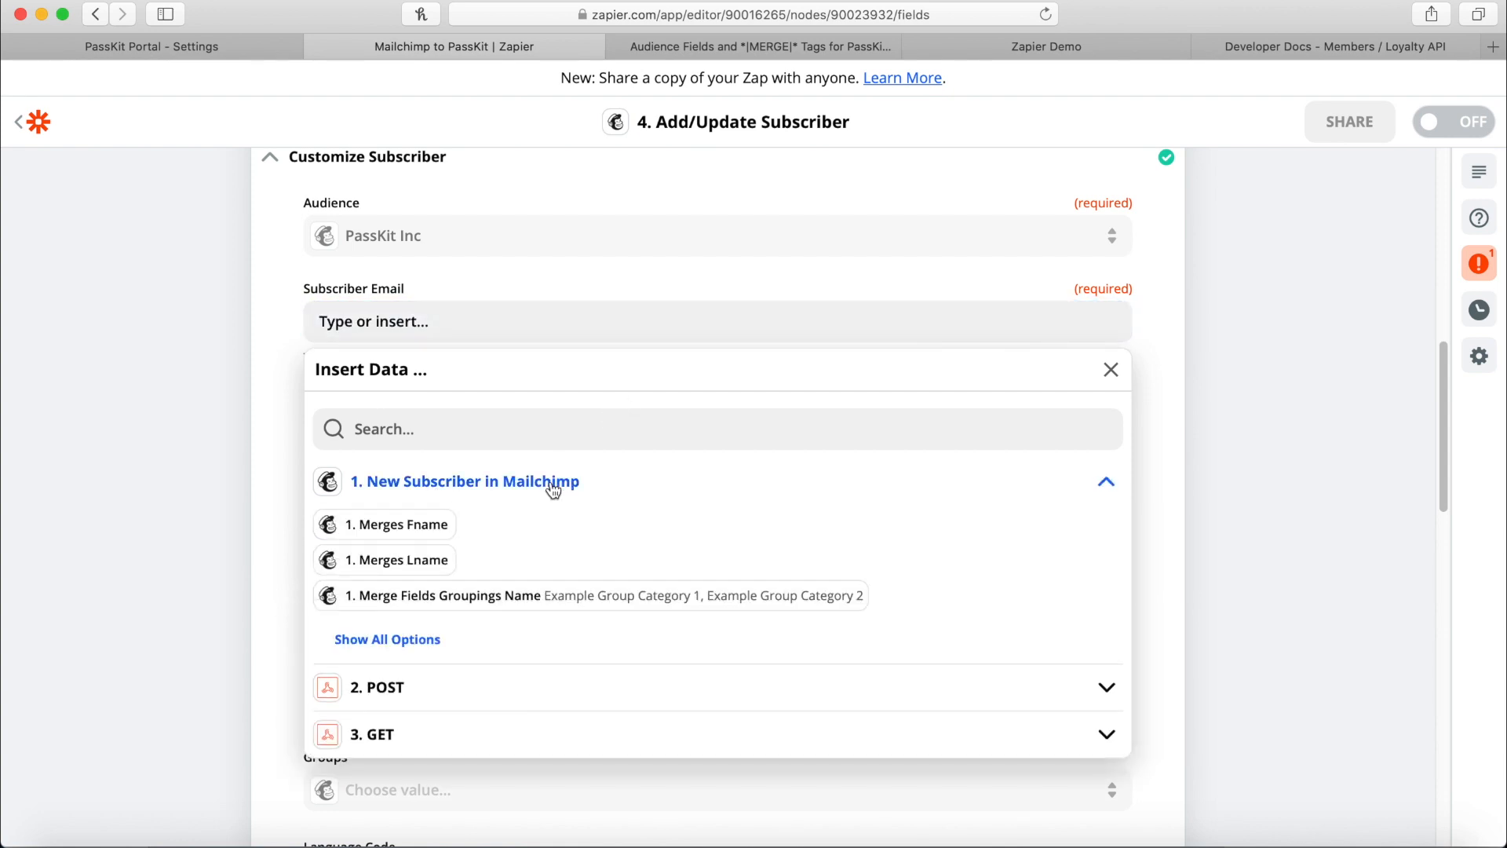
click(409, 428)
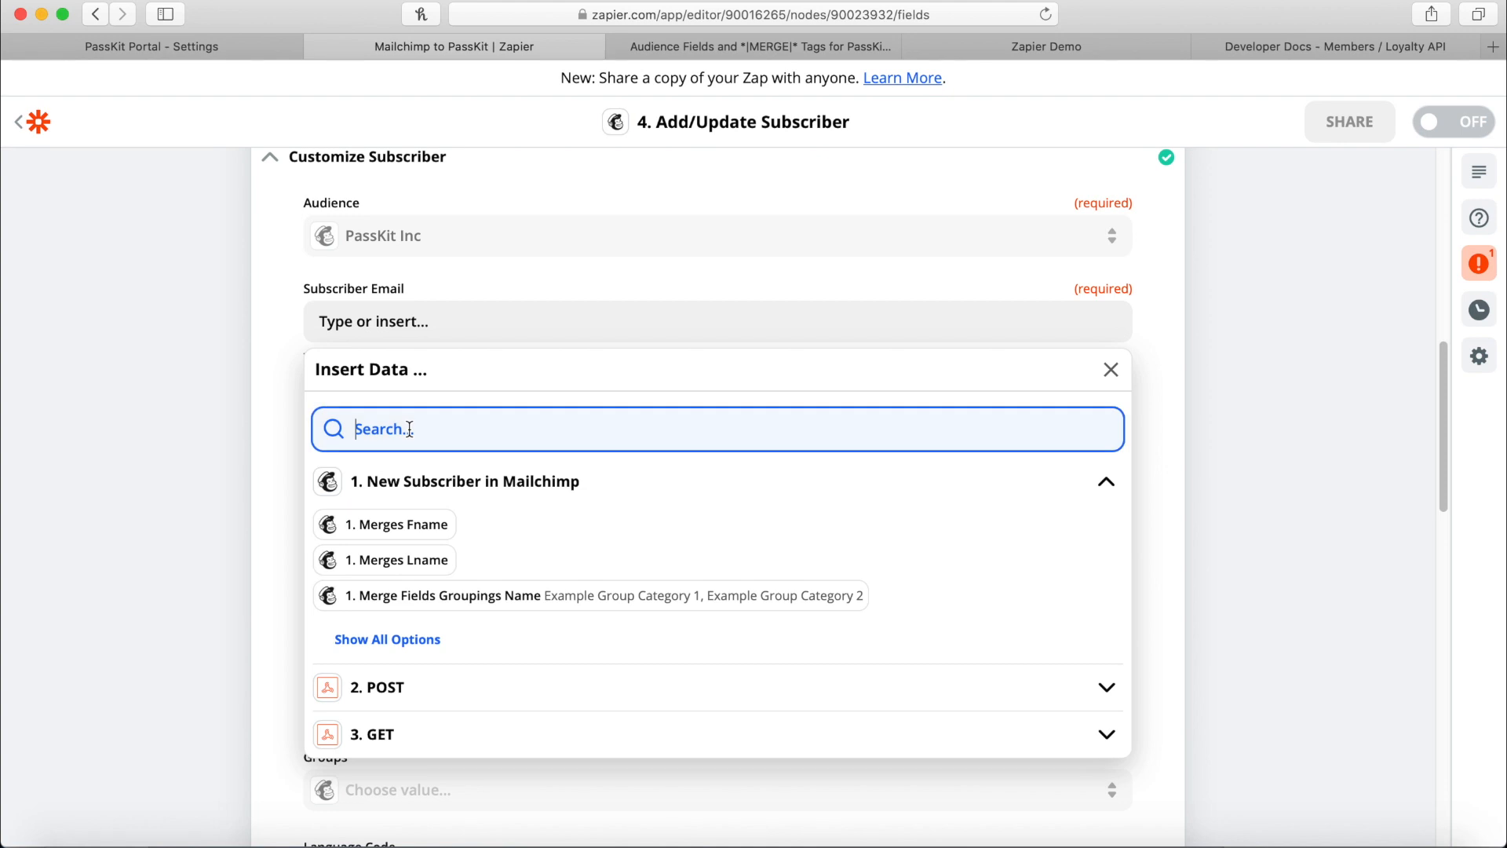
text(email)
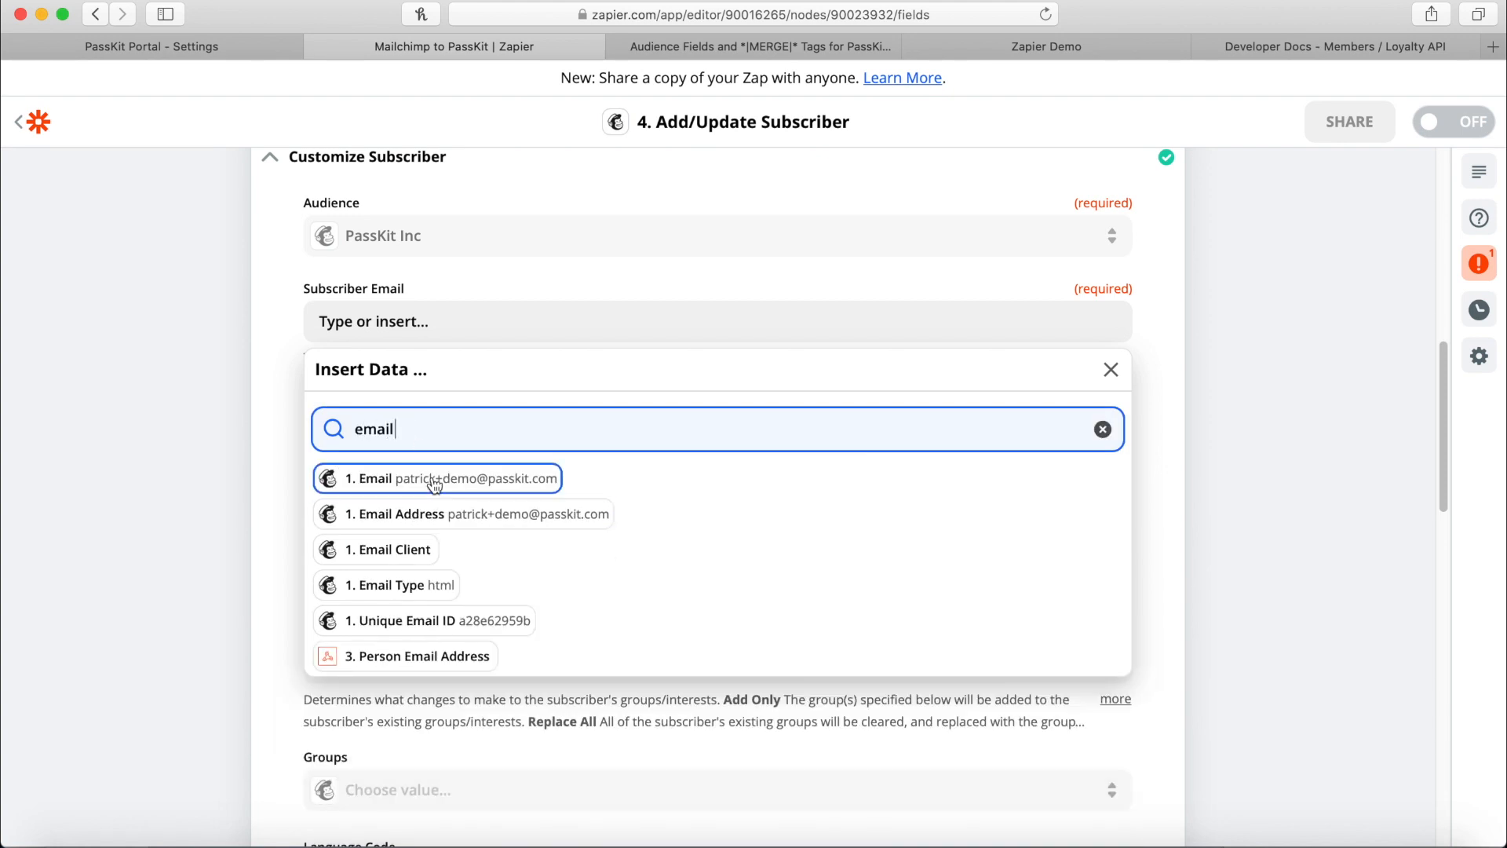
click(431, 479)
click(1199, 445)
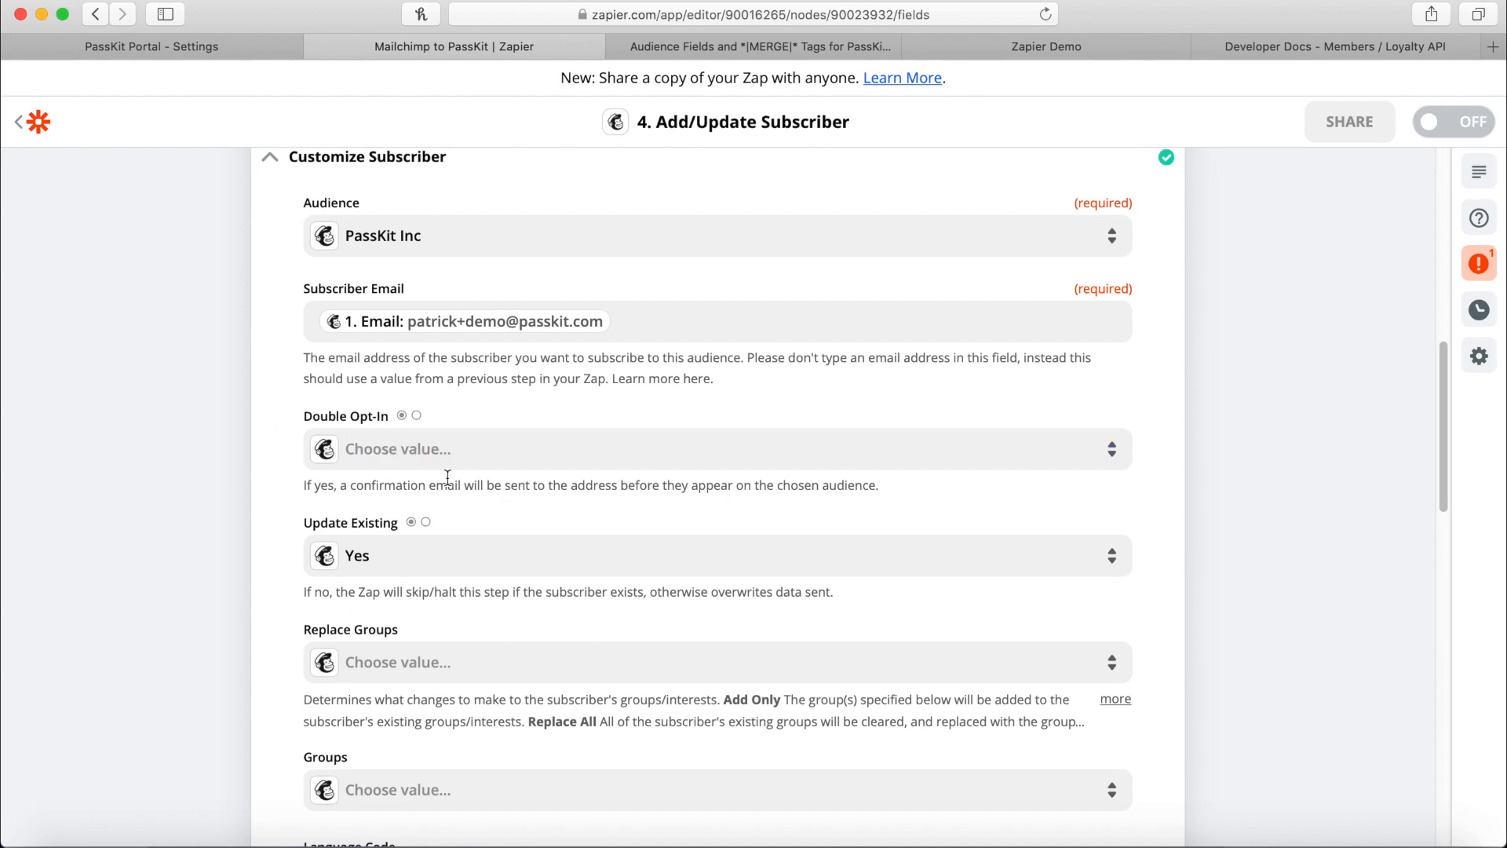
scroll(534, 502, down, 1)
Replace the subscriber Name mapping with the GET step's '3. Person Display Name' field.
scroll(500, 546, down, 1)
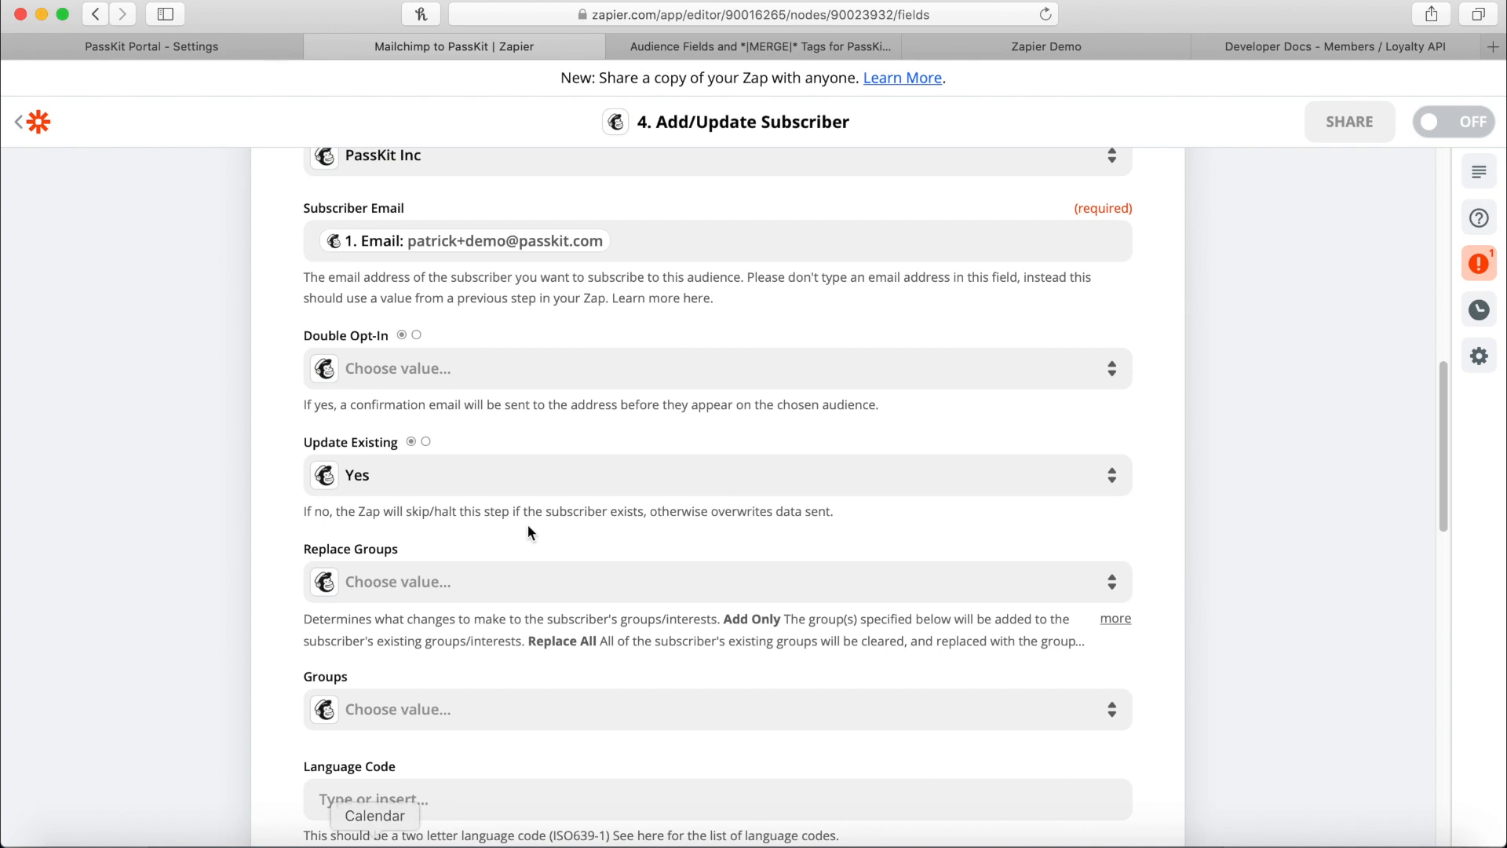
scroll(545, 435, down, 1)
scroll(546, 431, down, 10)
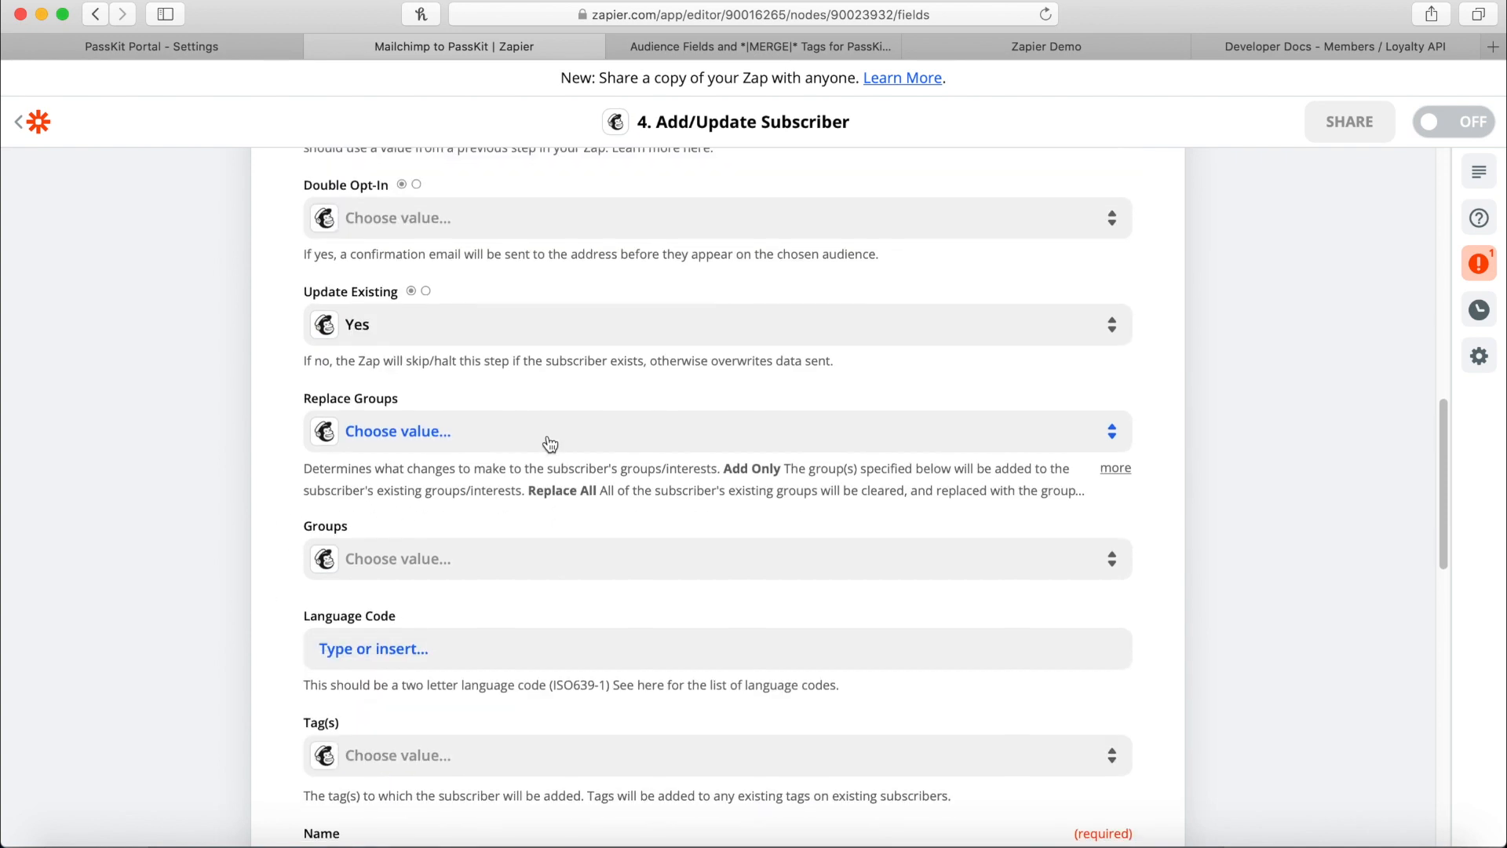
scroll(537, 574, down, 7)
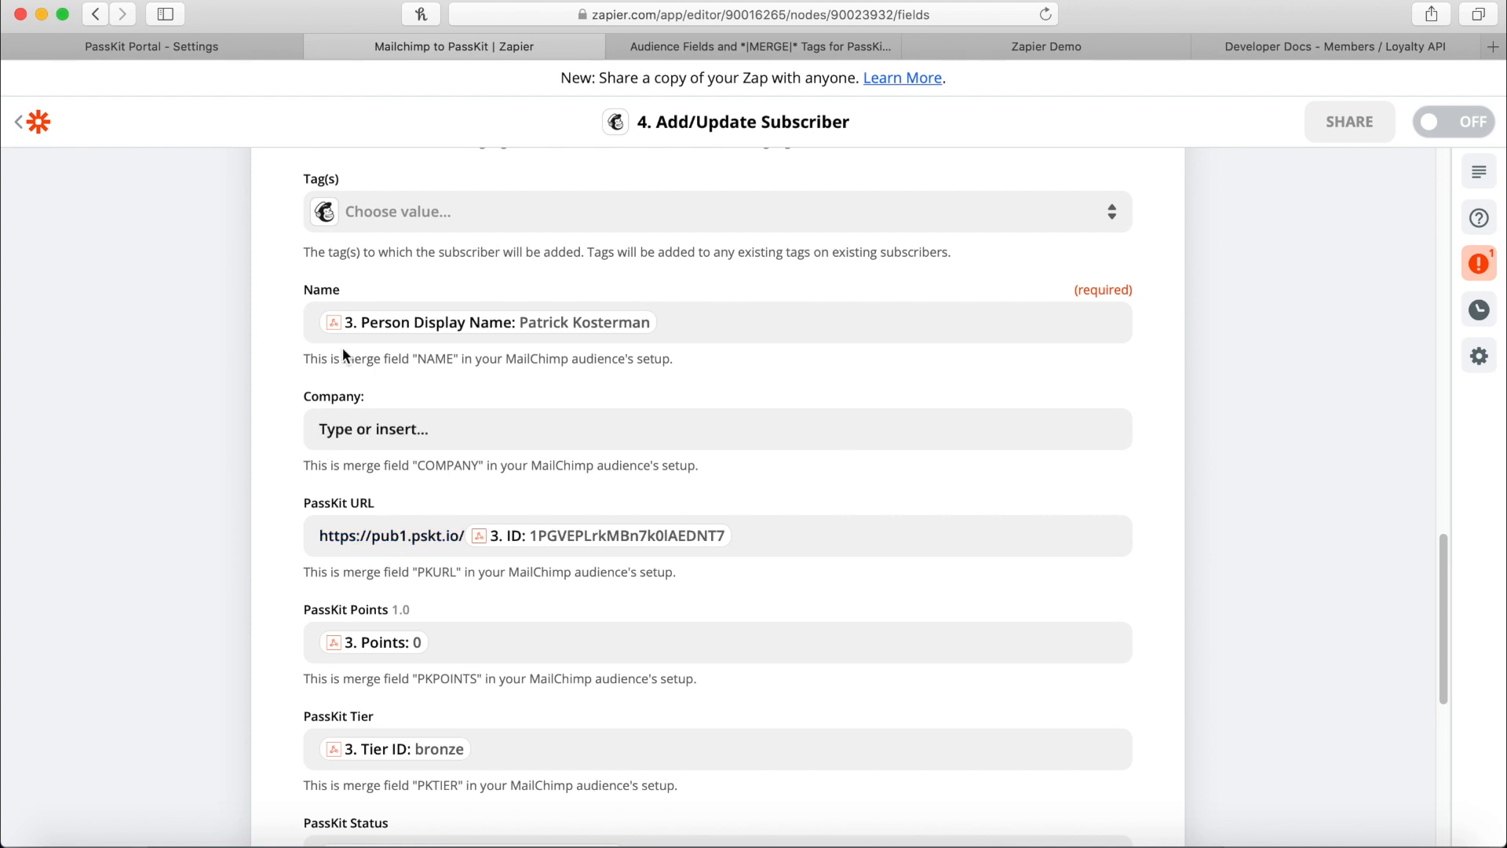
click(696, 317)
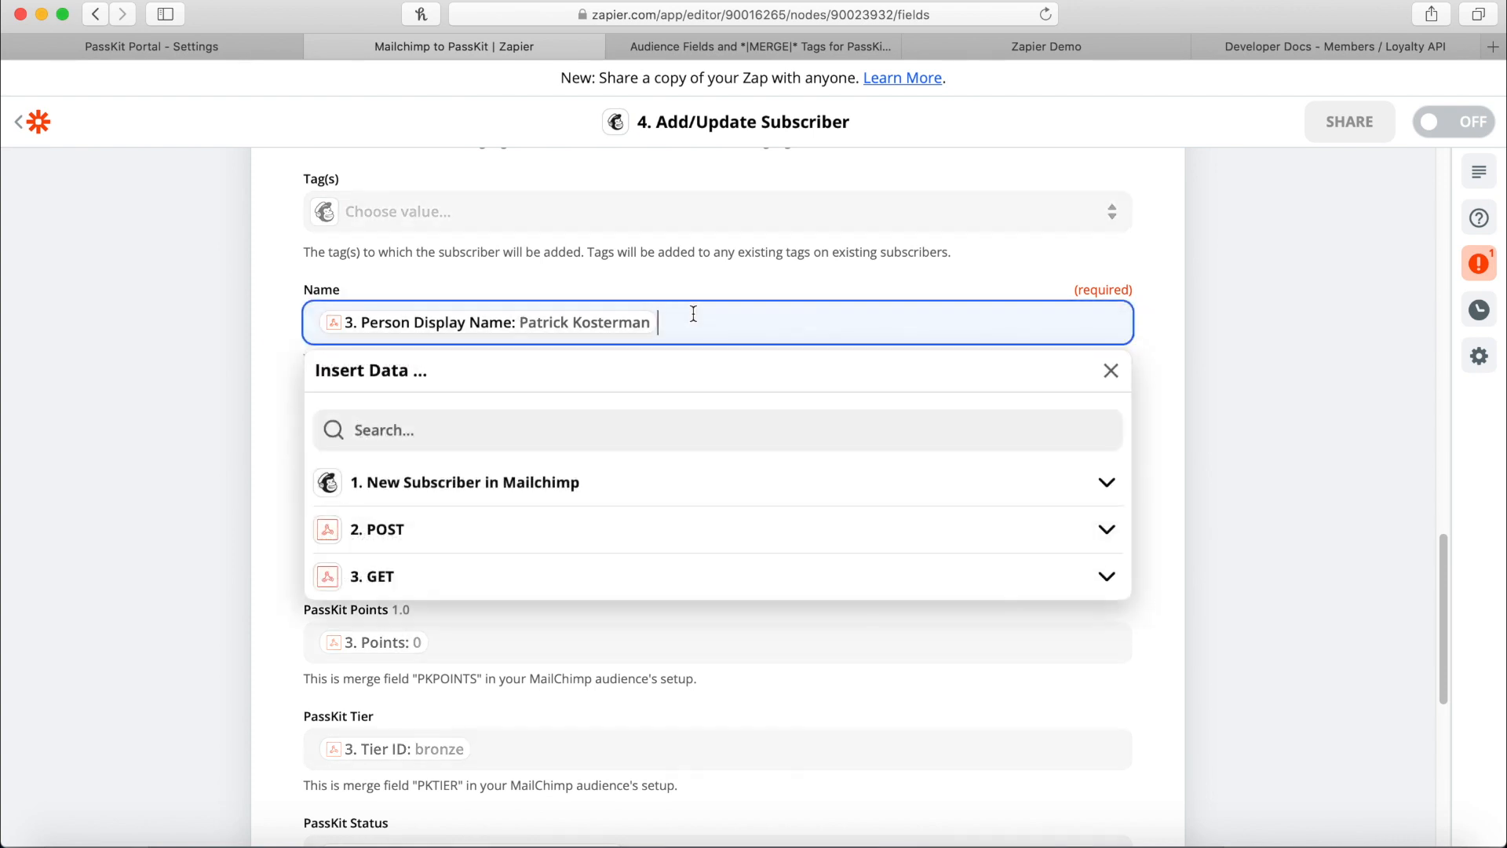
key(BackSpace)
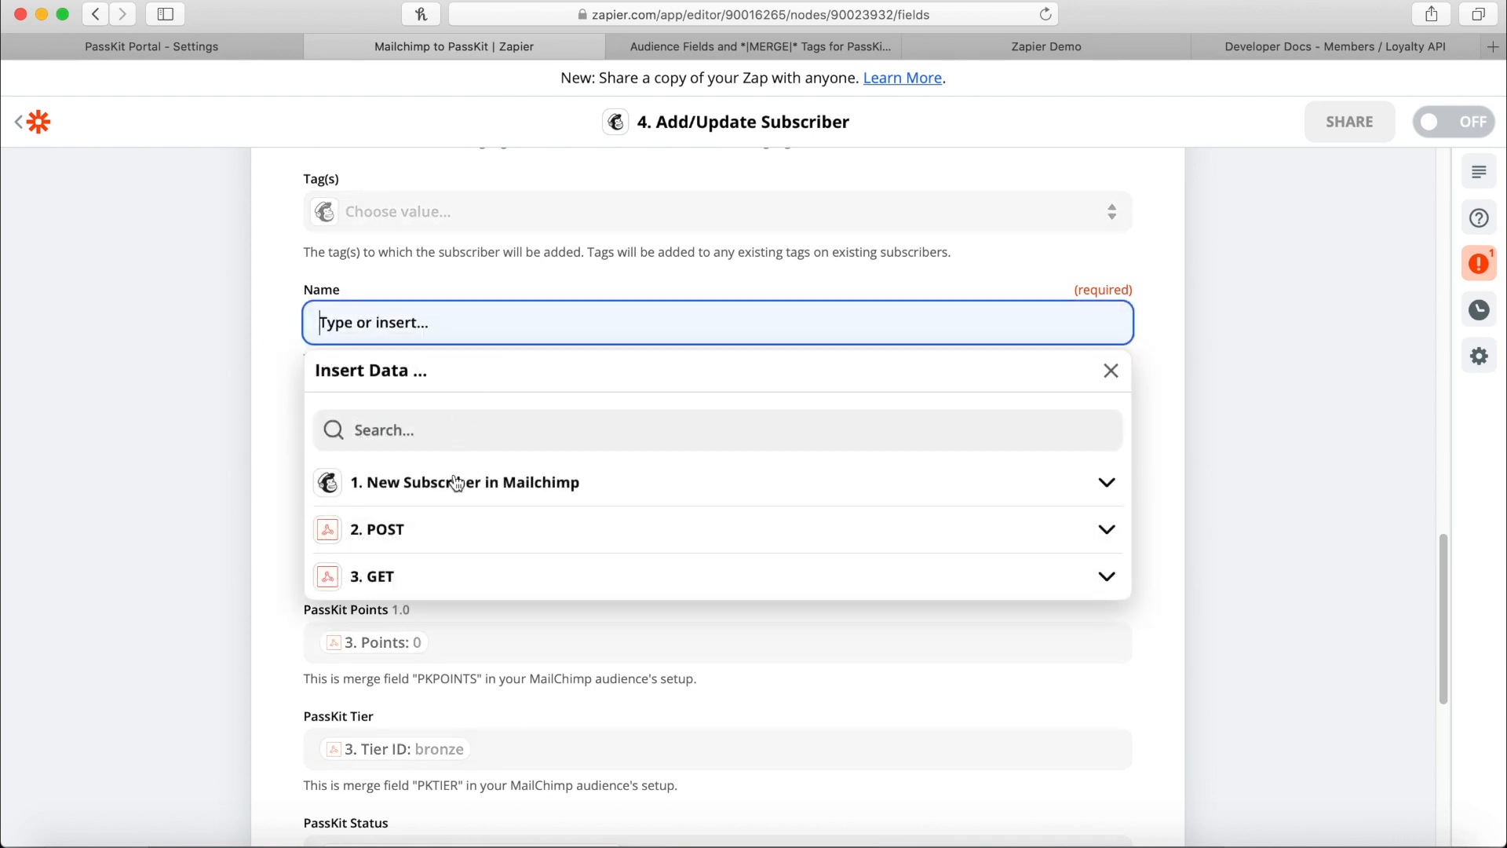
click(390, 578)
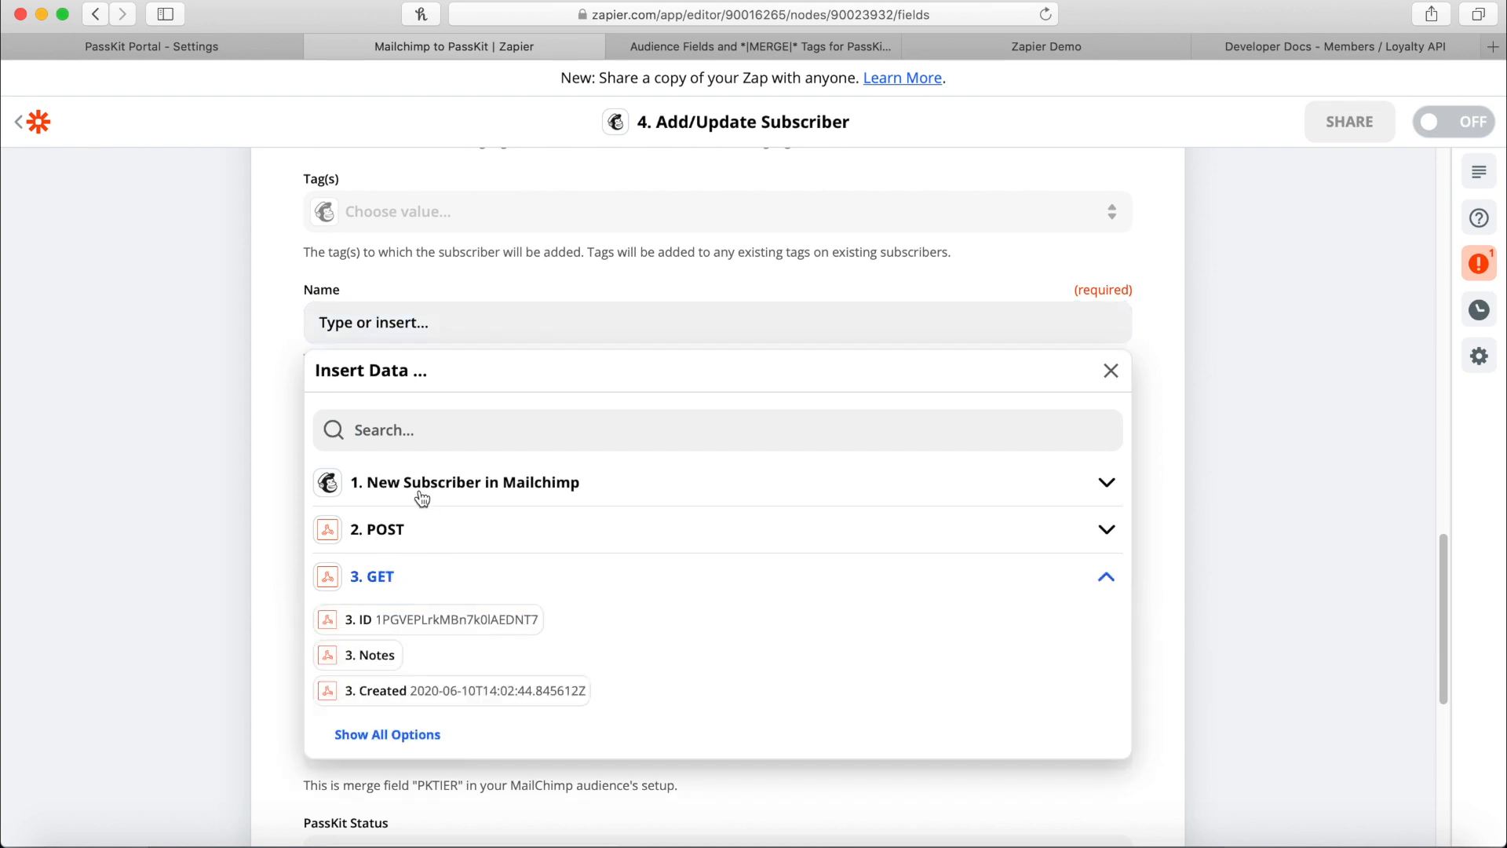
click(430, 430)
text(name)
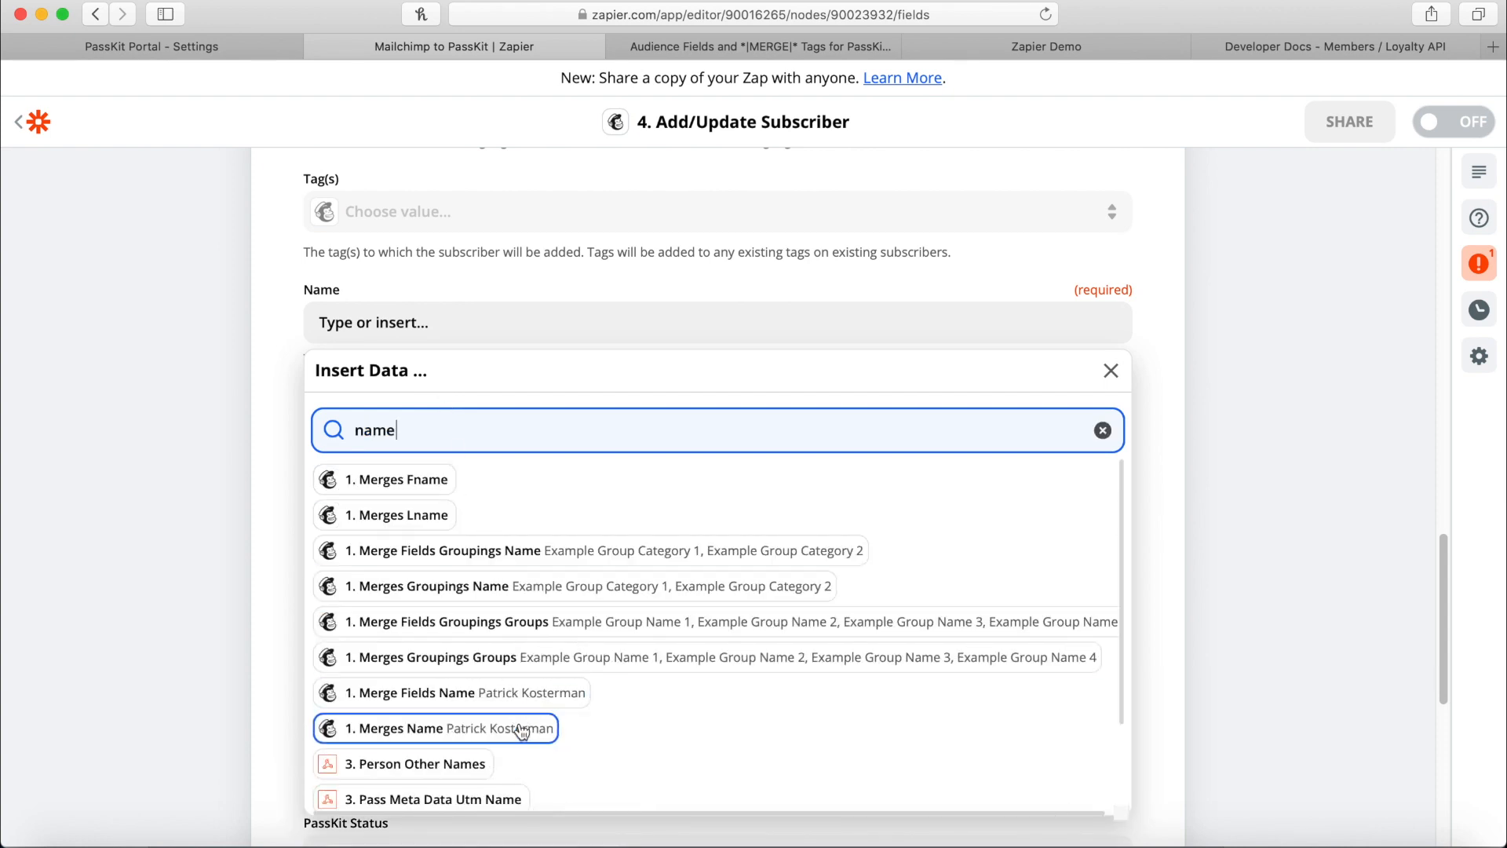
scroll(548, 675, down, 3)
scroll(560, 674, down, 1)
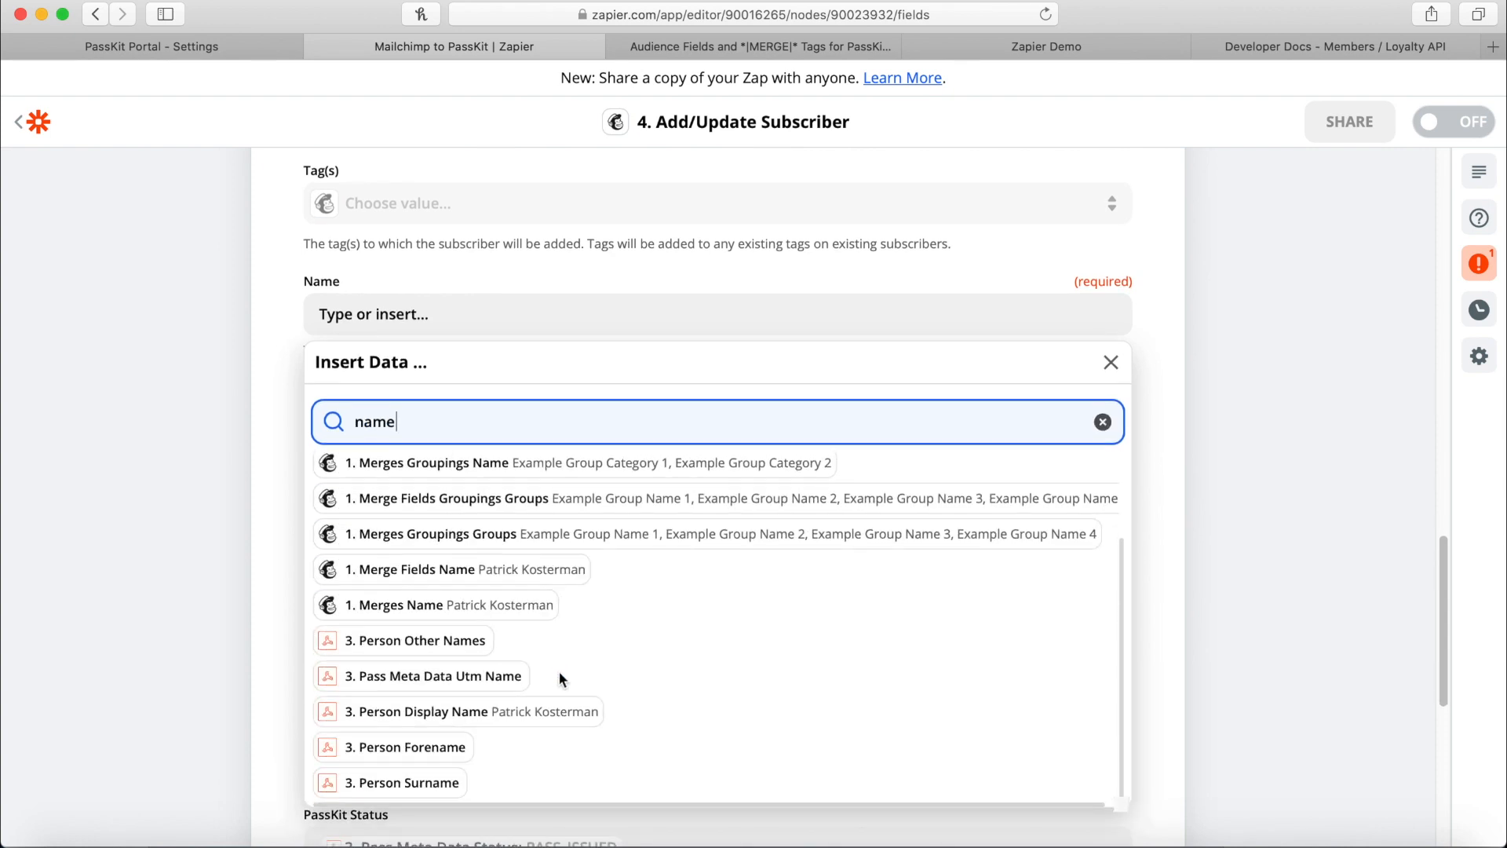
click(534, 720)
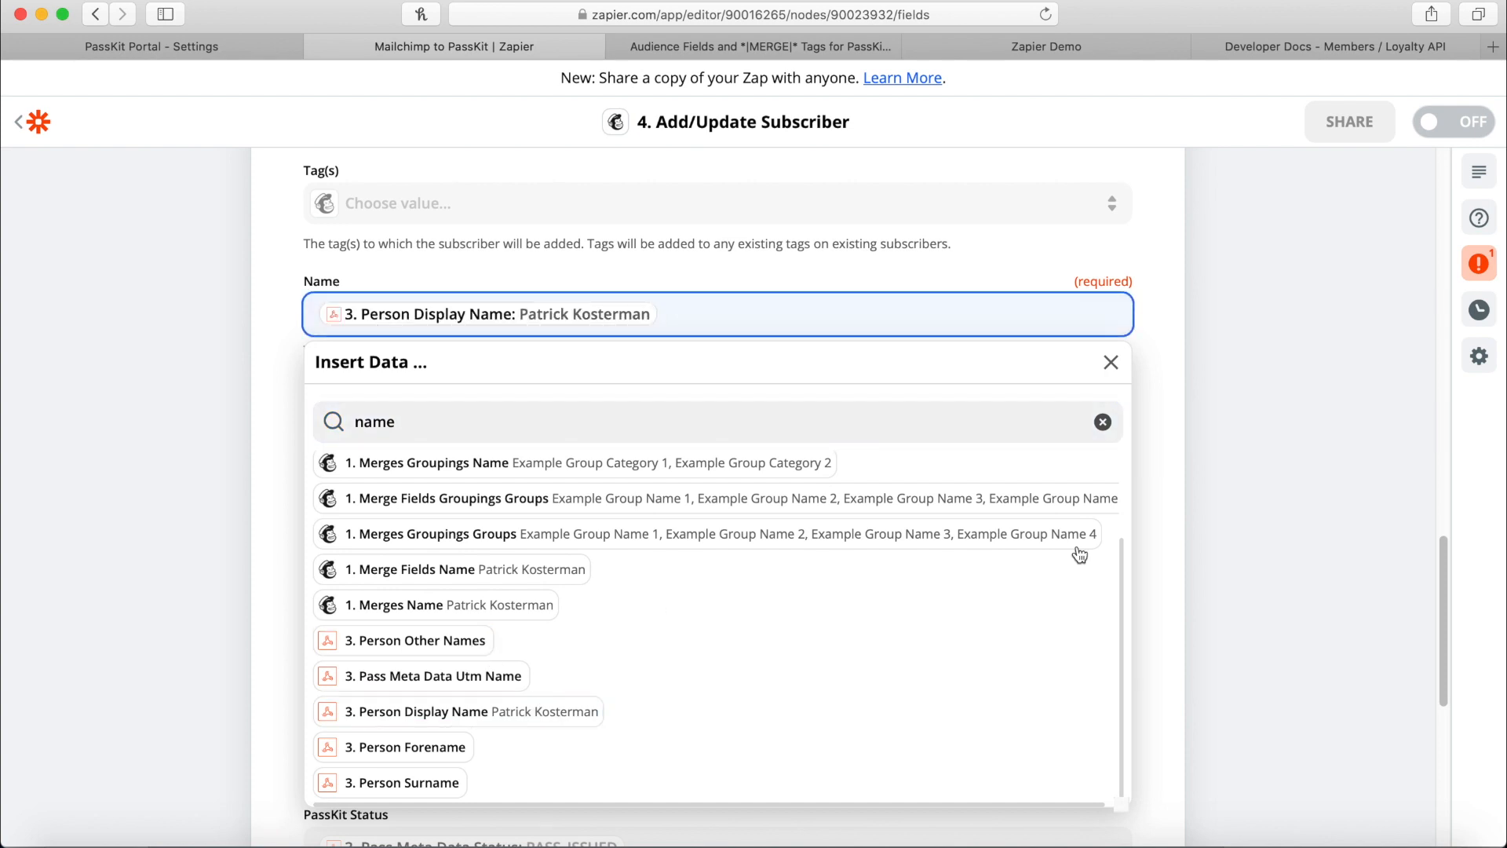
click(1247, 476)
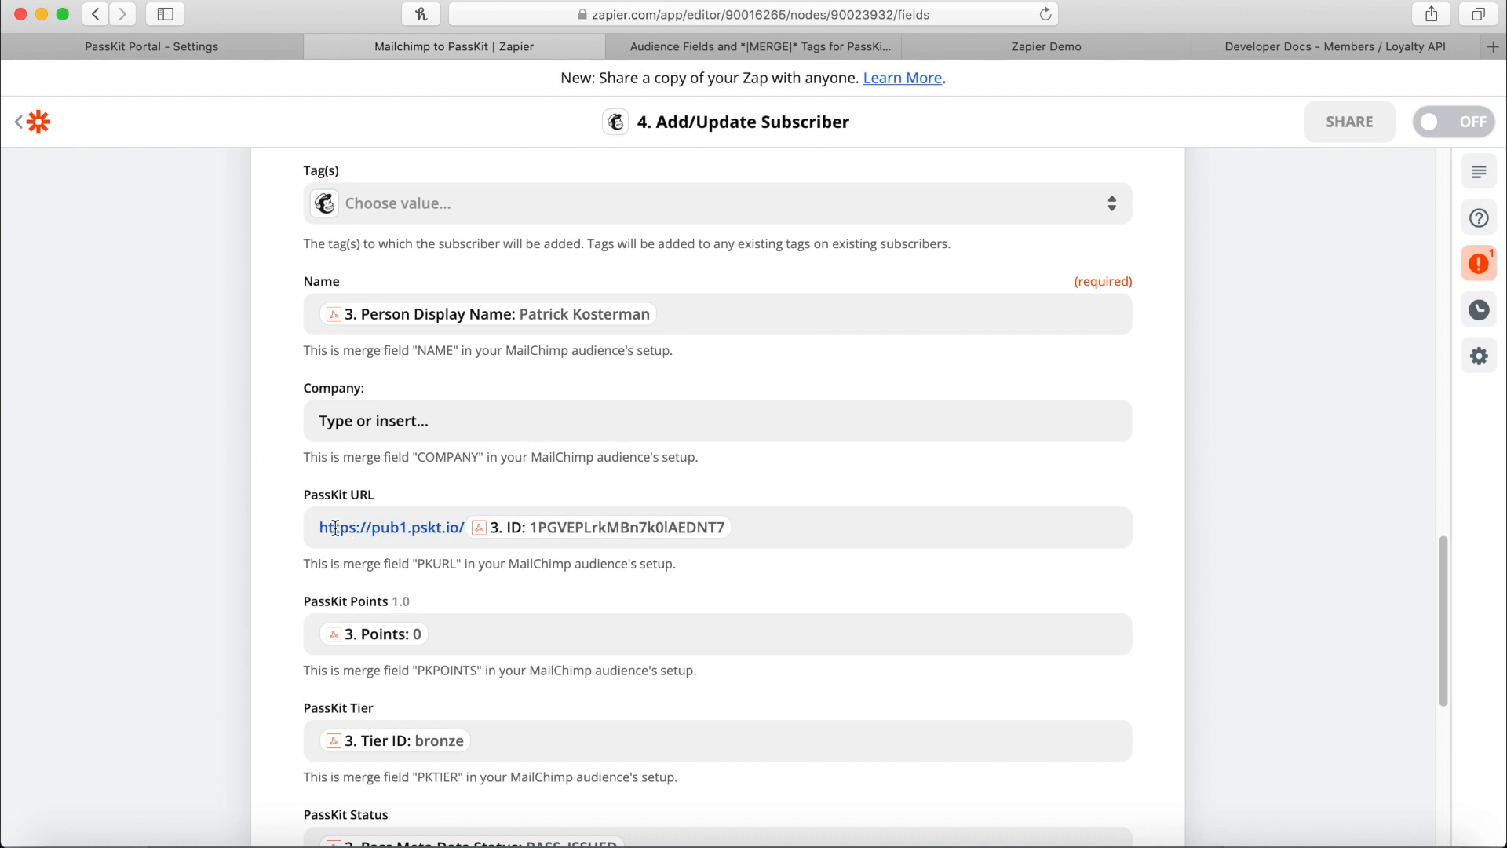
Check the PassKit URL (pub1.pskt.io prefix) and PassKit Points field mappings.
drag(321, 528, 461, 523)
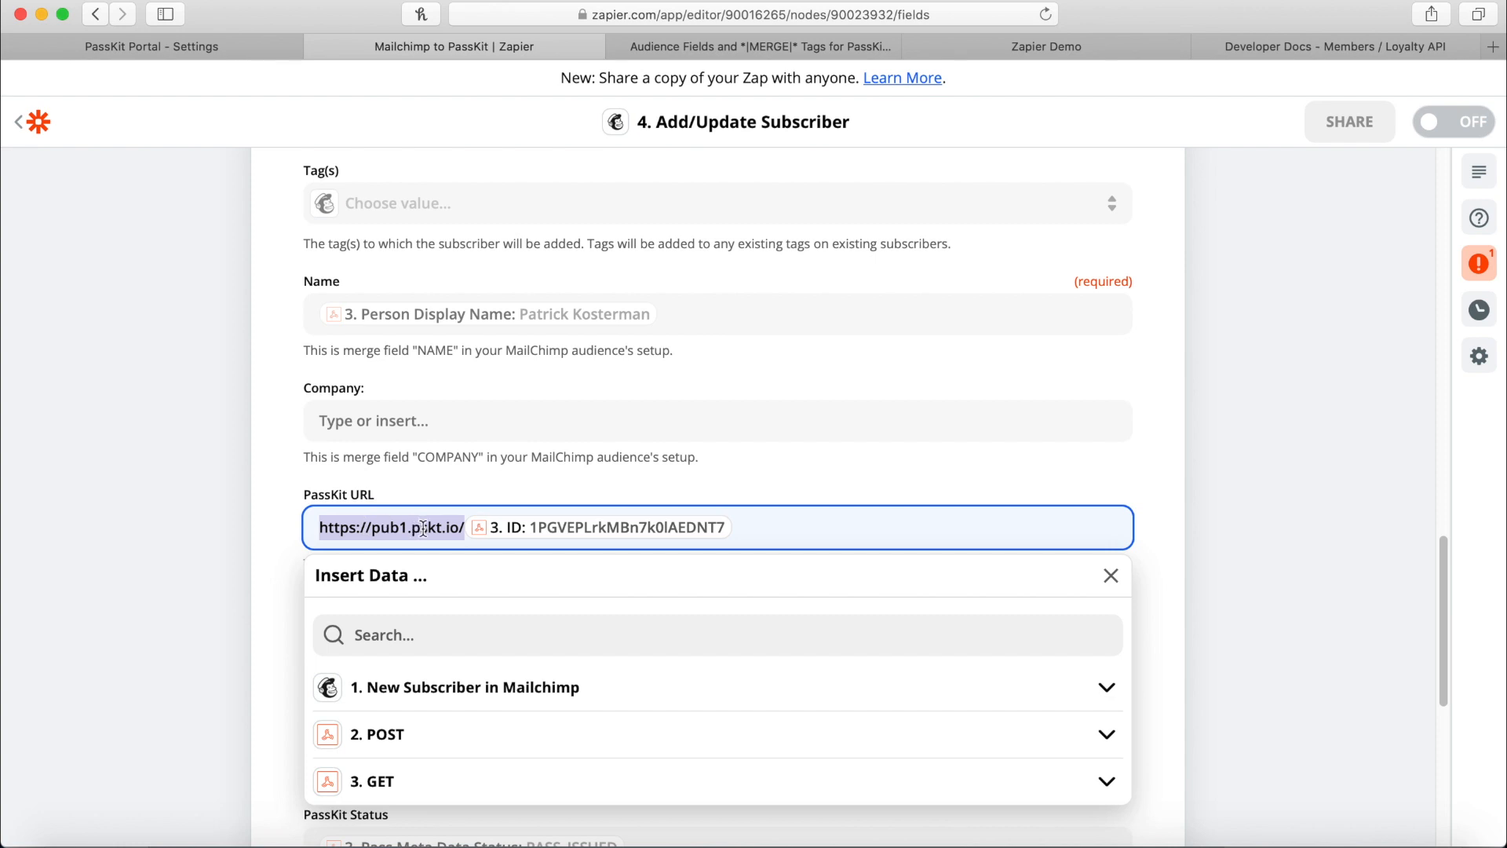
click(921, 540)
click(870, 537)
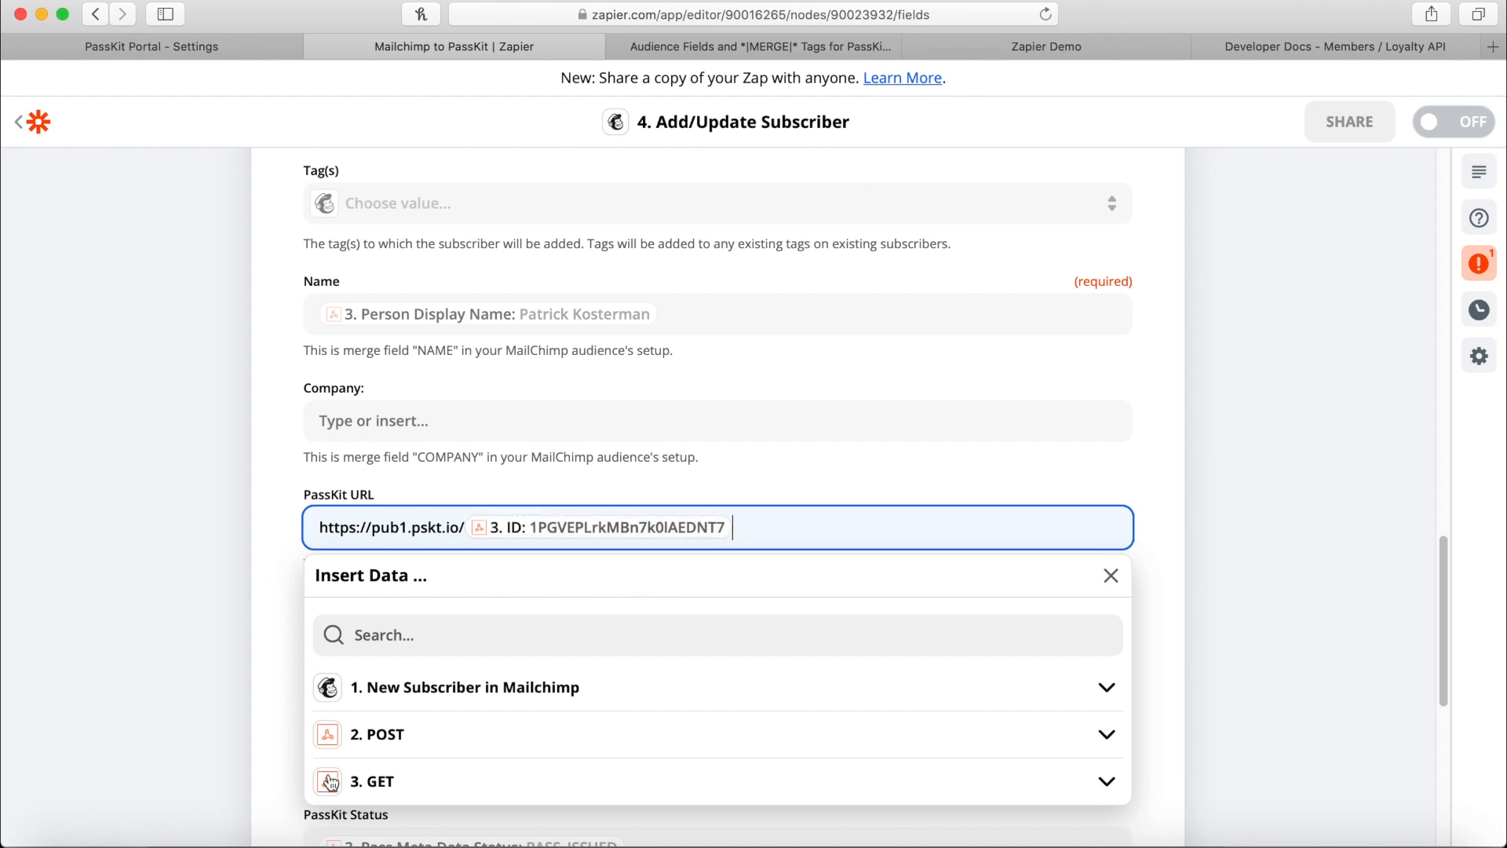
click(1136, 611)
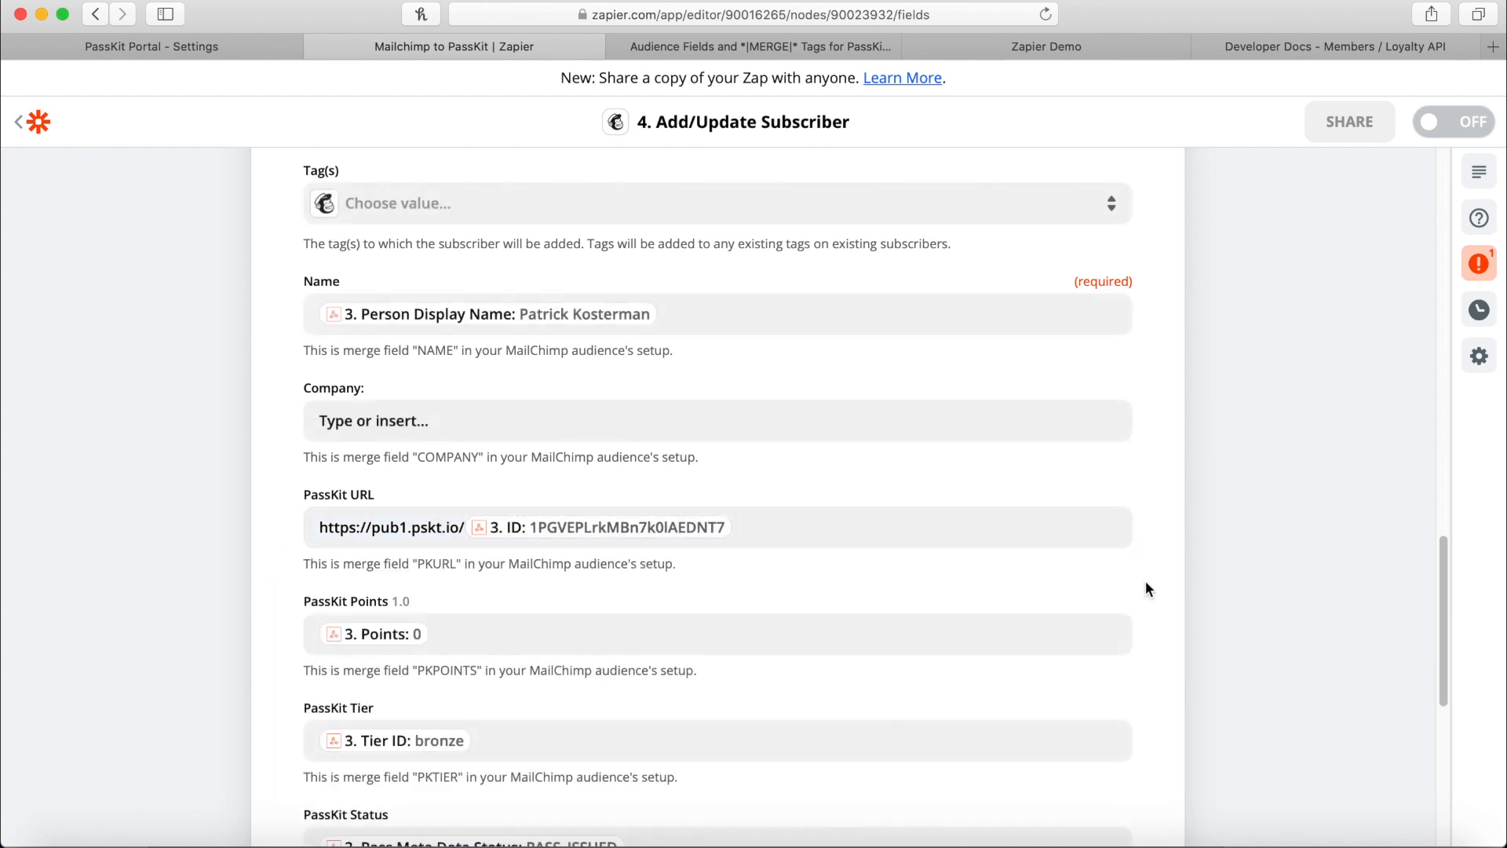
scroll(845, 564, down, 2)
click(406, 592)
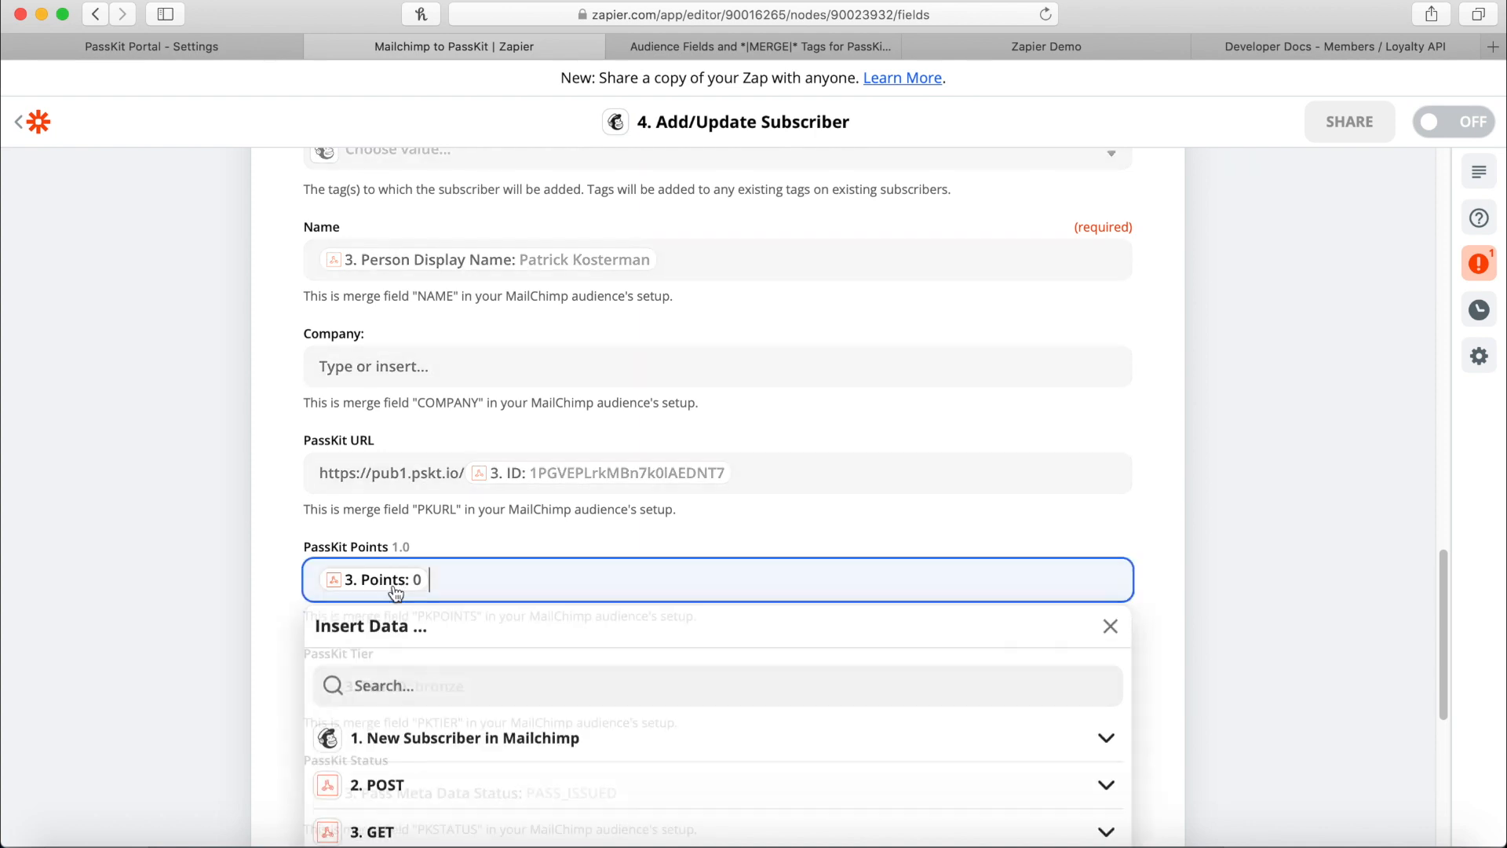
click(1158, 598)
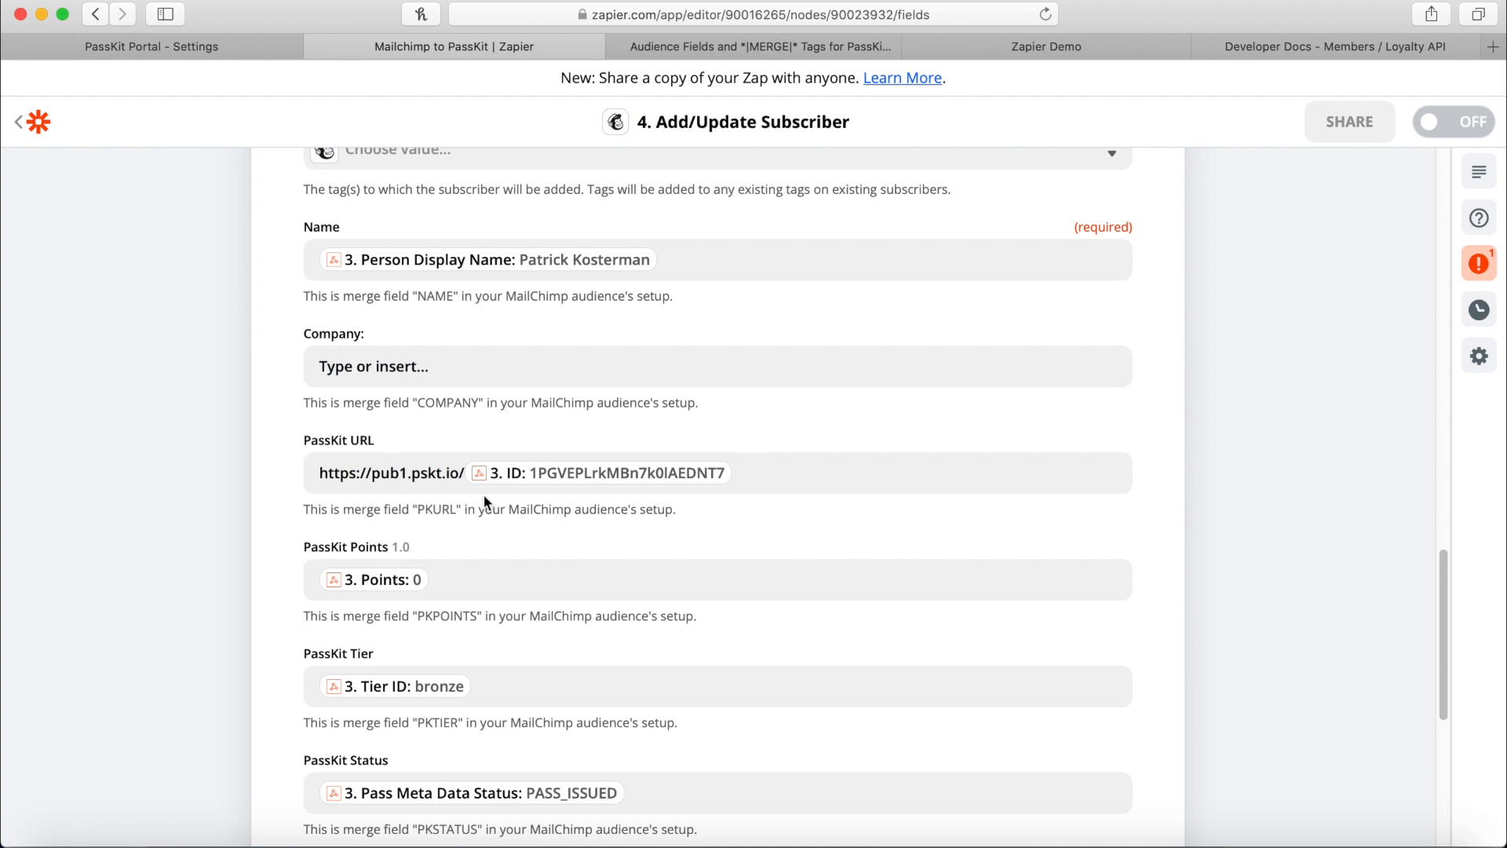
Scroll through the remaining subscriber fields and go back to My Zaps.
scroll(463, 618, down, 1)
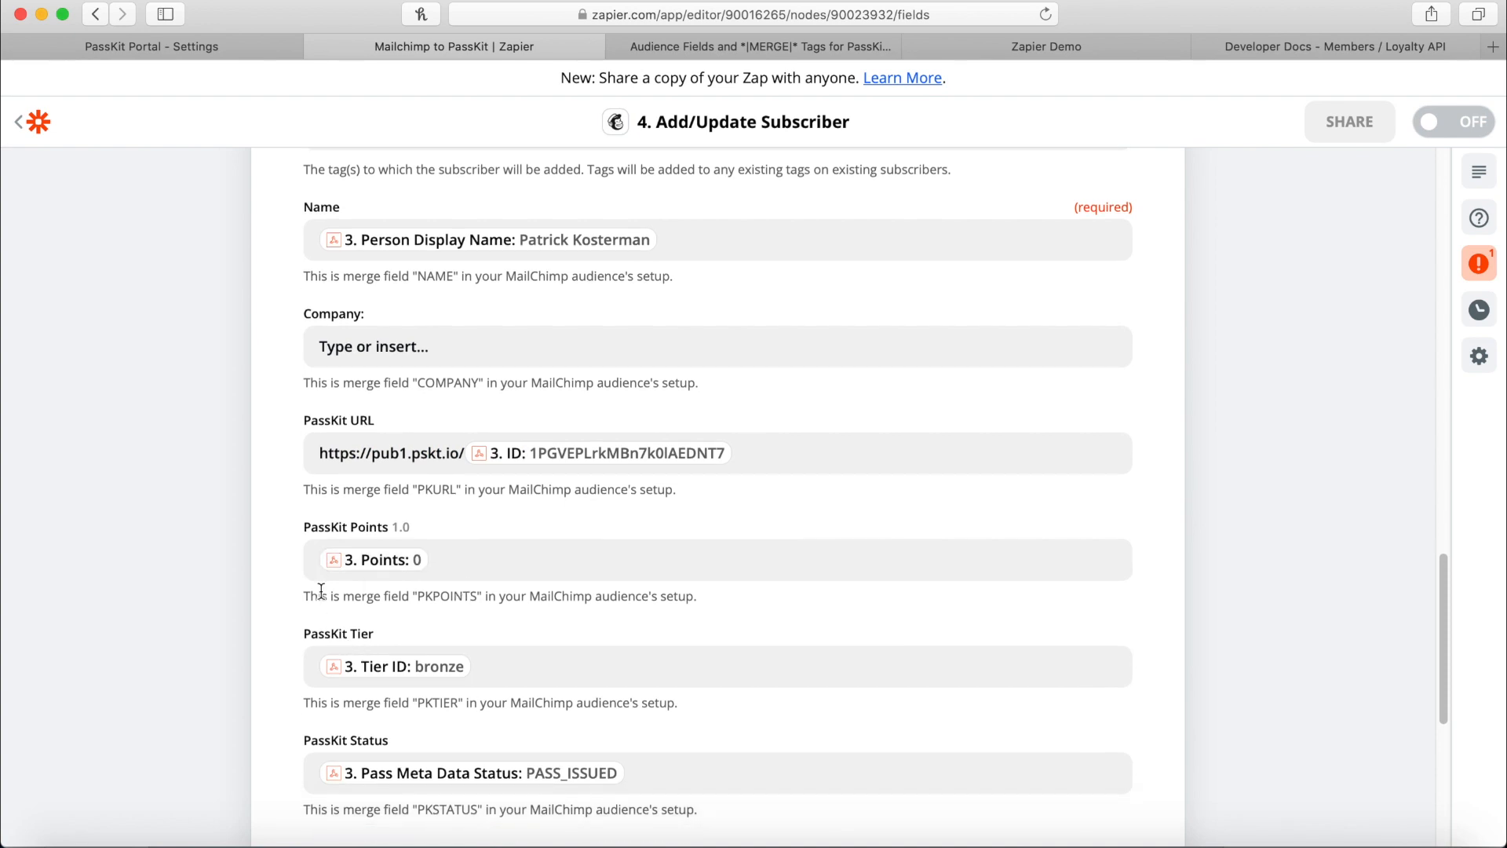
scroll(444, 530, down, 1)
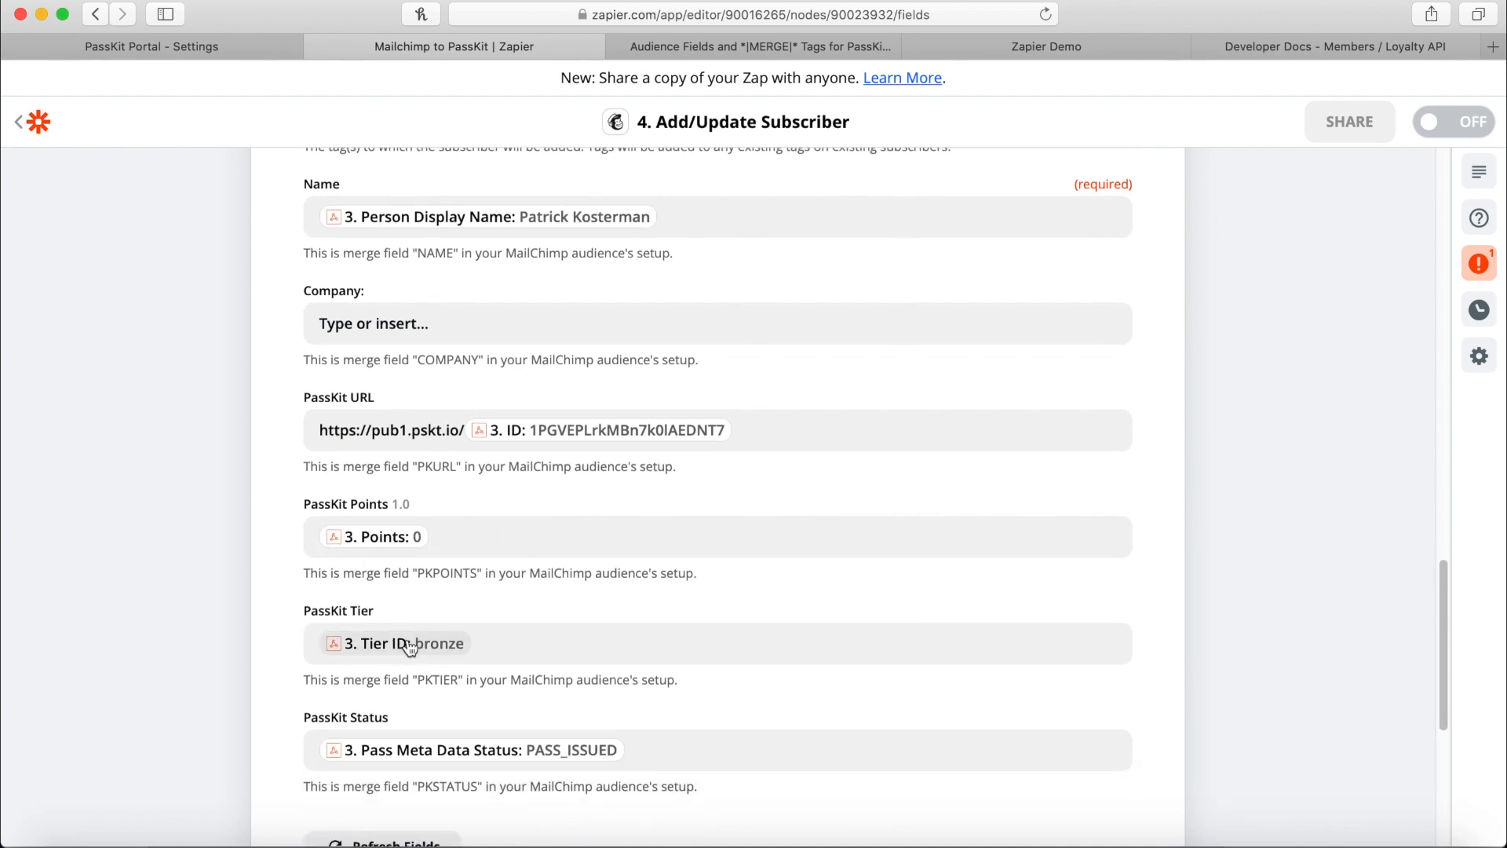
scroll(585, 606, down, 1)
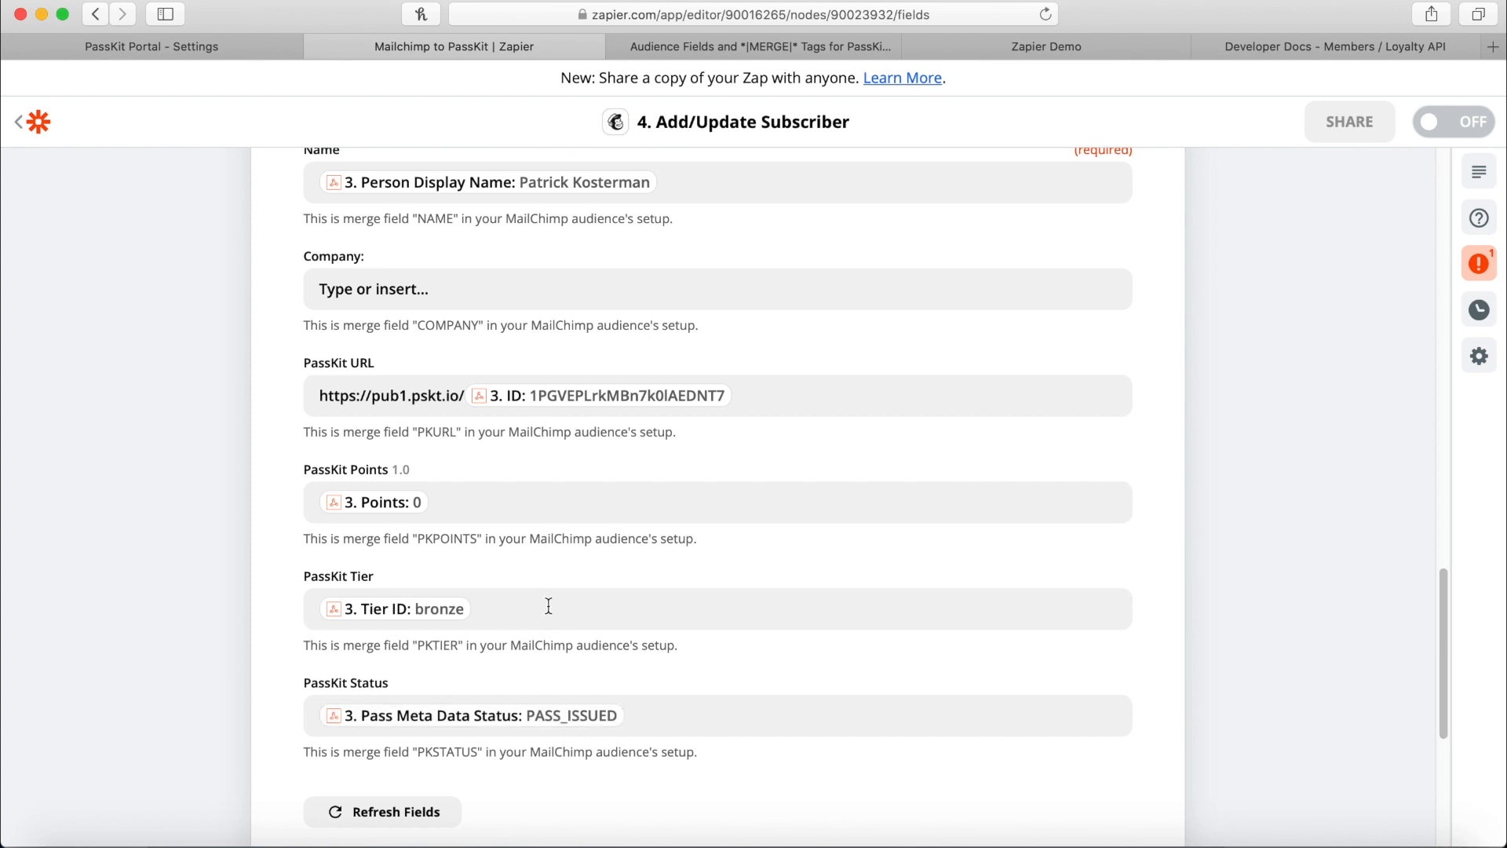
scroll(669, 605, down, 10)
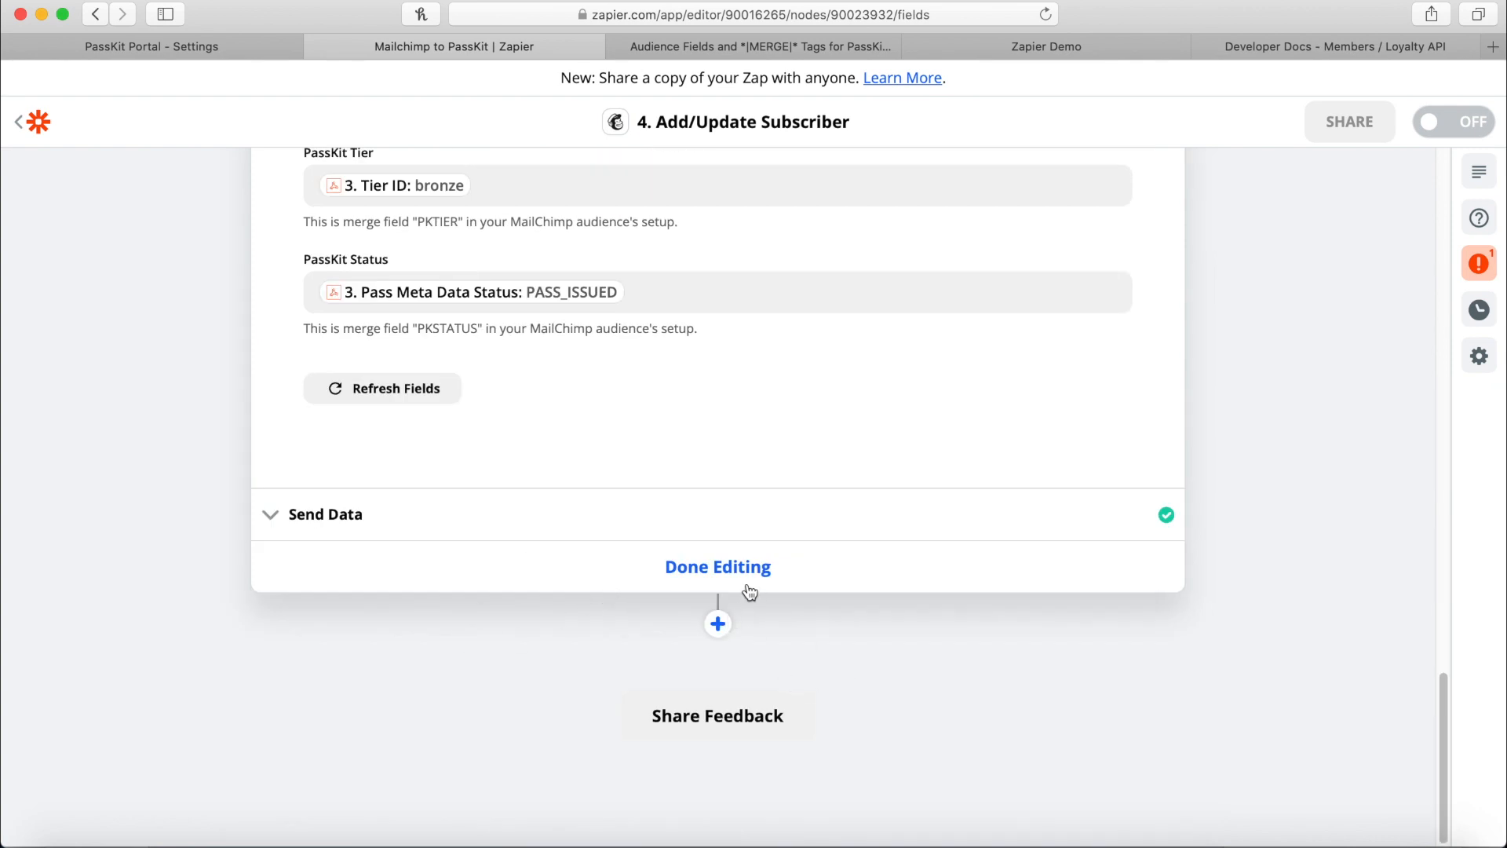
click(14, 125)
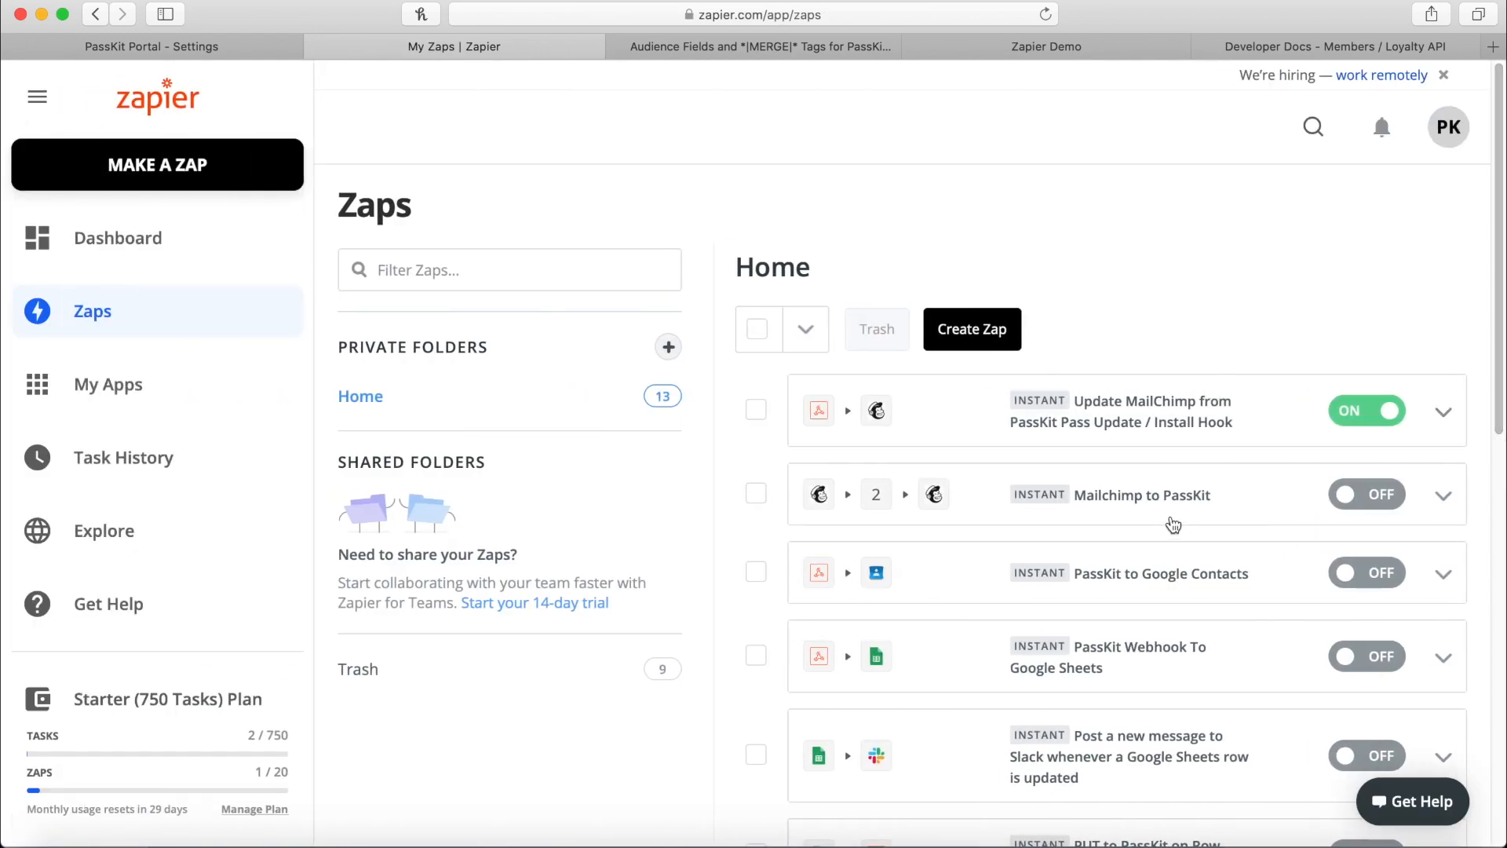
Switch the Mailchimp to PassKit zap on and look over the Mailchimp audience contacts list.
click(1348, 496)
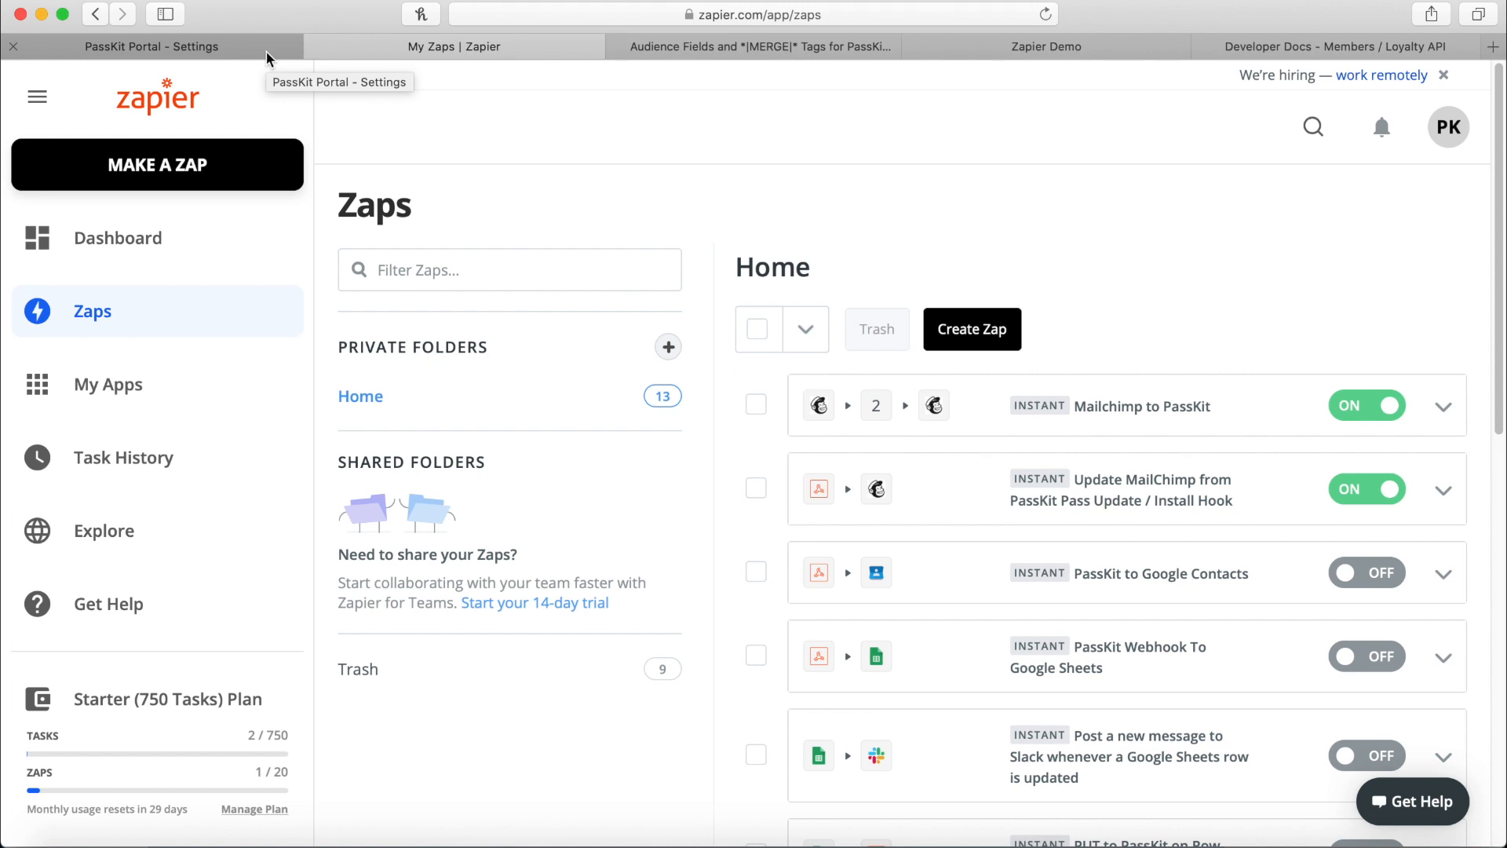
click(889, 39)
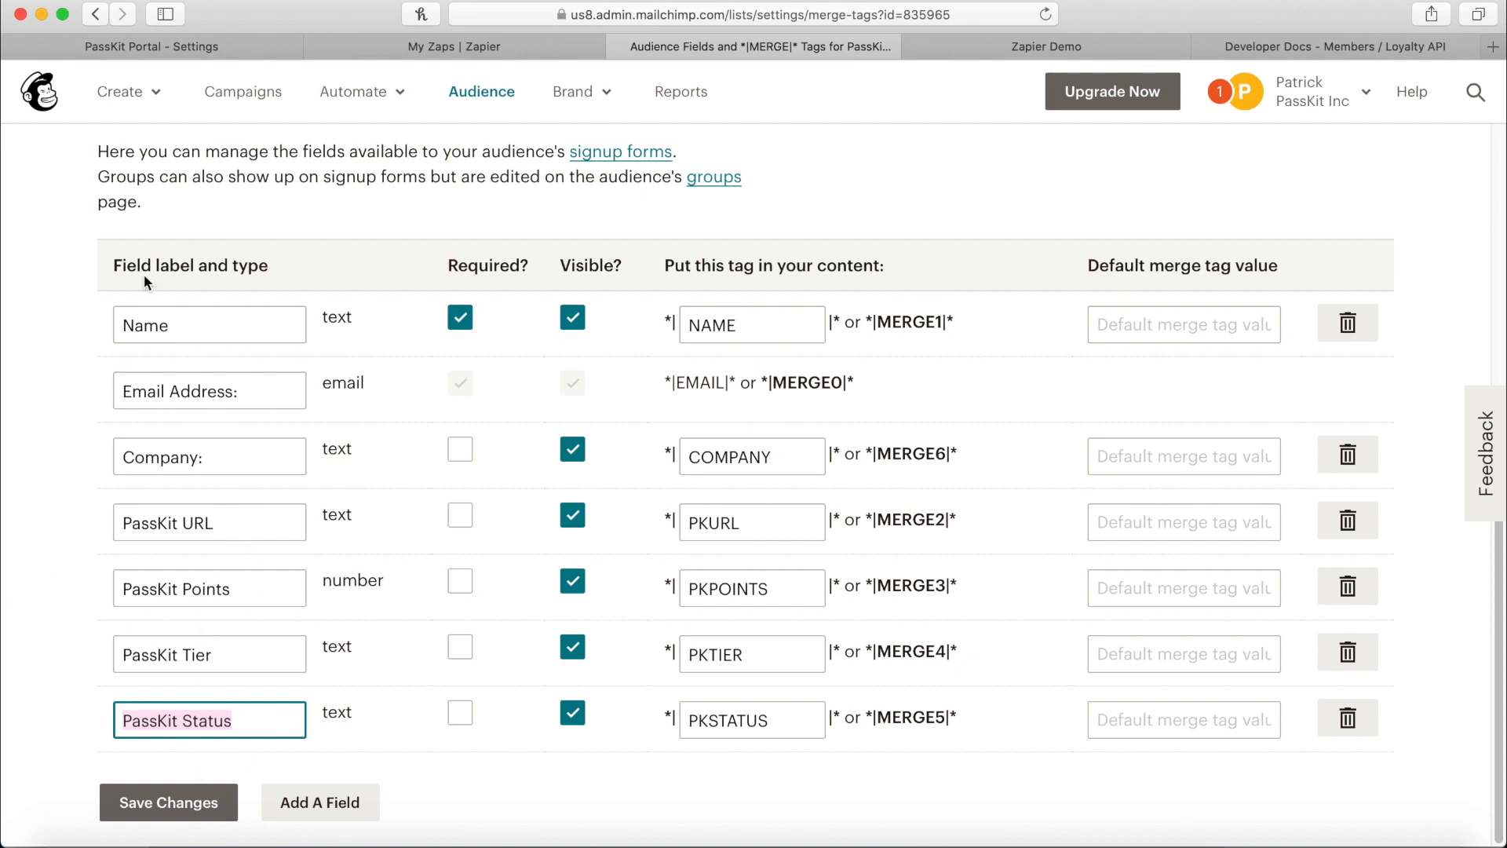
click(503, 94)
drag(807, 724, 529, 212)
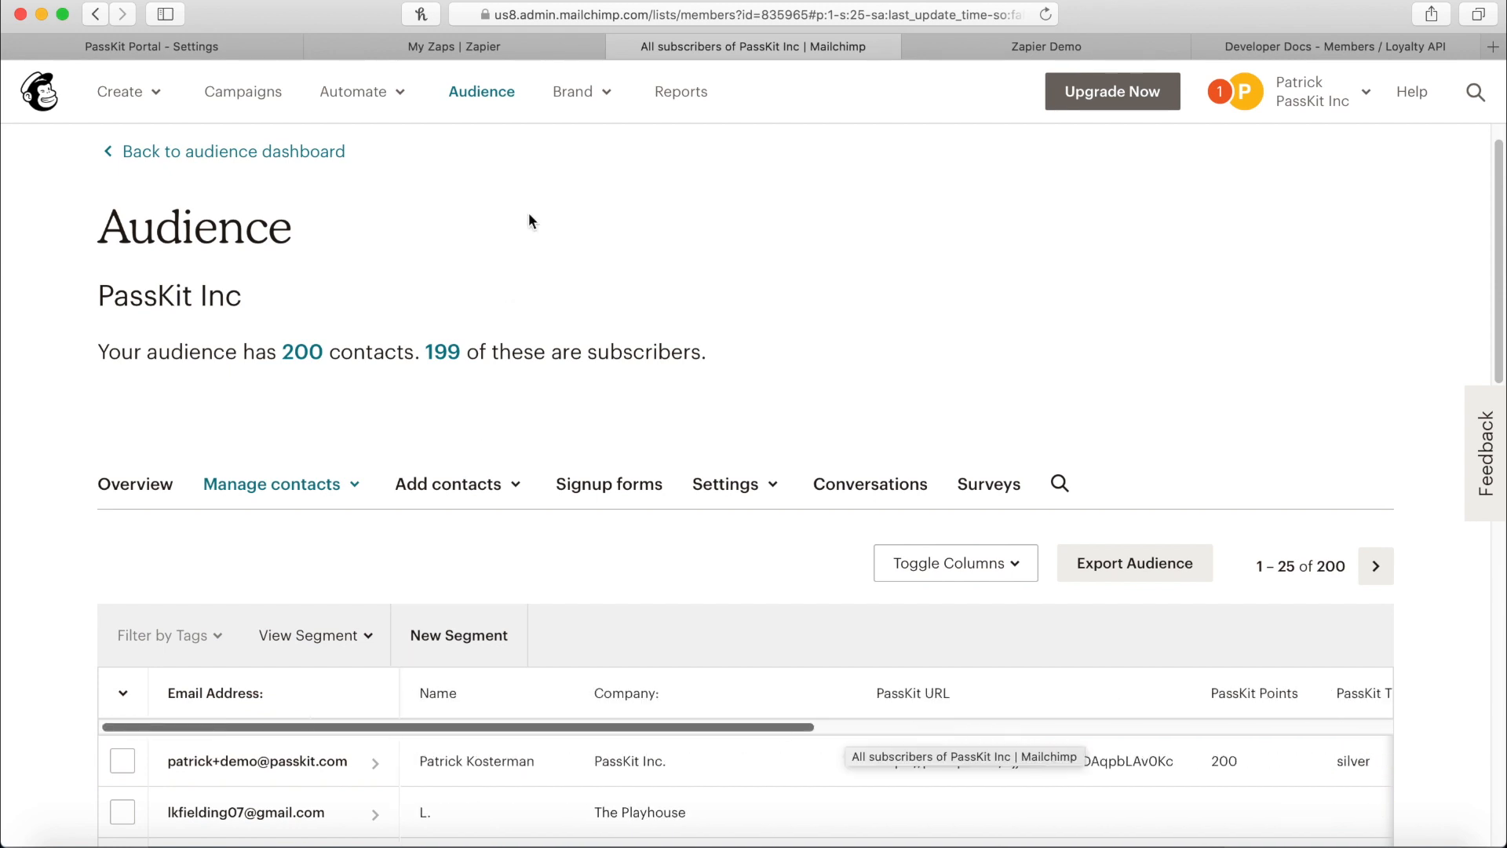
Glance at PassKit settings, then open the Update MailChimp from PassKit zap.
click(156, 39)
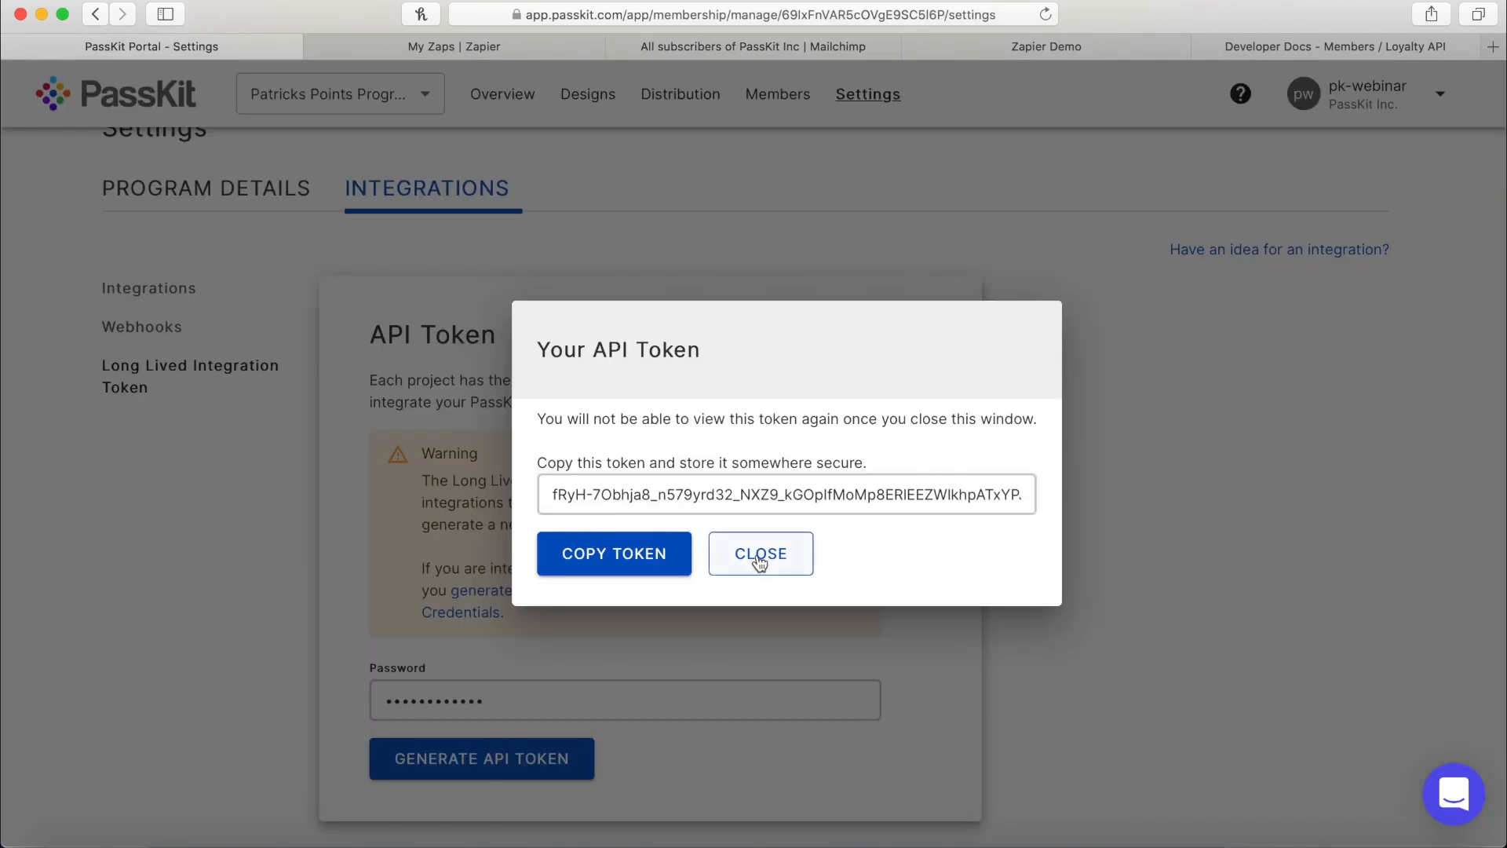
click(470, 47)
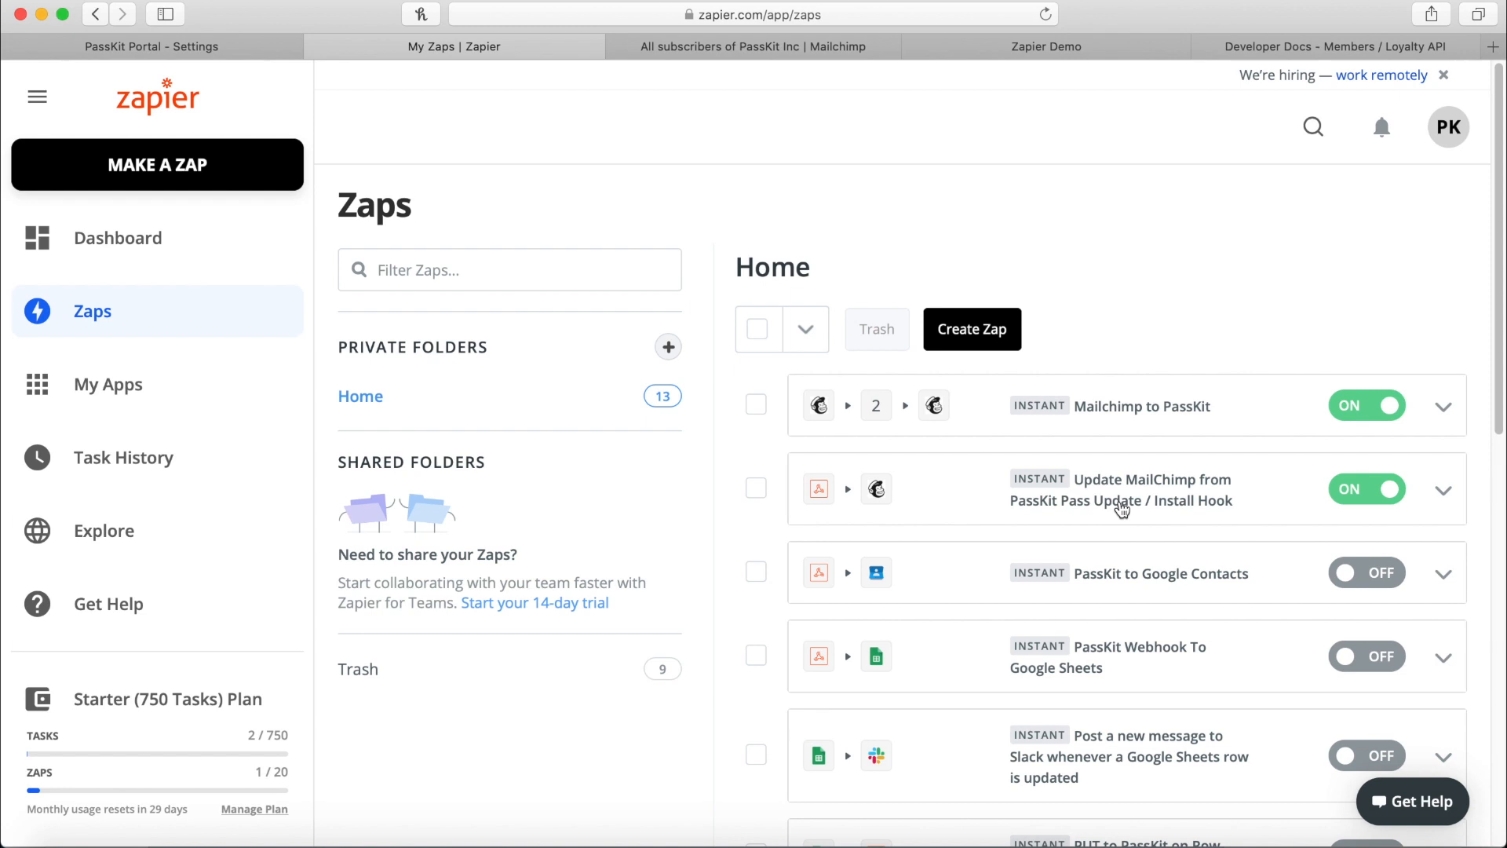
click(1122, 510)
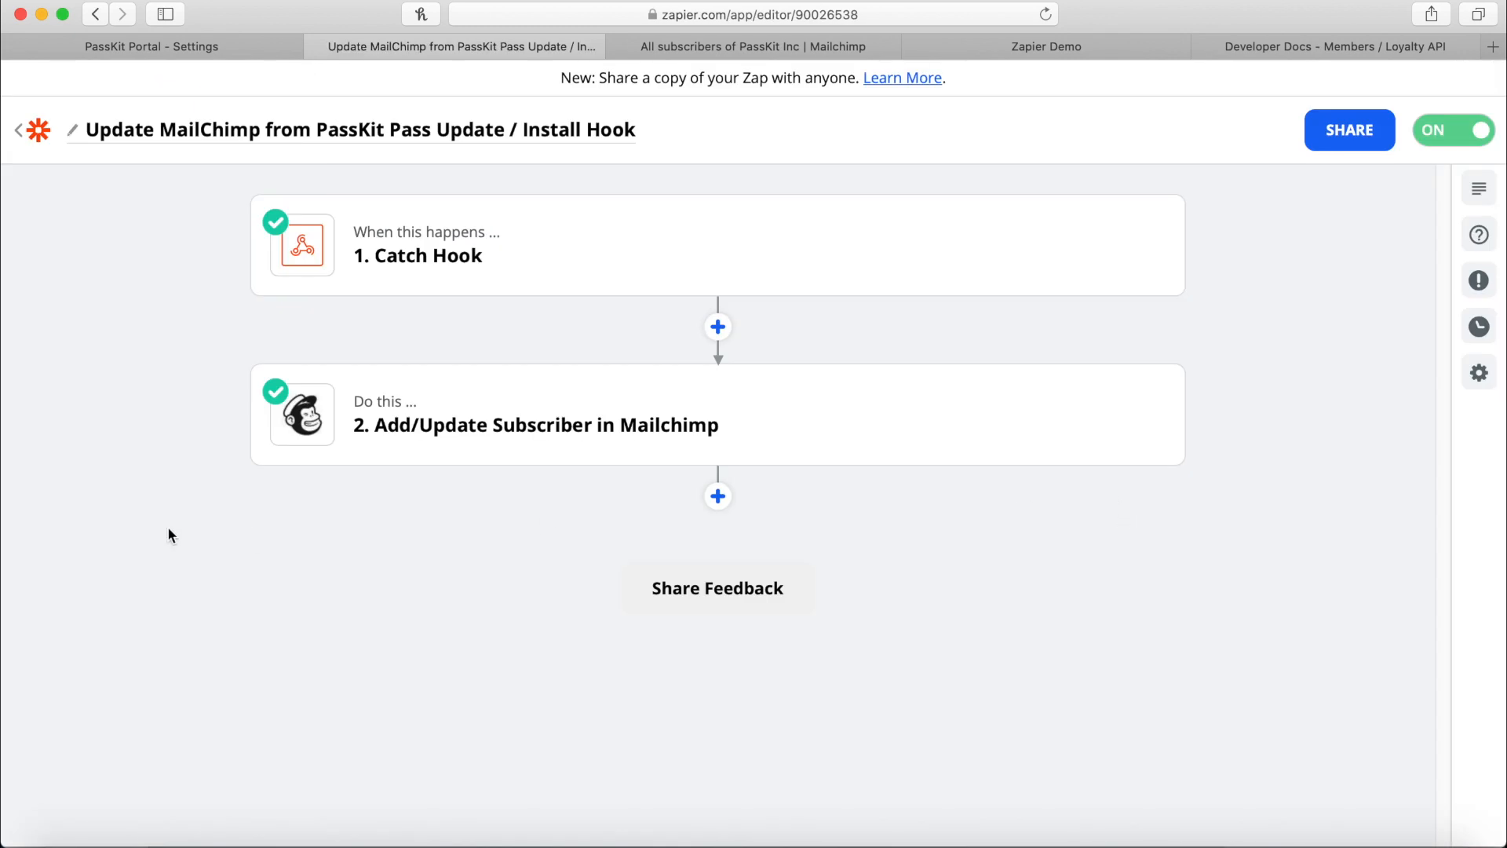
Keep Catch Hook as the trigger event and continue to its webhook settings.
click(406, 286)
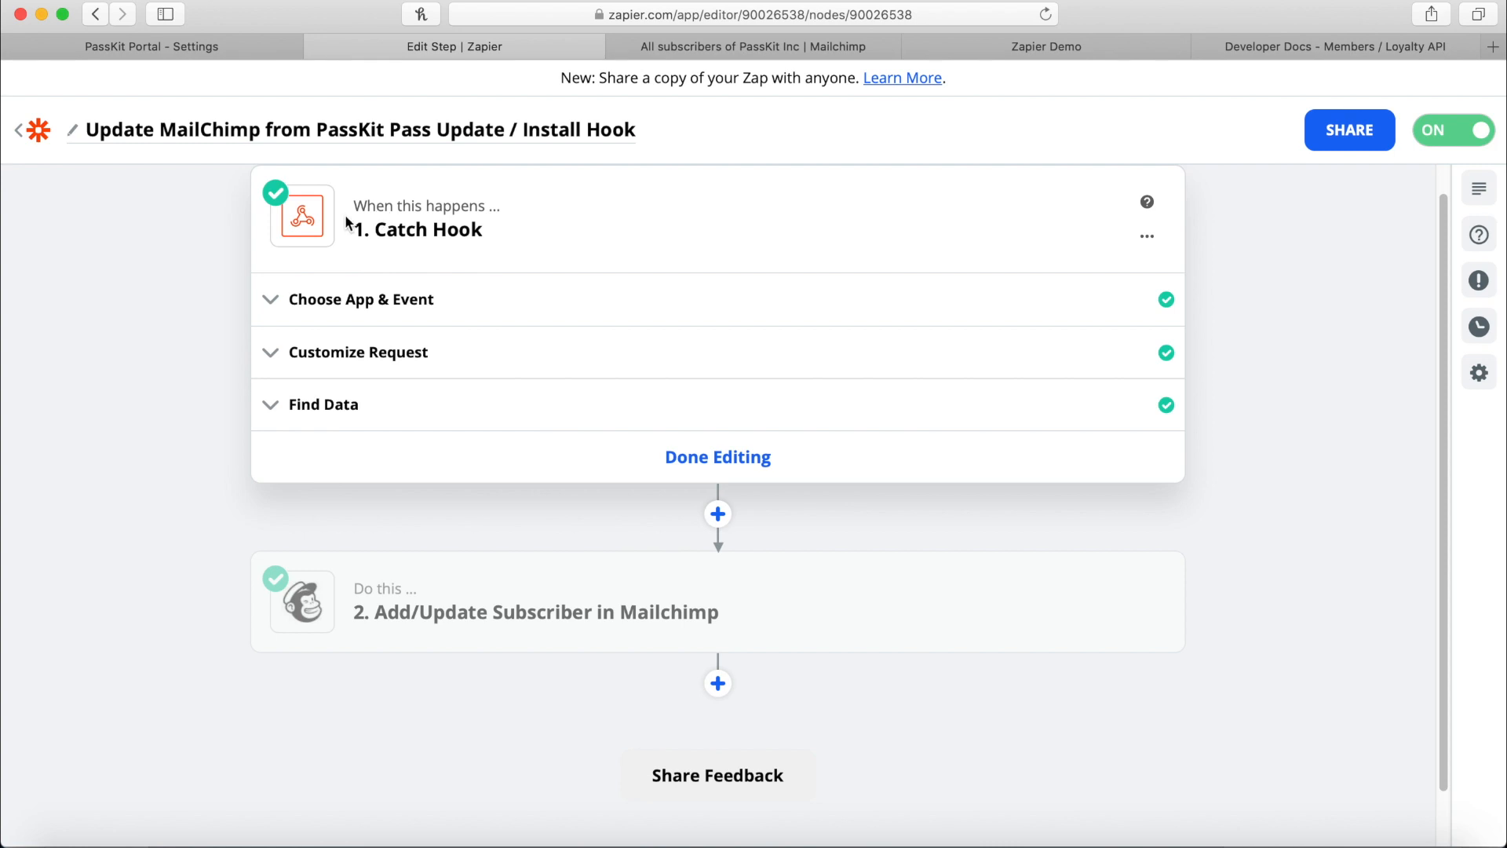
click(340, 303)
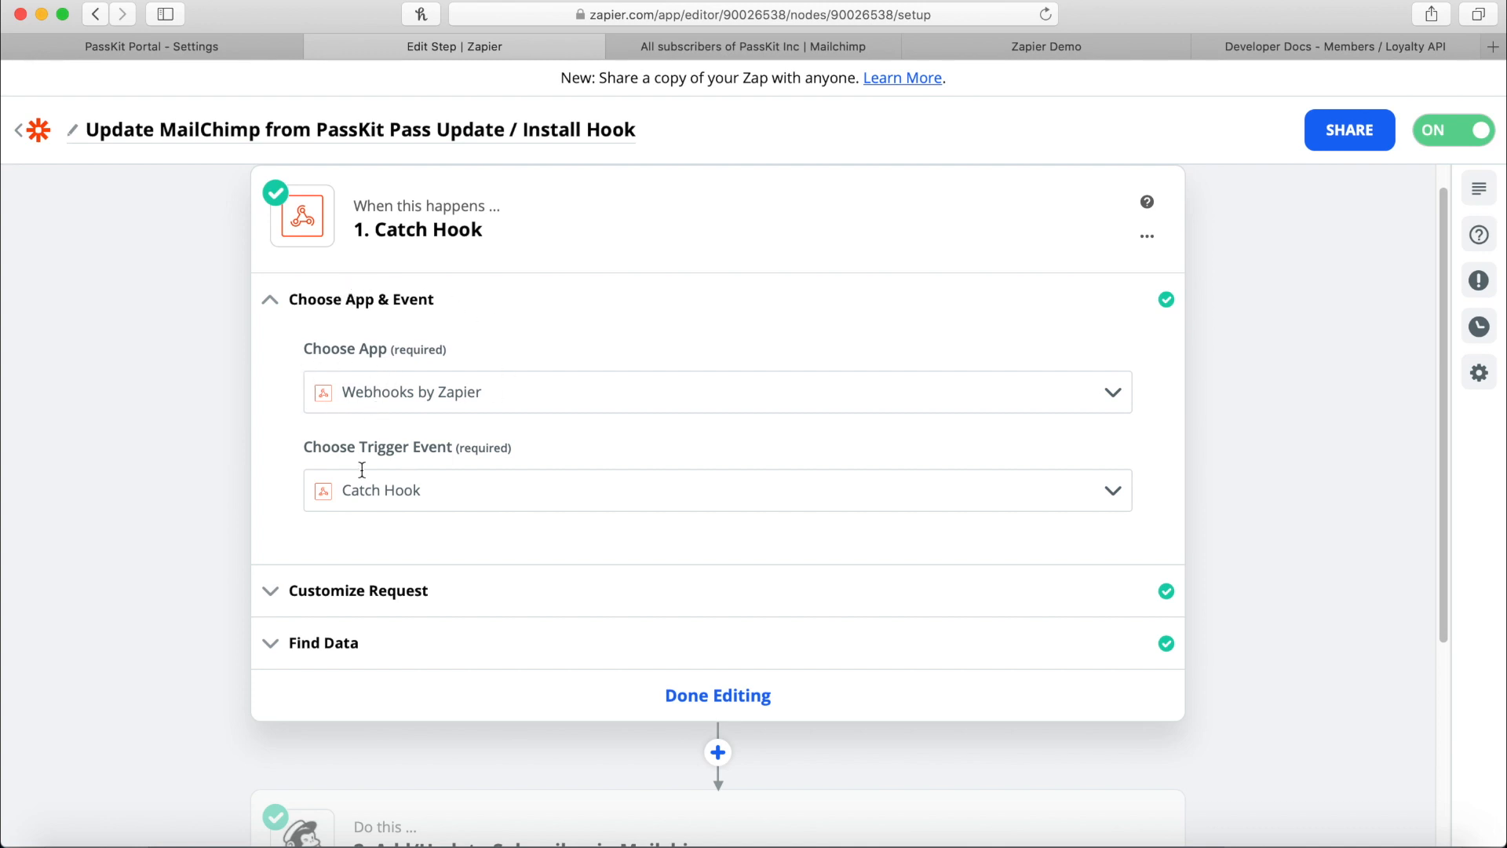
drag(306, 454, 425, 446)
click(423, 483)
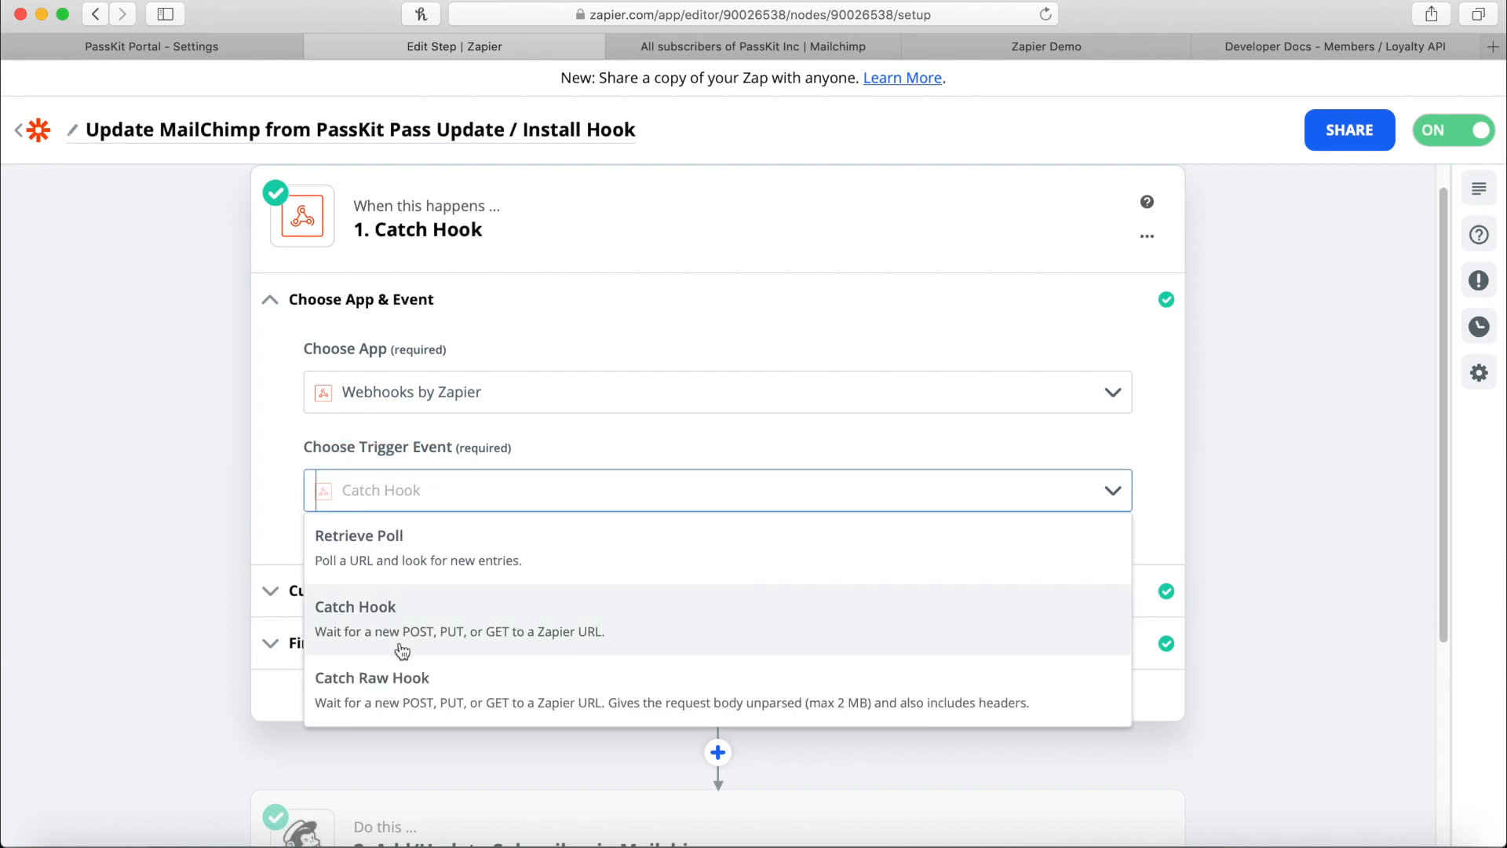
click(385, 641)
click(360, 584)
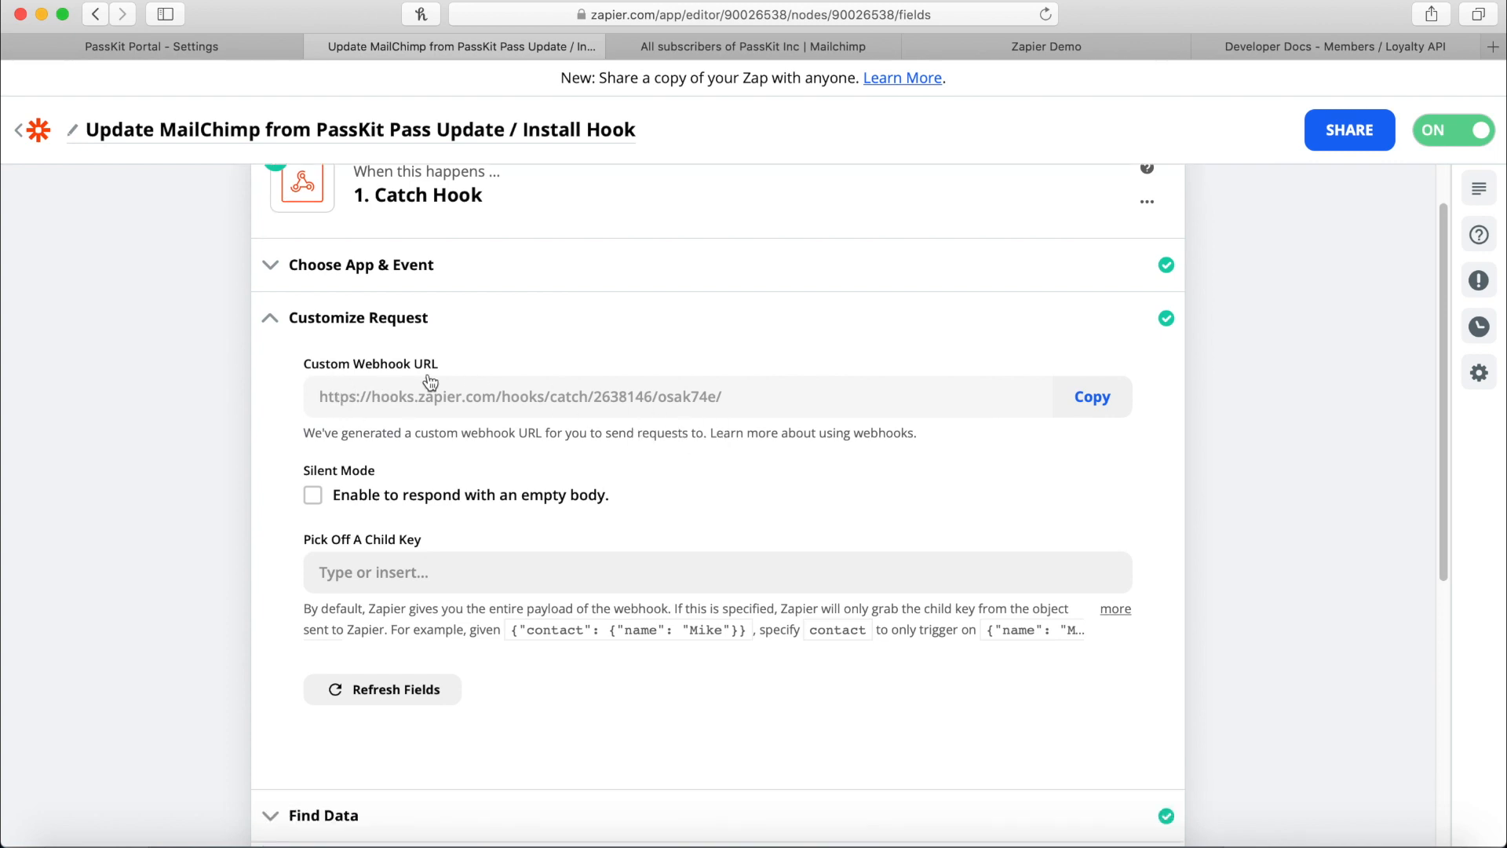
Select the custom webhook URL and close PassKit's API token dialog.
drag(322, 398, 750, 412)
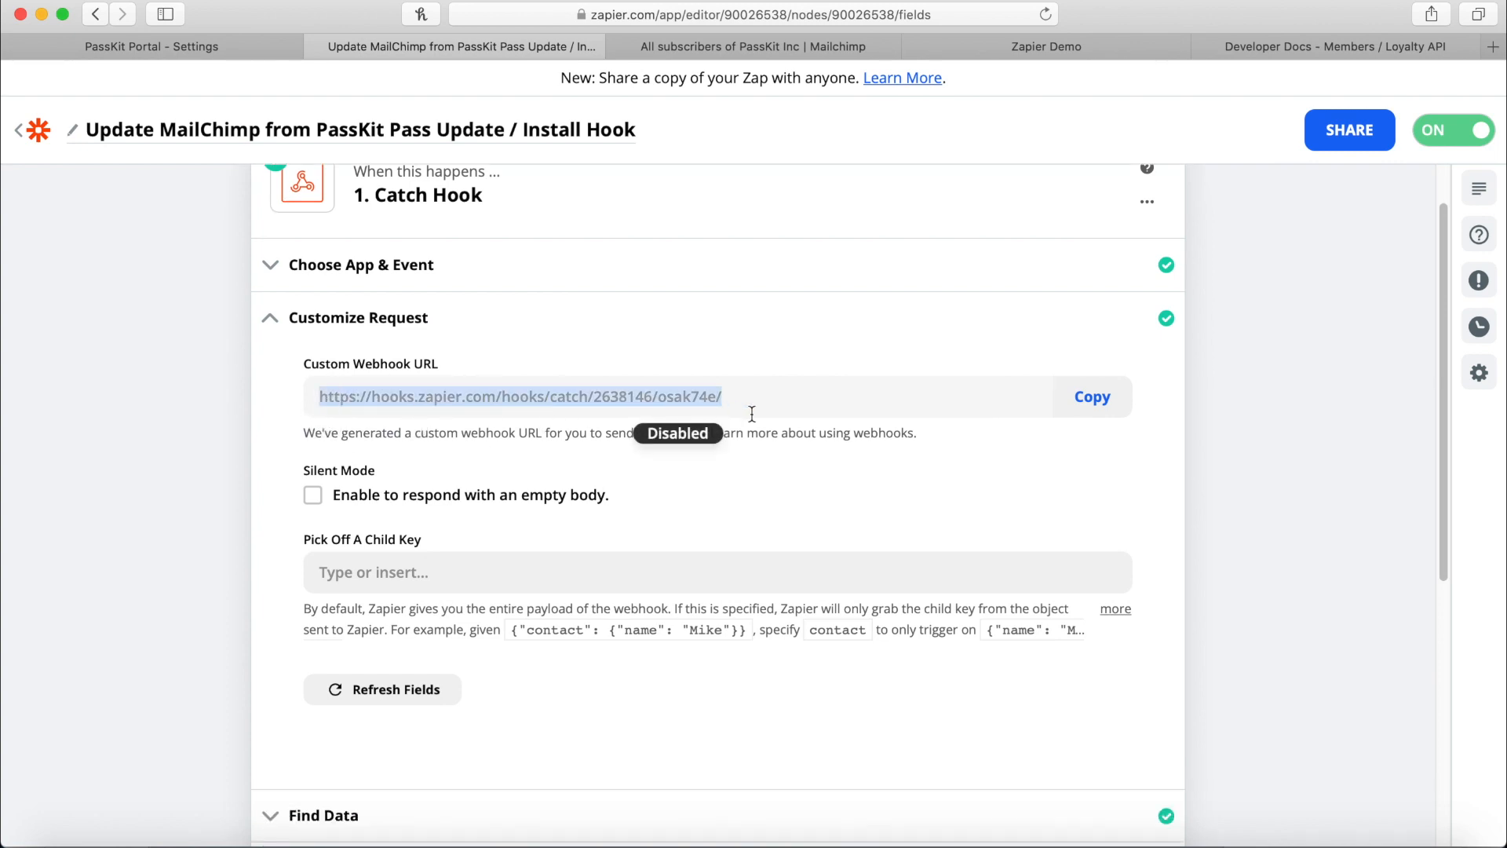
click(222, 47)
click(776, 554)
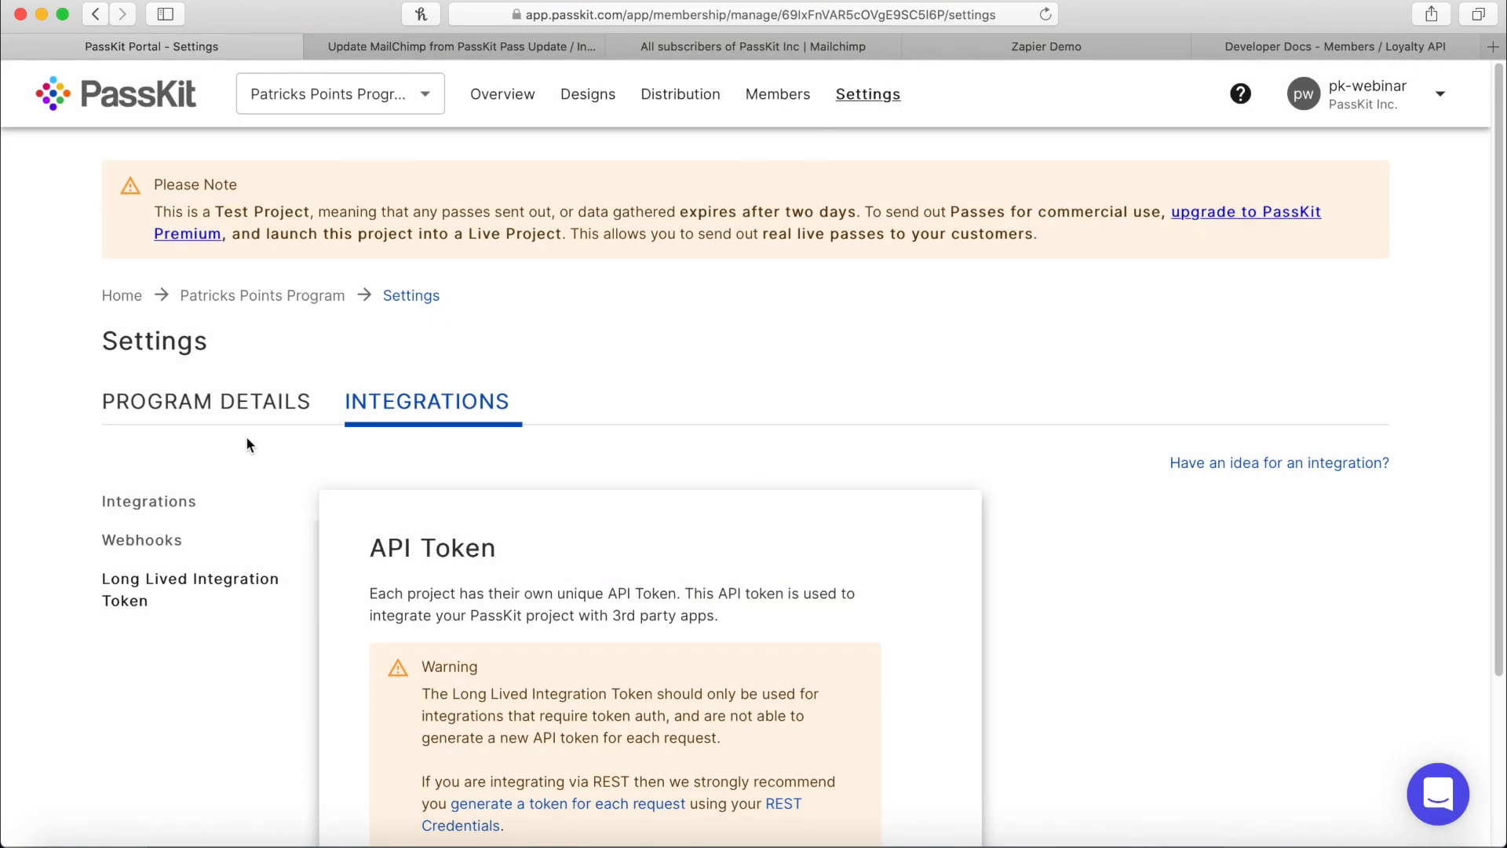
On the Zapier webhook, untick 'Notify me when a membership card is updated' and save via UPDATE WEBHOOK.
click(424, 412)
click(142, 546)
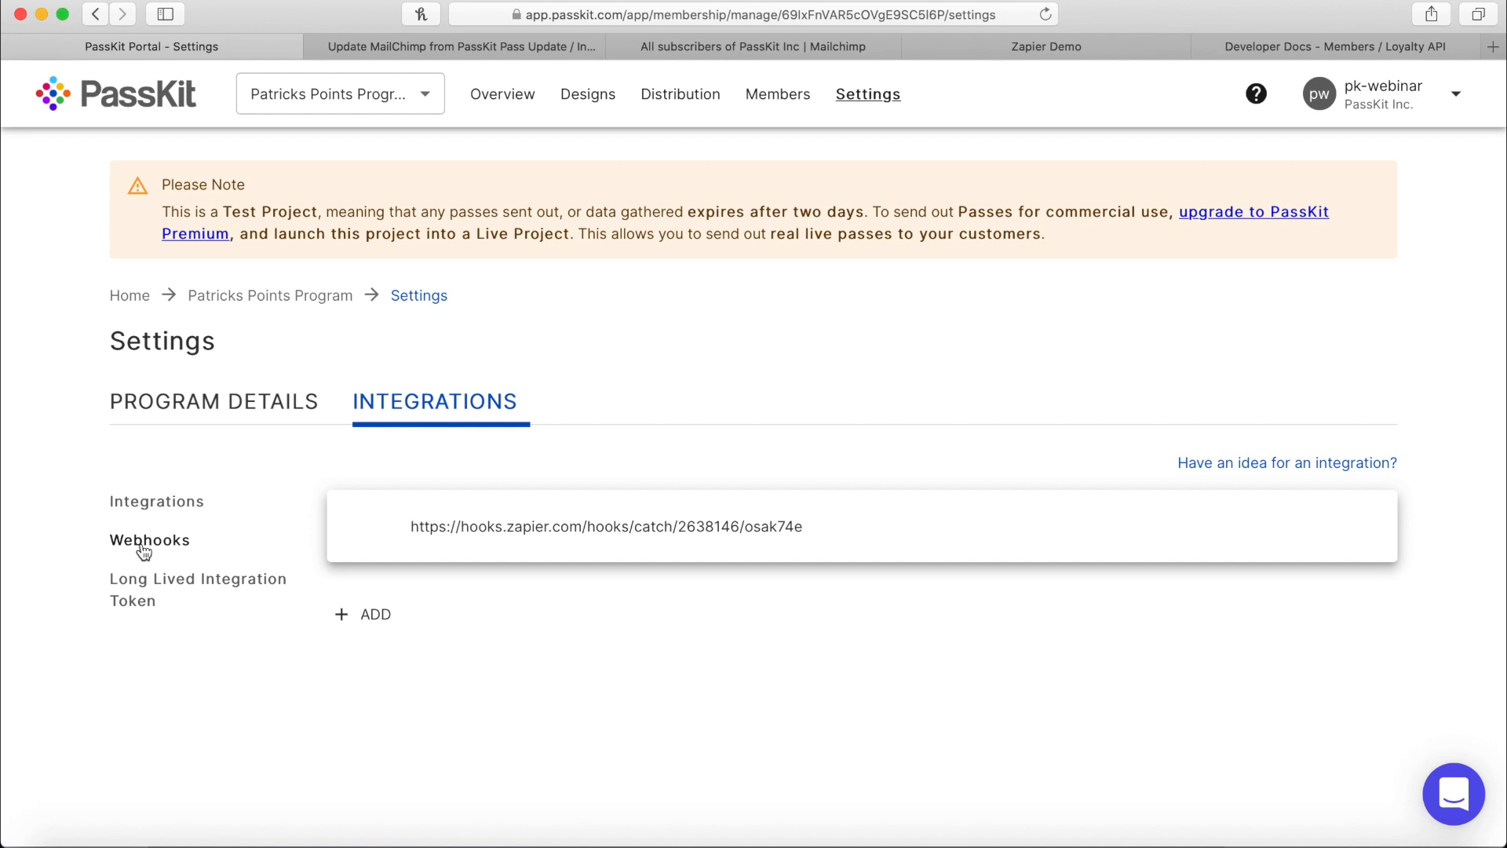
click(507, 528)
scroll(1117, 352, down, 5)
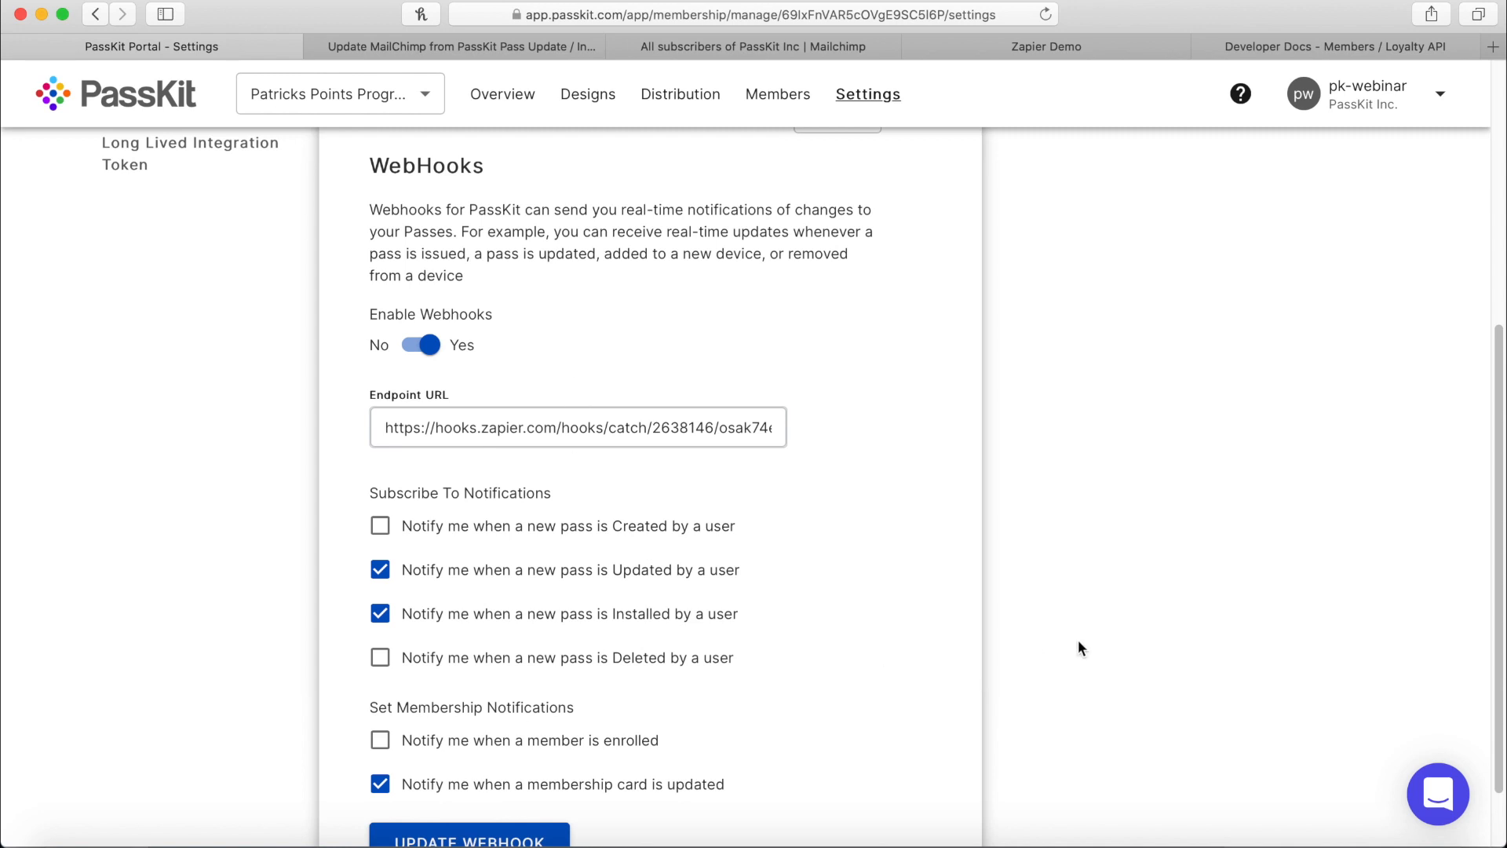
click(511, 792)
drag(374, 433, 794, 406)
click(819, 412)
scroll(903, 314, up, 5)
scroll(628, 452, down, 3)
scroll(620, 416, up, 3)
scroll(680, 490, down, 5)
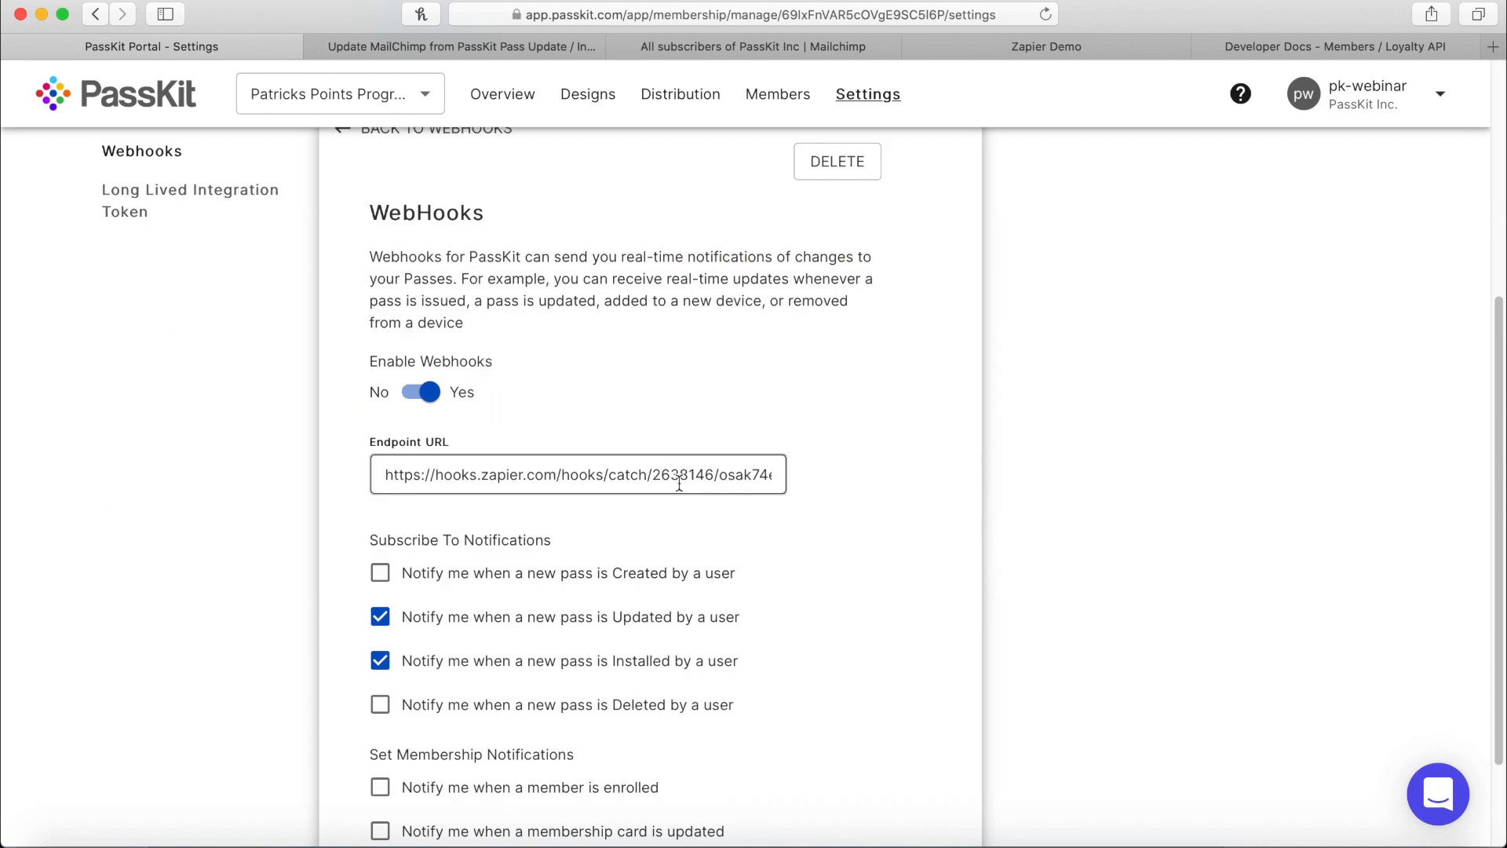
click(553, 764)
Choose Request E from the received test requests as the Catch Hook sample.
click(554, 46)
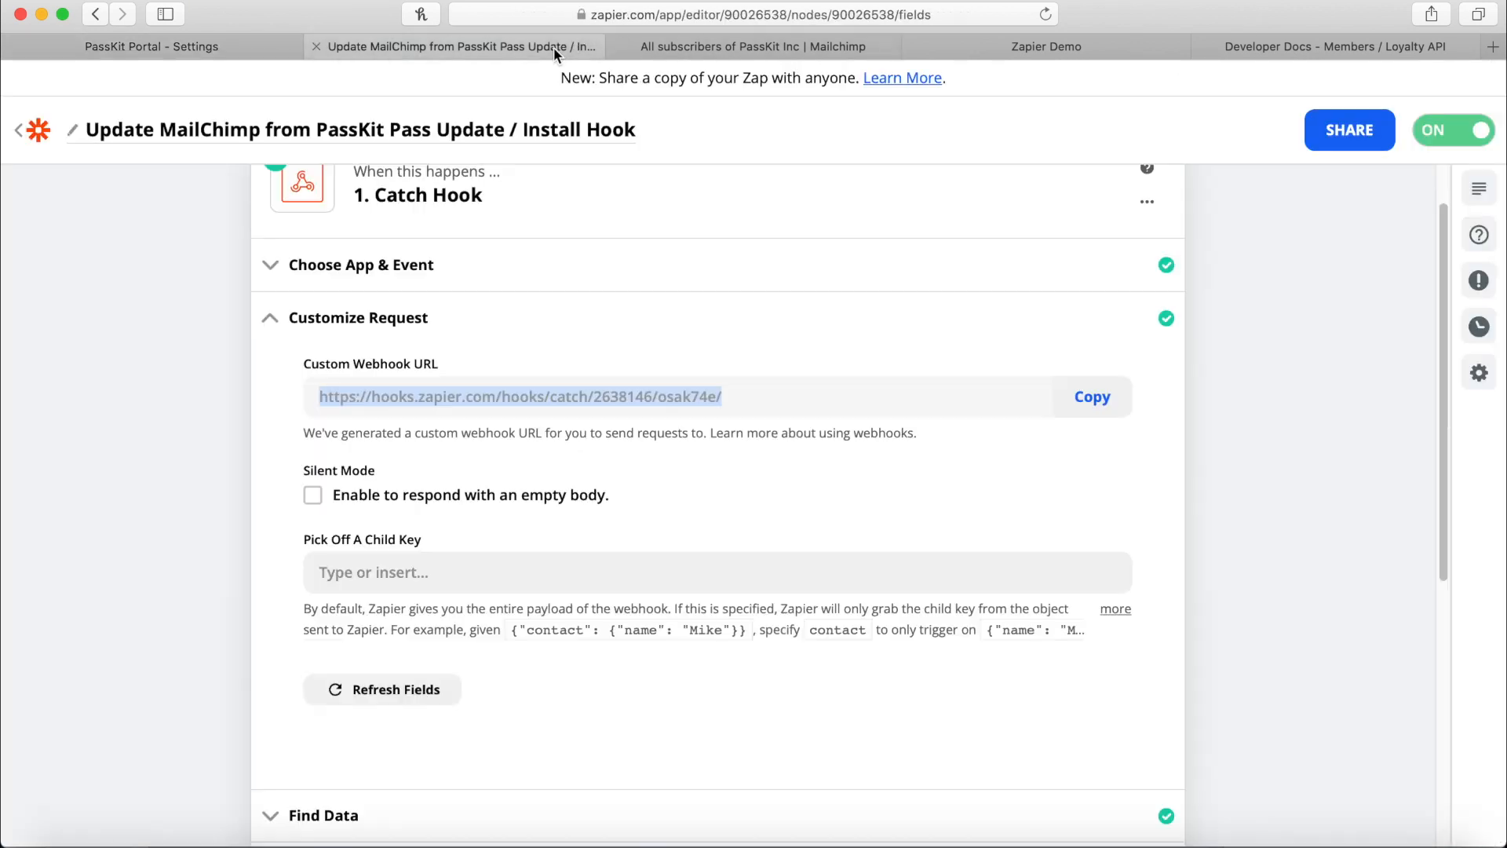
scroll(424, 432, down, 2)
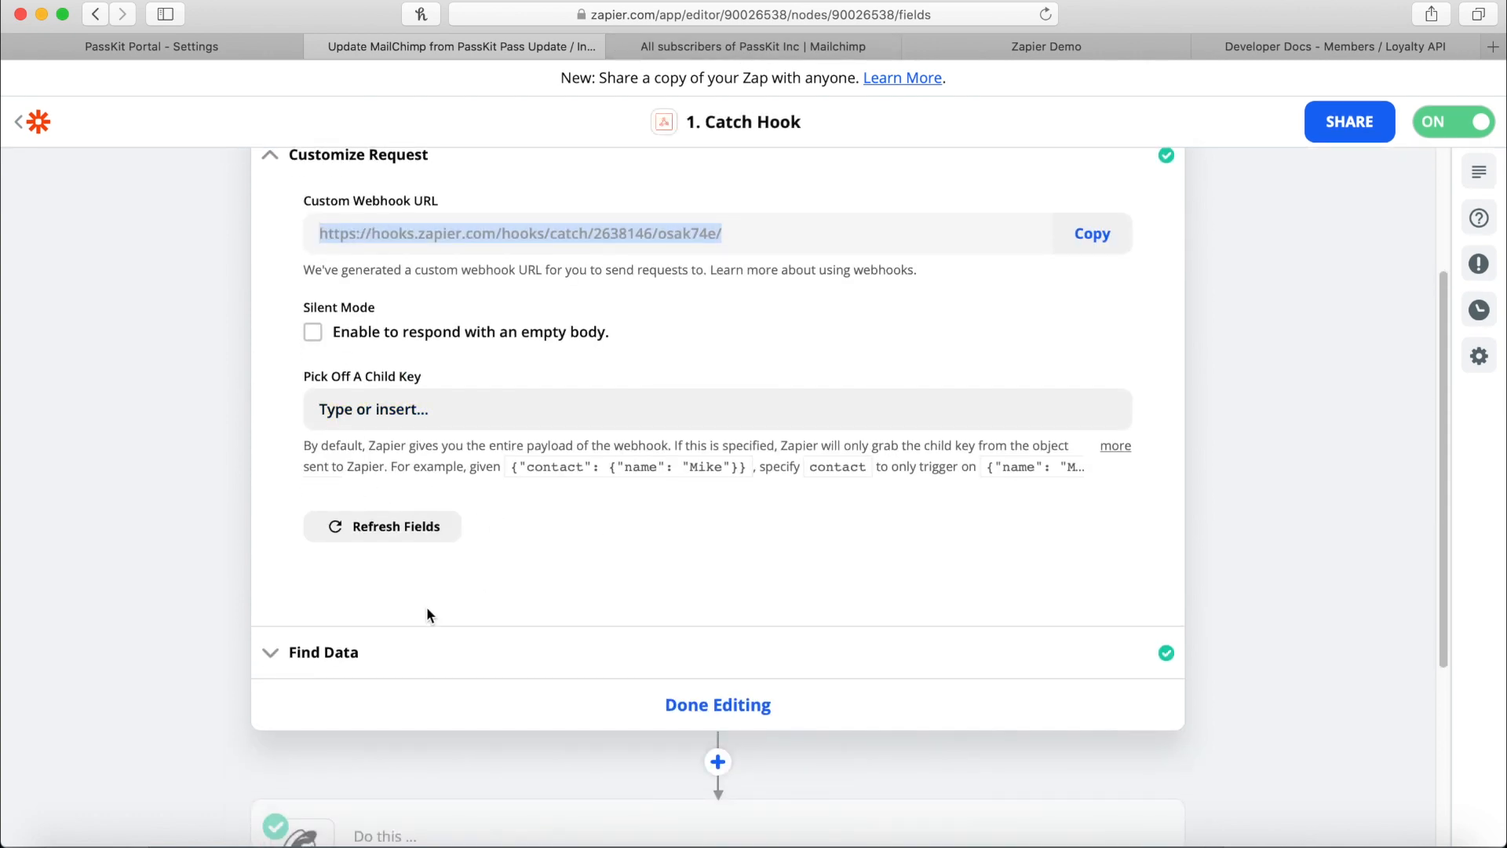
click(351, 684)
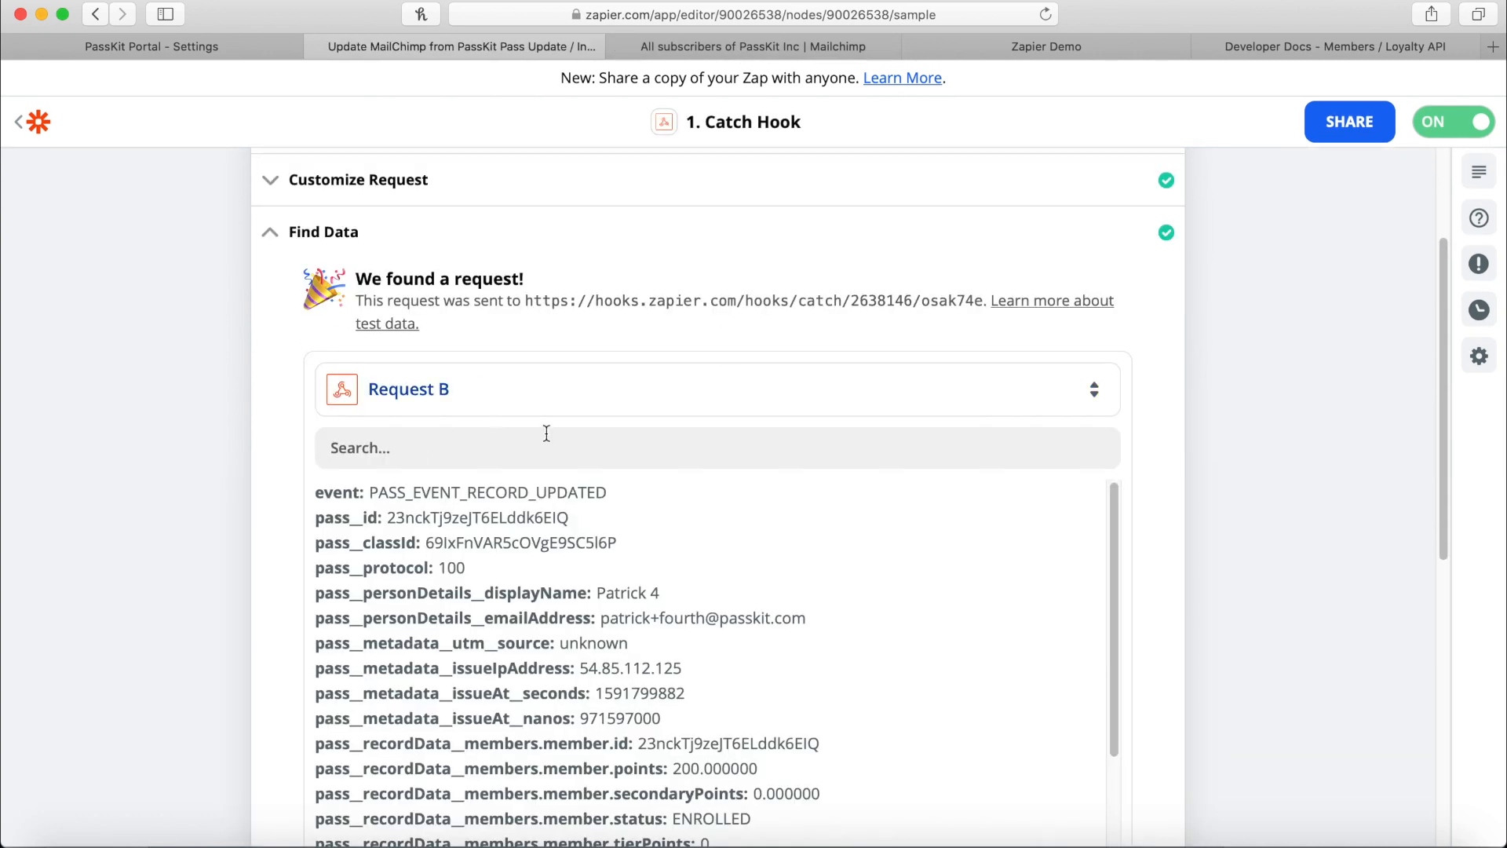
click(687, 389)
click(653, 620)
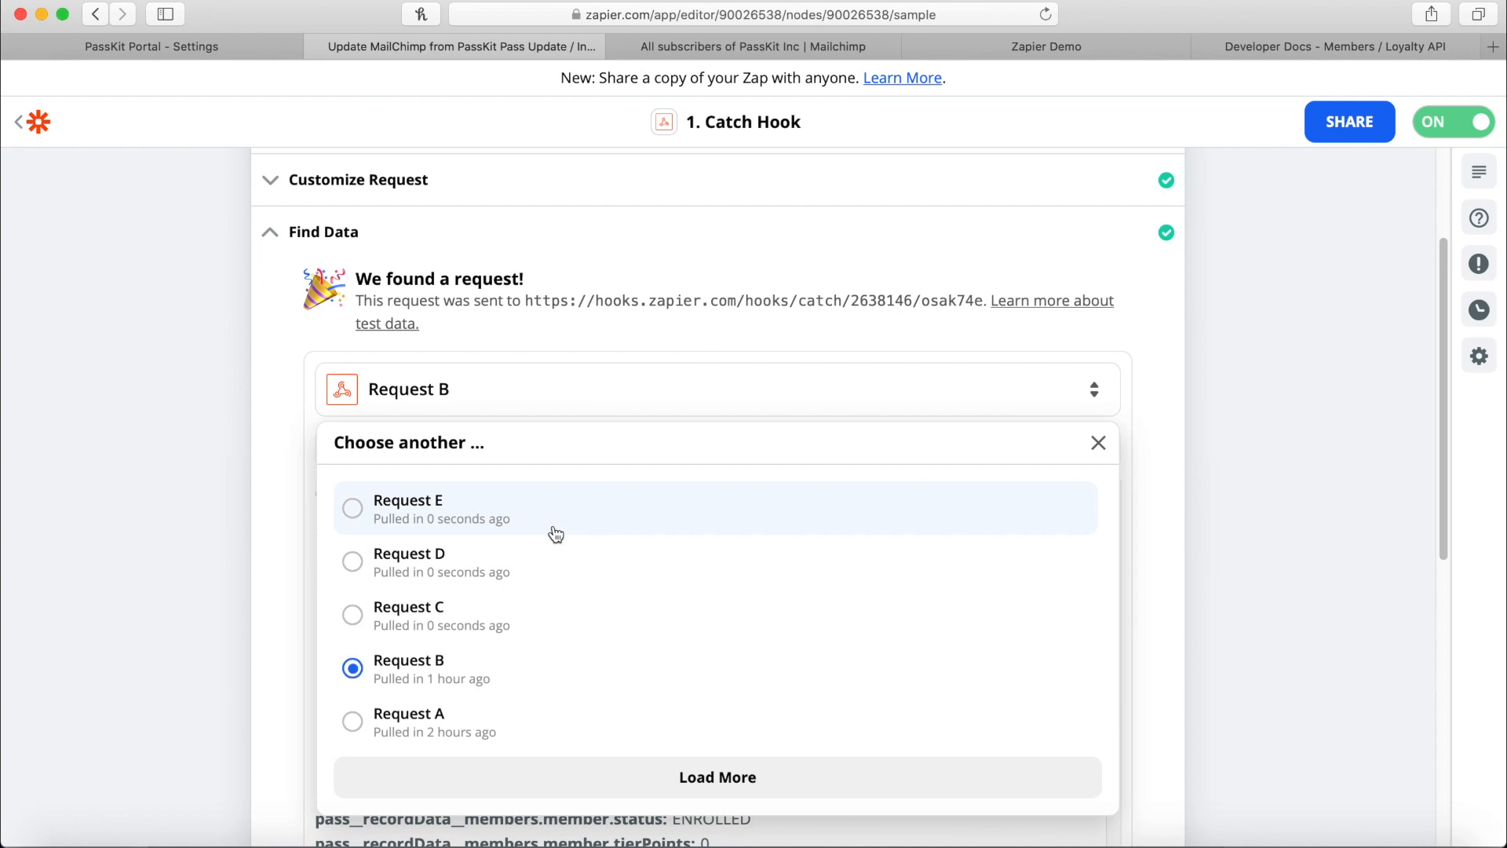
click(551, 526)
Review the PASS_EVENT_RECORD_UPDATED fields like pass__classId and pass__protocol, then continue.
scroll(874, 519, down, 1)
scroll(874, 520, up, 1)
scroll(1141, 496, down, 1)
scroll(1232, 495, up, 1)
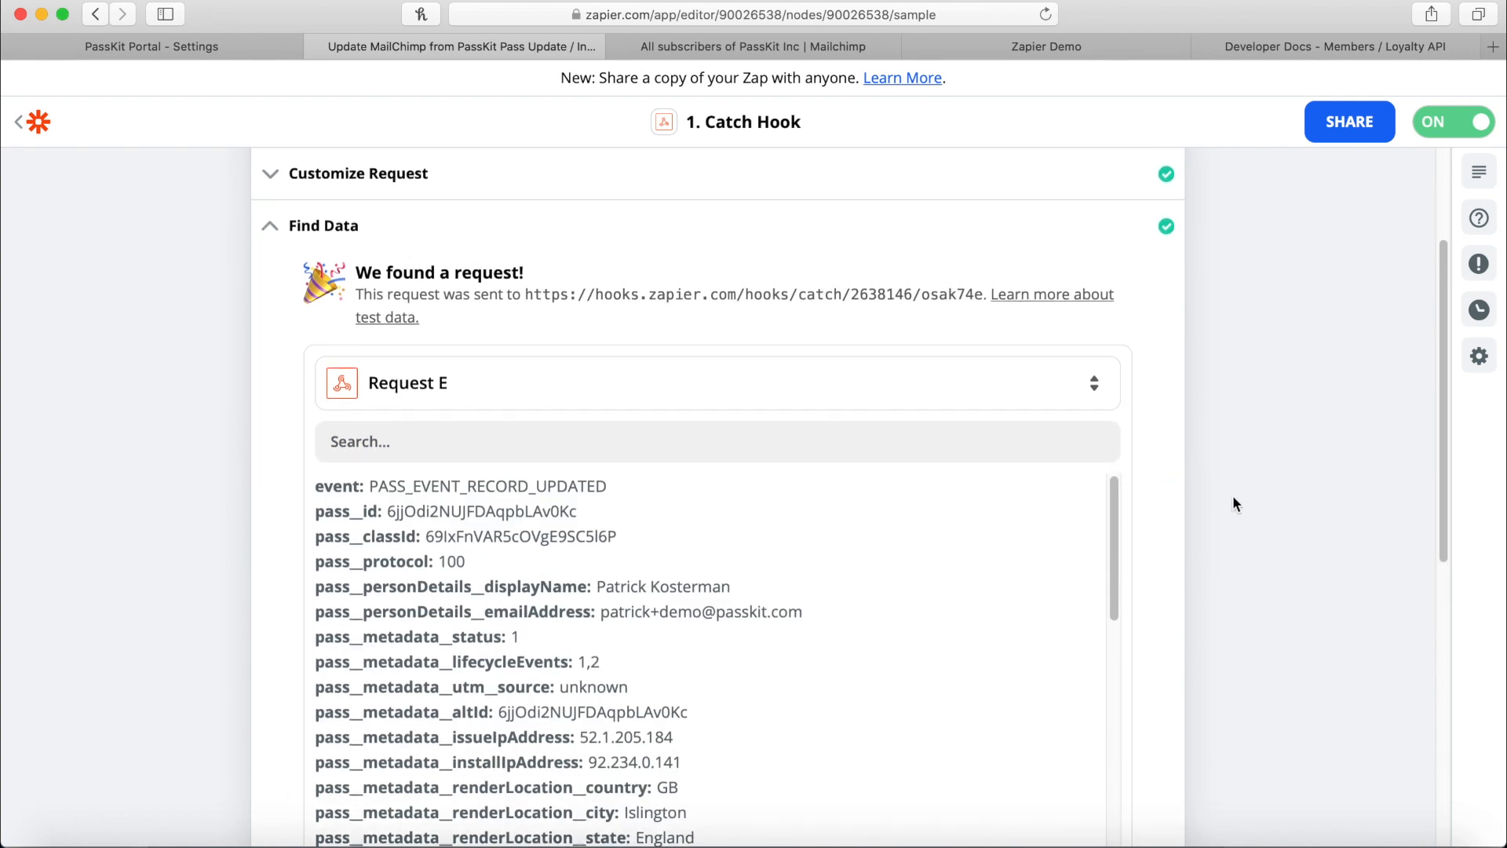
scroll(1275, 536, down, 5)
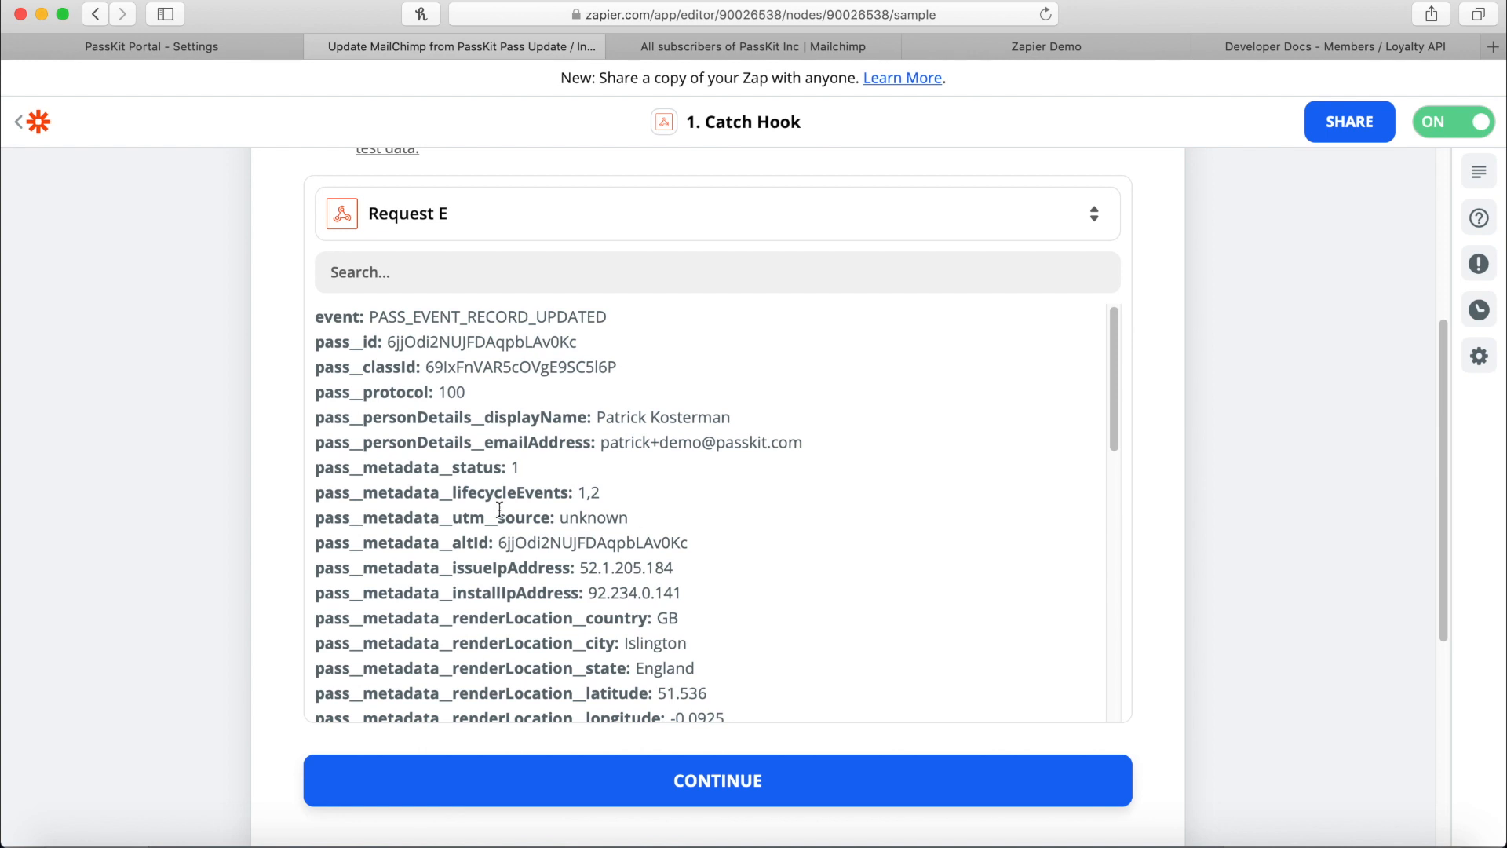
double_click(354, 368)
double_click(357, 392)
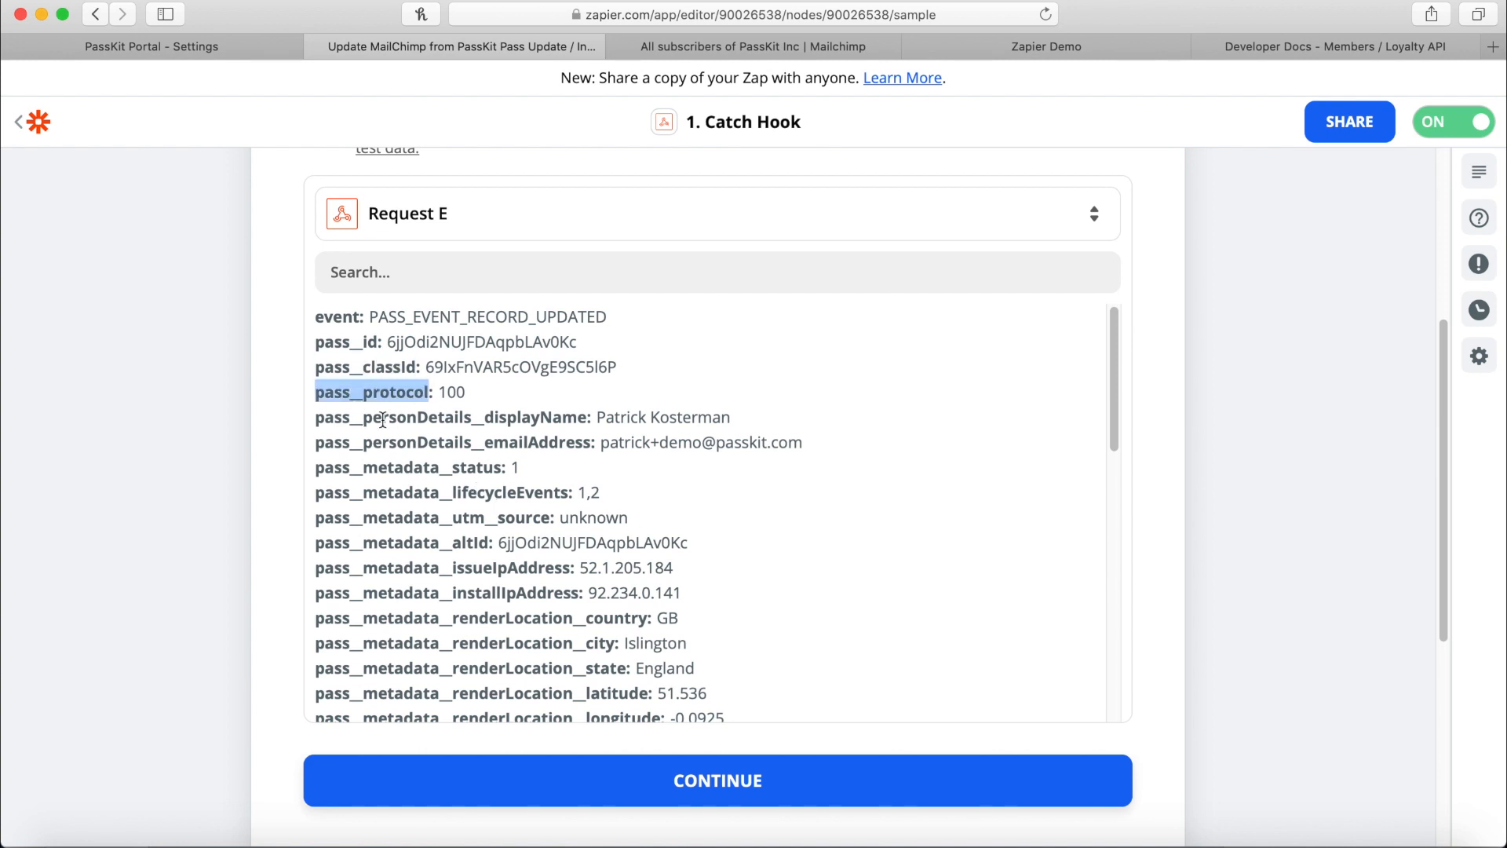
scroll(359, 436, down, 8)
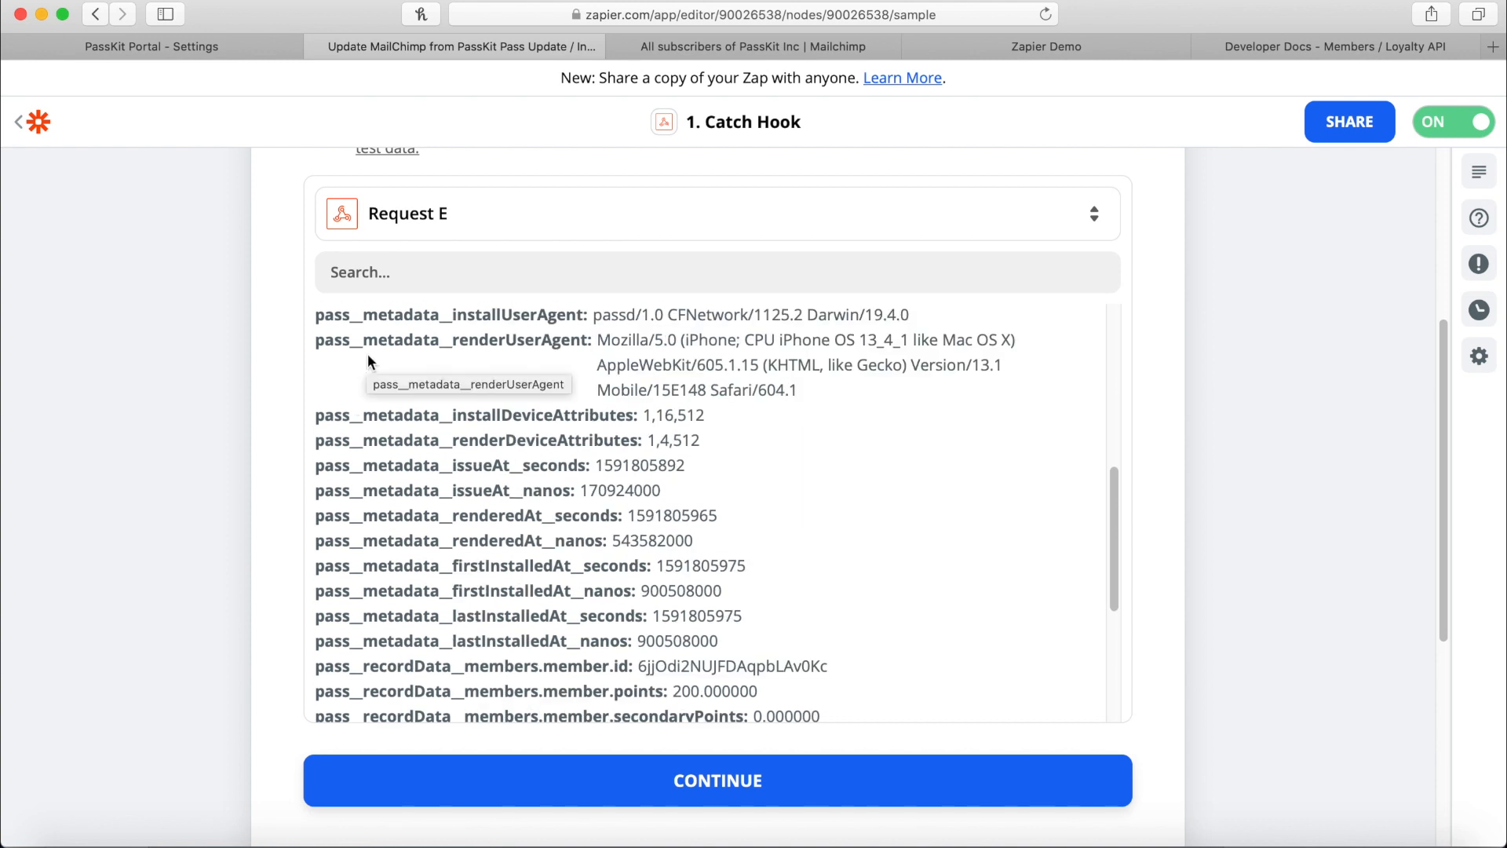
scroll(368, 360, down, 5)
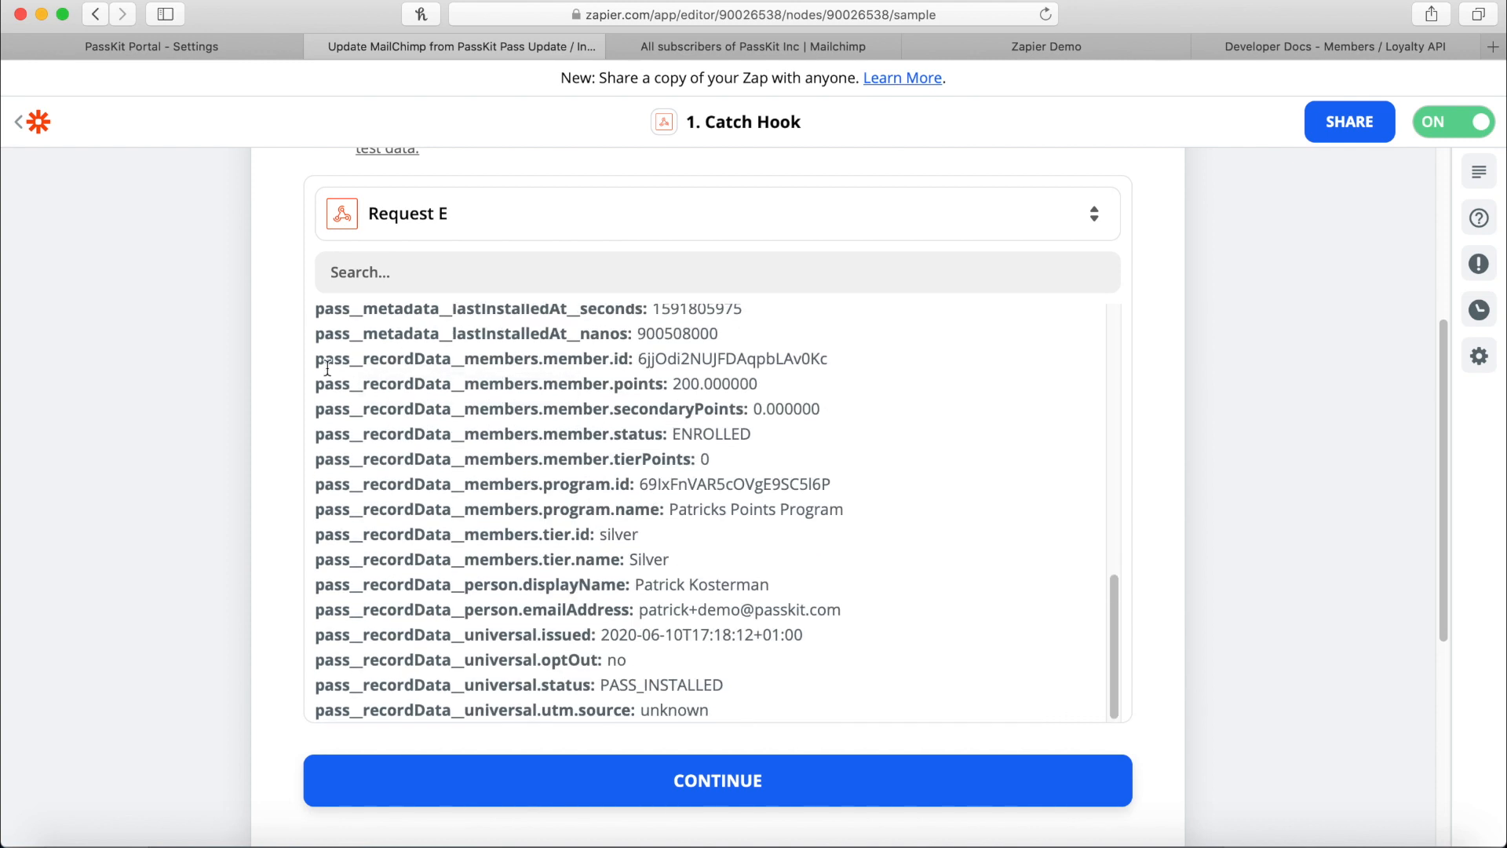
click(678, 781)
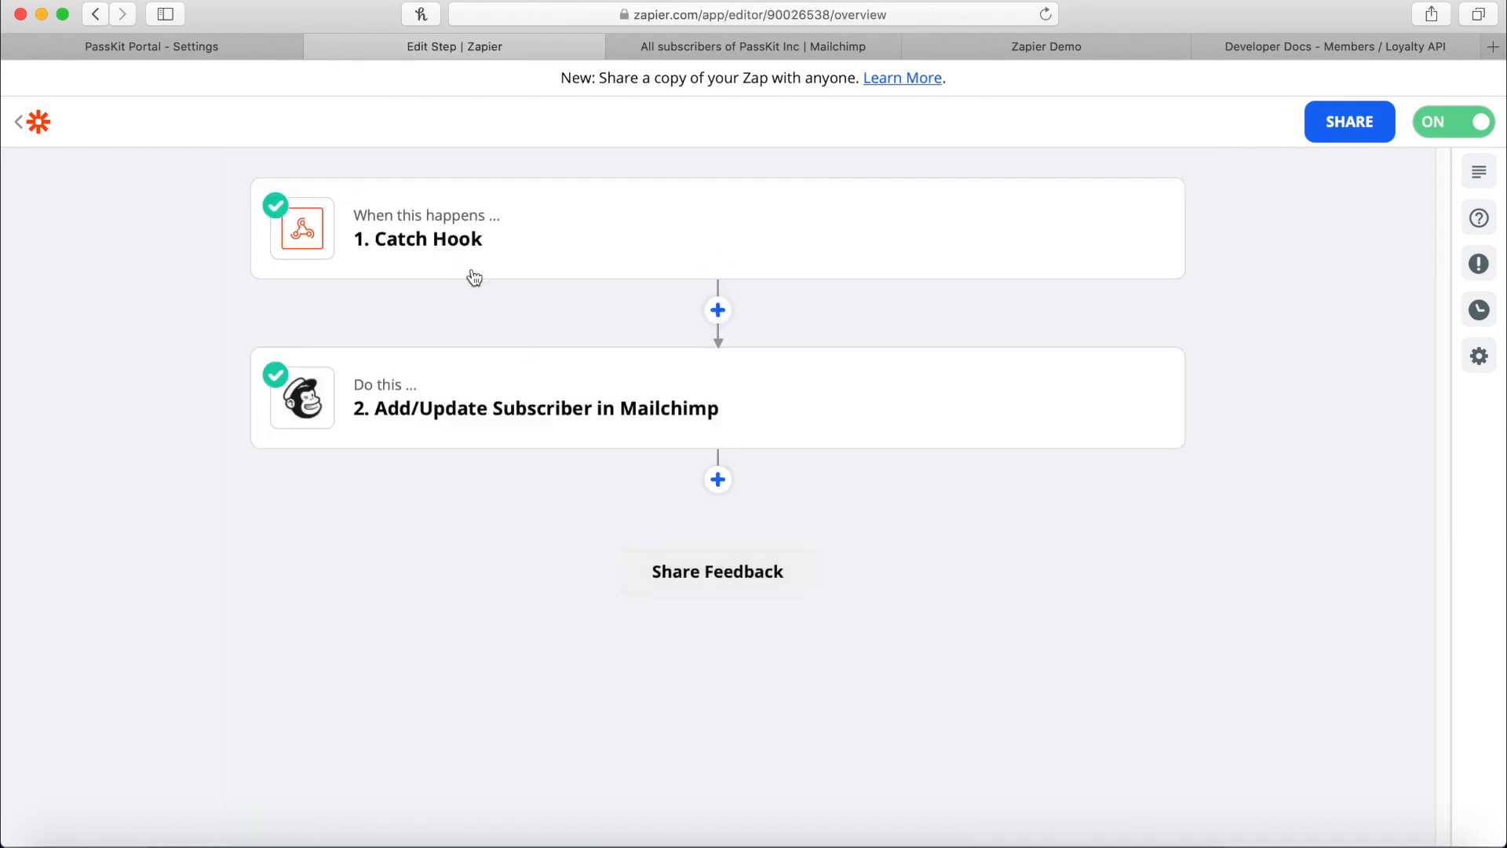
Inspect the Mailchimp step's account and subscriber mappings, including Subscriber Email, then return to PassKit.
click(592, 415)
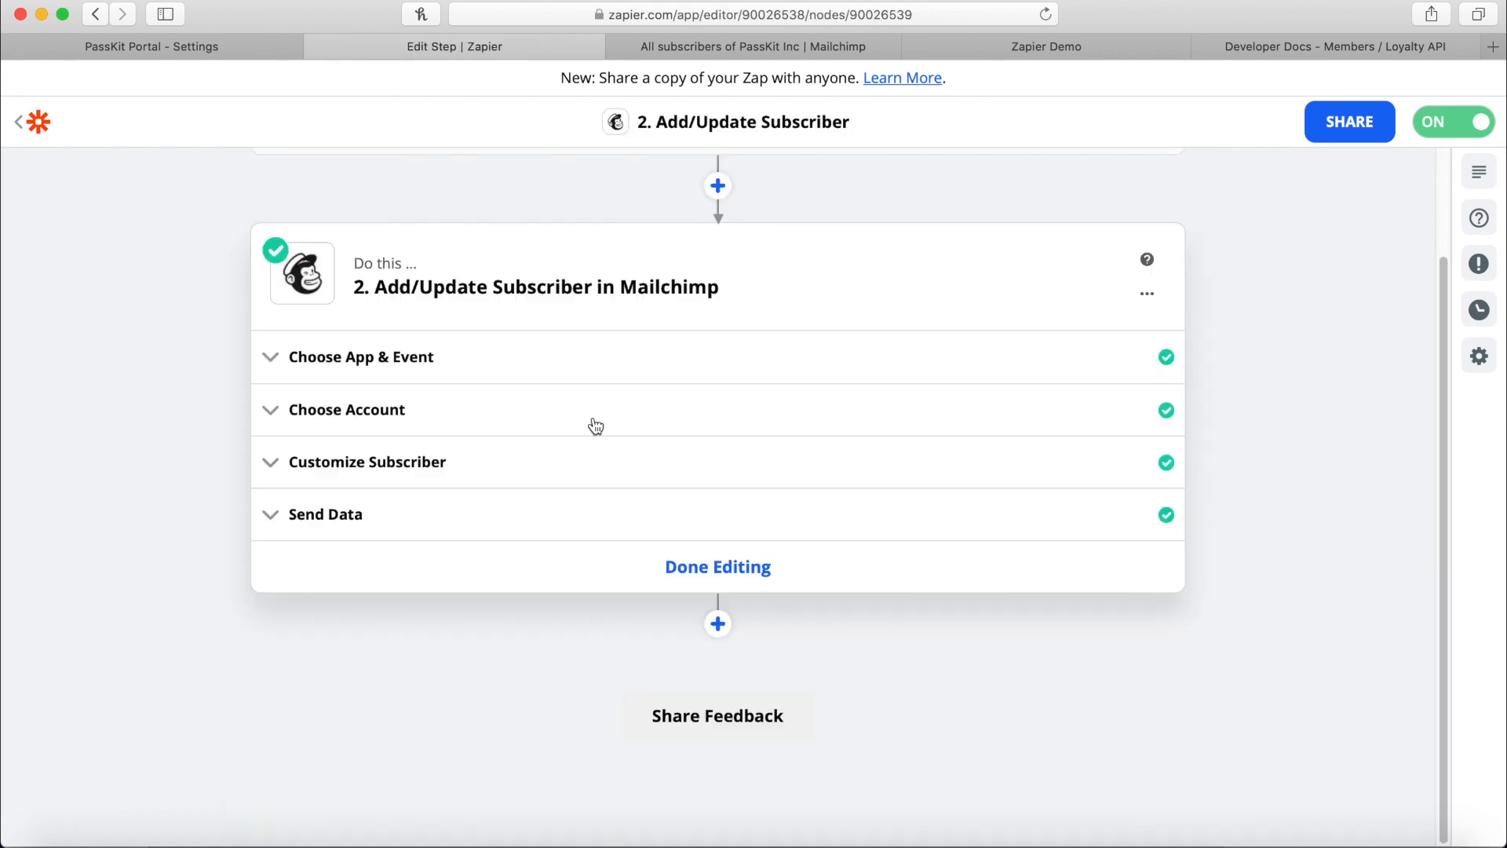
click(384, 354)
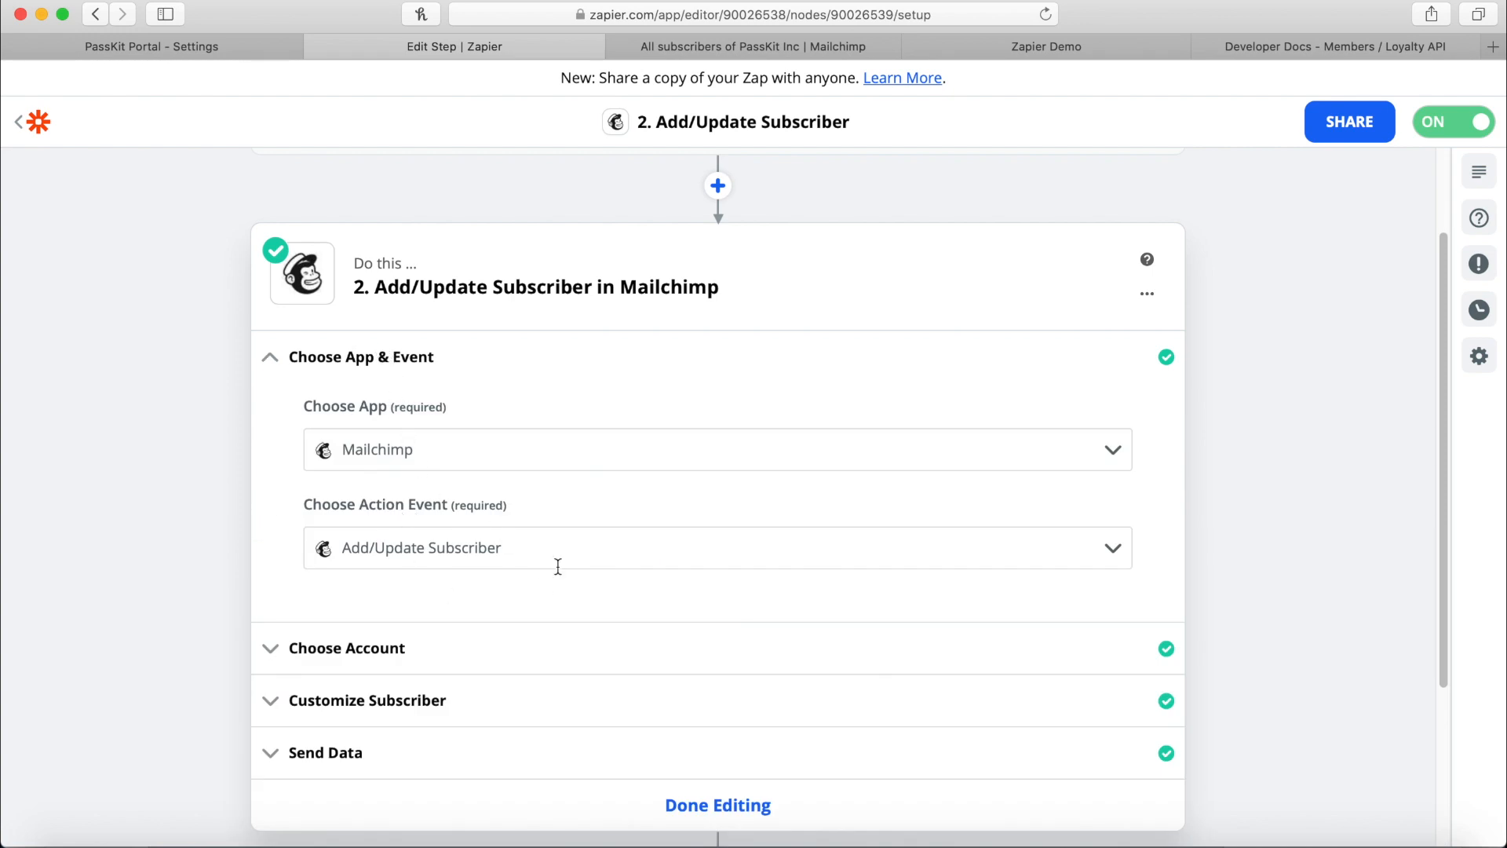
click(353, 651)
click(402, 685)
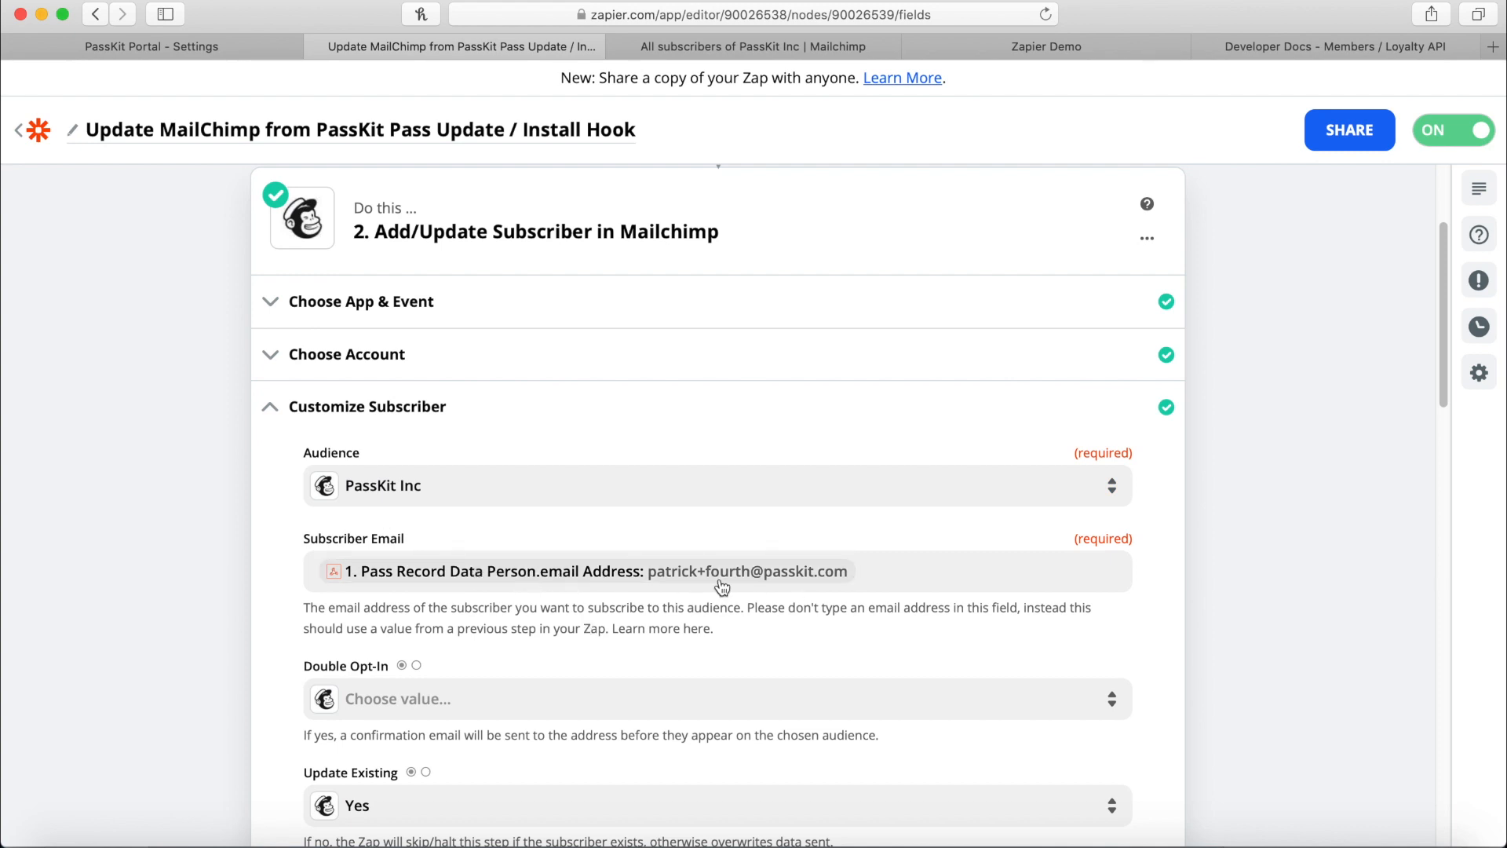
click(163, 38)
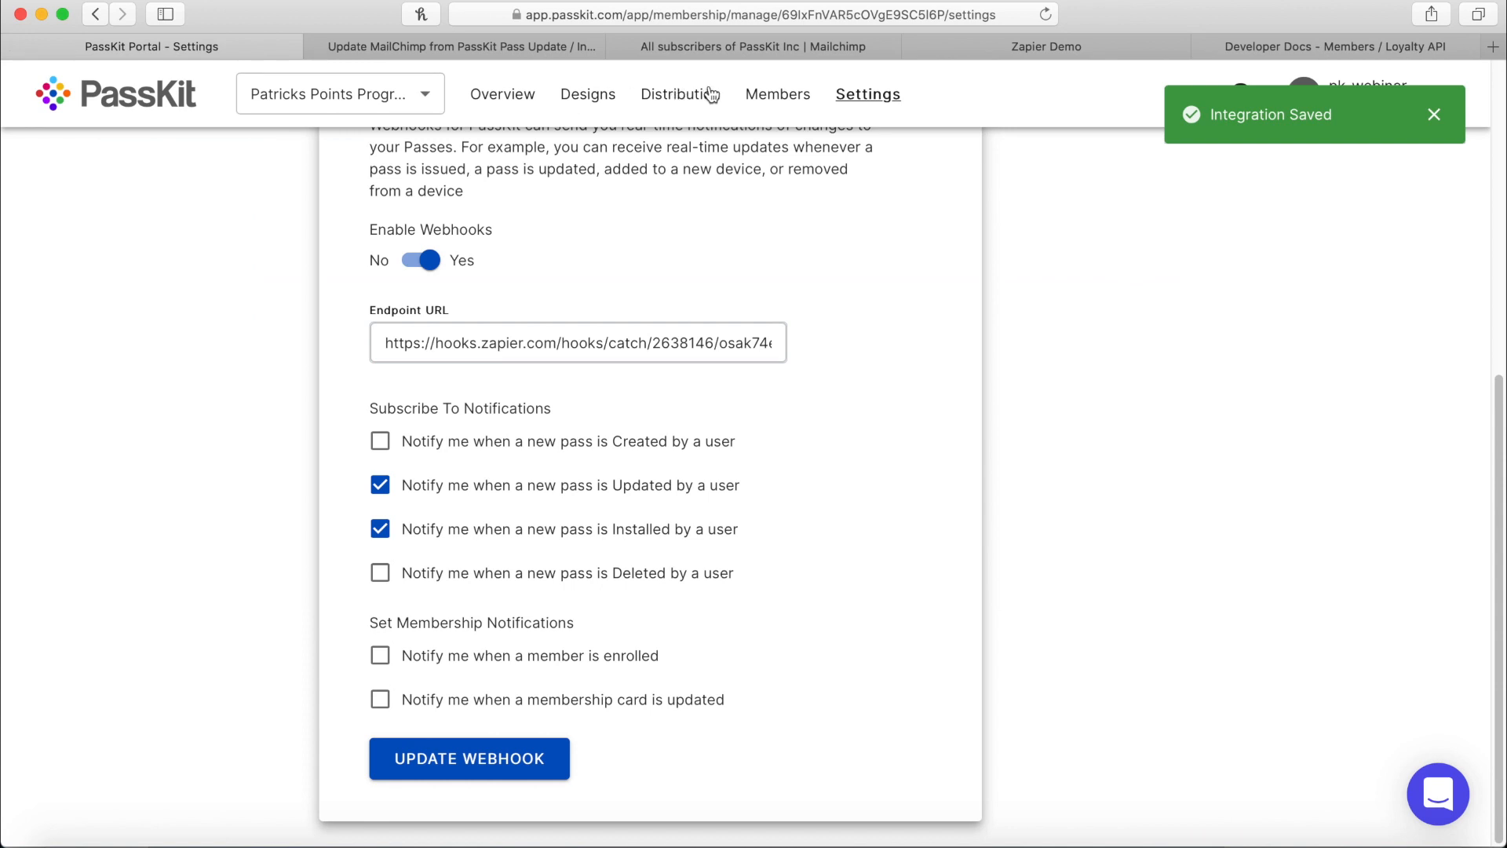
View the existing member's PERSONAL INFO tab in Members, then return to the Zapier tab.
click(777, 93)
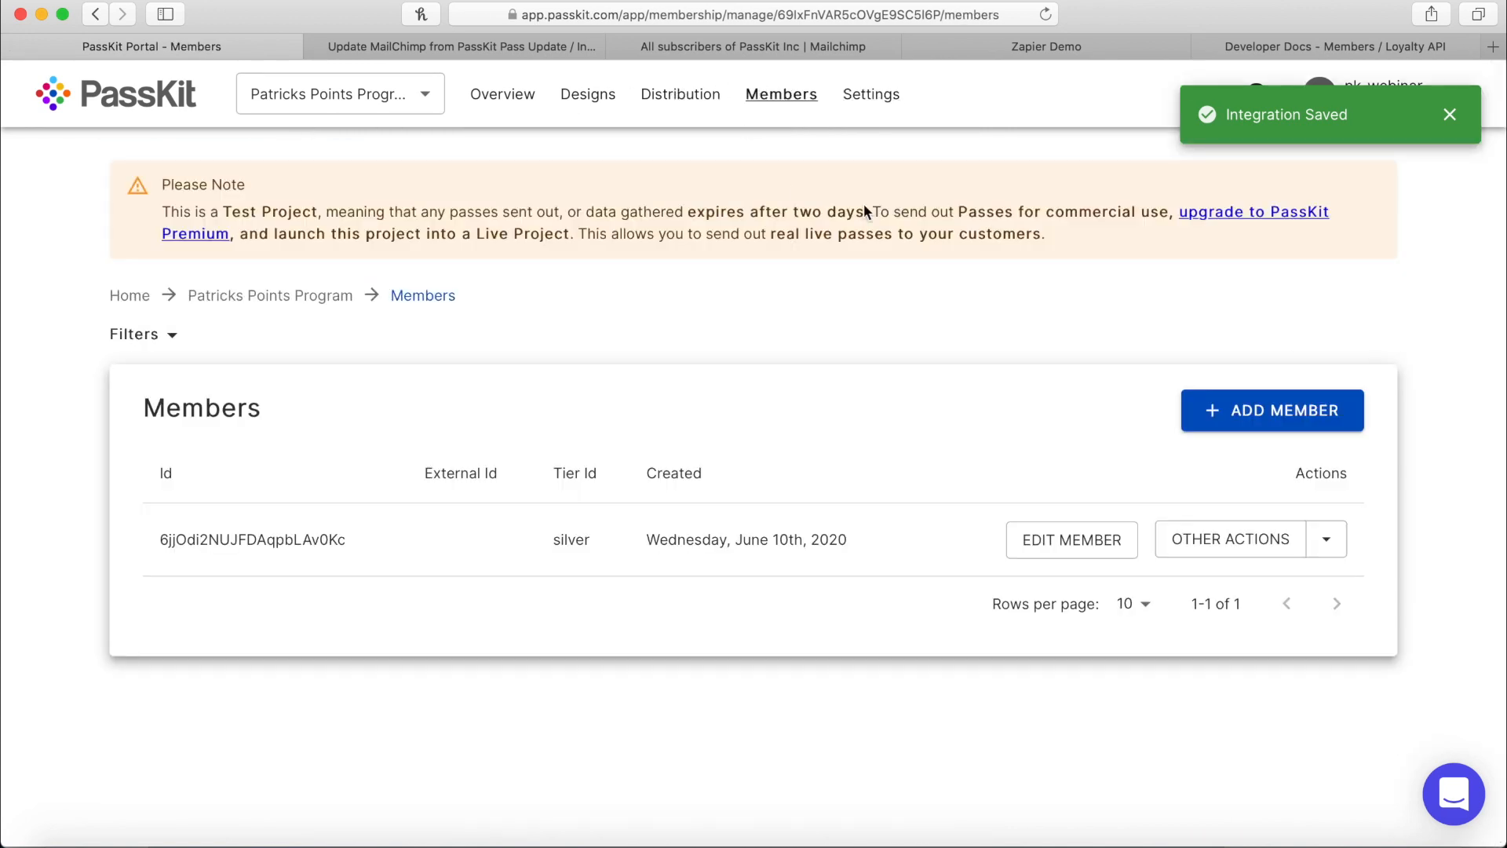
click(1075, 547)
click(421, 406)
scroll(807, 519, down, 2)
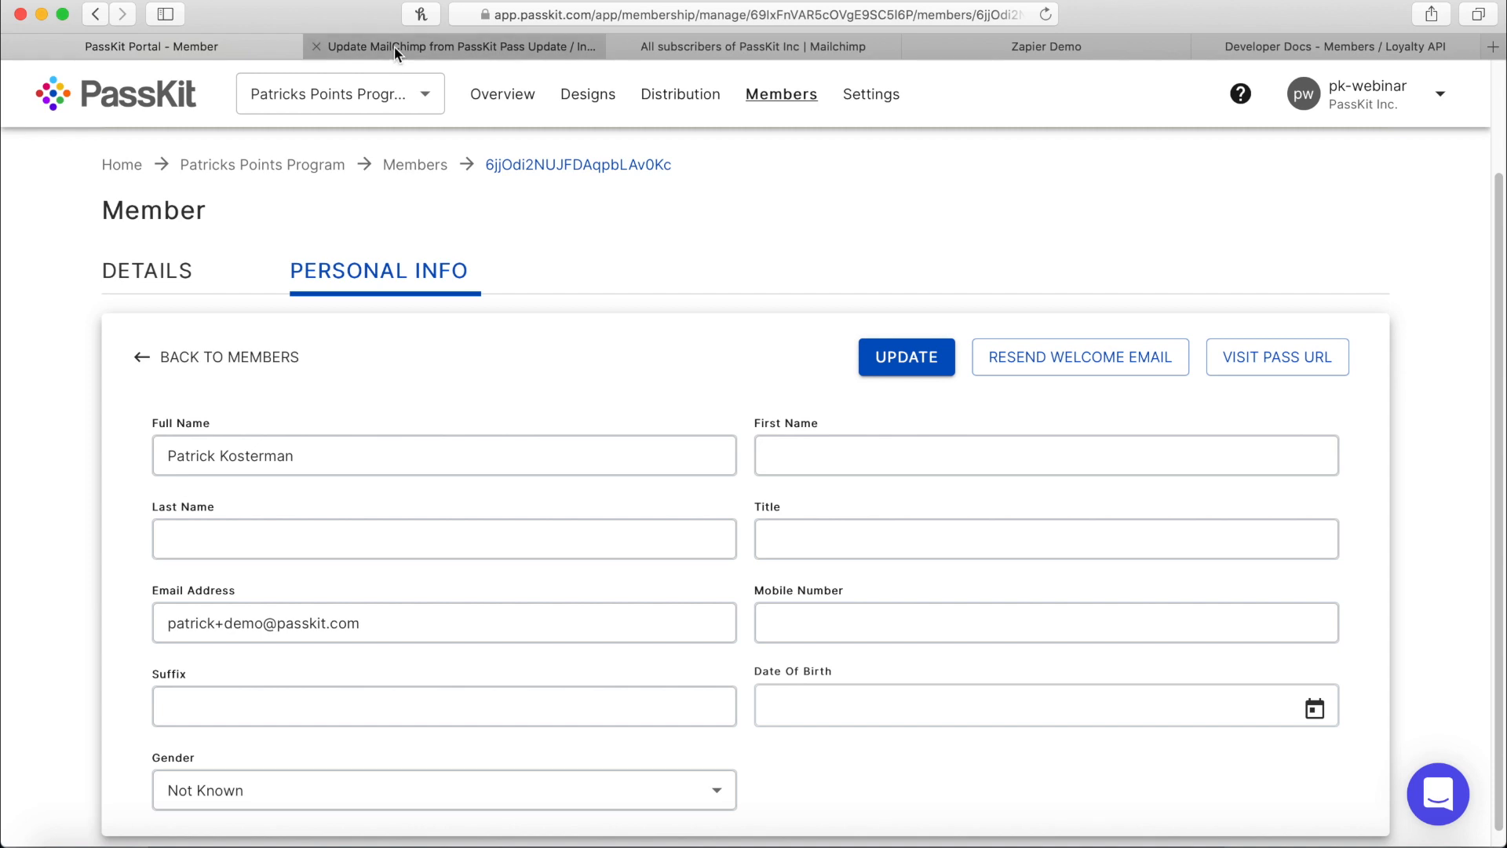
key(ctrl+Tab)
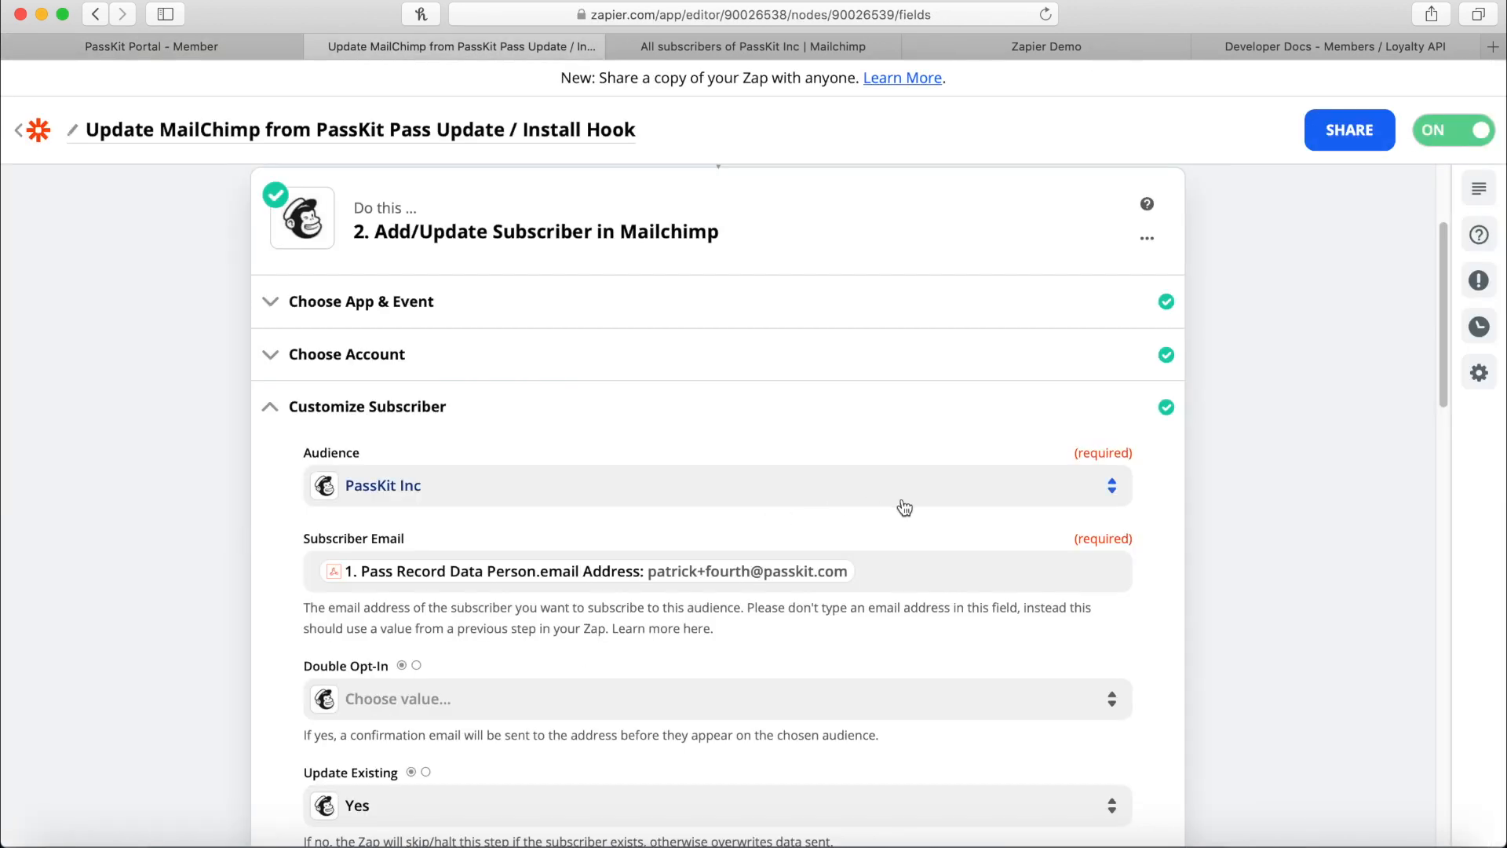
Review the points, tier and status mappings and the test result (200 points, silver).
scroll(901, 518, down, 5)
scroll(846, 584, down, 3)
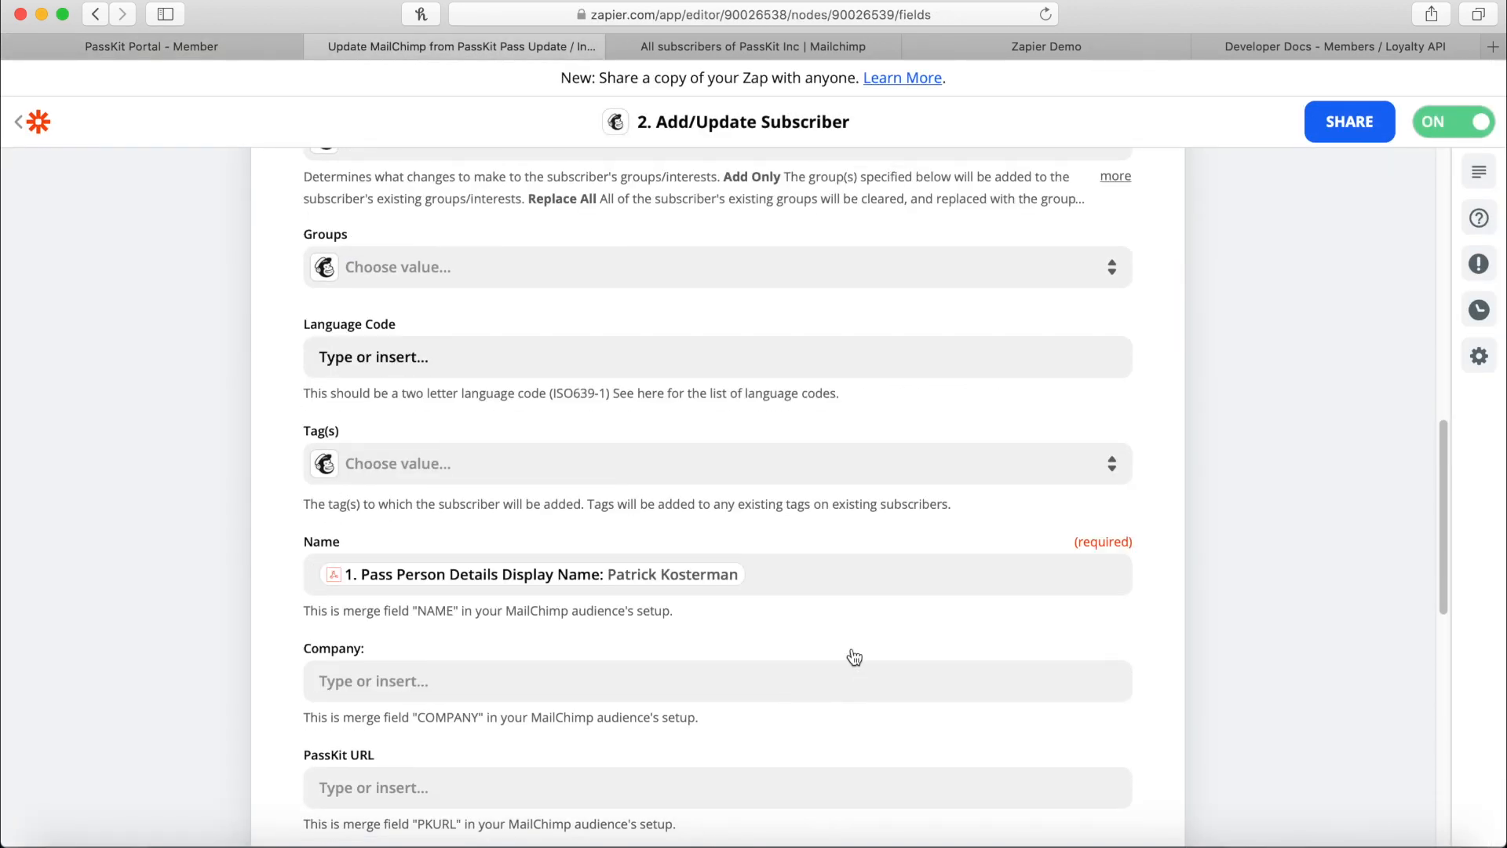
scroll(747, 600, down, 6)
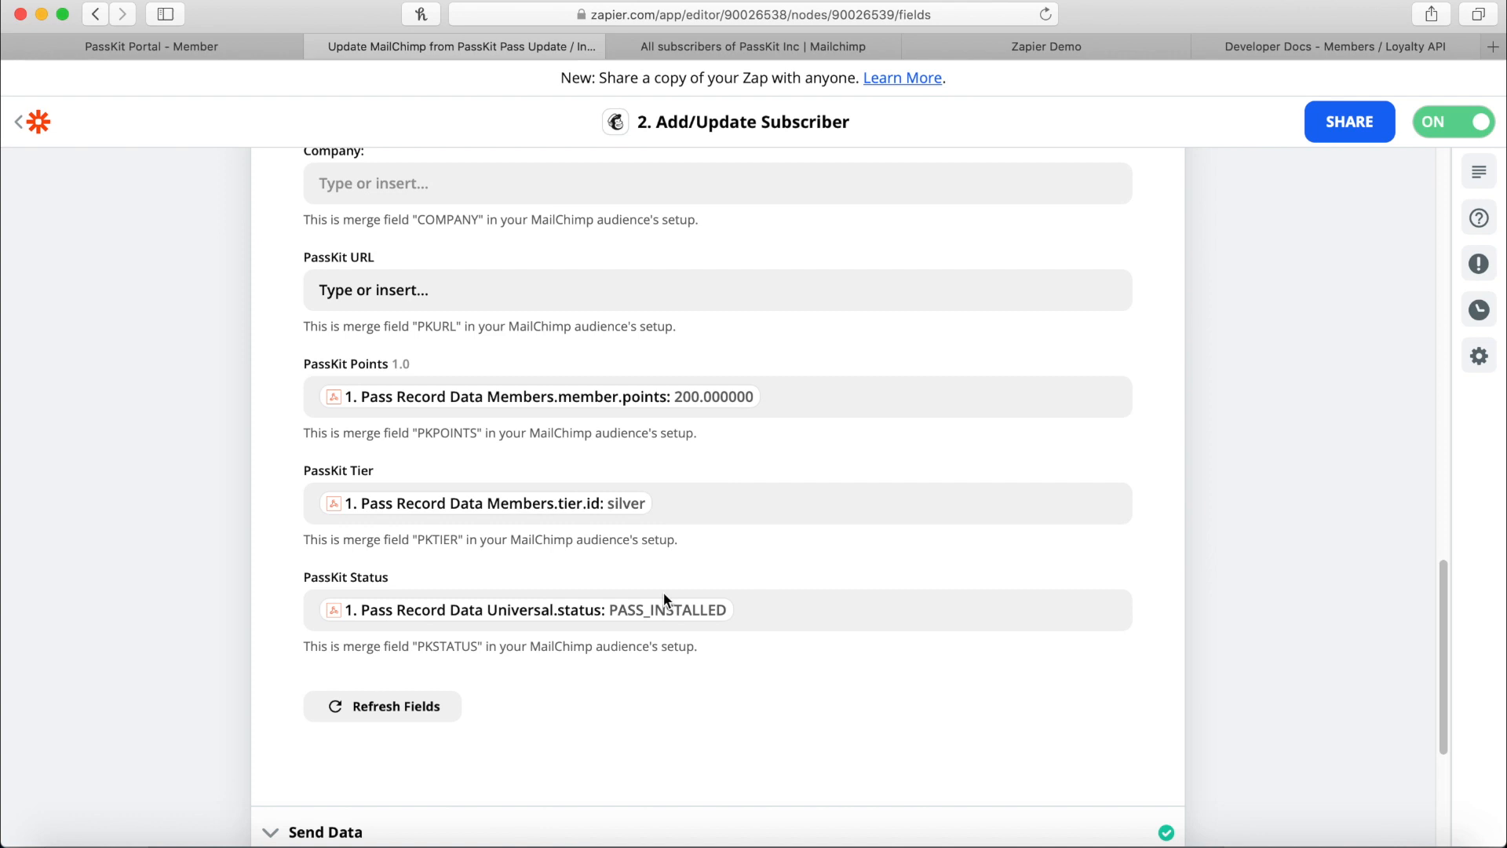
scroll(527, 579, down, 4)
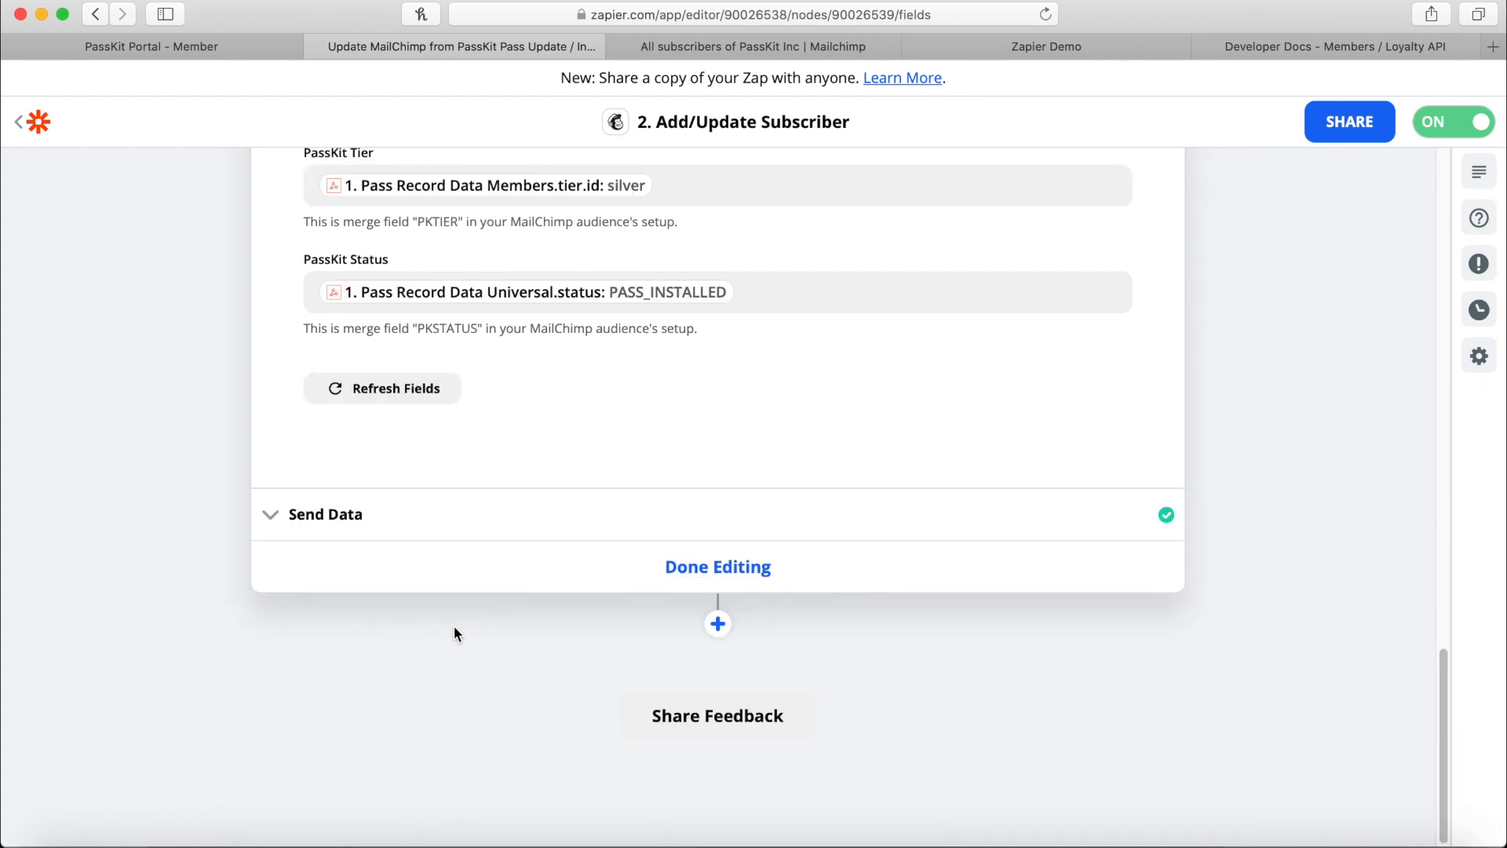
click(420, 526)
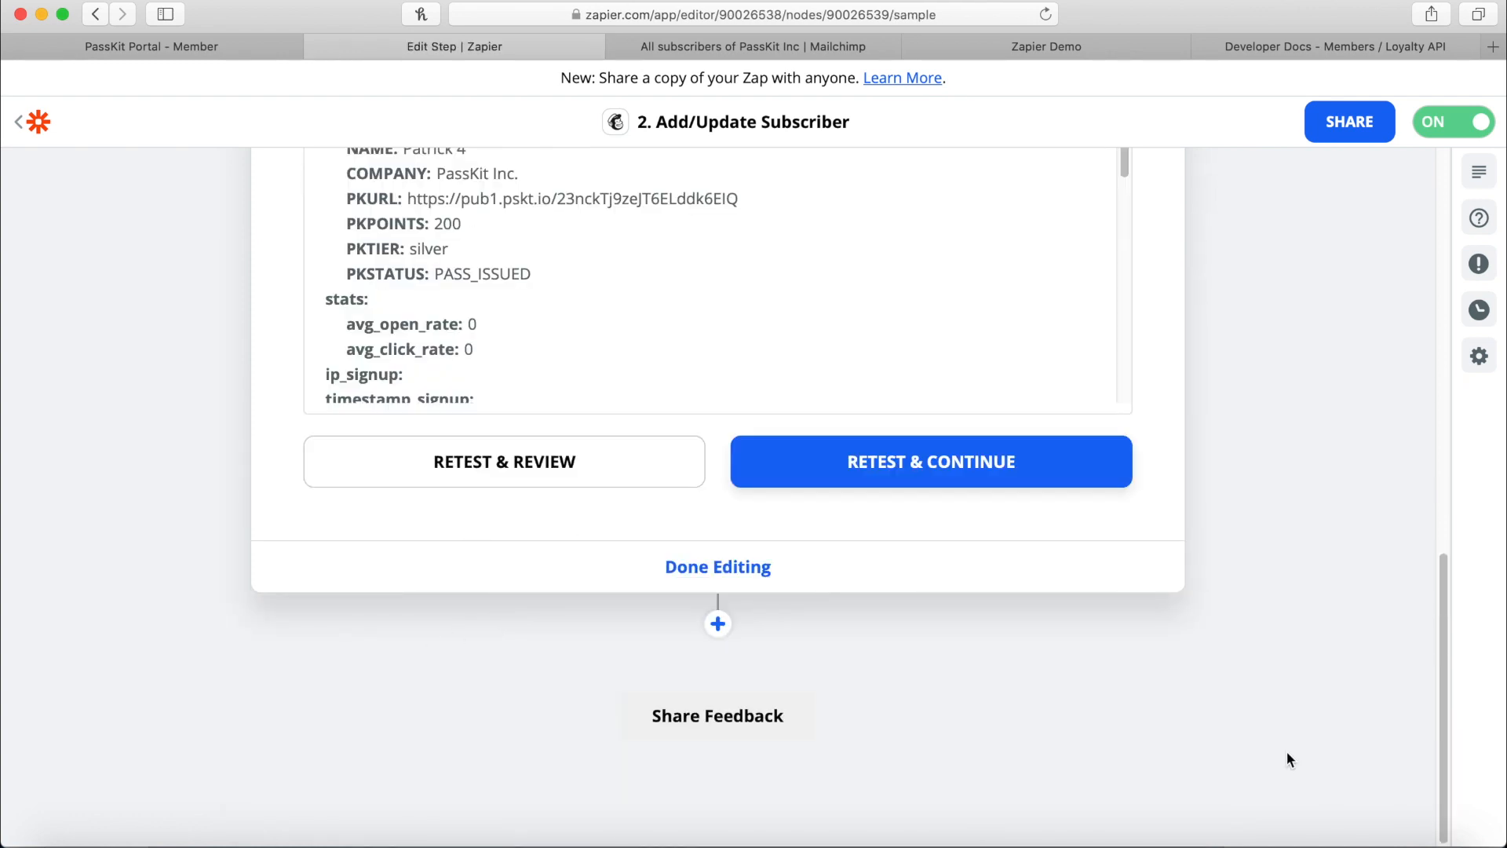
click(248, 44)
click(1118, 46)
Subscribe a new test contact with their e-mail, full name and company PassKit Inc.
click(850, 13)
key(Return)
click(630, 465)
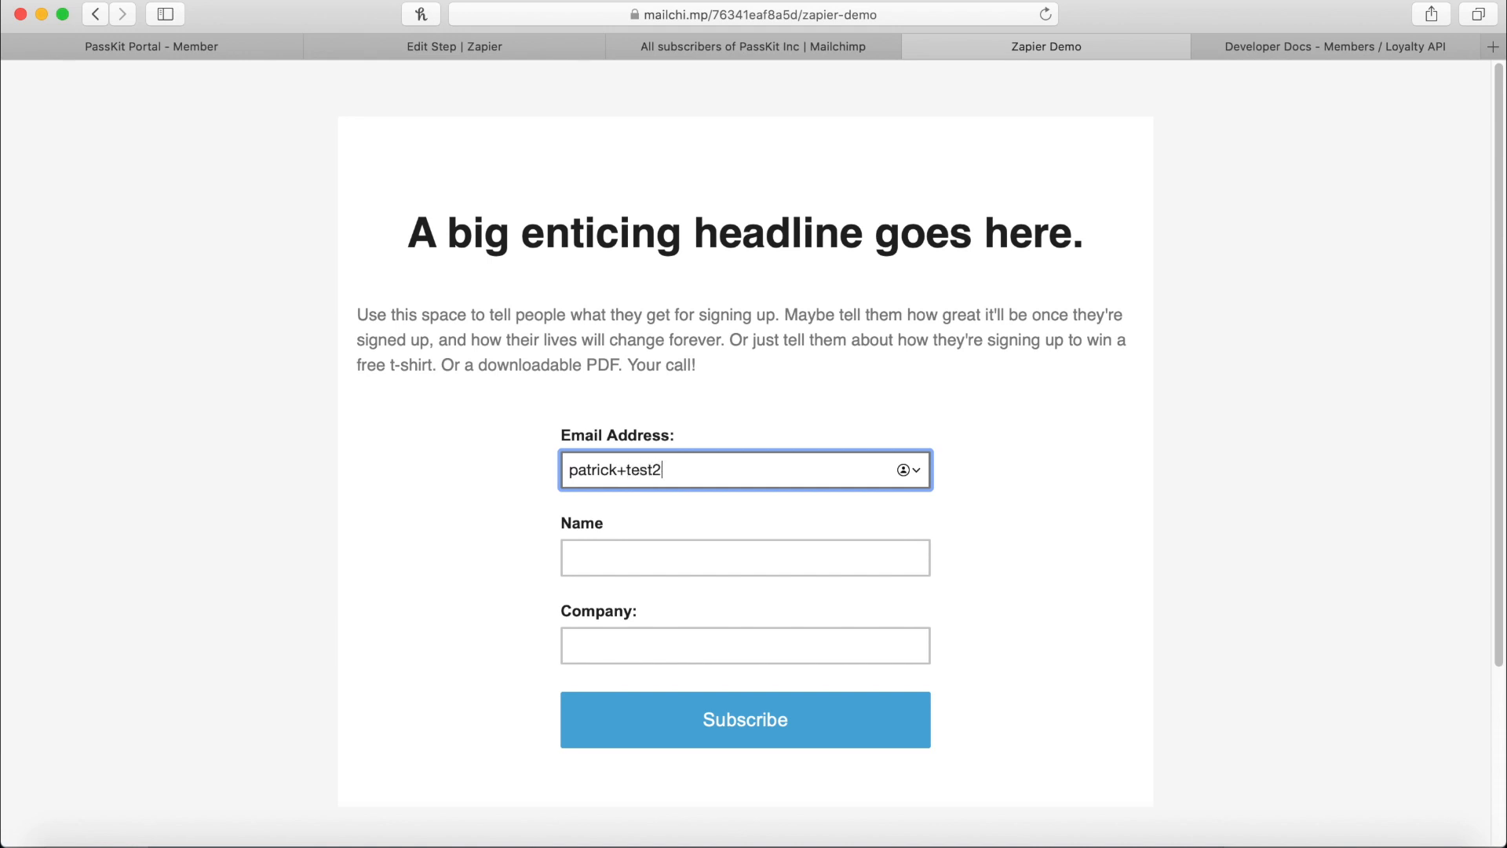
key(Tab)
text(Patrick Test 2)
key(Tab)
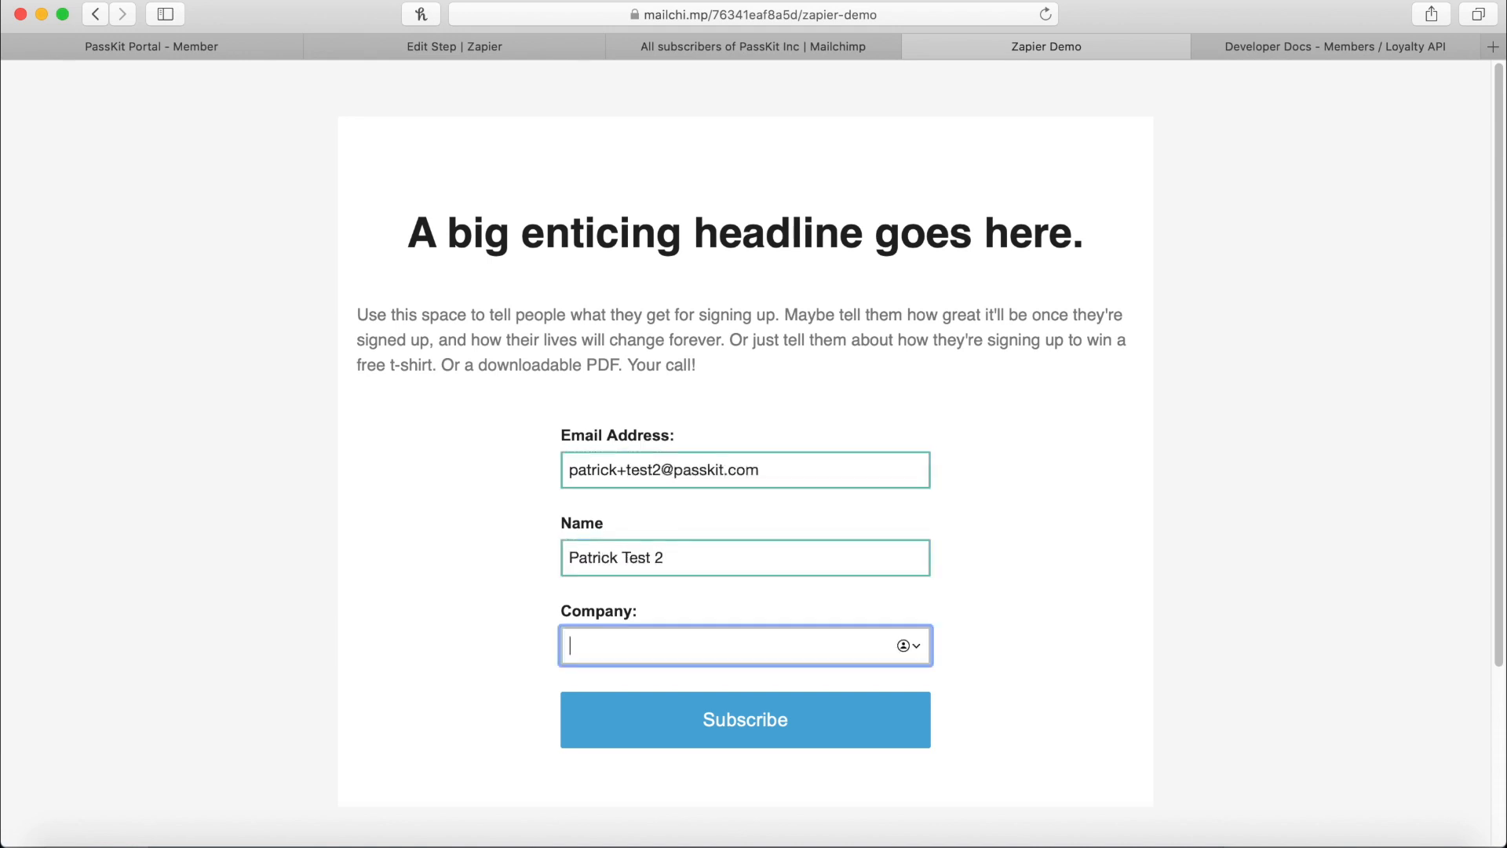
text(PassKit Inc.)
click(856, 718)
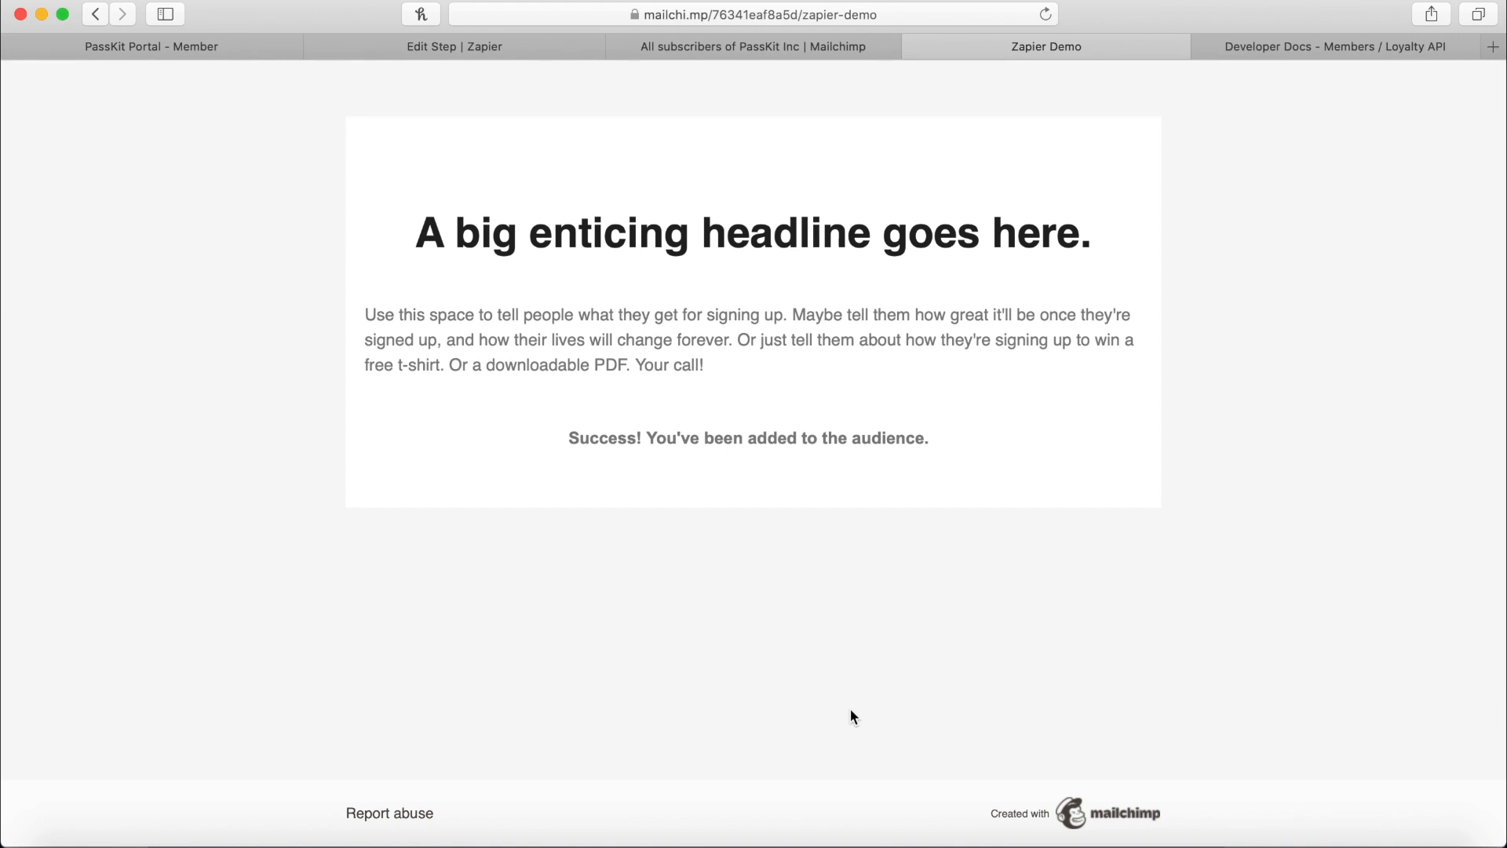
Confirm the new contact in All subscribers shows 0 points, bronze tier and PASS_INSTALLED.
click(873, 39)
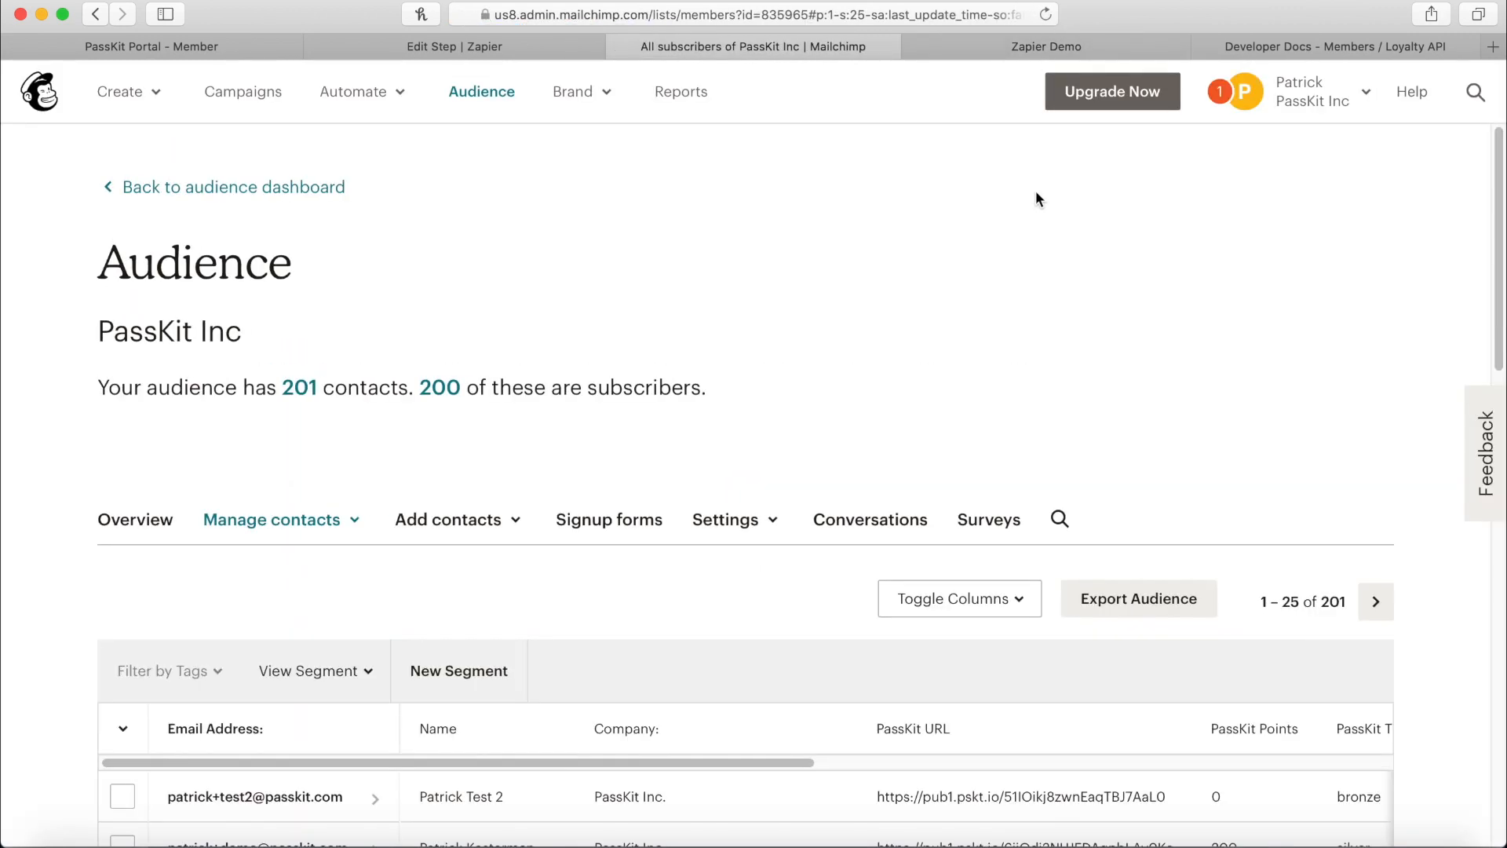
scroll(920, 186, down, 3)
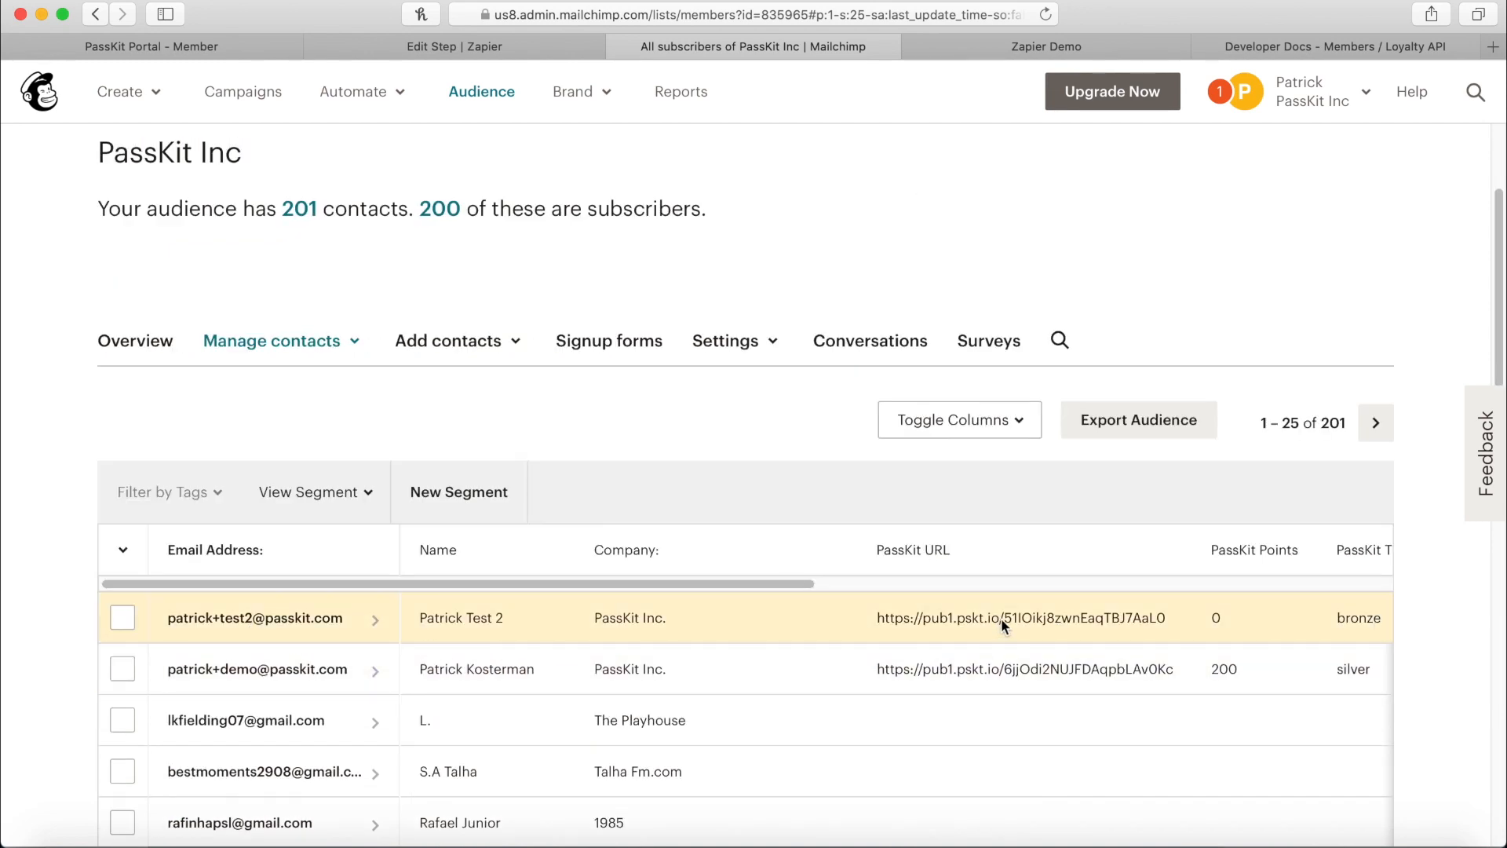
drag(867, 620, 973, 611)
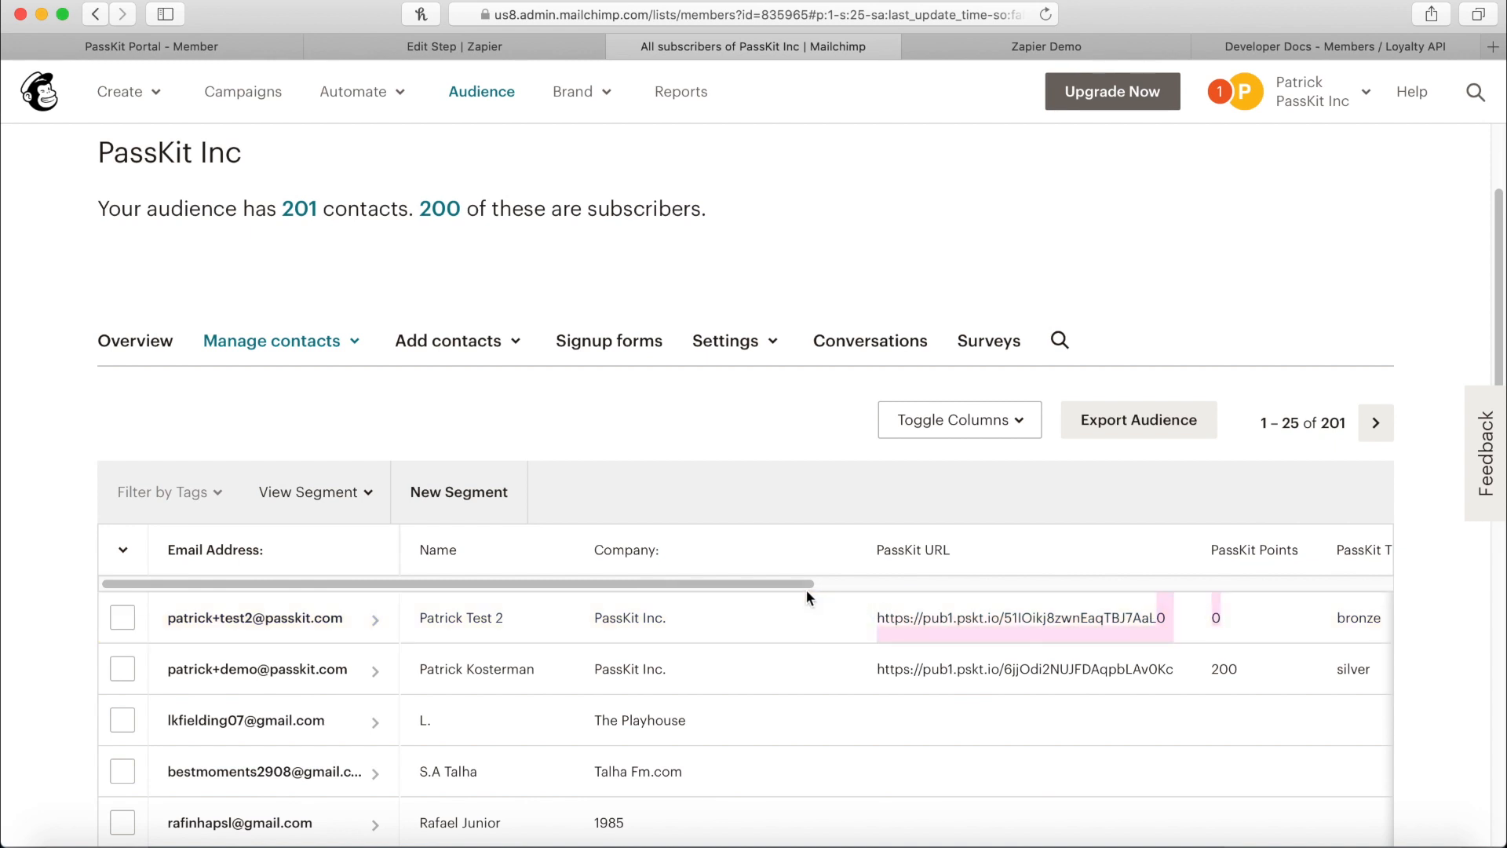
drag(806, 584, 968, 585)
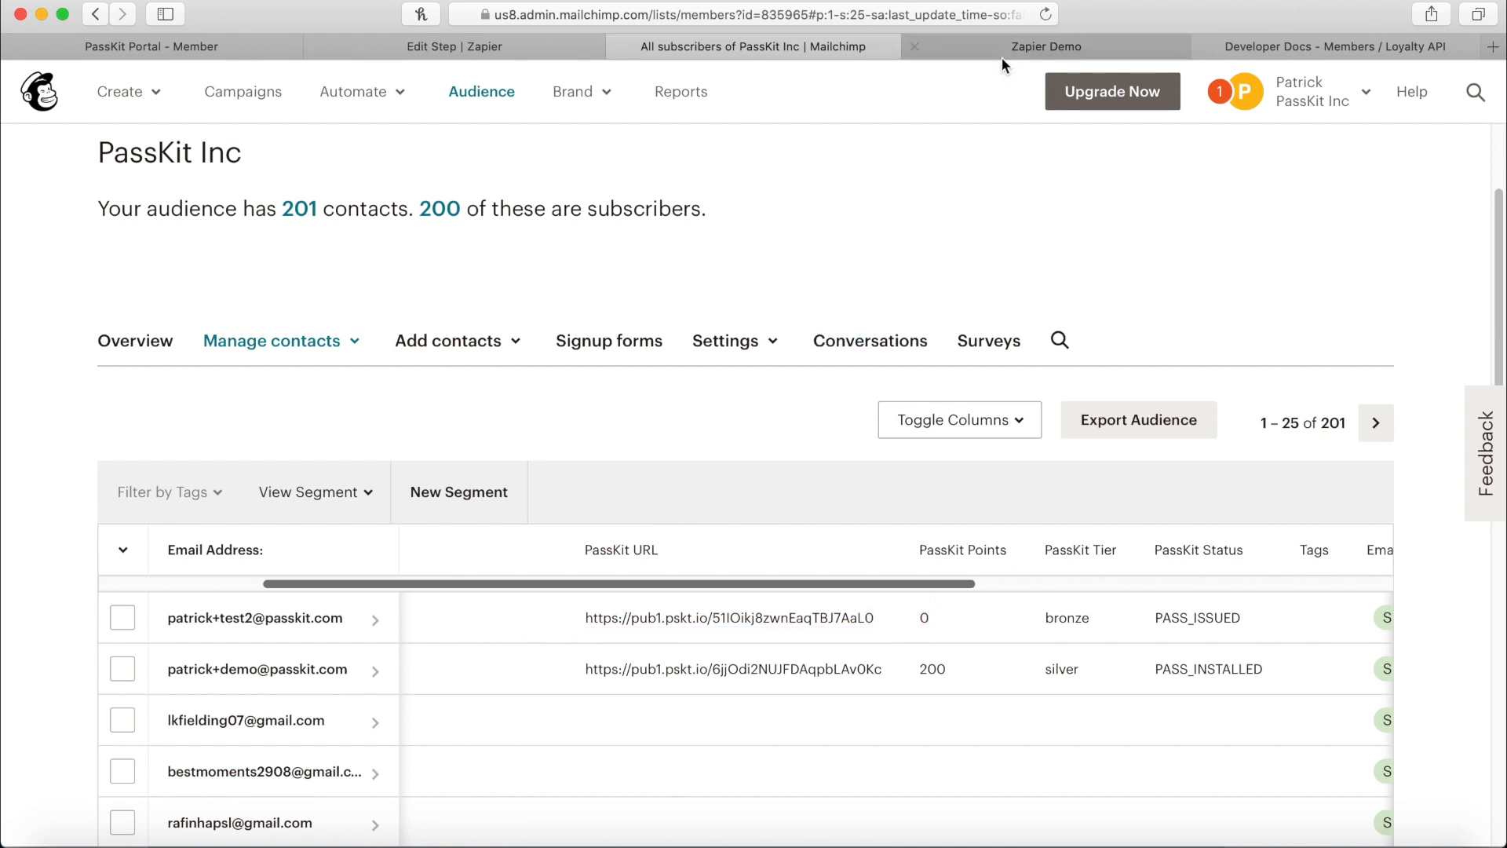
click(1049, 13)
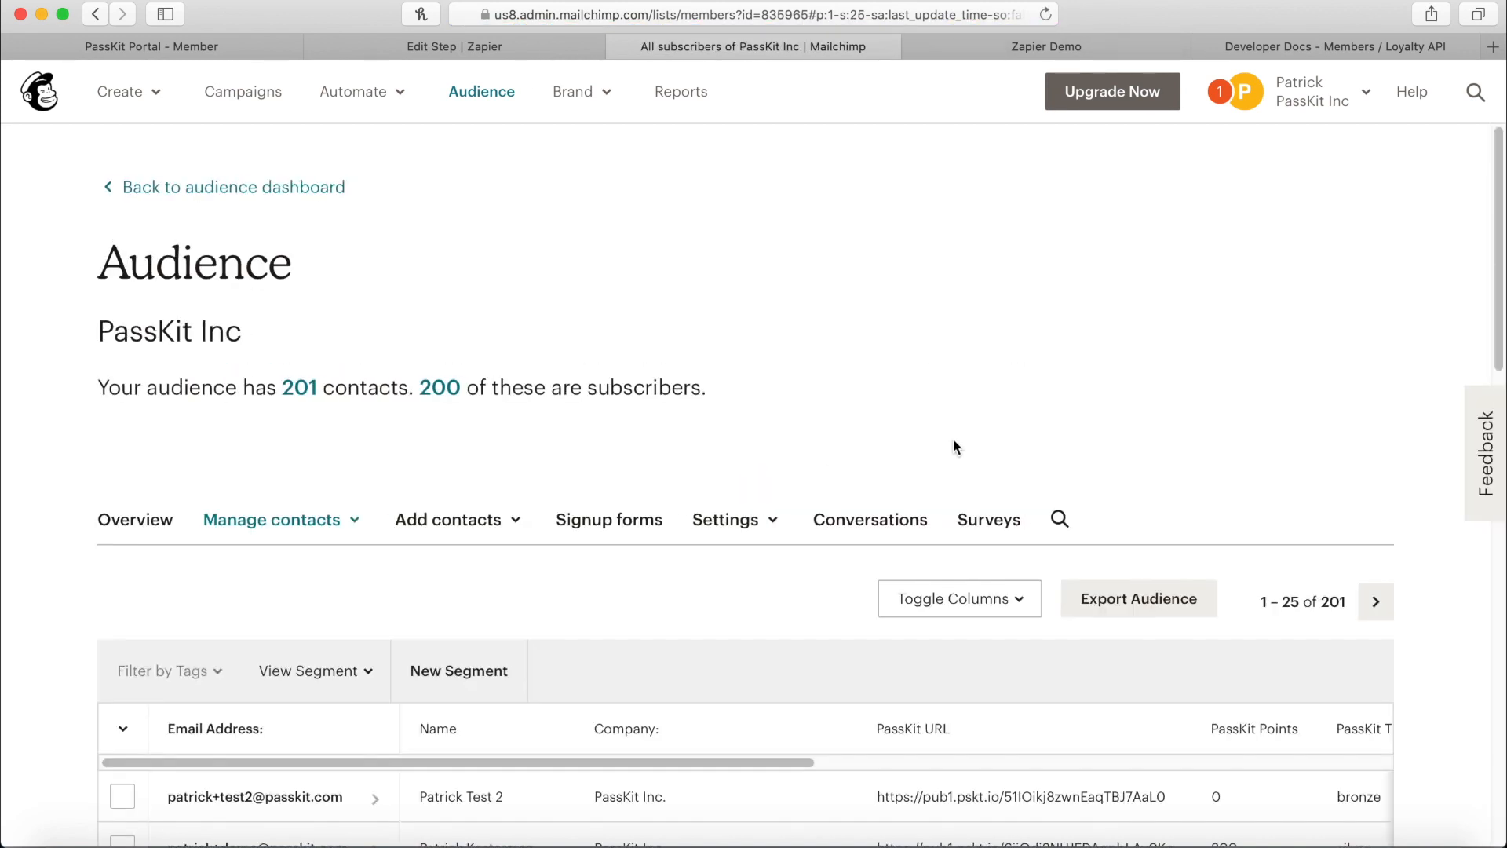
scroll(916, 418, down, 3)
drag(813, 616, 1005, 620)
double_click(1150, 652)
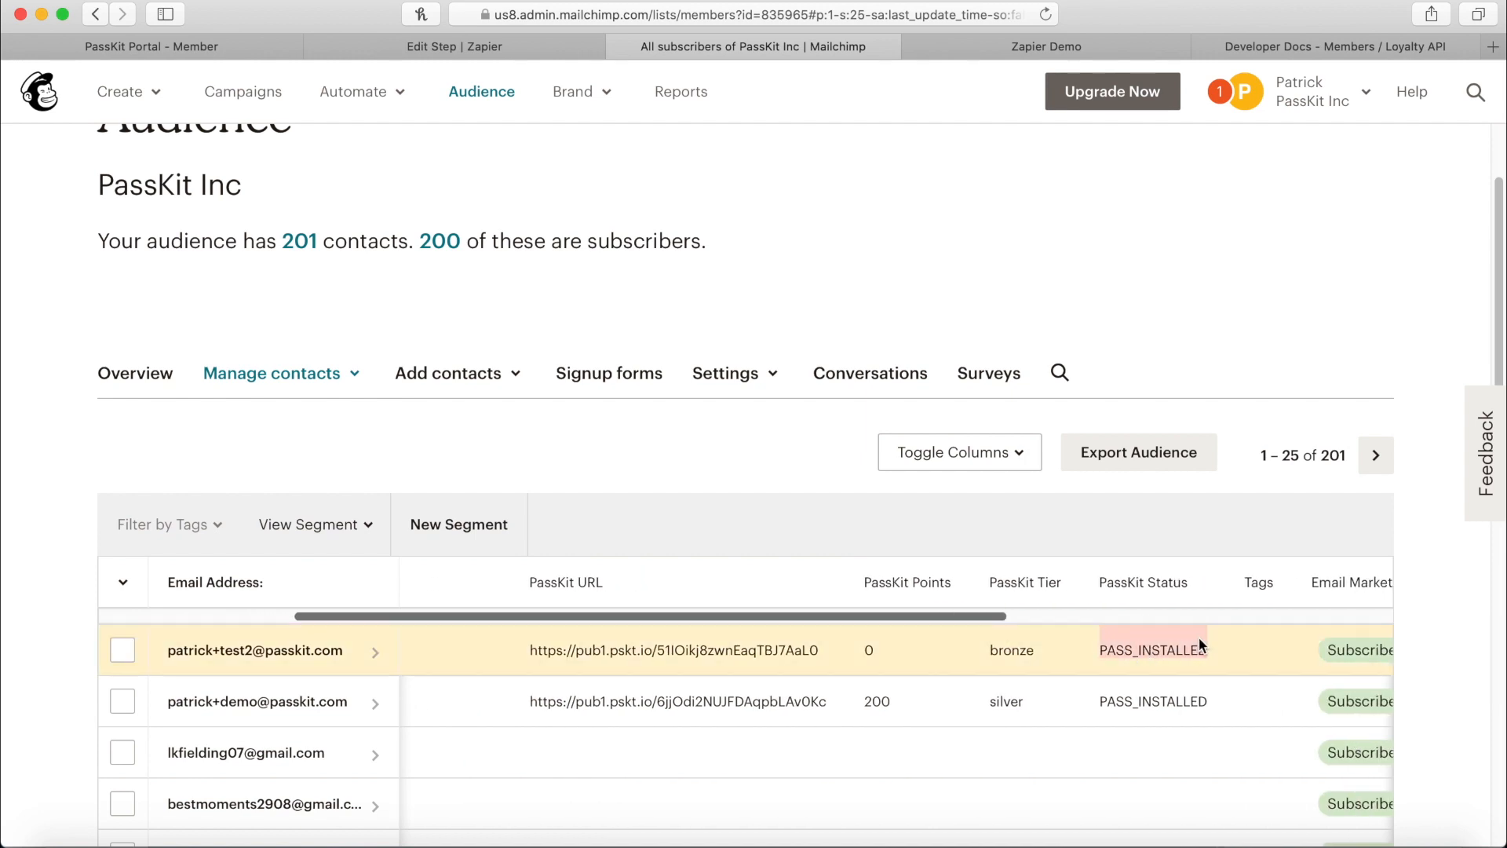
click(210, 53)
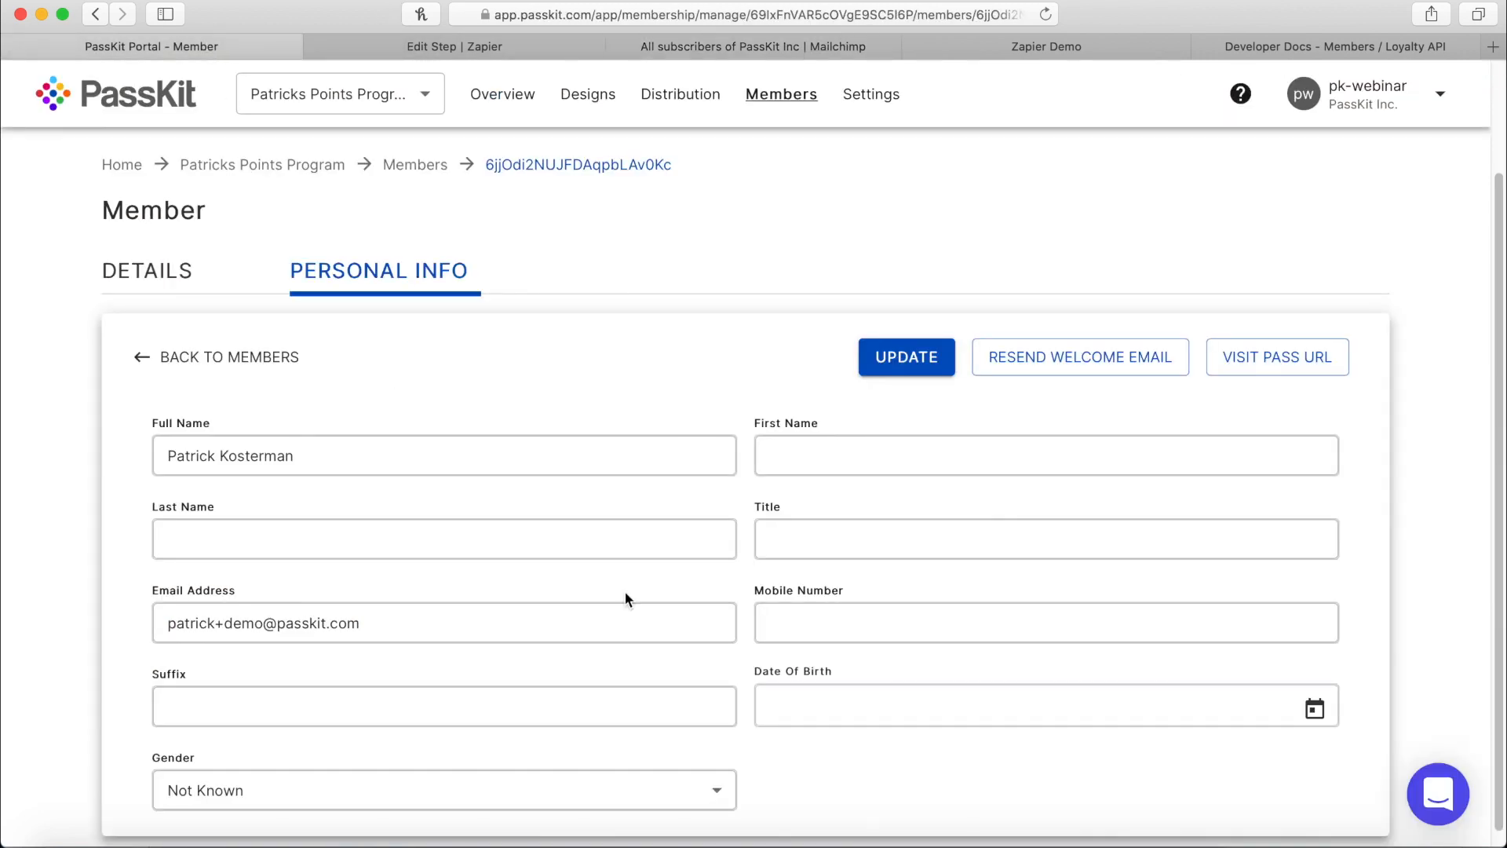
Return to the Members list and open the new bronze member for editing.
scroll(626, 598, down, 1)
click(418, 153)
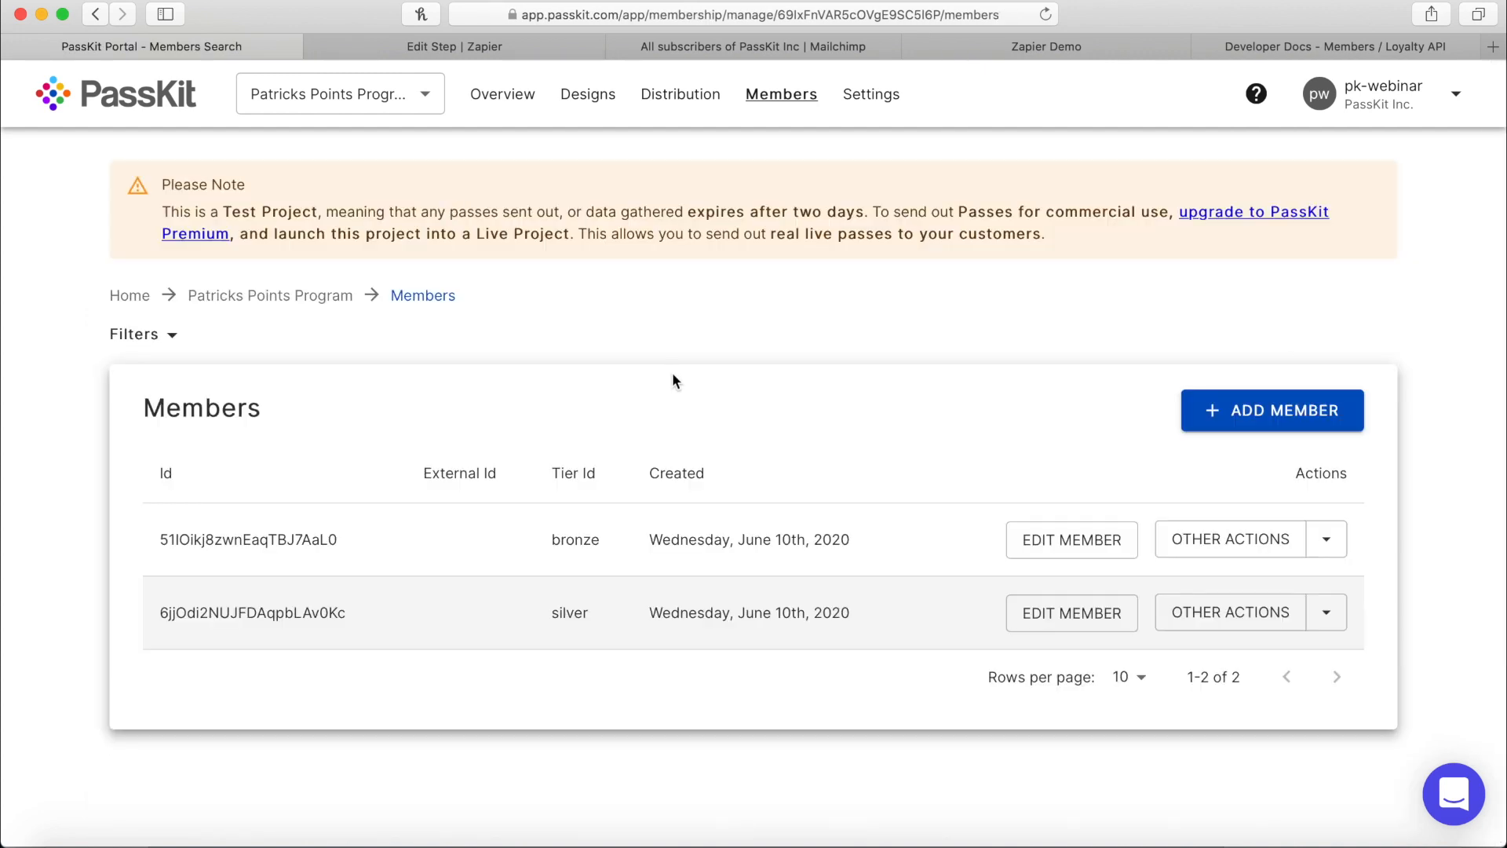
double_click(576, 539)
click(1036, 550)
scroll(222, 767, down, 1)
Update the member to 6780 points and Gold tier, then reload the Mailchimp audience list.
click(223, 767)
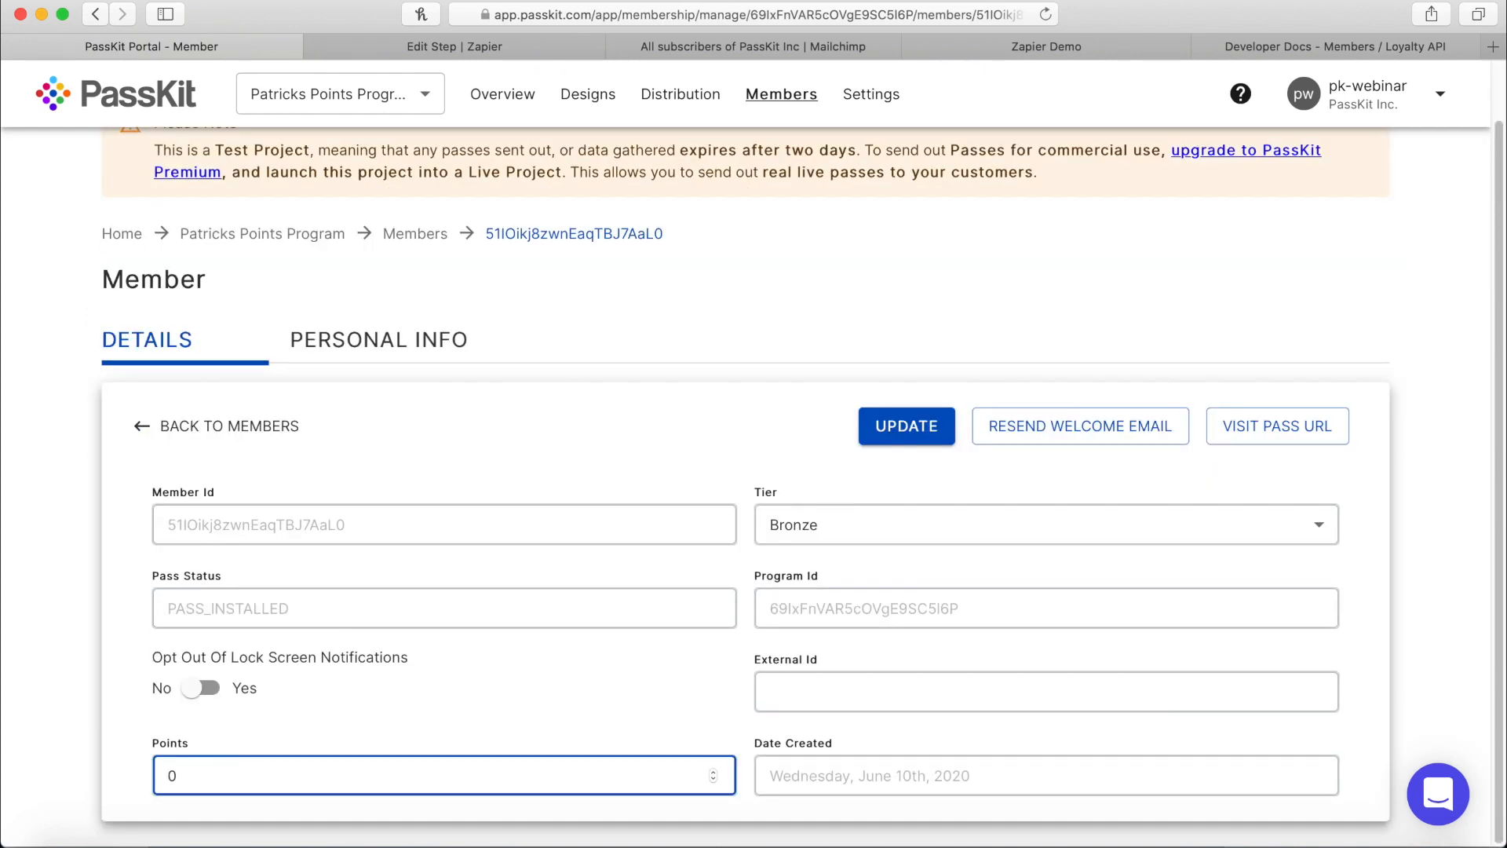
text(678)
click(946, 543)
click(832, 536)
click(803, 586)
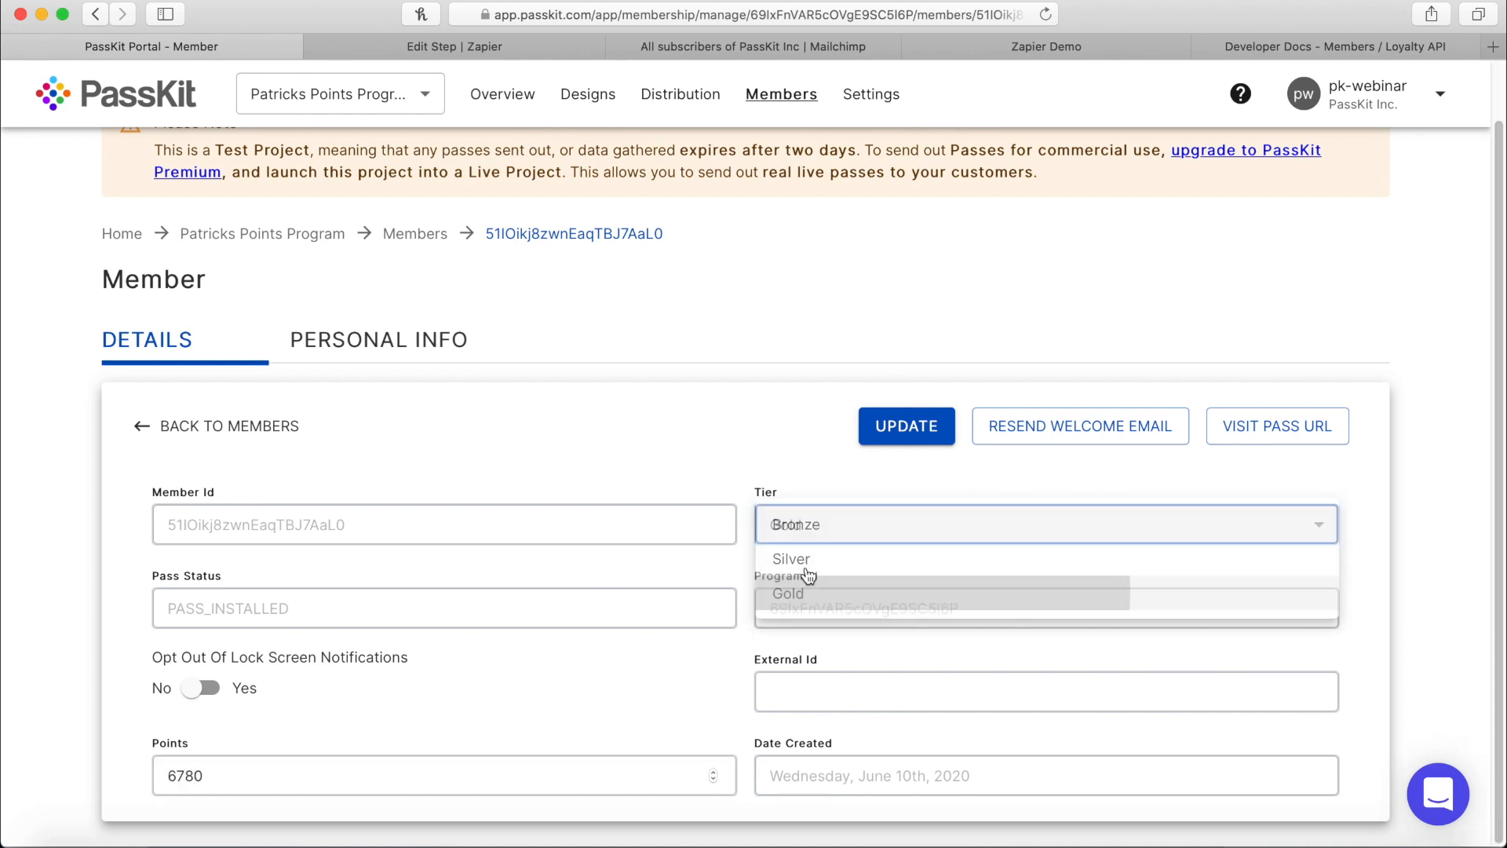
click(905, 444)
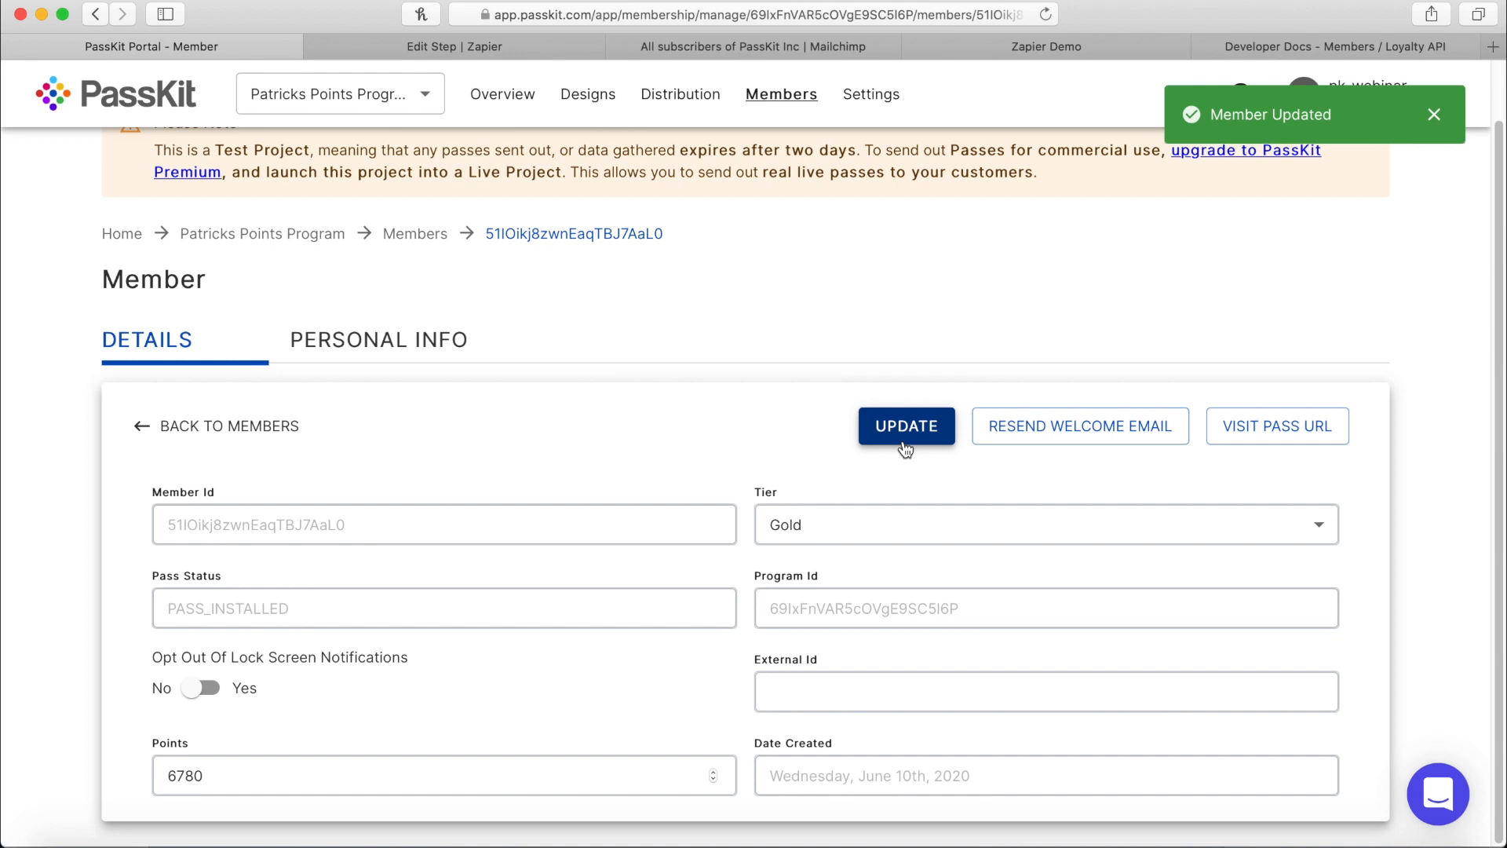
click(841, 47)
click(1045, 14)
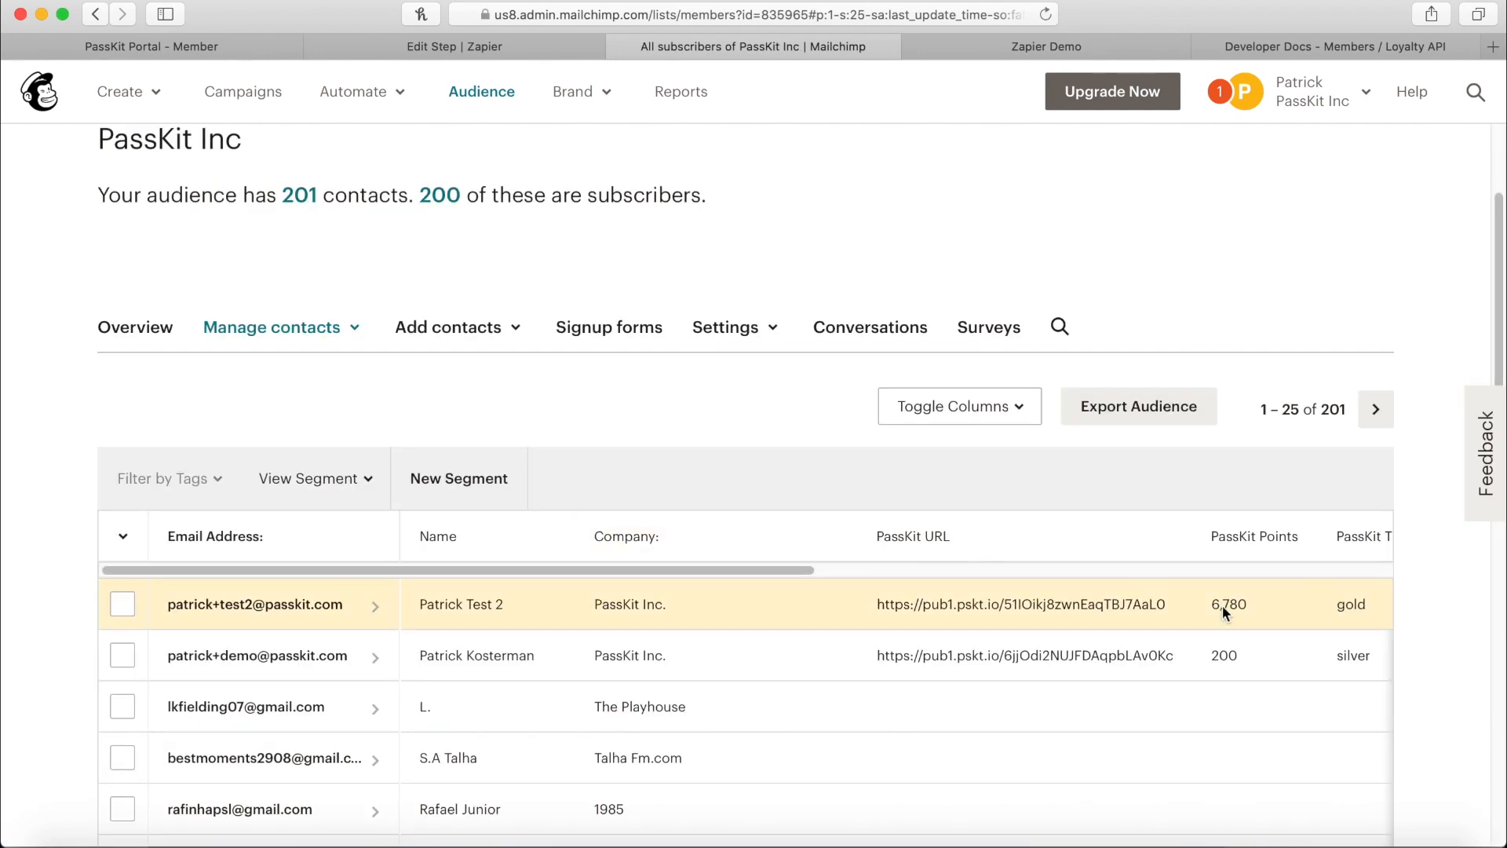
Pan the audience table to check the new contact's 6,780 PassKit Points and gold tier.
drag(766, 572, 484, 544)
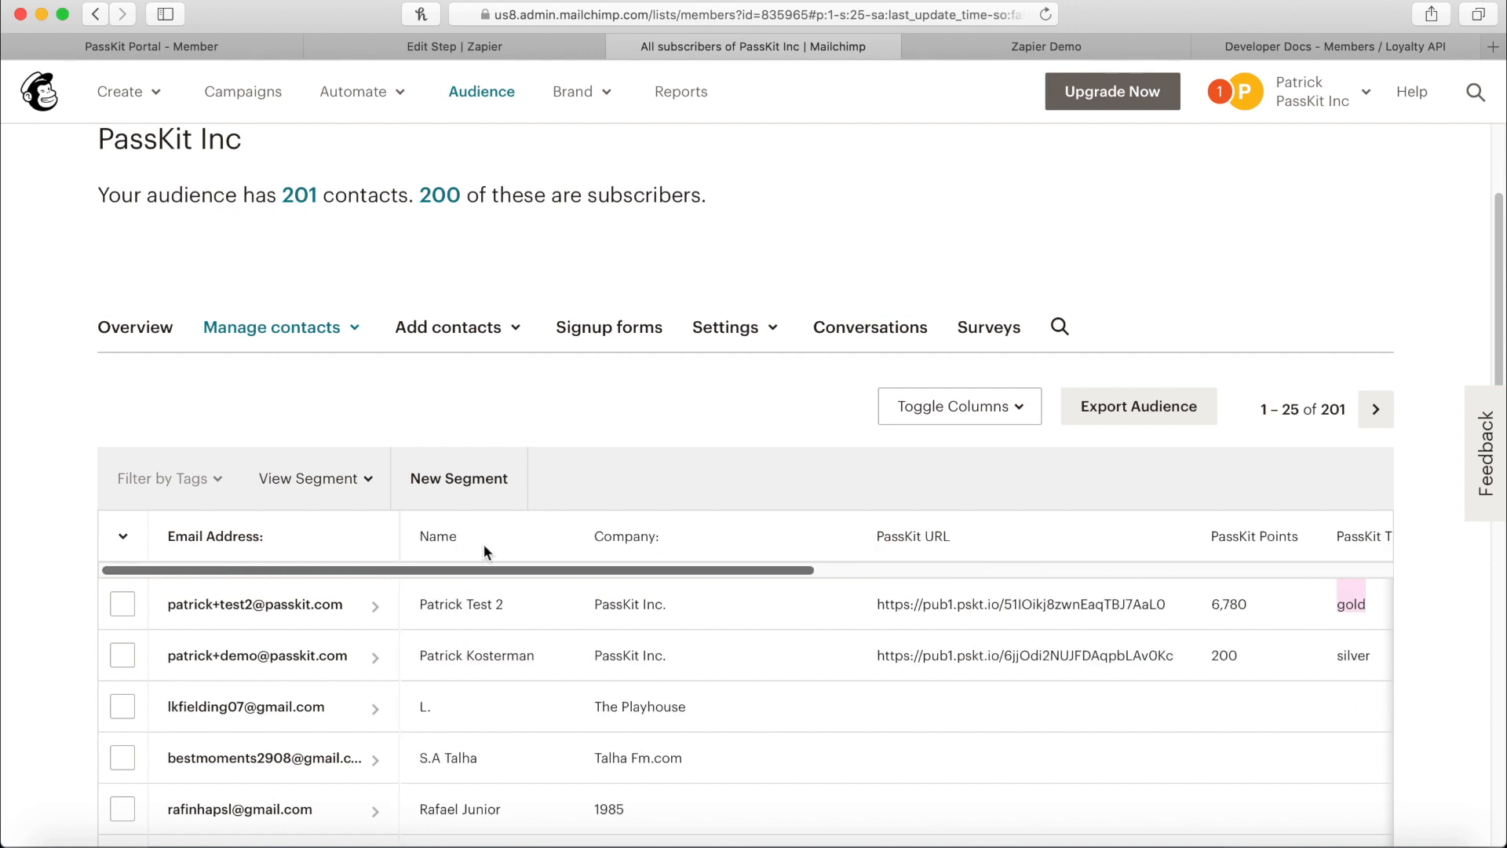